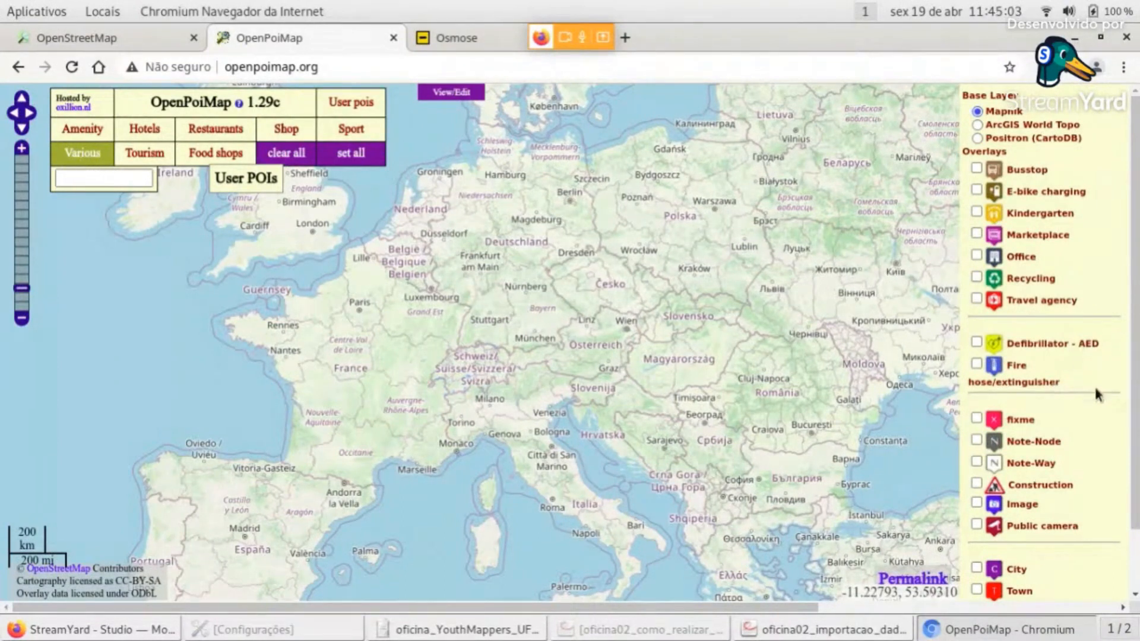
Turn on the fixme overlay and bring southeastern Brazil into view on the map
scroll(1135, 420, down, 2)
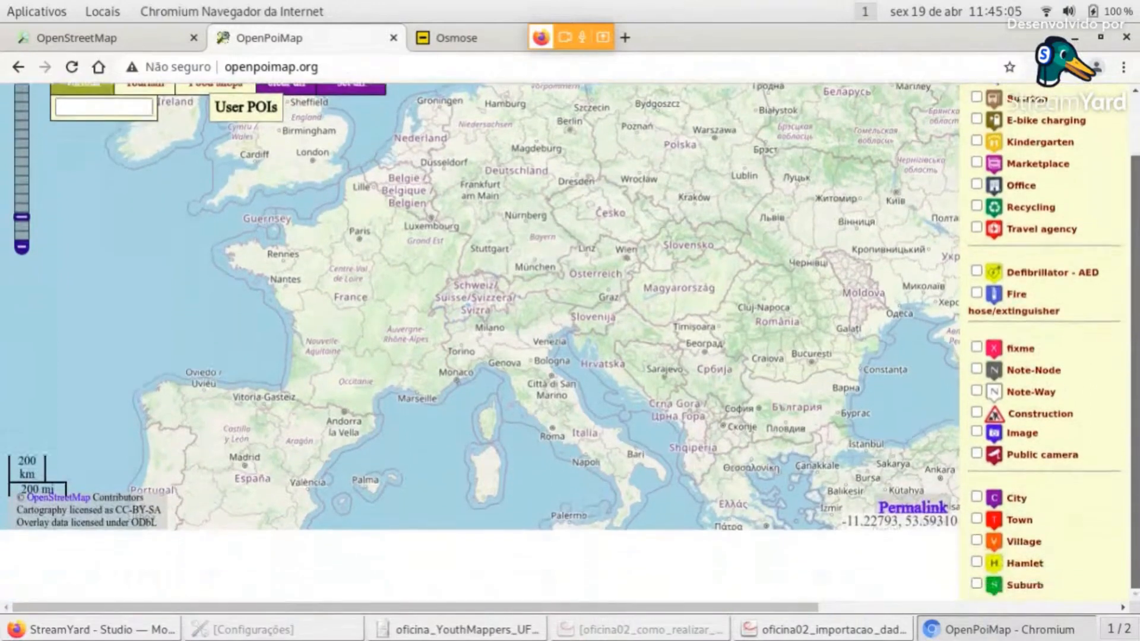
click(976, 348)
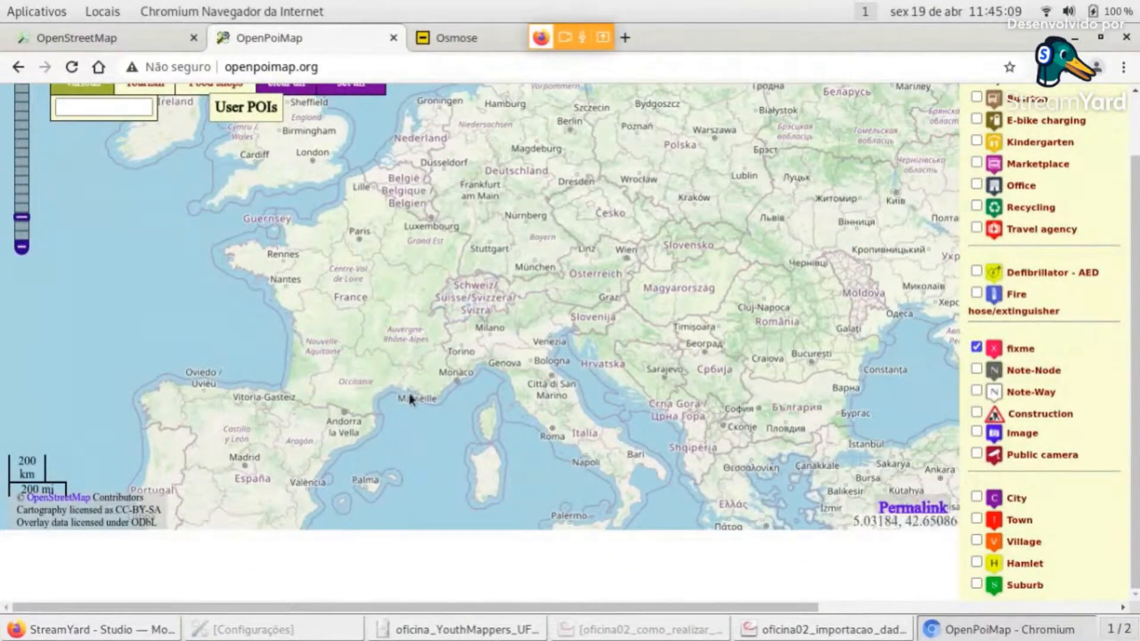
scroll(409, 403, down, 2)
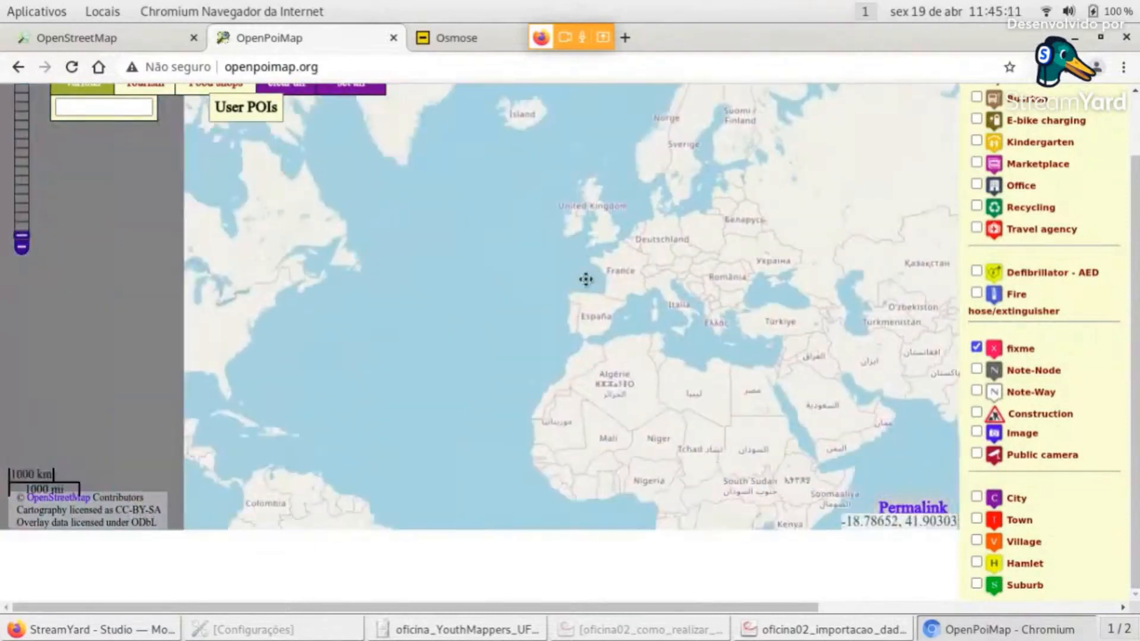
drag(586, 279, 802, 185)
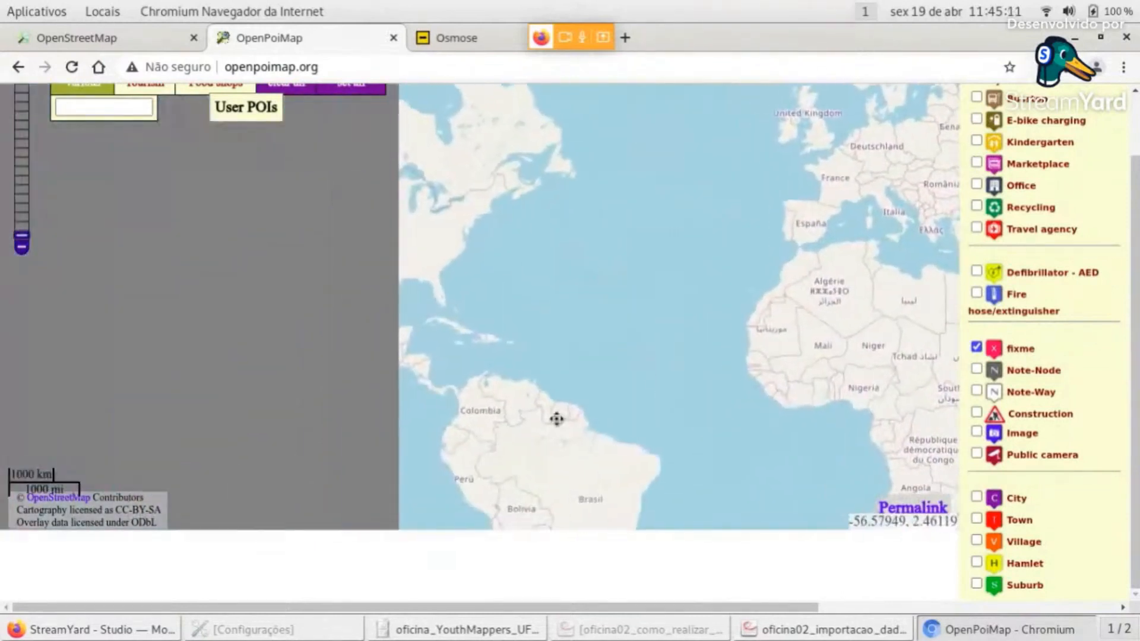
drag(557, 420, 454, 242)
scroll(552, 366, up, 2)
scroll(485, 372, up, 2)
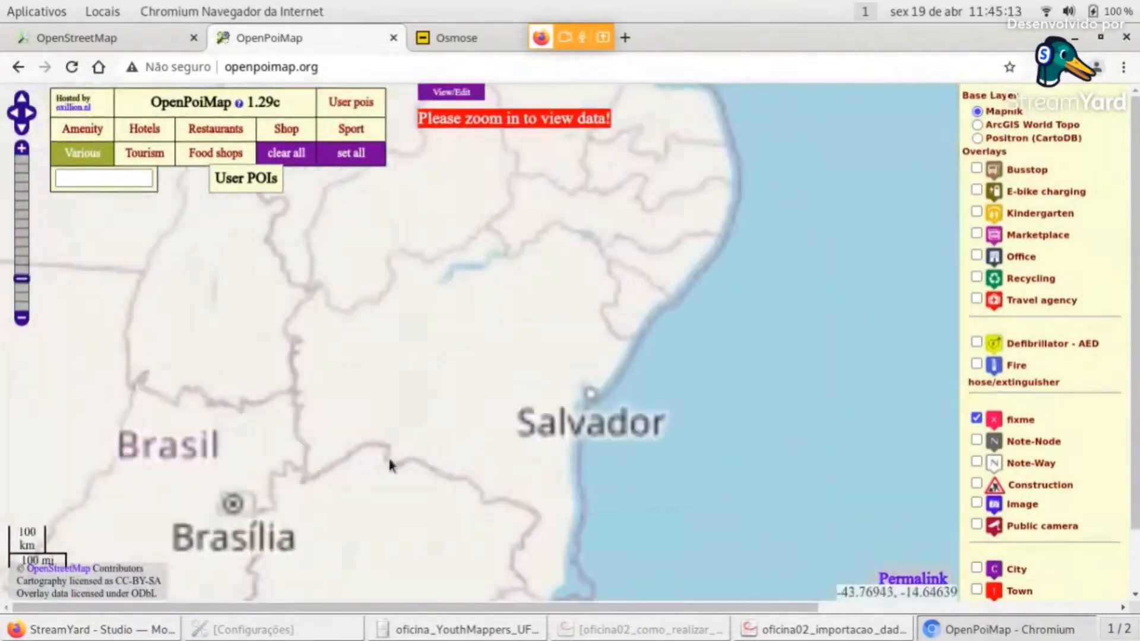
drag(390, 460, 599, 195)
drag(420, 567, 624, 333)
scroll(708, 318, up, 1)
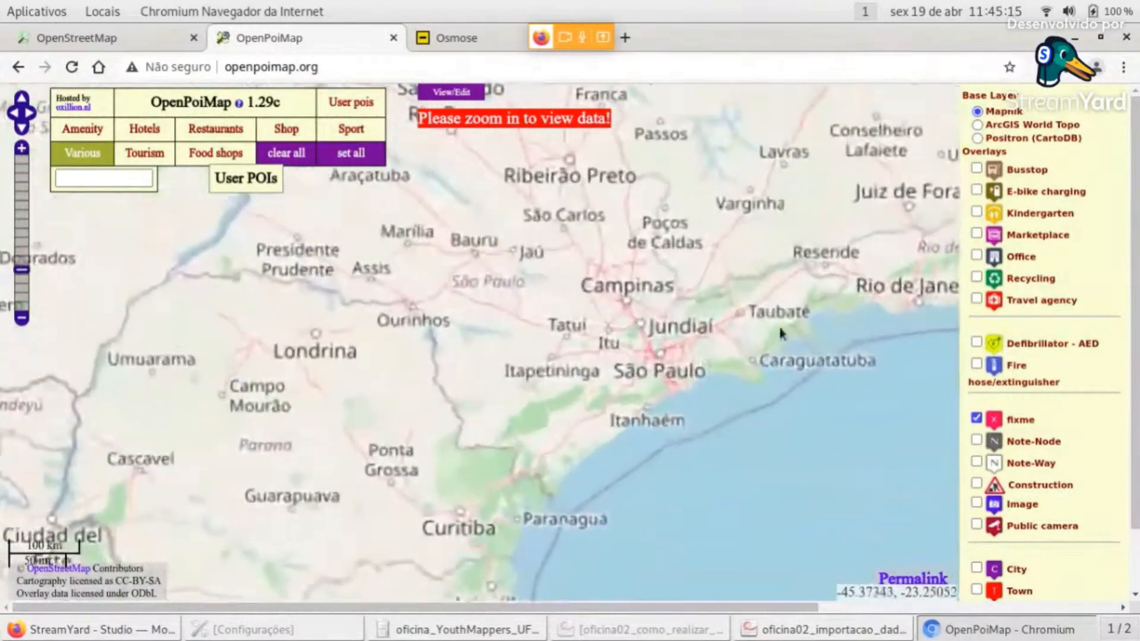
Bring Niterói into view at a scale close enough for the fixme markers to load
drag(782, 339, 630, 336)
drag(849, 332, 521, 400)
scroll(515, 404, up, 1)
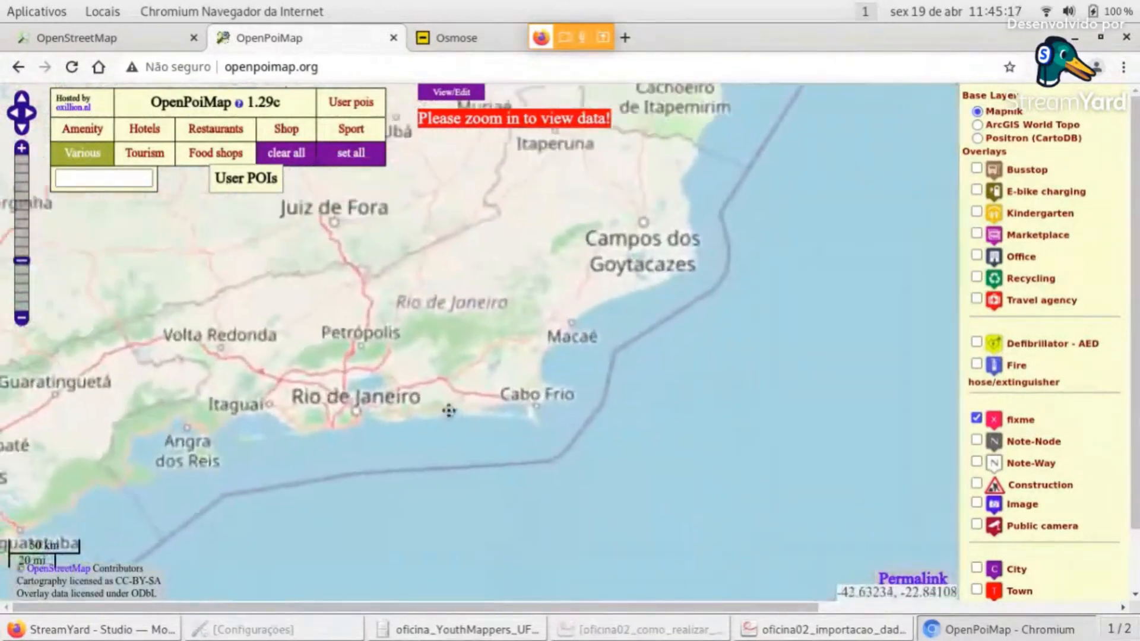
scroll(542, 437, up, 1)
scroll(597, 426, up, 1)
scroll(653, 437, up, 2)
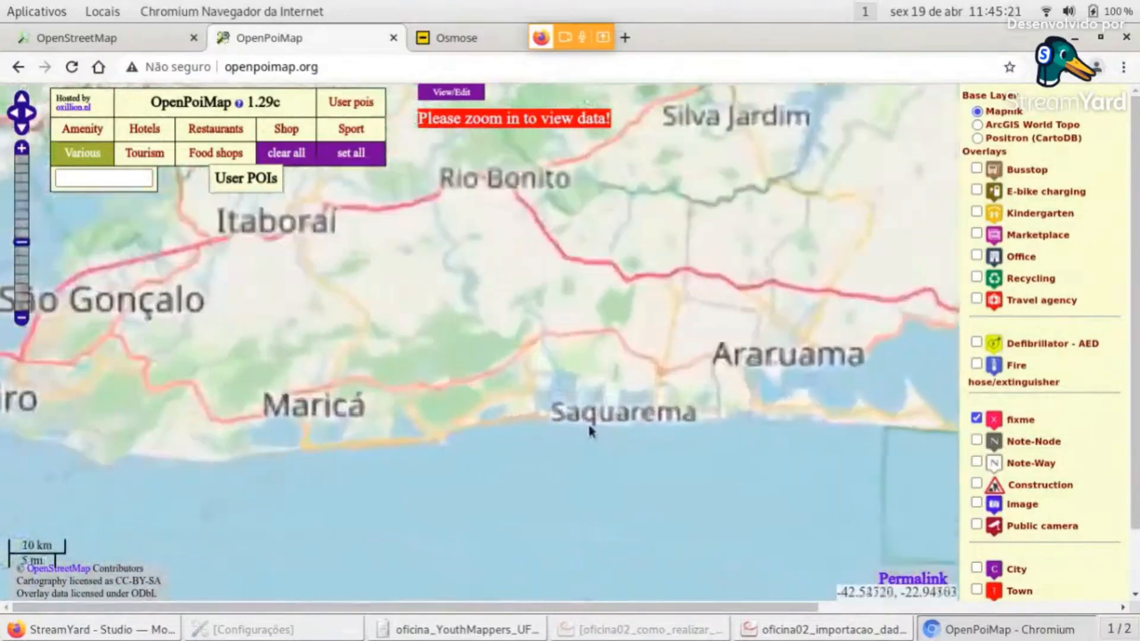
drag(371, 382, 802, 333)
scroll(547, 405, up, 3)
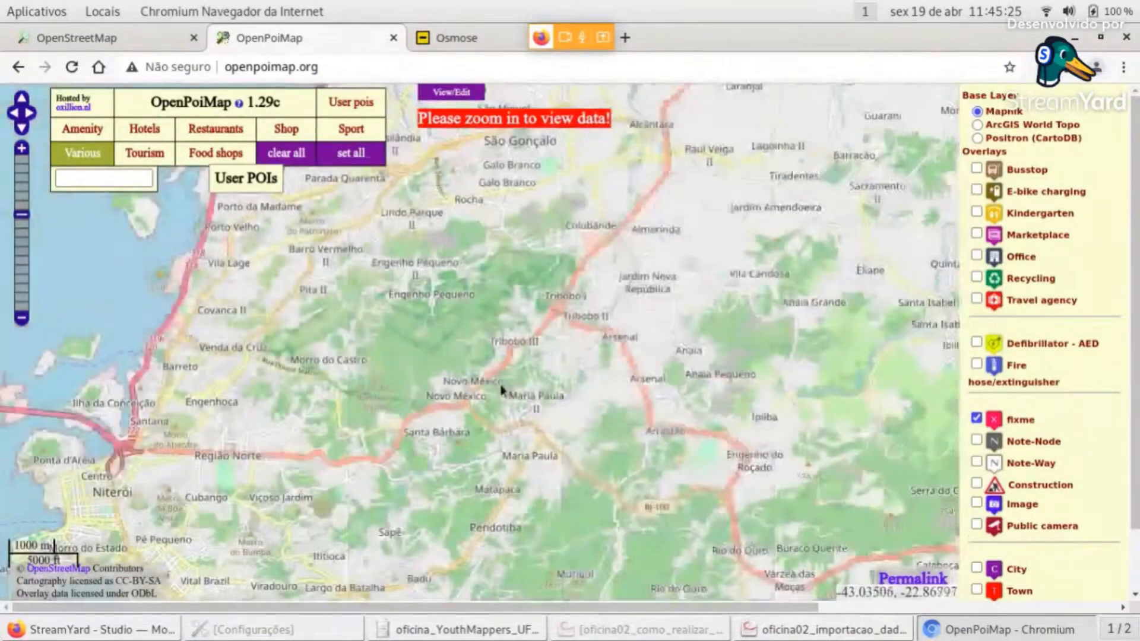
scroll(381, 374, up, 1)
drag(386, 371, 711, 364)
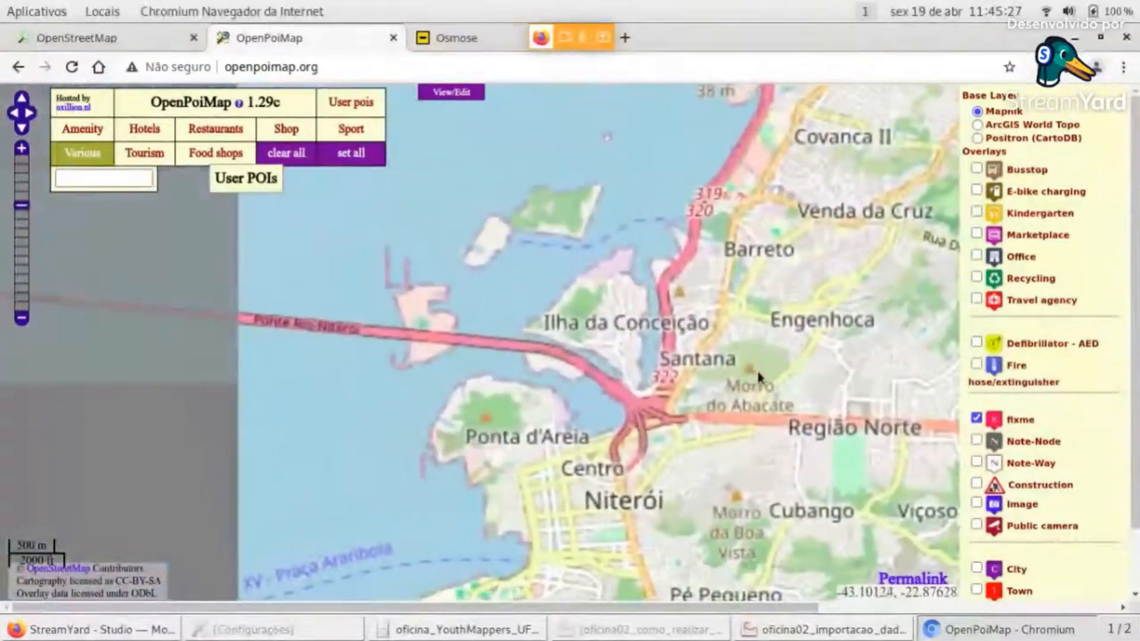
drag(802, 401, 694, 390)
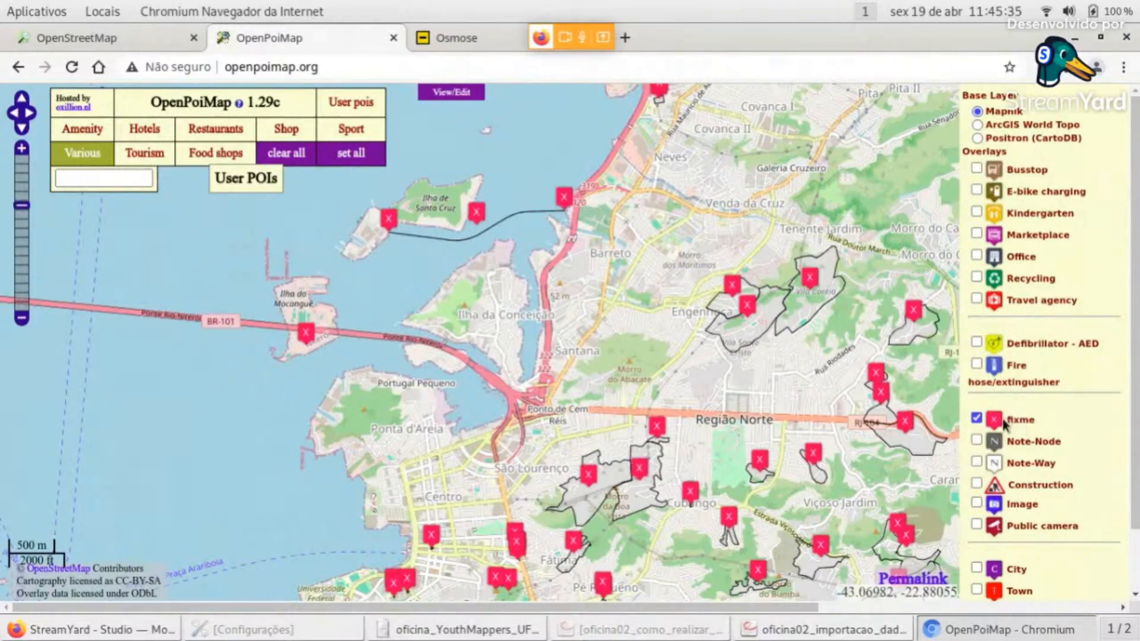
Read the details of the fixme marker just west of the Região Norte label and close OpenPoiMap
drag(628, 342, 547, 386)
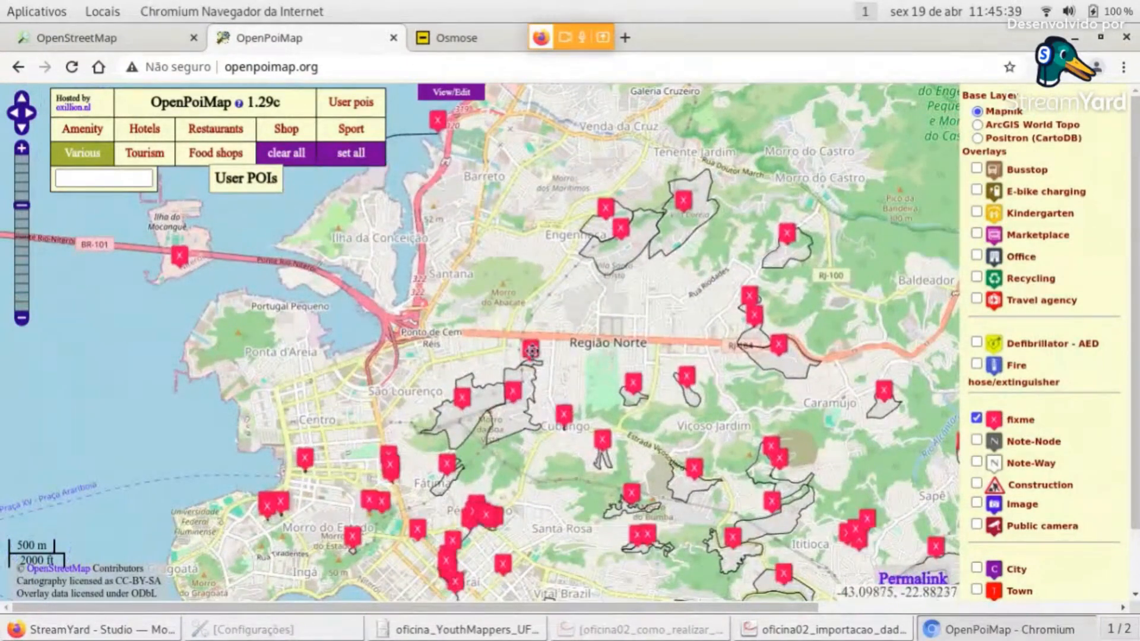
click(531, 350)
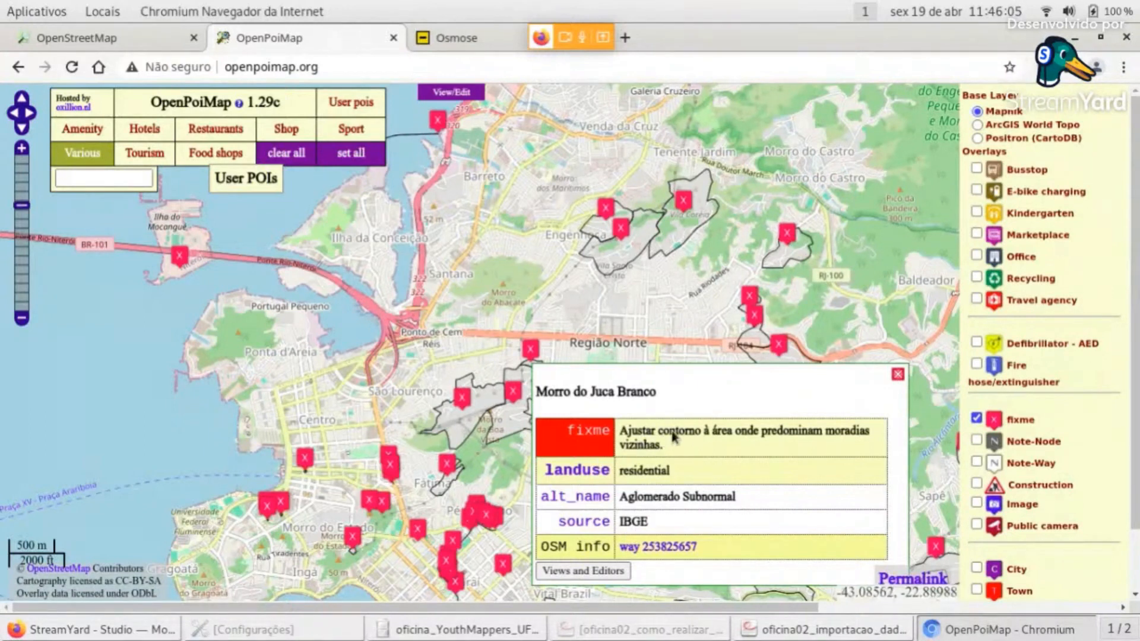
click(897, 375)
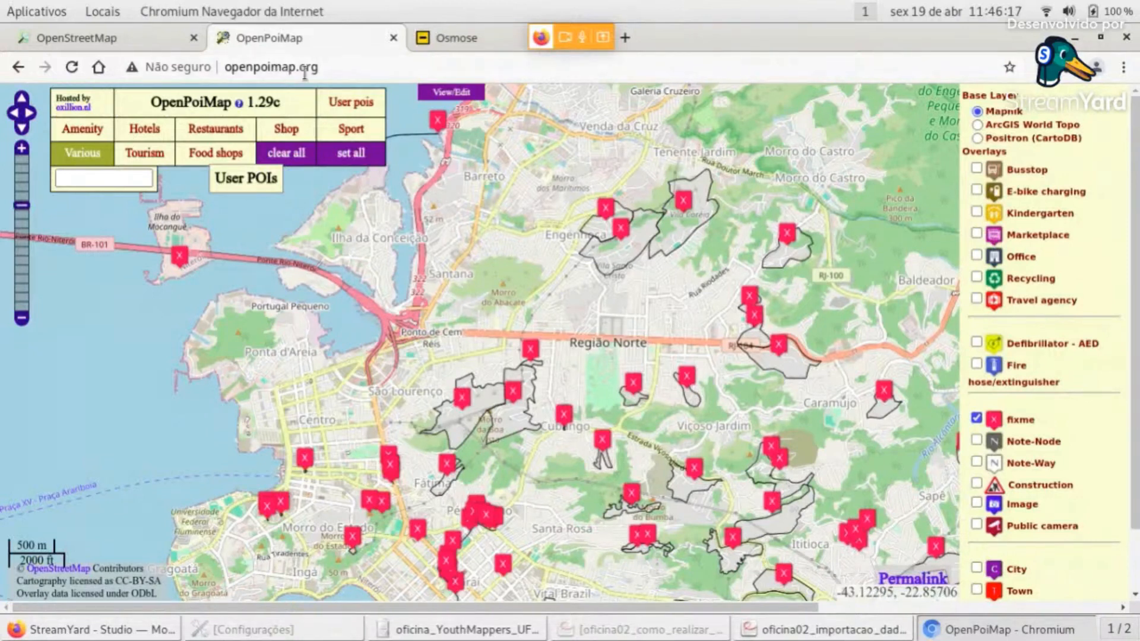
click(393, 39)
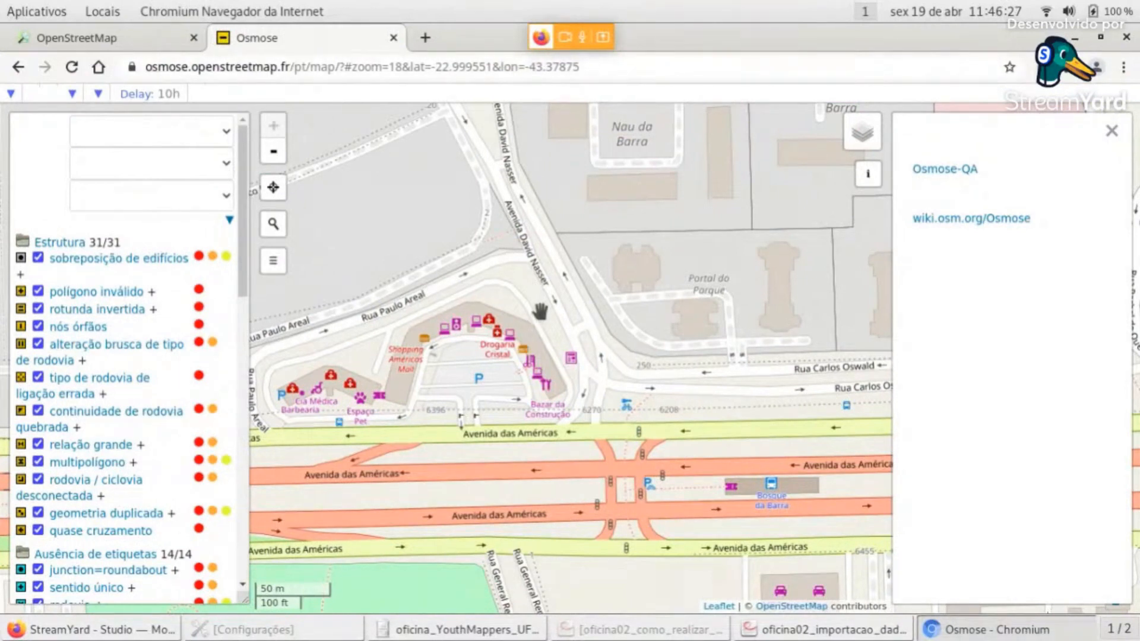
Search the Osmose map for issue markers along Avenida das Américas in Rio de Janeiro
scroll(540, 313, down, 2)
scroll(593, 385, down, 2)
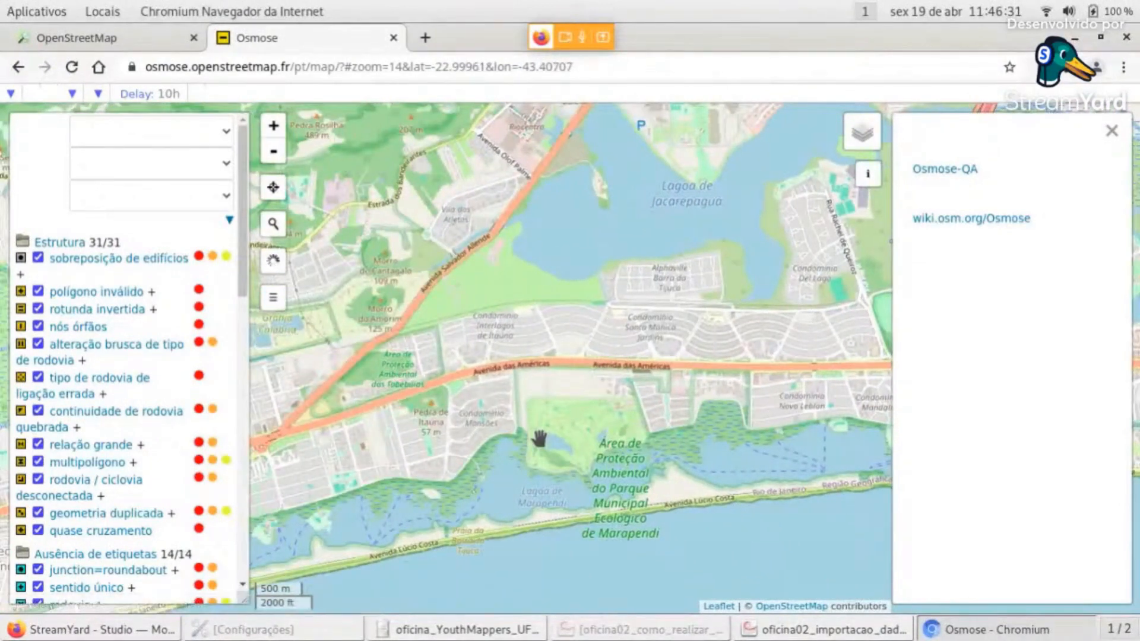
scroll(537, 448, up, 1)
drag(382, 440, 740, 368)
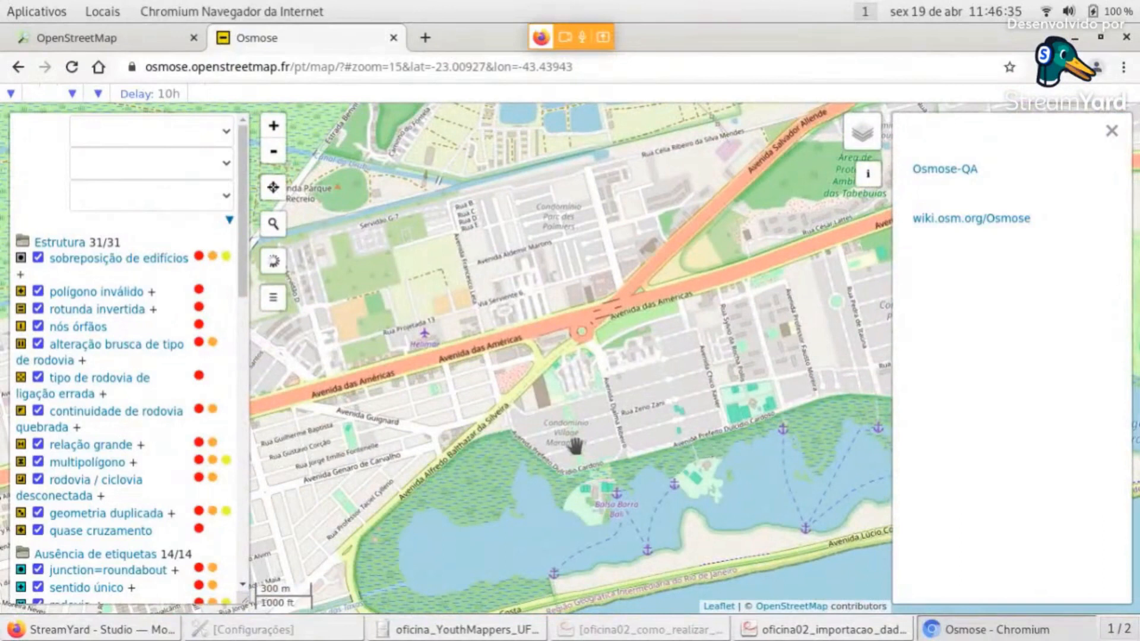
scroll(618, 454, up, 2)
drag(522, 490, 748, 381)
drag(434, 391, 654, 517)
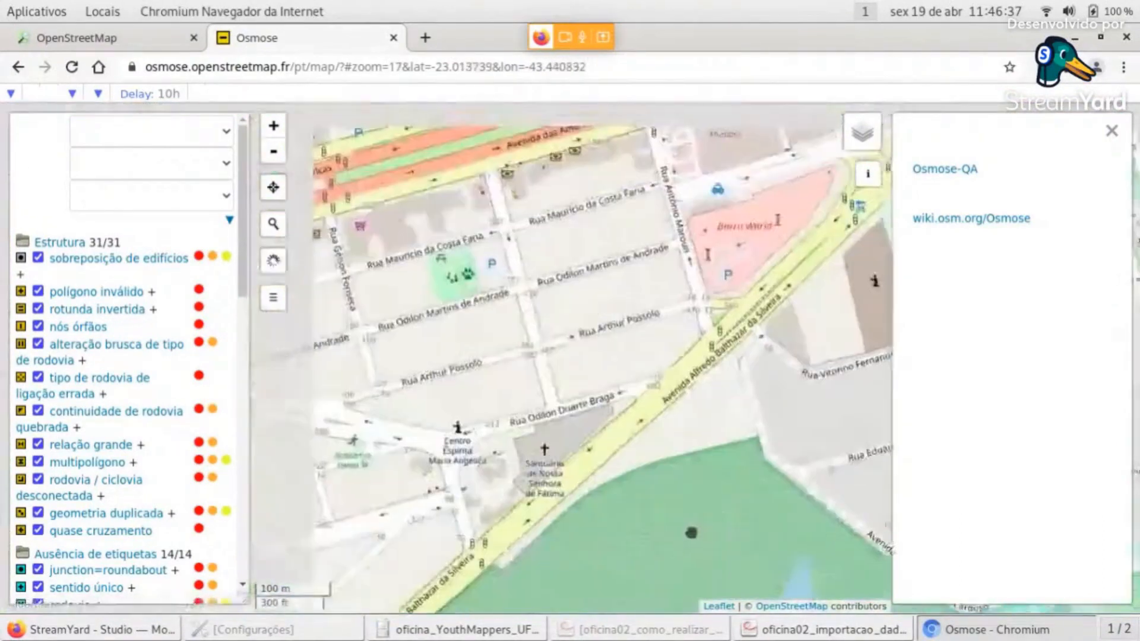
drag(521, 359, 674, 509)
scroll(656, 479, down, 2)
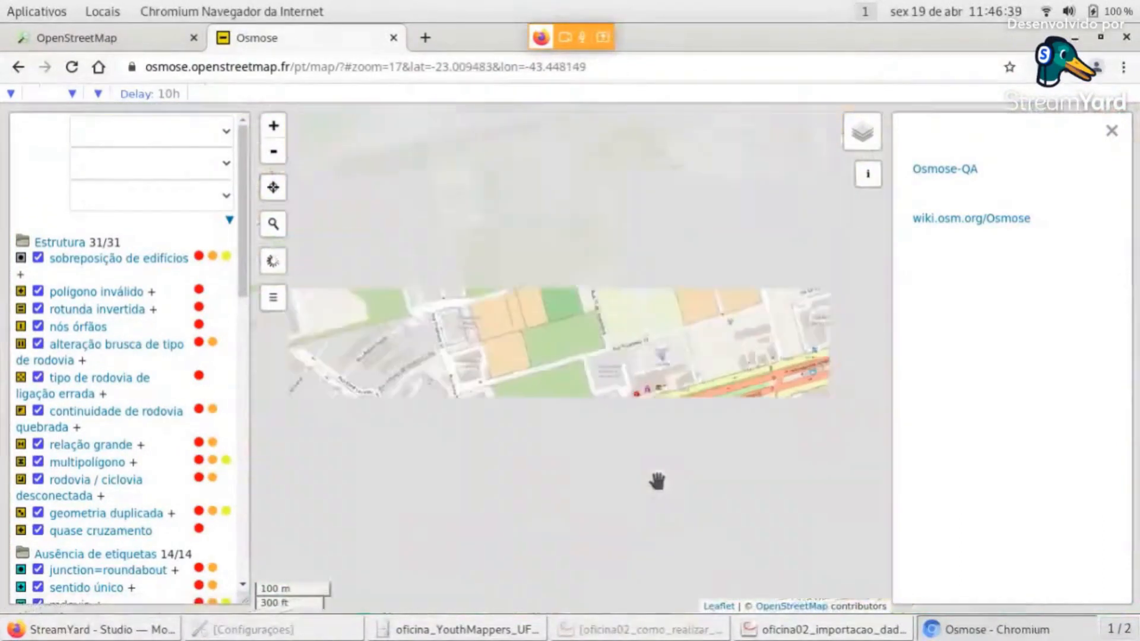
drag(747, 449, 295, 491)
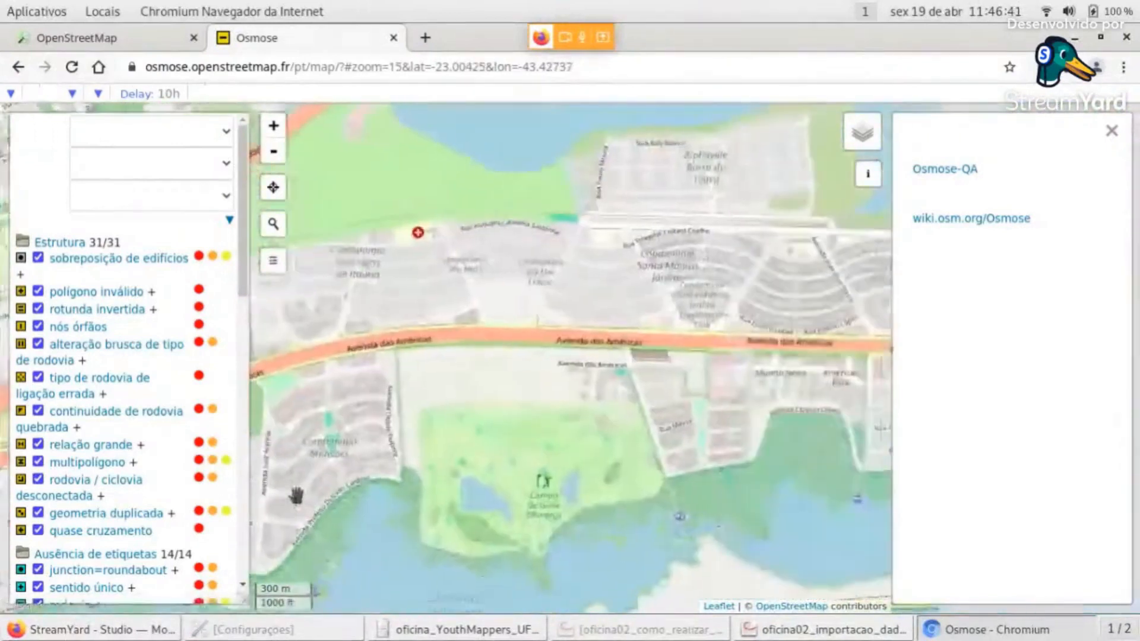
drag(776, 383, 267, 413)
drag(682, 395, 279, 431)
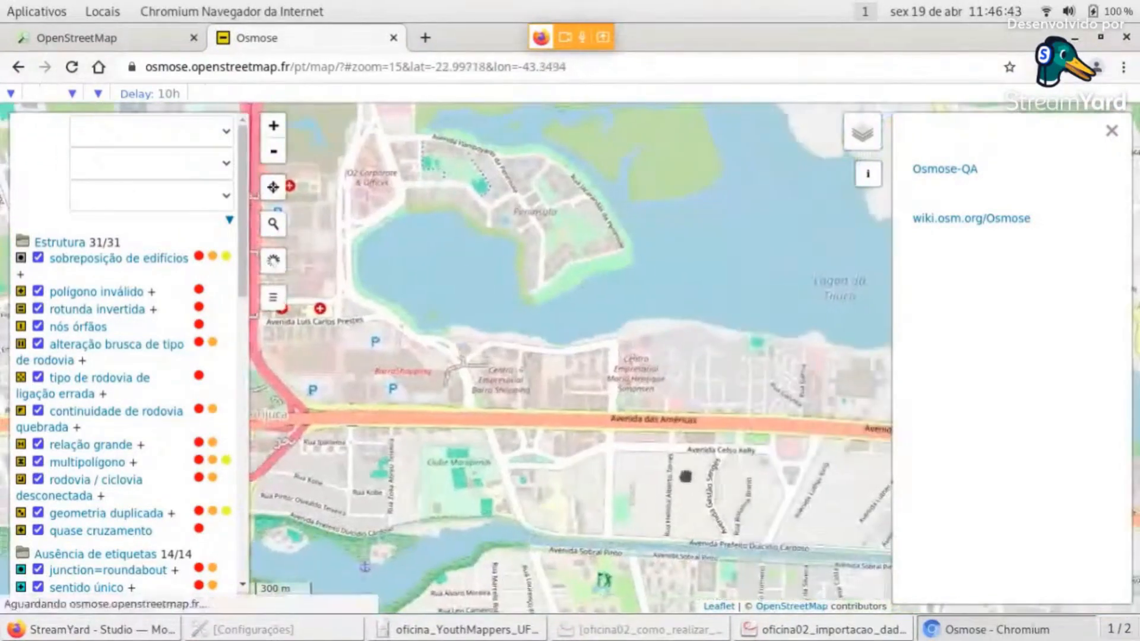
drag(685, 476, 344, 404)
scroll(468, 421, up, 3)
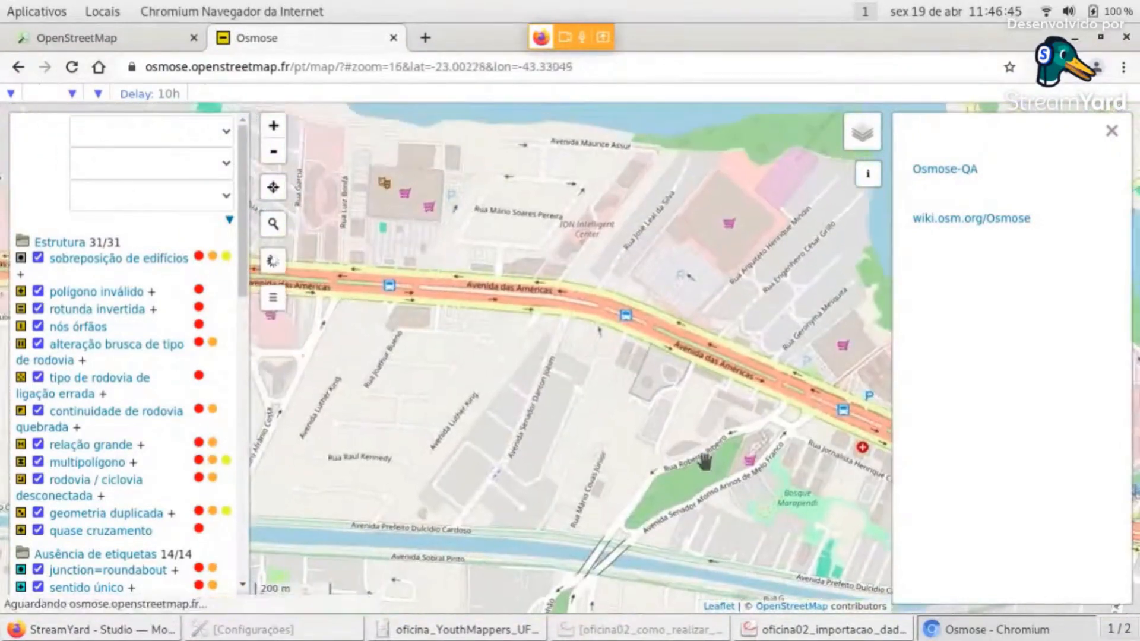
scroll(628, 448, up, 2)
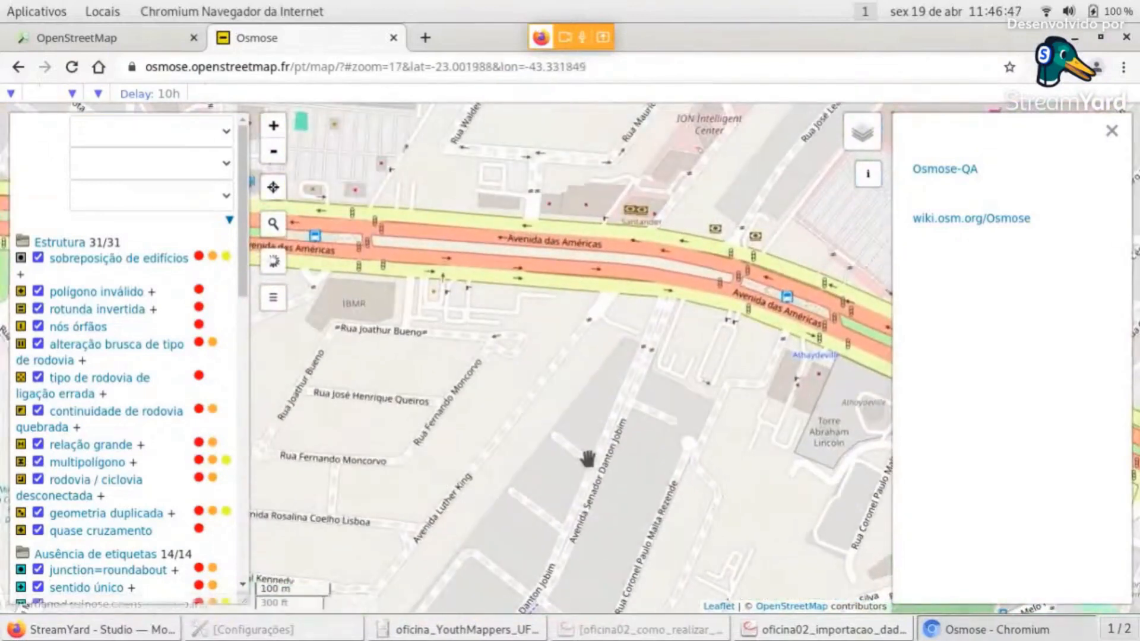
Hide the Osmose information panel and read the details of the issue marker near Avenida Lúcio Costa
click(1111, 132)
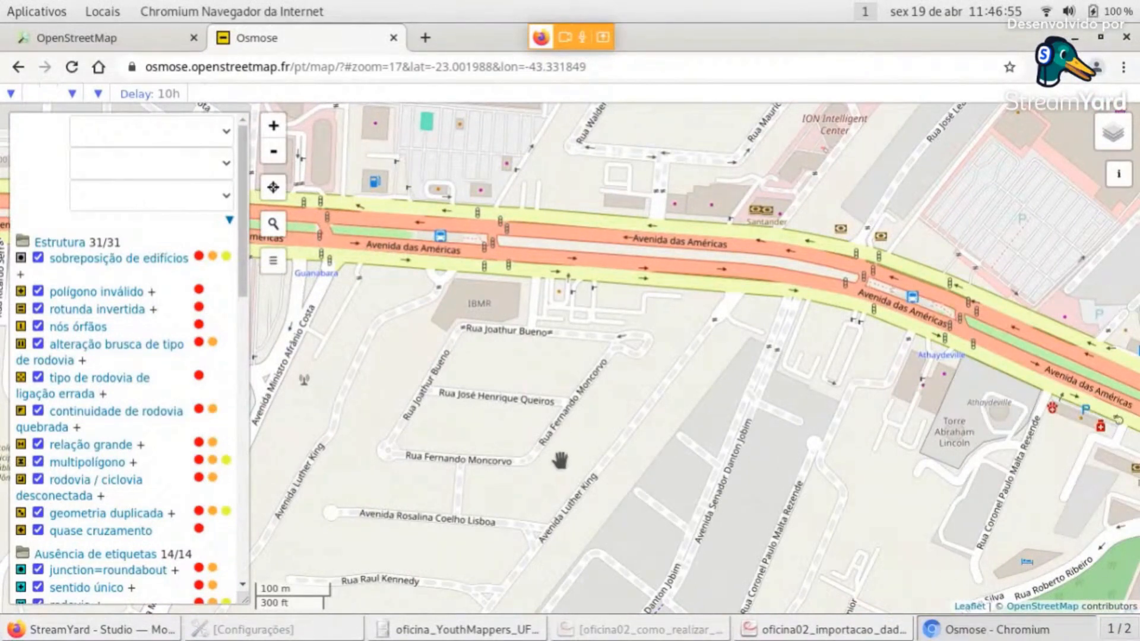
drag(609, 365, 811, 479)
drag(545, 460, 847, 240)
drag(805, 373, 685, 247)
drag(699, 296, 708, 175)
drag(723, 262, 814, 71)
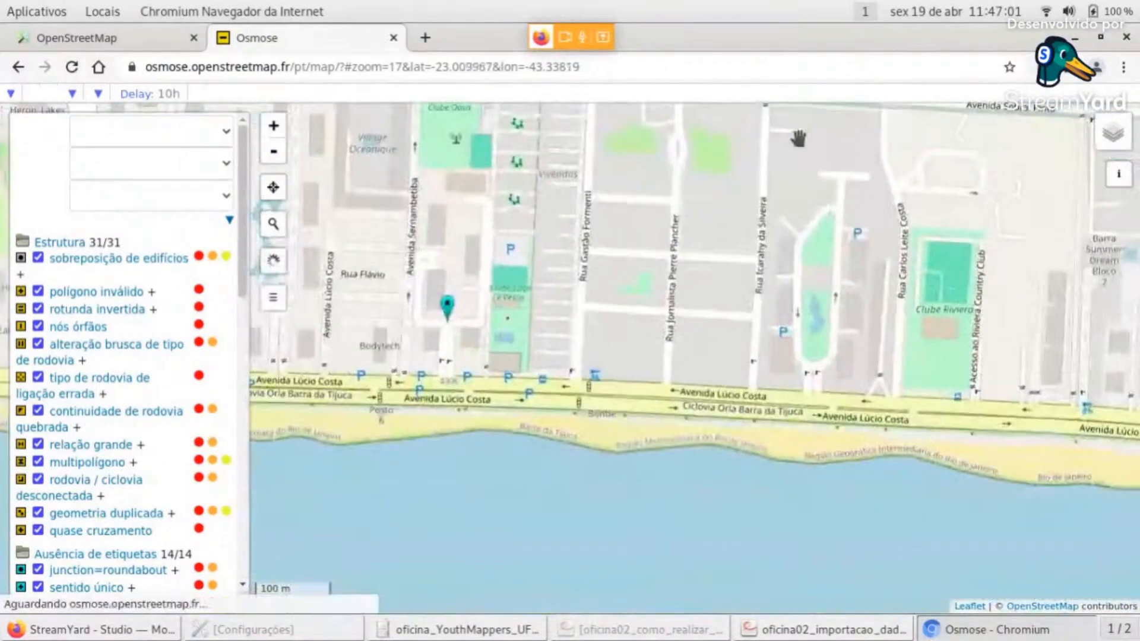
drag(755, 161, 822, 342)
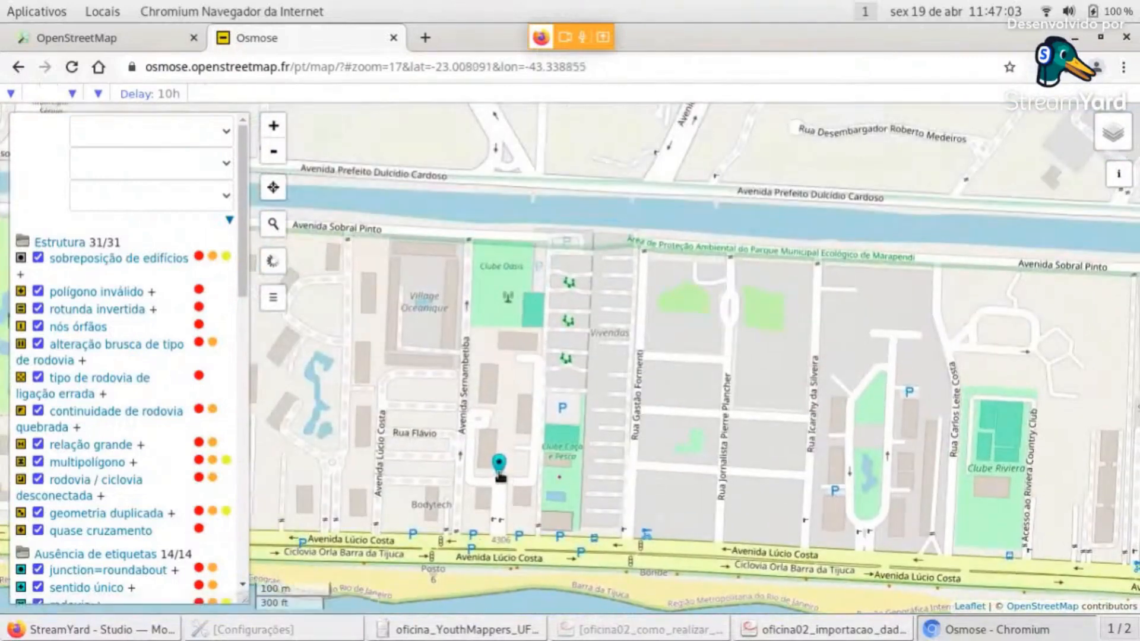
click(500, 466)
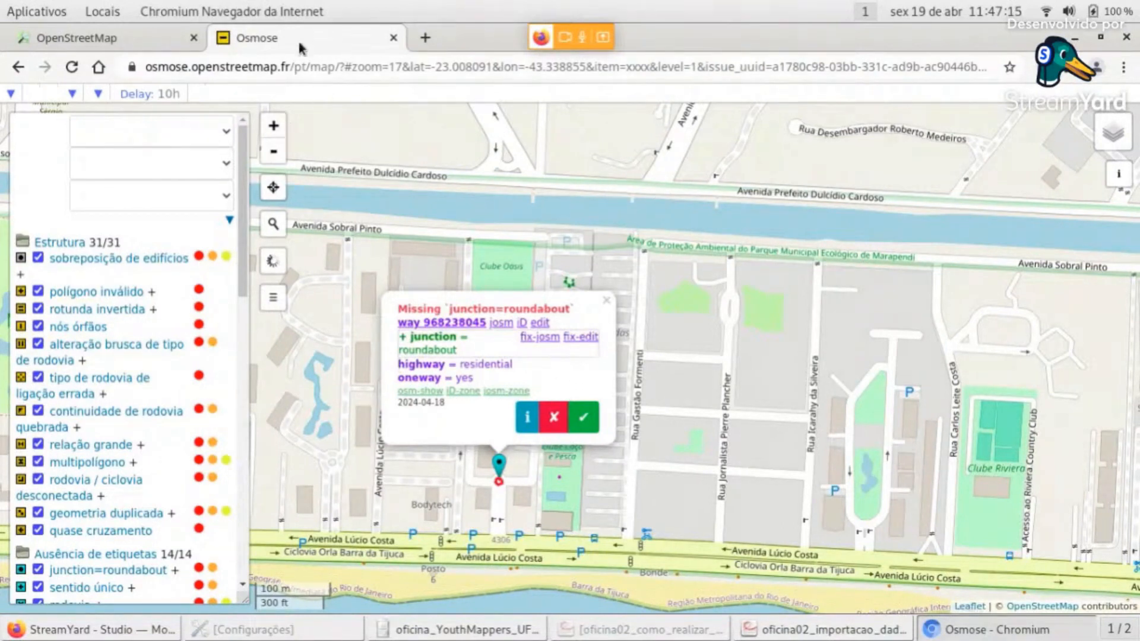
click(608, 301)
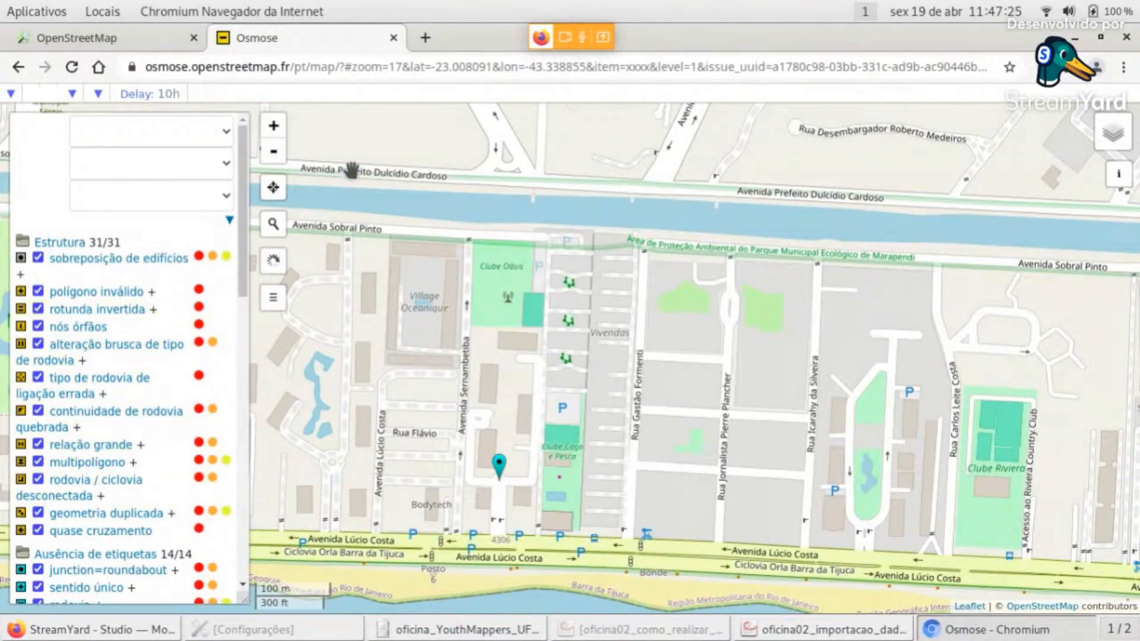
Close Osmose, switch to the PDF on how to complete the workshop task, and read its instructions and links
click(393, 38)
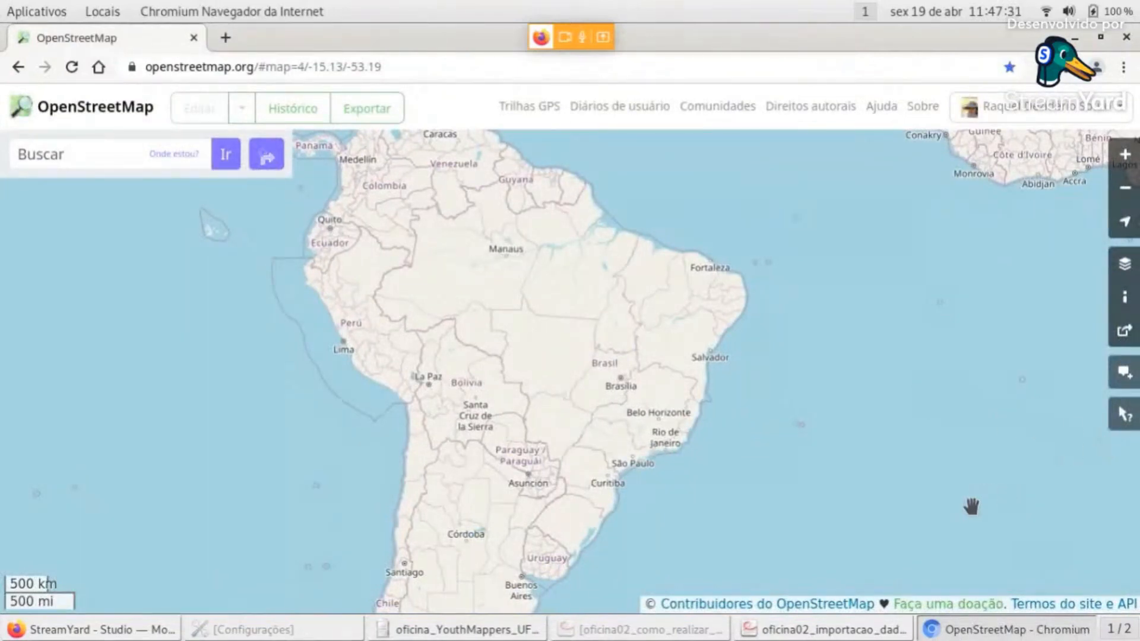
click(885, 634)
click(682, 631)
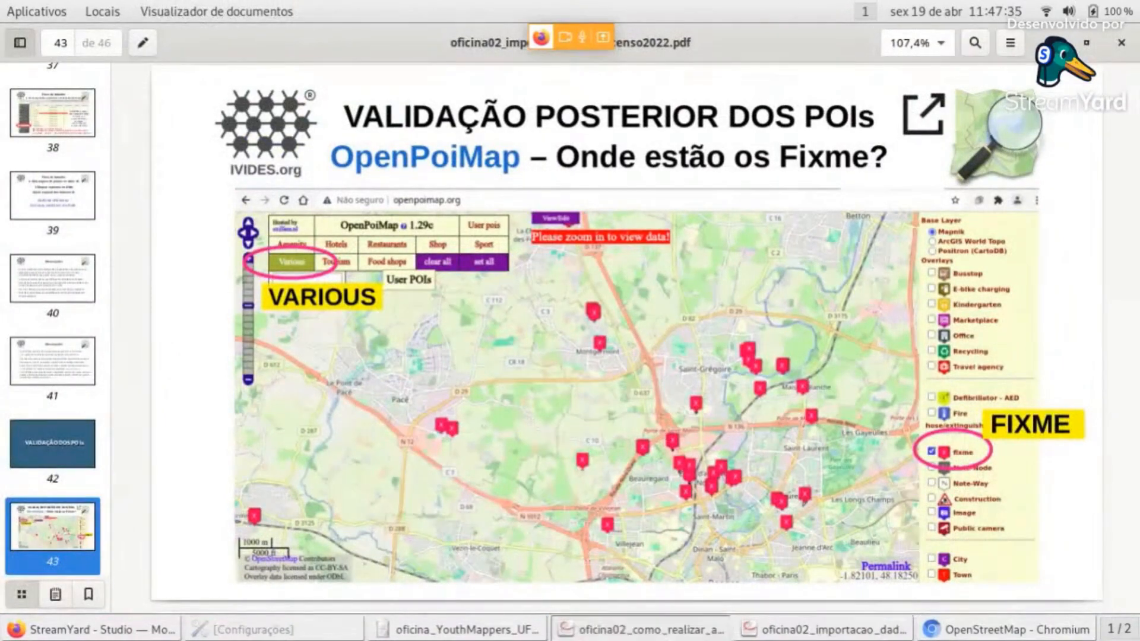
scroll(625, 368, up, 10)
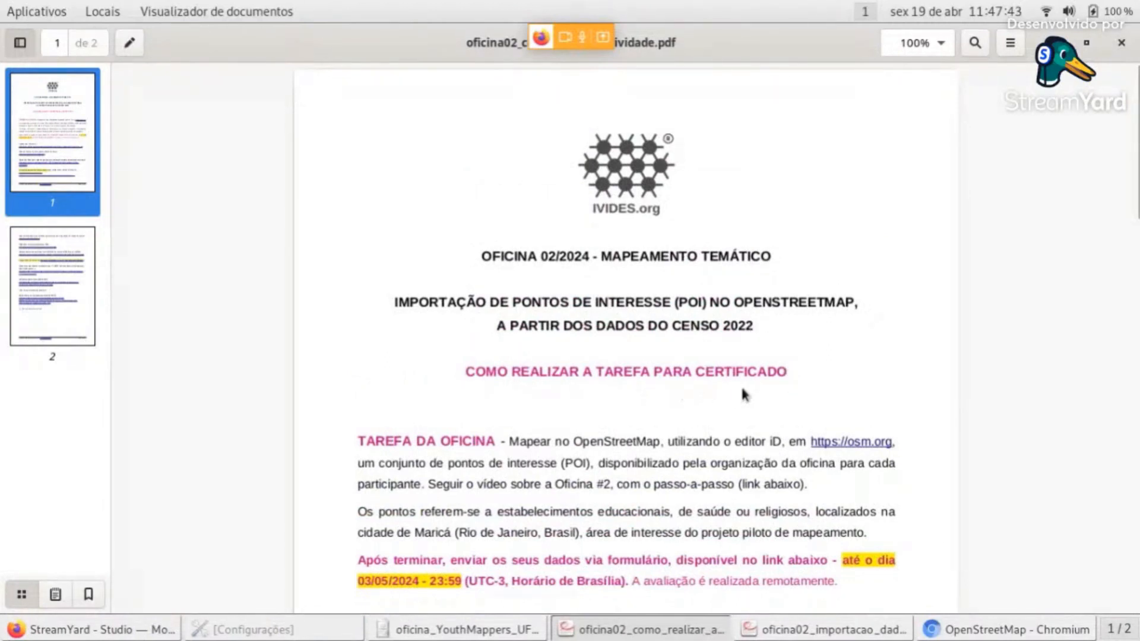
scroll(803, 394, down, 8)
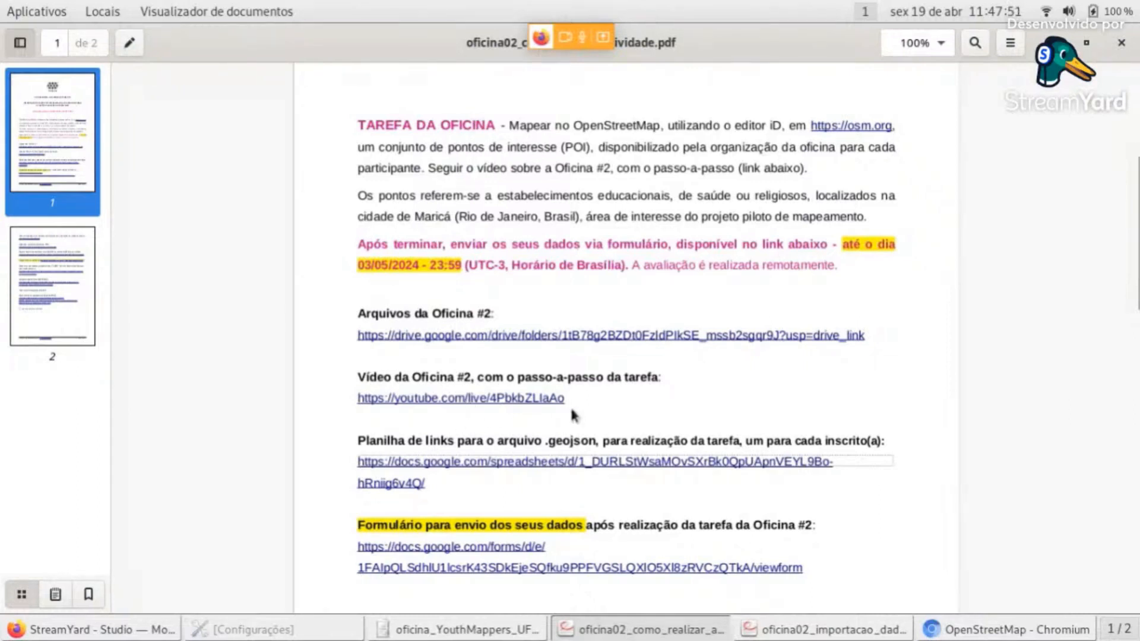
scroll(577, 416, down, 3)
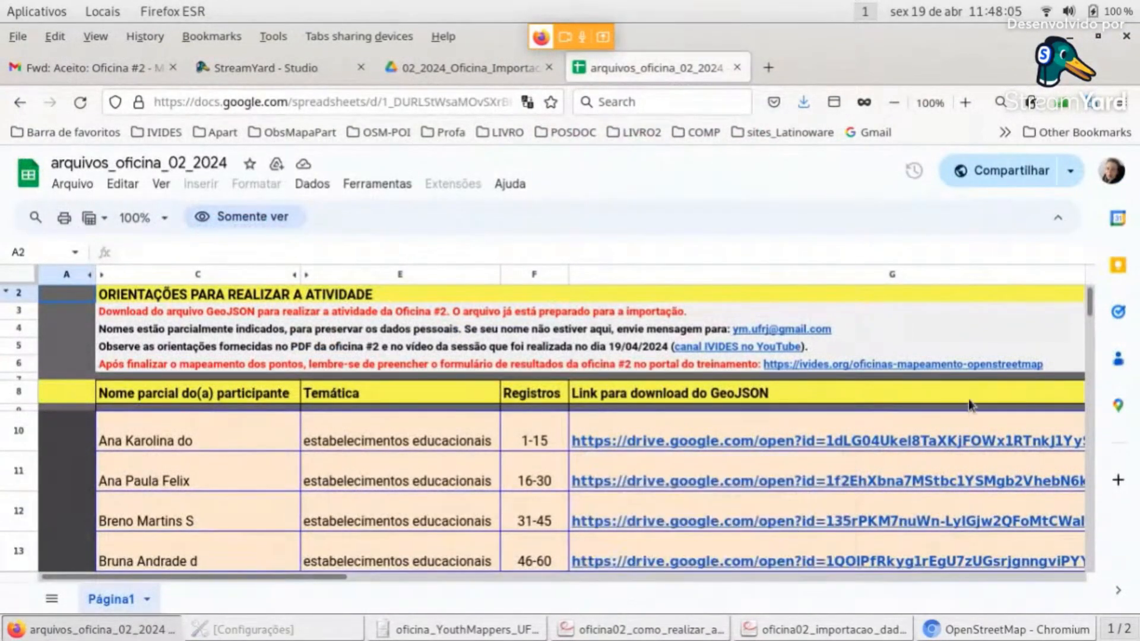
Look through the participant rows, themes, record ranges and GeoJSON download links in the arquivos_oficina_02_2024 spreadsheet
scroll(772, 445, down, 3)
scroll(187, 377, up, 3)
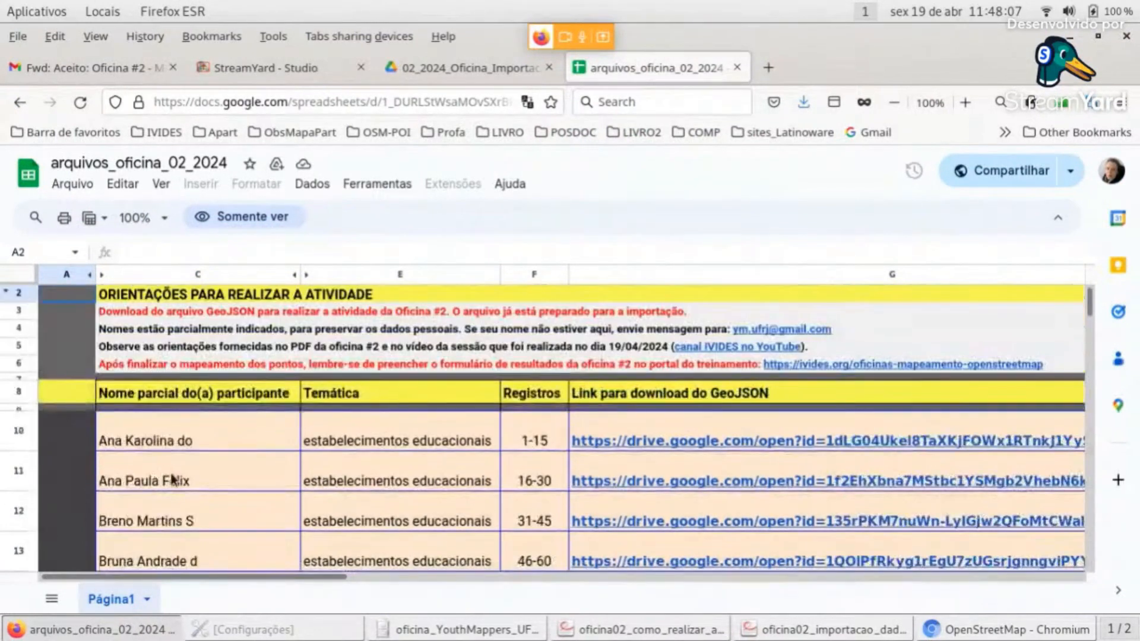
scroll(151, 485, down, 3)
scroll(150, 487, down, 5)
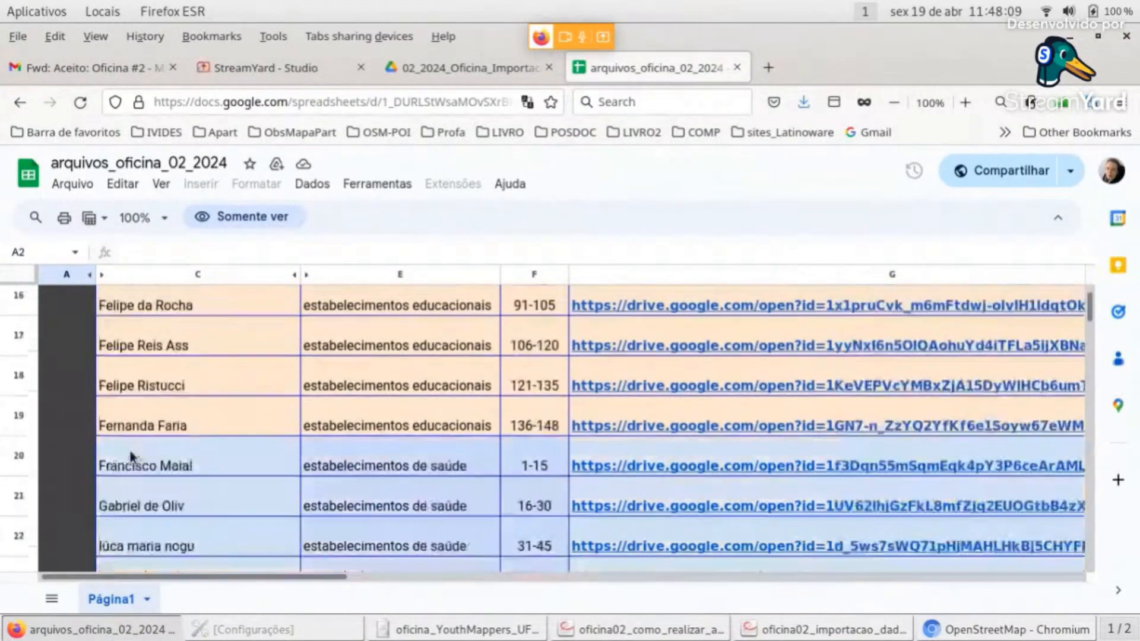
Look through the health and religious establishment rows in the participant spreadsheet and preview the GeoJSON file link for records 316-330
scroll(131, 456, down, 2)
scroll(130, 449, down, 4)
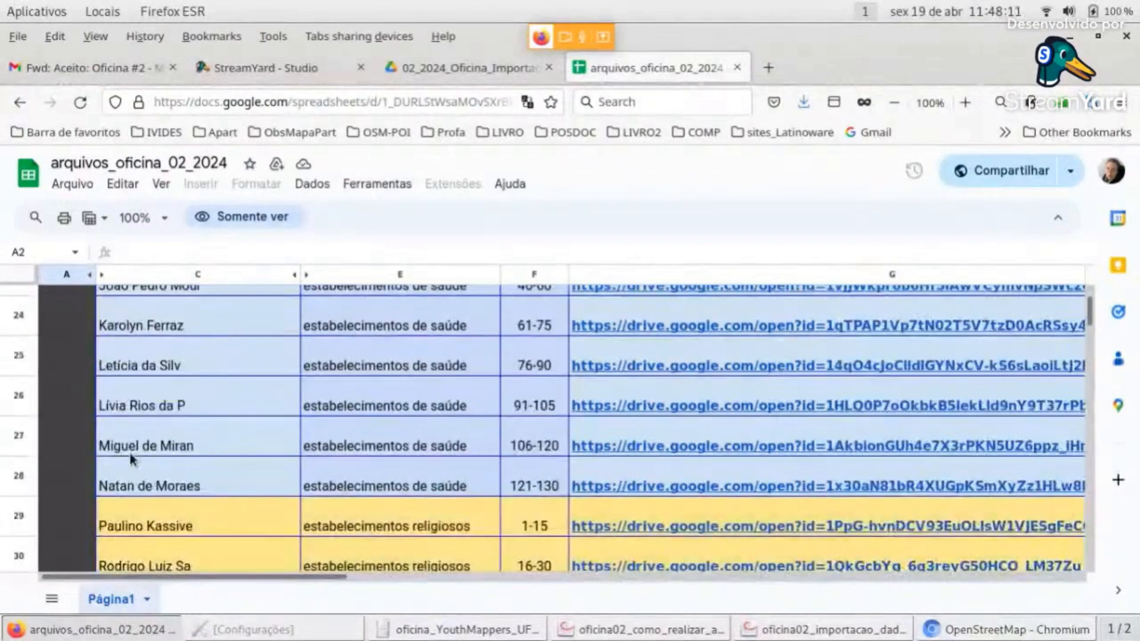
scroll(131, 457, down, 8)
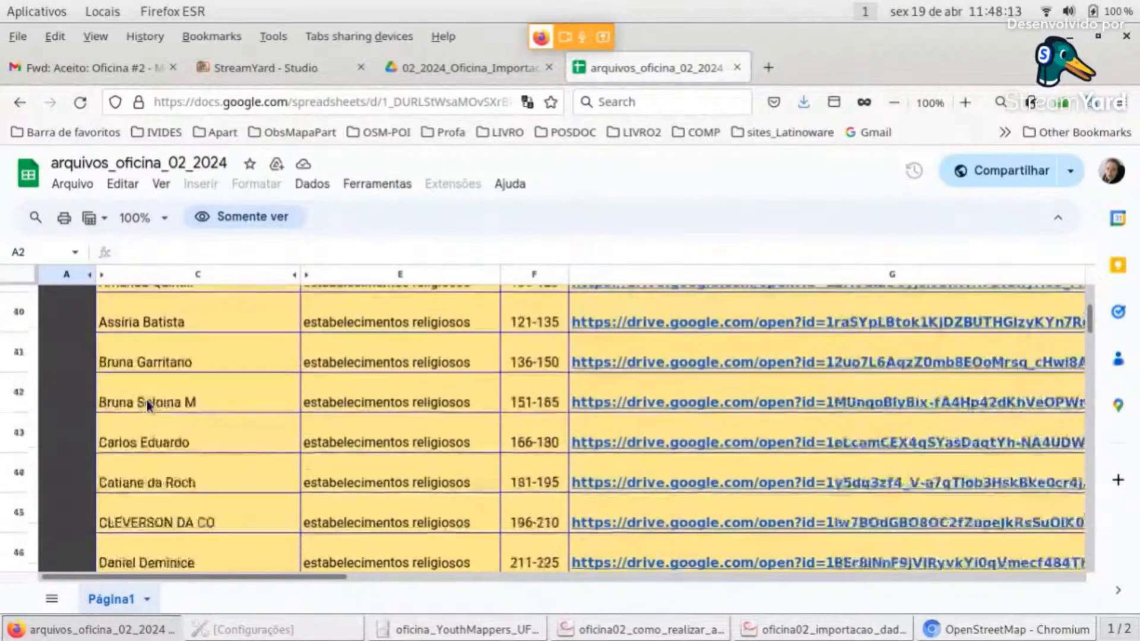
scroll(147, 402, down, 2)
scroll(149, 404, down, 2)
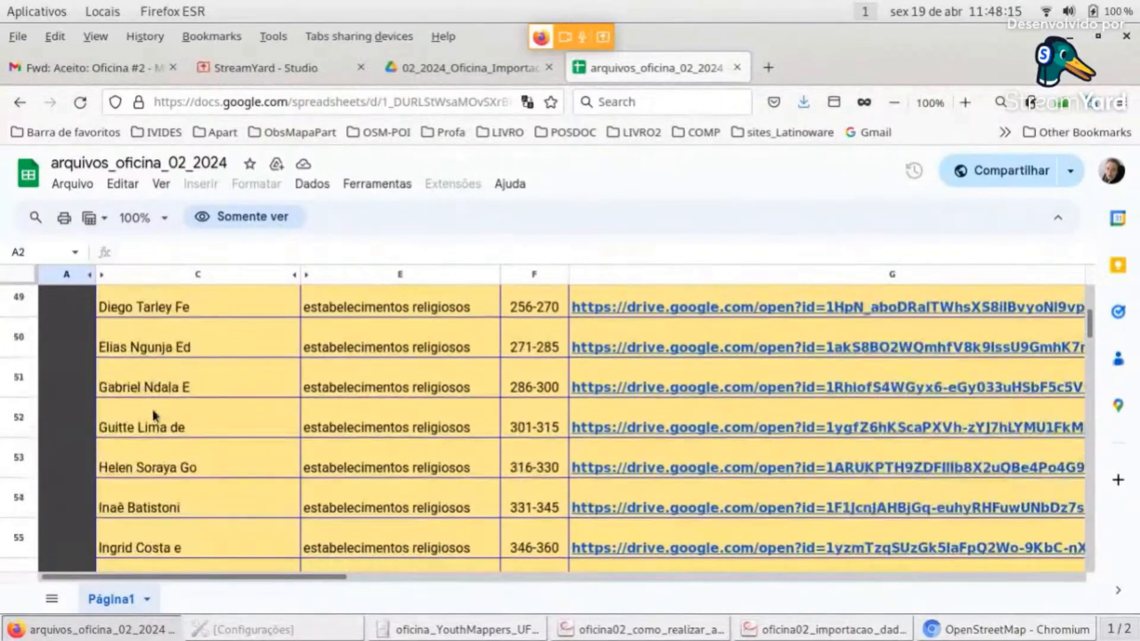
scroll(176, 430, down, 1)
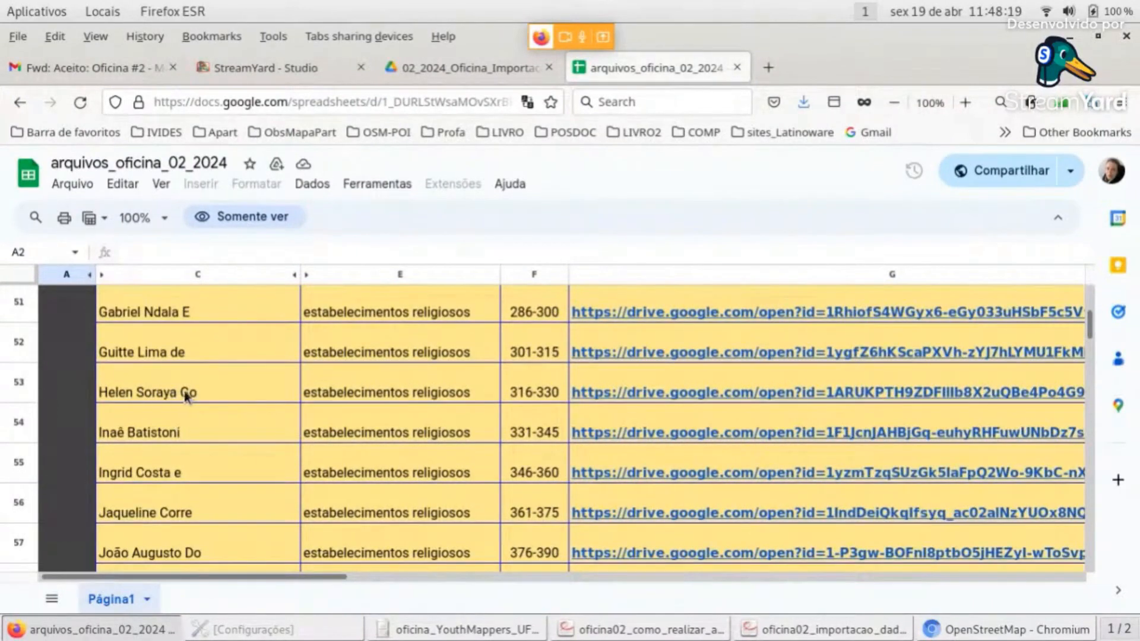
mouse_move(715, 397)
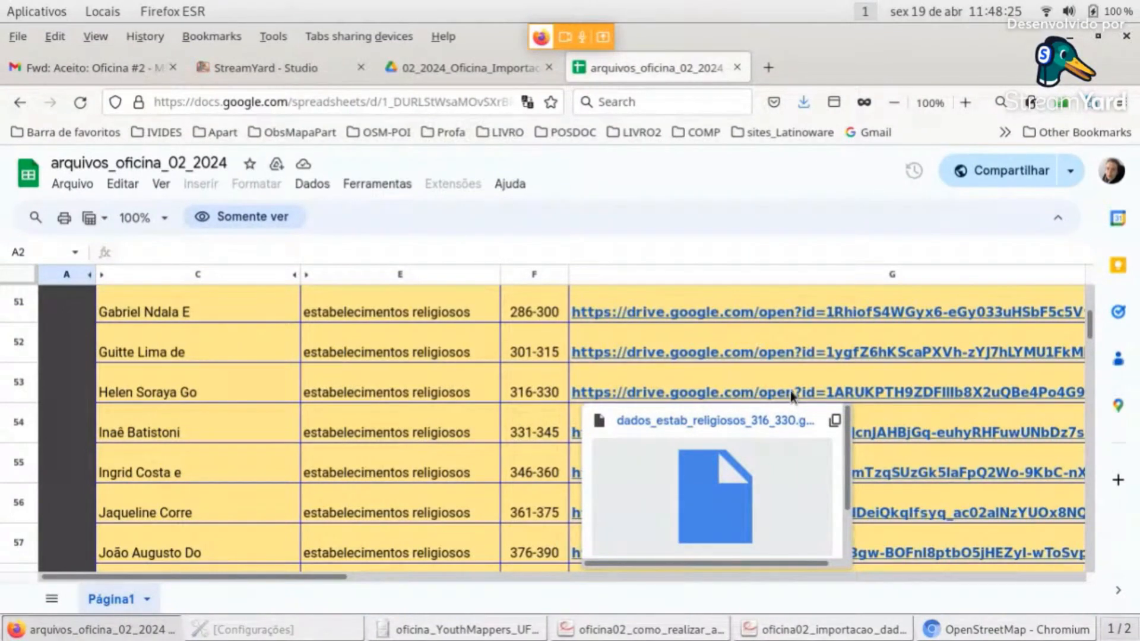
scroll(371, 387, up, 5)
Check the OpenPoiMap validation slide and the task PDF's submission form details, then switch to OpenStreetMap in Chromium
click(783, 630)
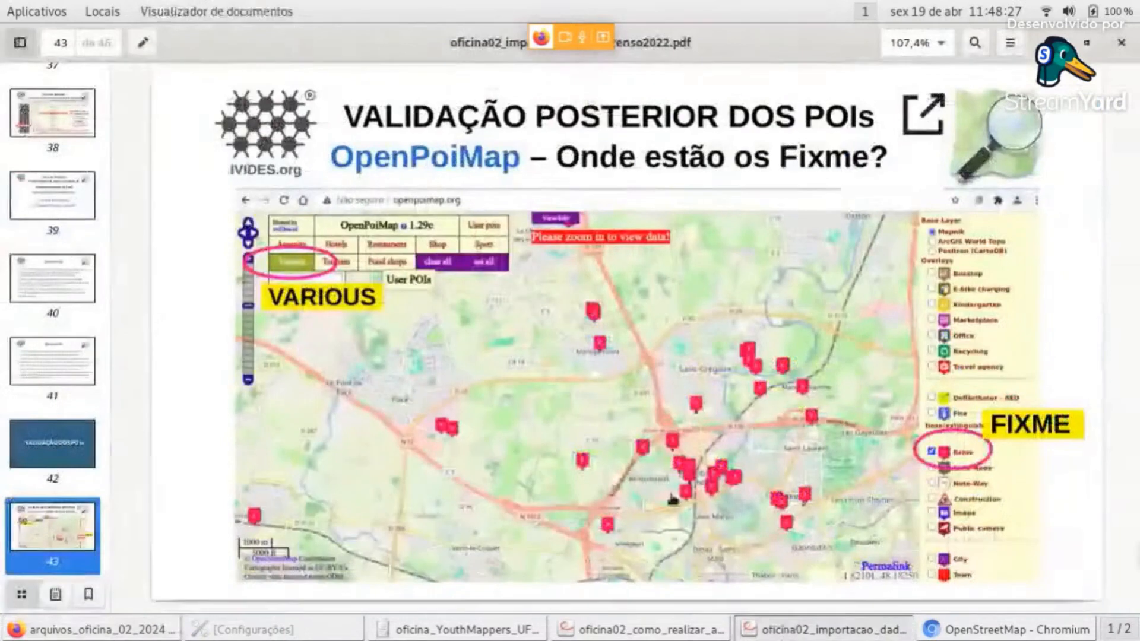
click(642, 629)
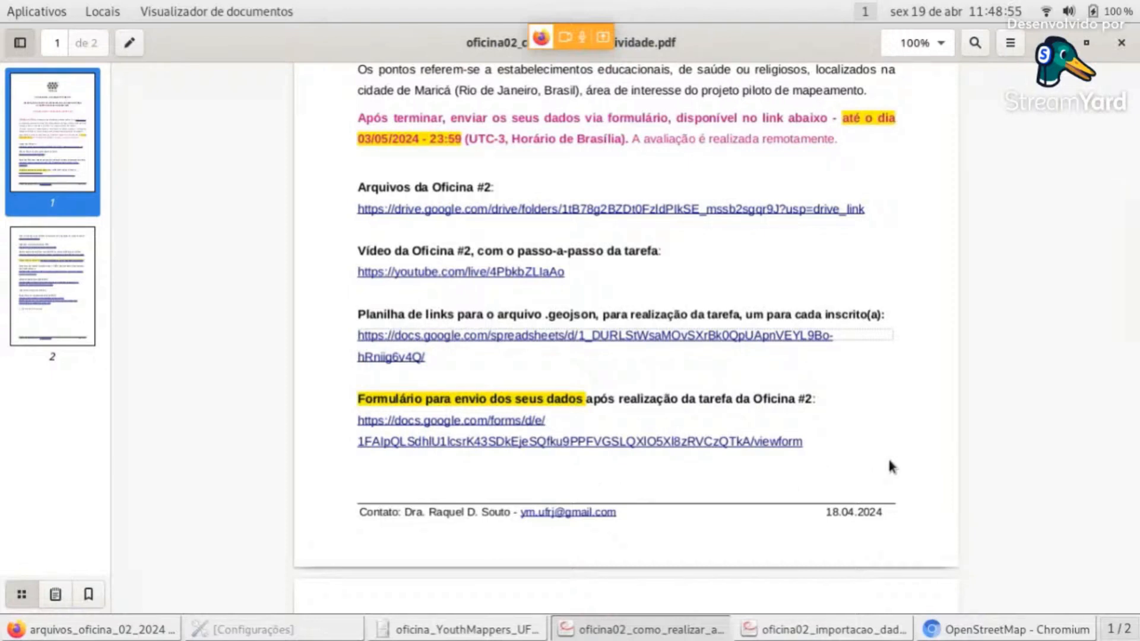
click(990, 628)
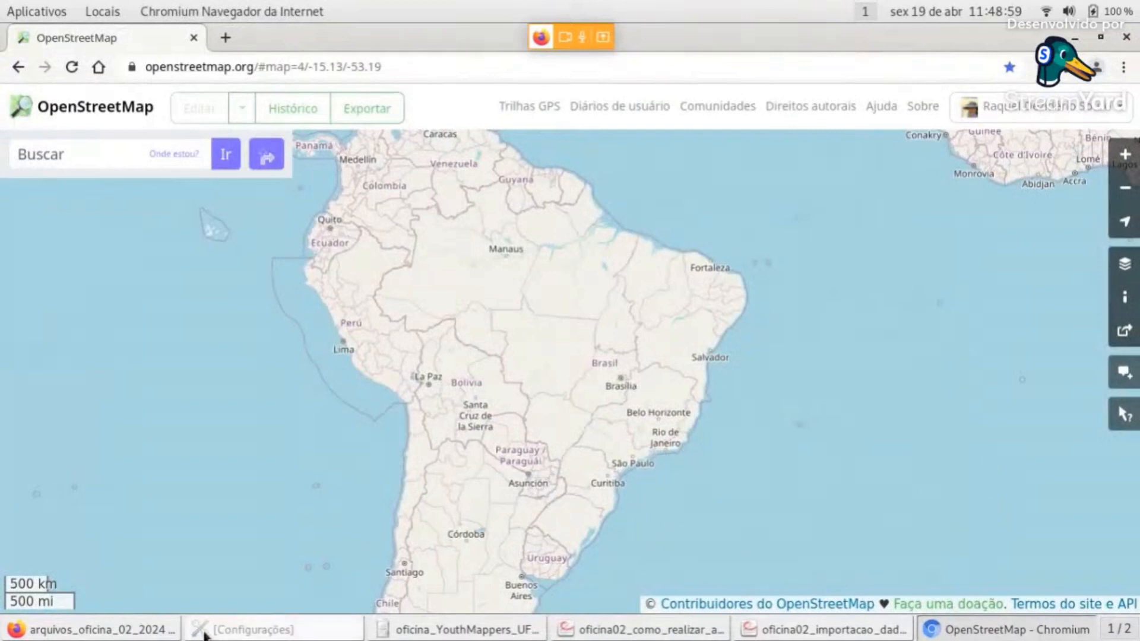
Open the Downloads folder in a new tab of the Dolphin file manager and select dados_estab_educacionais_1_15.geojson
click(436, 628)
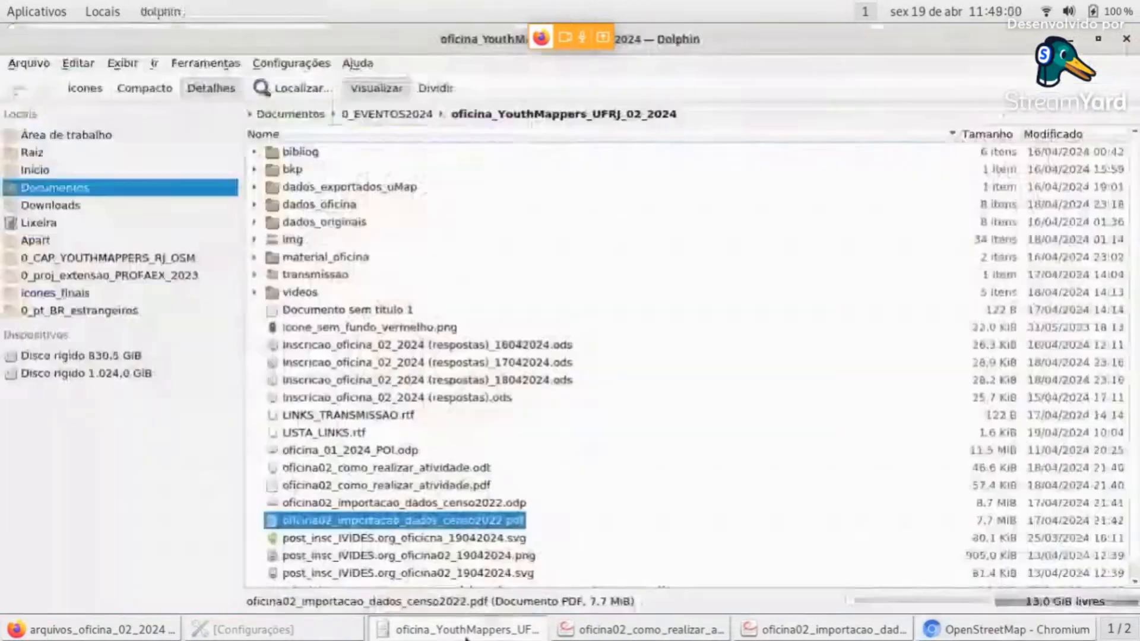
right_click(37, 206)
click(101, 240)
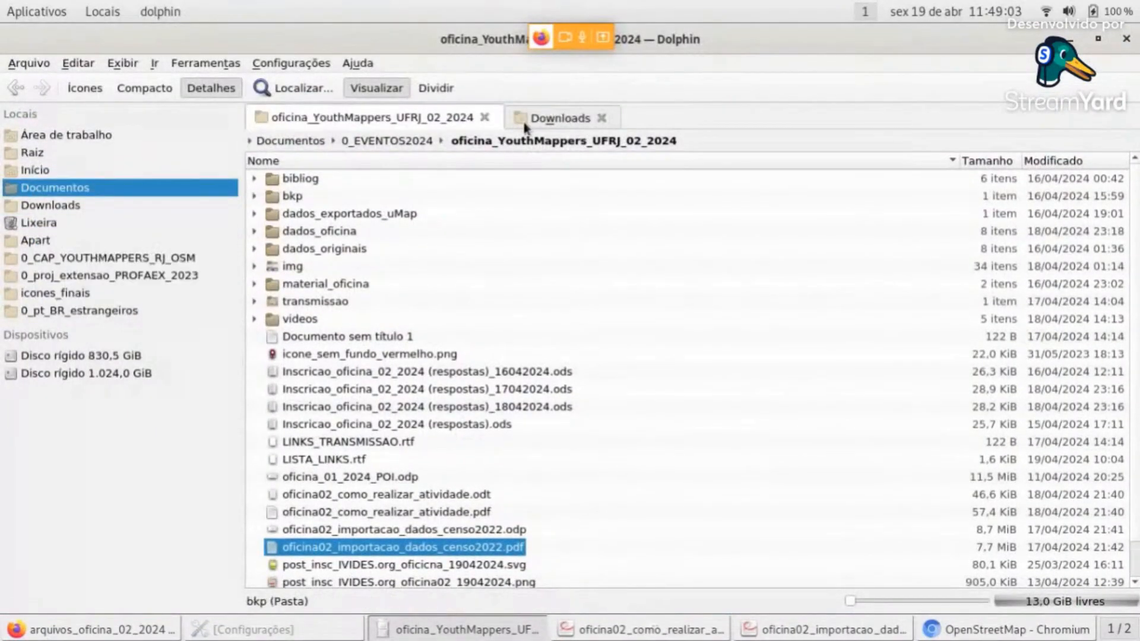
click(561, 118)
scroll(667, 406, down, 3)
scroll(475, 356, up, 2)
click(299, 319)
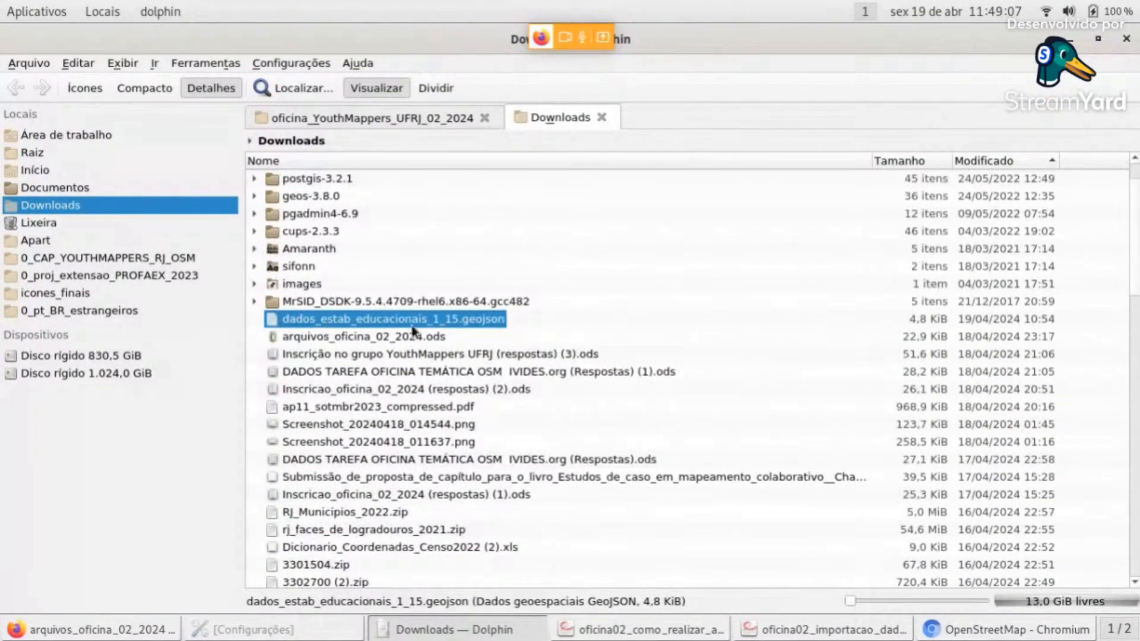
Open osm.org in a new Firefox tab, find the login option, and close that tab
click(1043, 633)
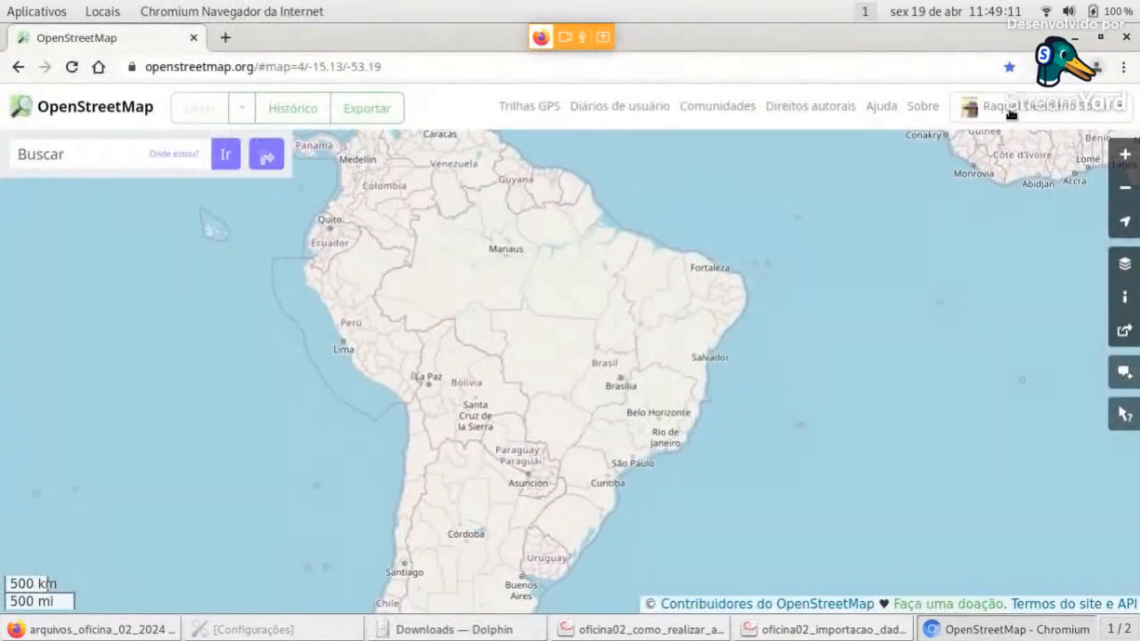
click(149, 629)
click(761, 70)
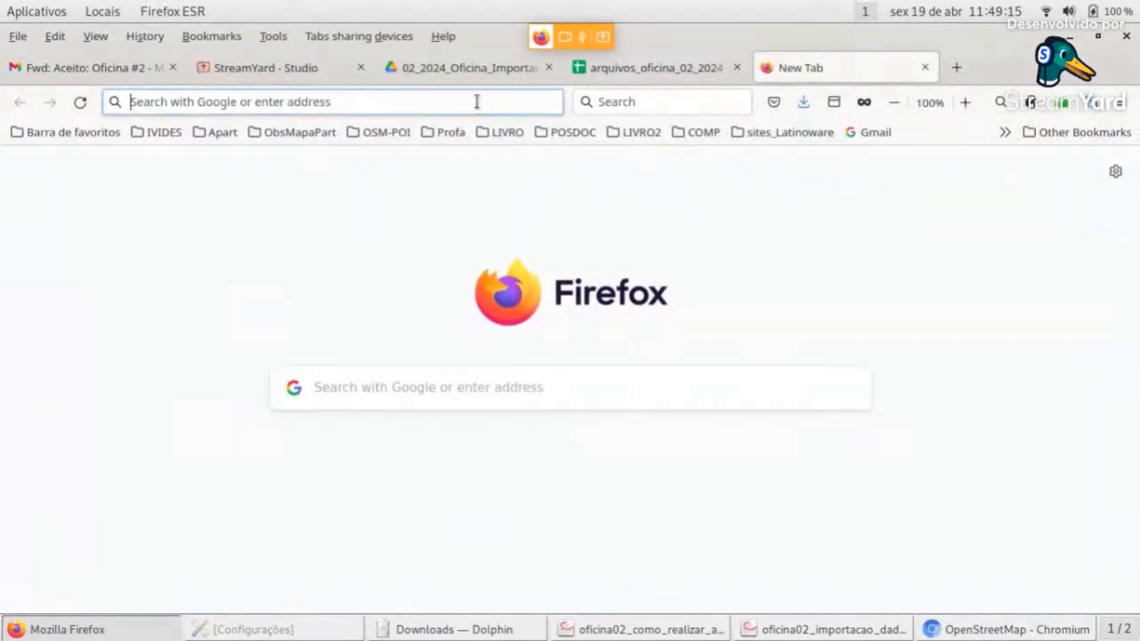
text(osm.or)
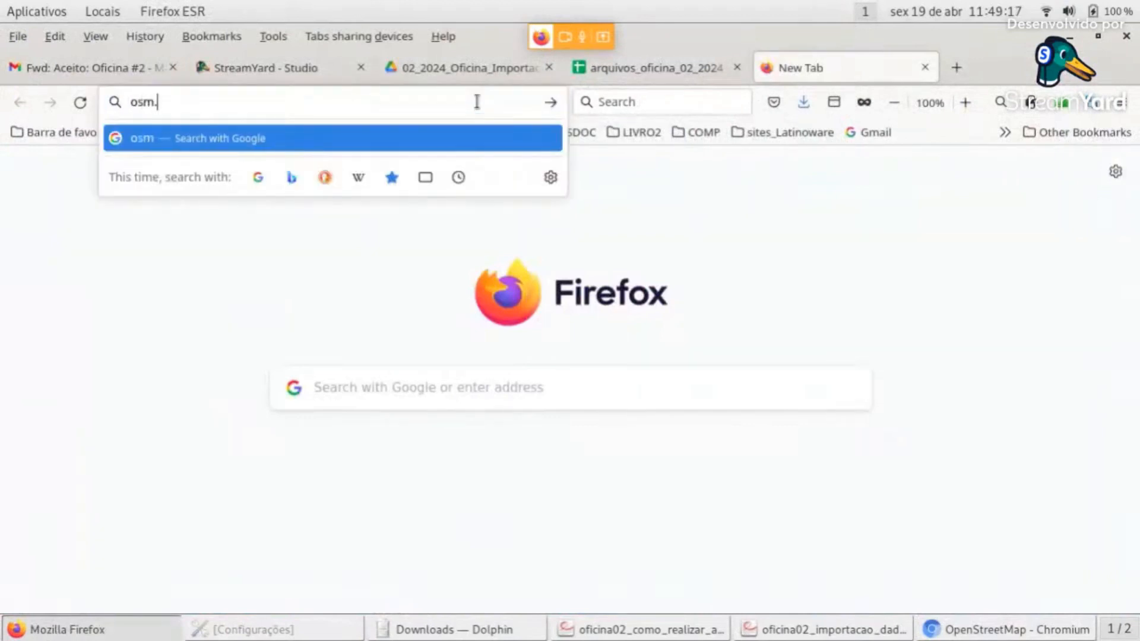
text(g)
key(Return)
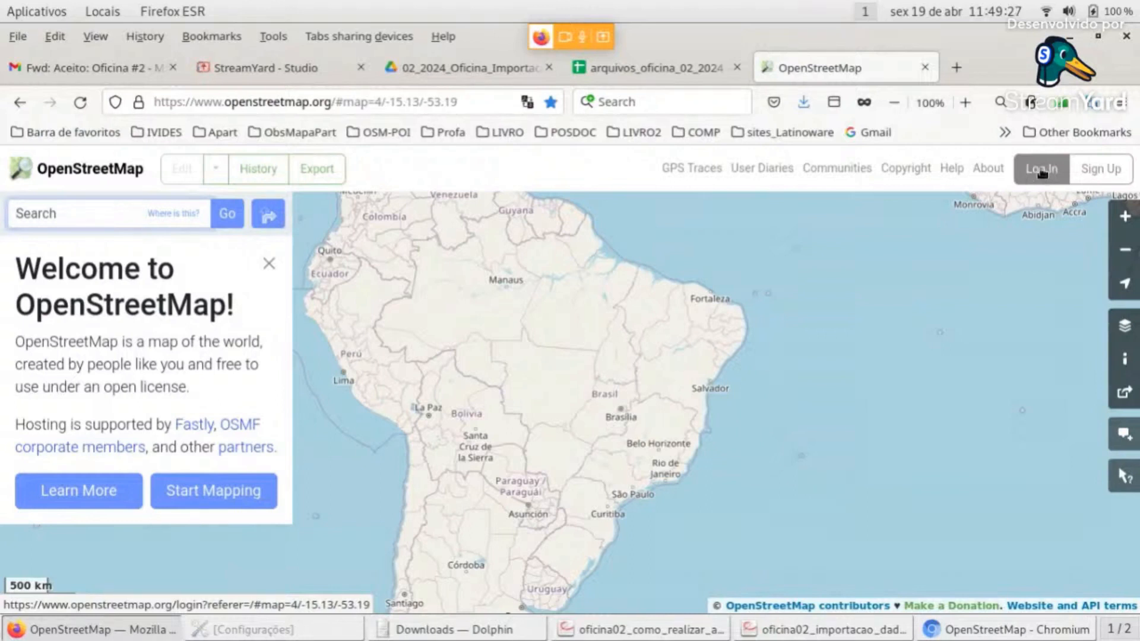
click(926, 66)
Switch to OpenStreetMap in Chromium and locate Maricá, east of Rio de Janeiro, on the map
click(986, 630)
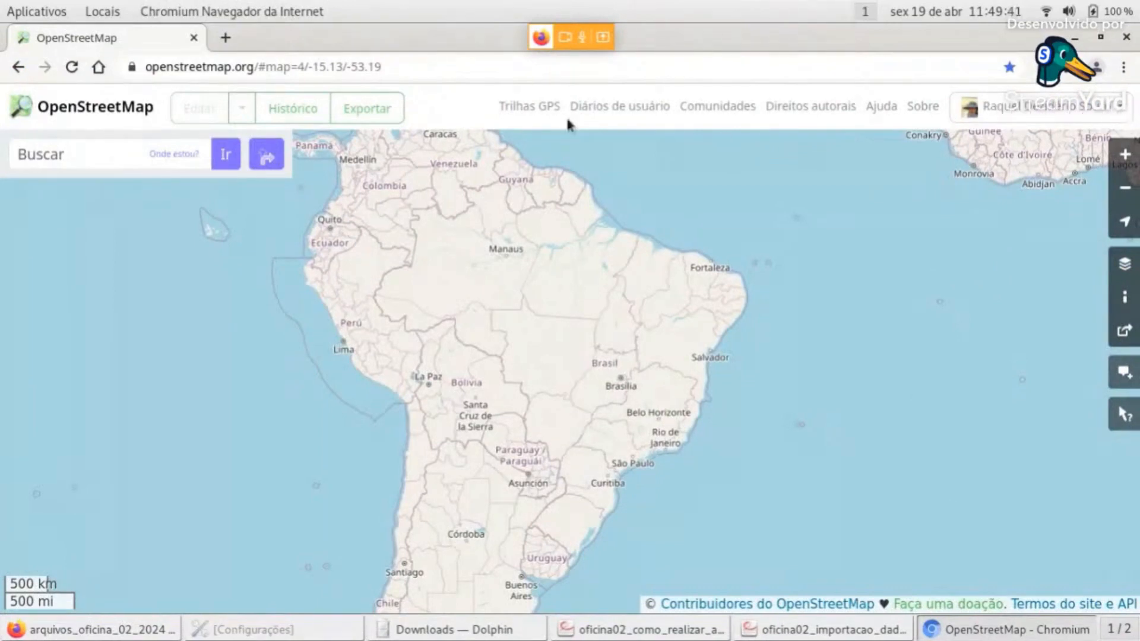
scroll(694, 470, up, 3)
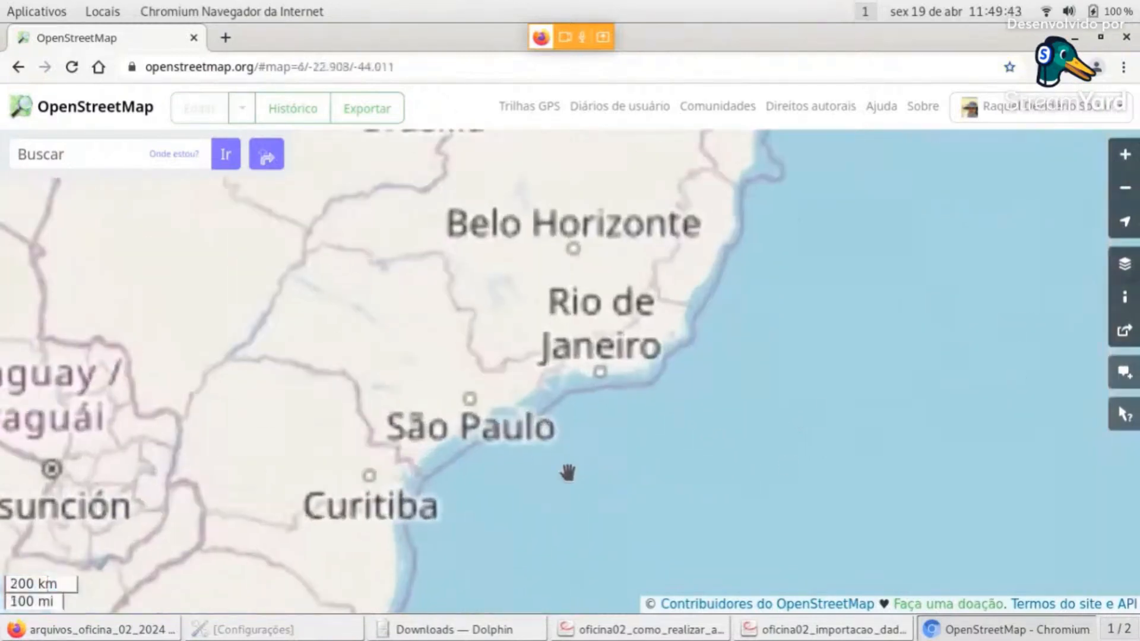
scroll(552, 440, up, 2)
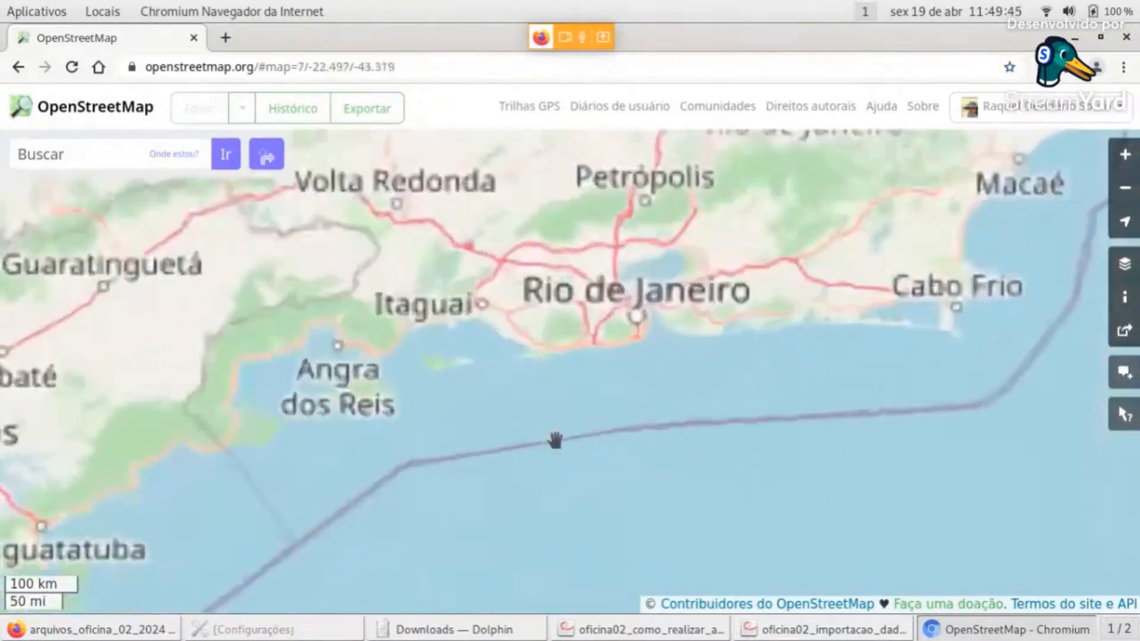
drag(782, 339, 723, 525)
scroll(514, 417, up, 2)
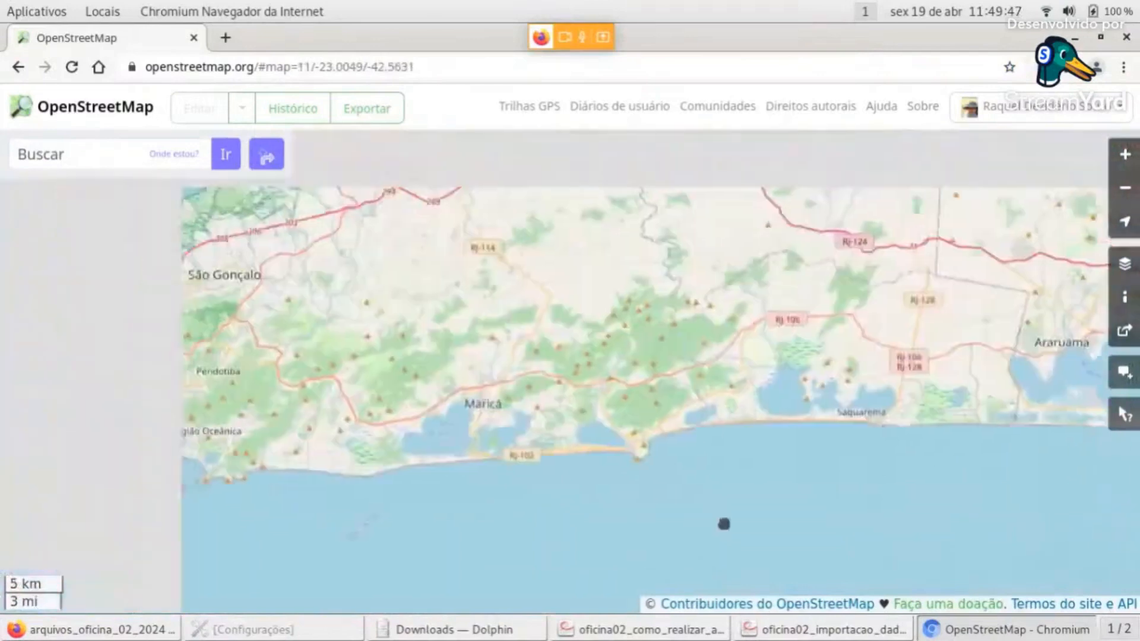
scroll(761, 487, up, 2)
drag(456, 436, 802, 414)
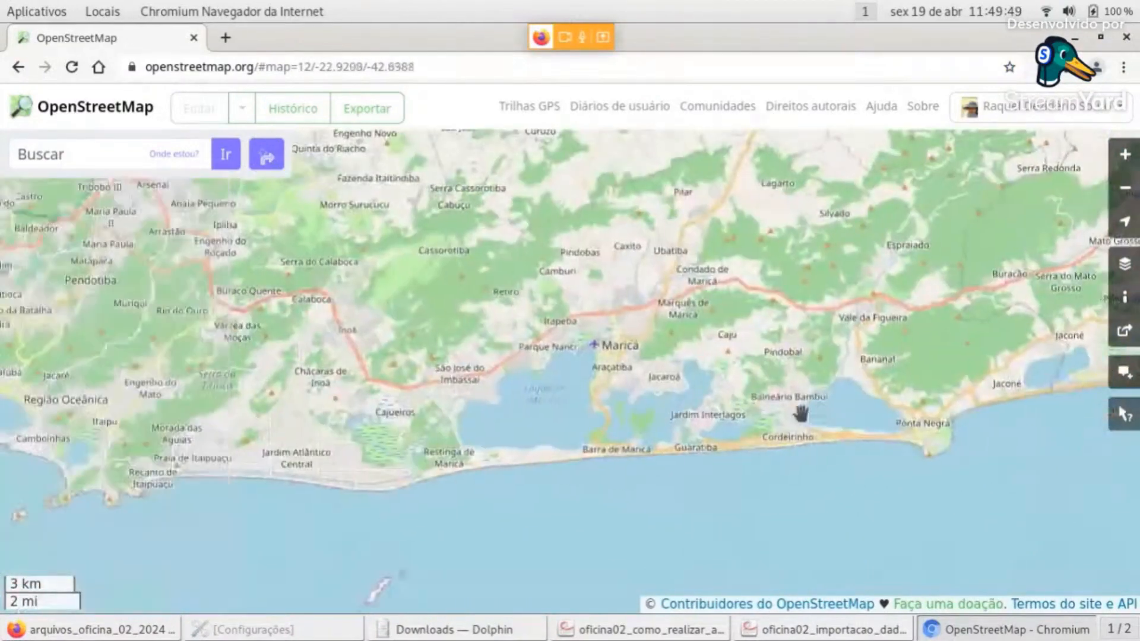
scroll(706, 434, up, 2)
drag(644, 392, 649, 469)
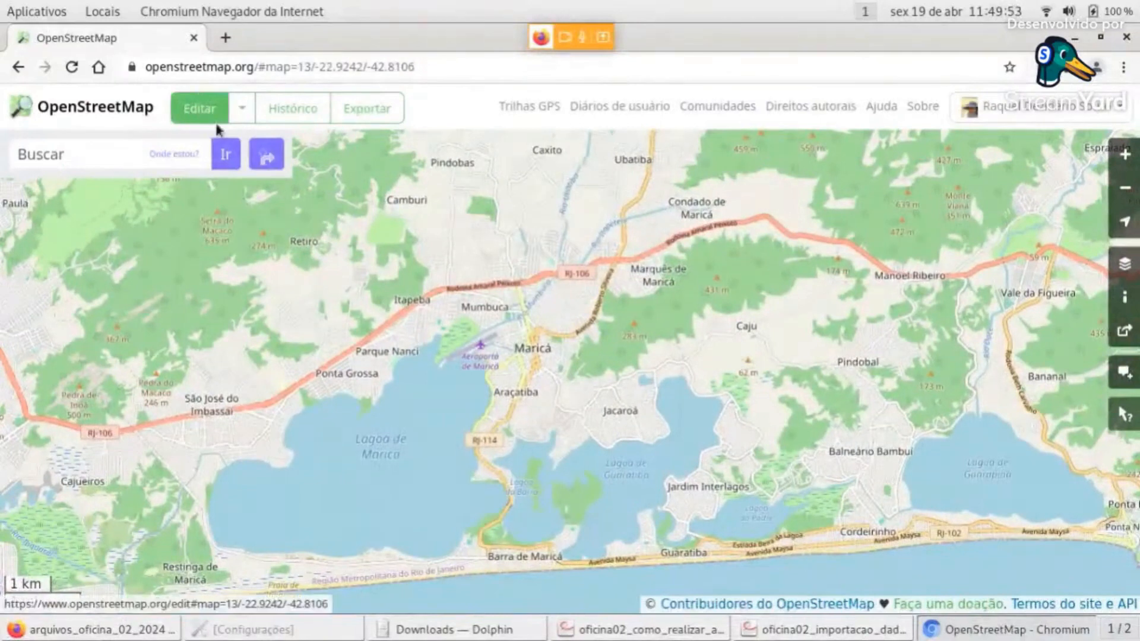
Compare the availability of OpenStreetMap's edit option at wider and closer map scales around Maricá
click(203, 107)
scroll(427, 328, down, 5)
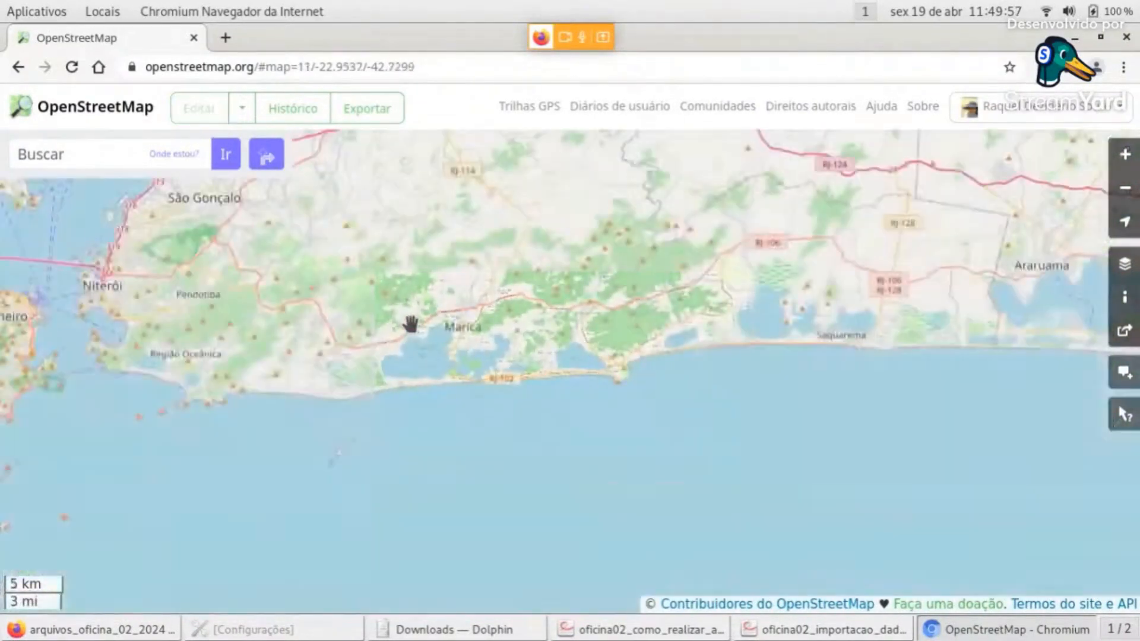
scroll(471, 341, up, 5)
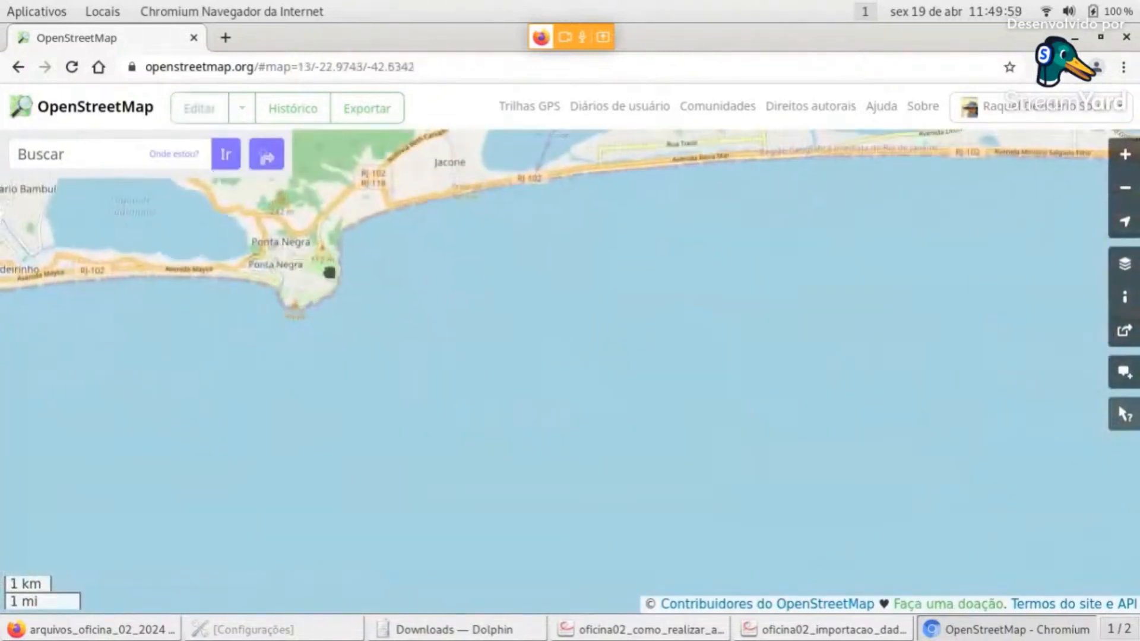
drag(300, 257, 563, 453)
drag(472, 420, 654, 411)
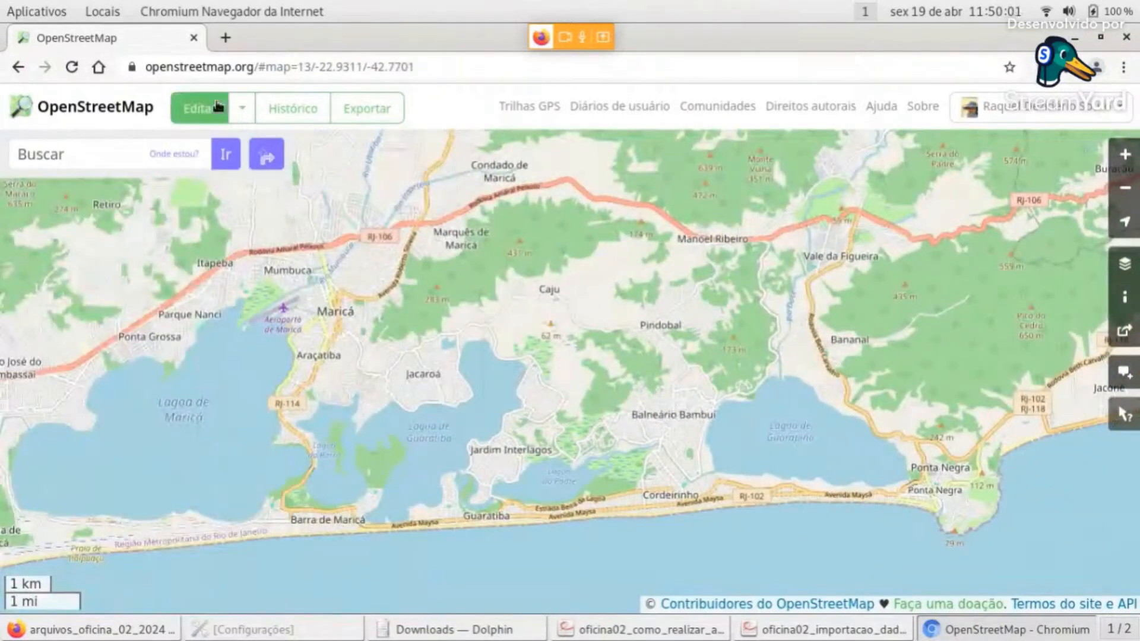
drag(547, 364, 791, 351)
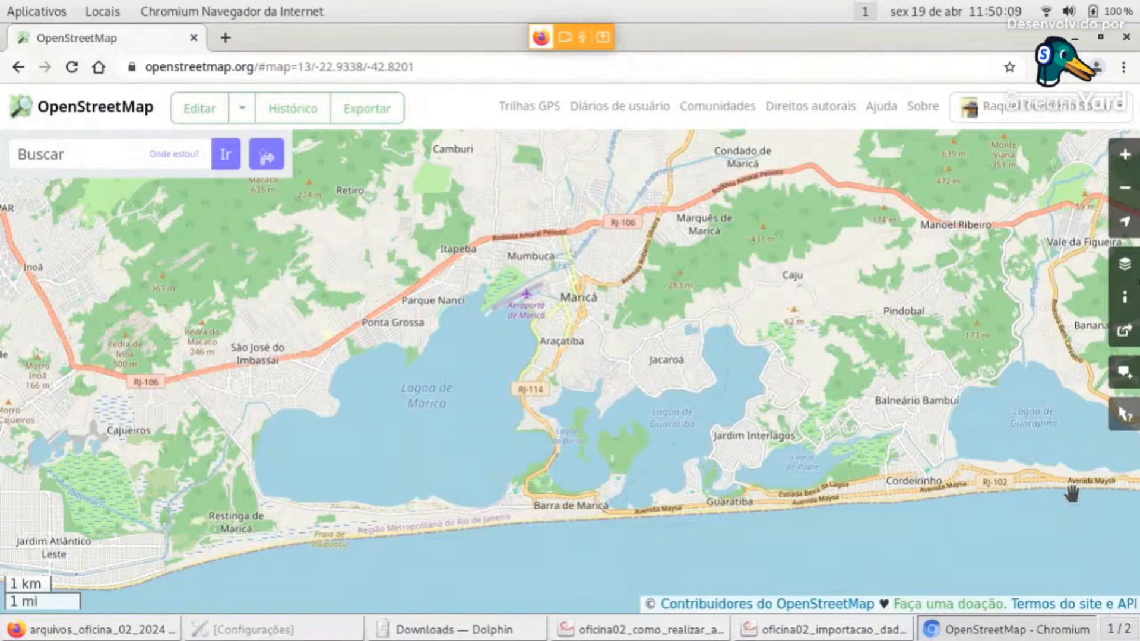
Open the Maricá area in the iD web editor and choose to edit now instead of taking the tutorial
click(236, 113)
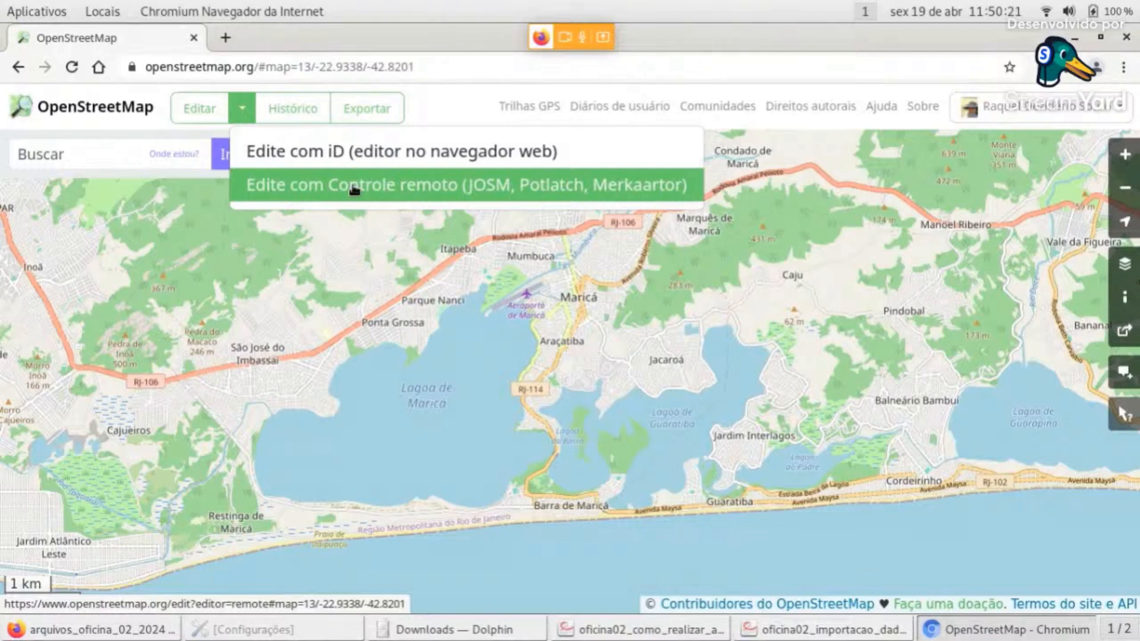
click(348, 162)
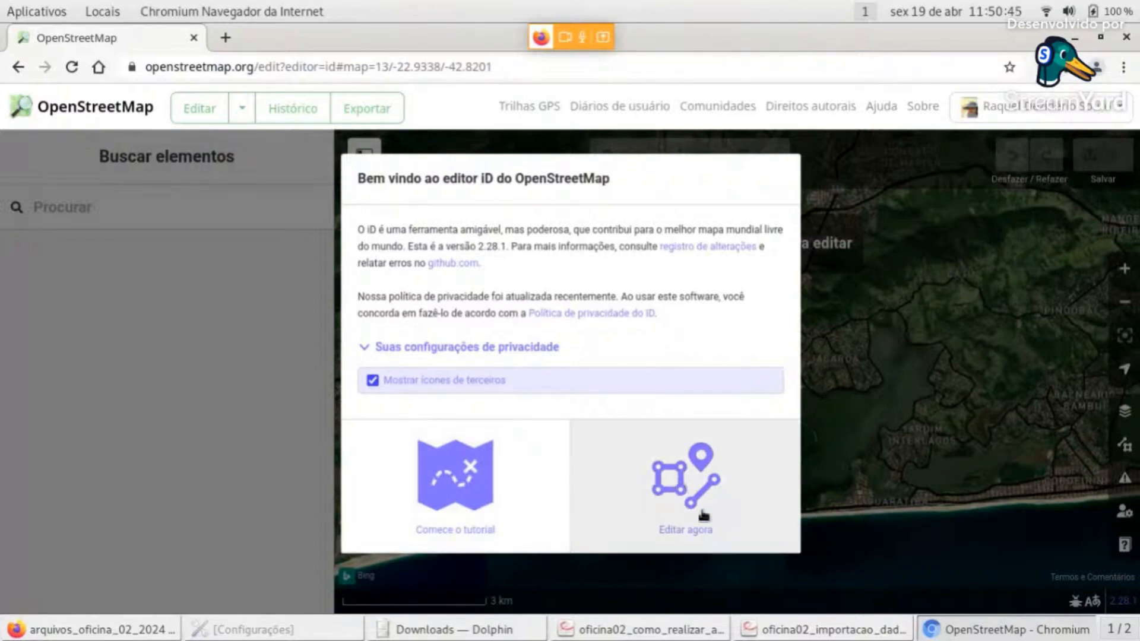
click(674, 487)
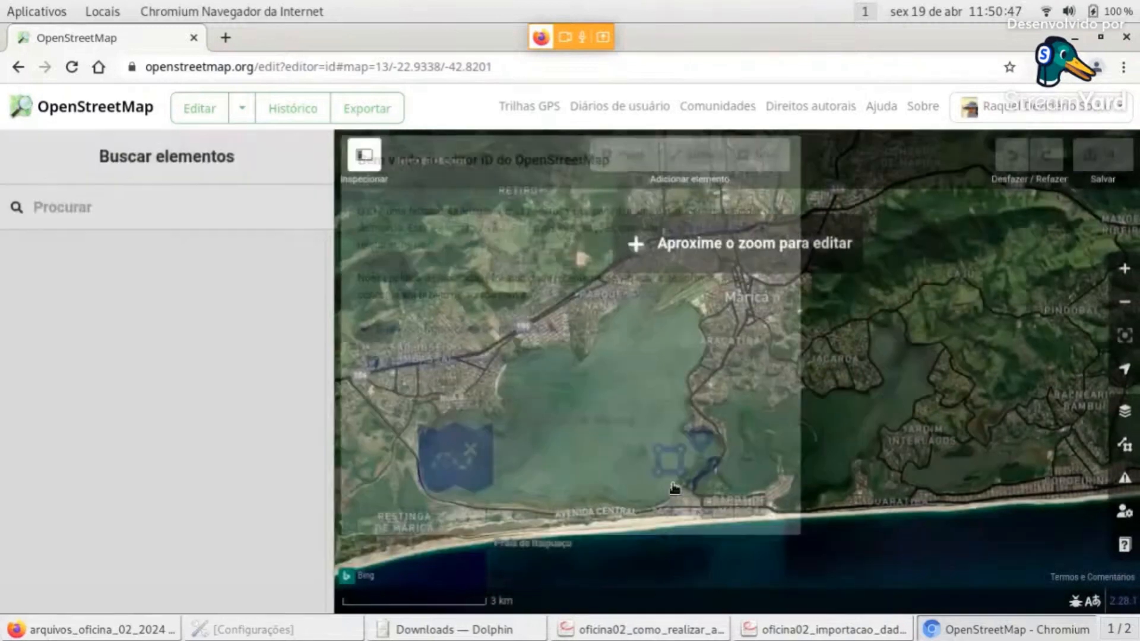
Zoom into the neighbourhood around Estrada Real de Maricá on the satellite imagery until map elements can be edited
drag(776, 476, 782, 484)
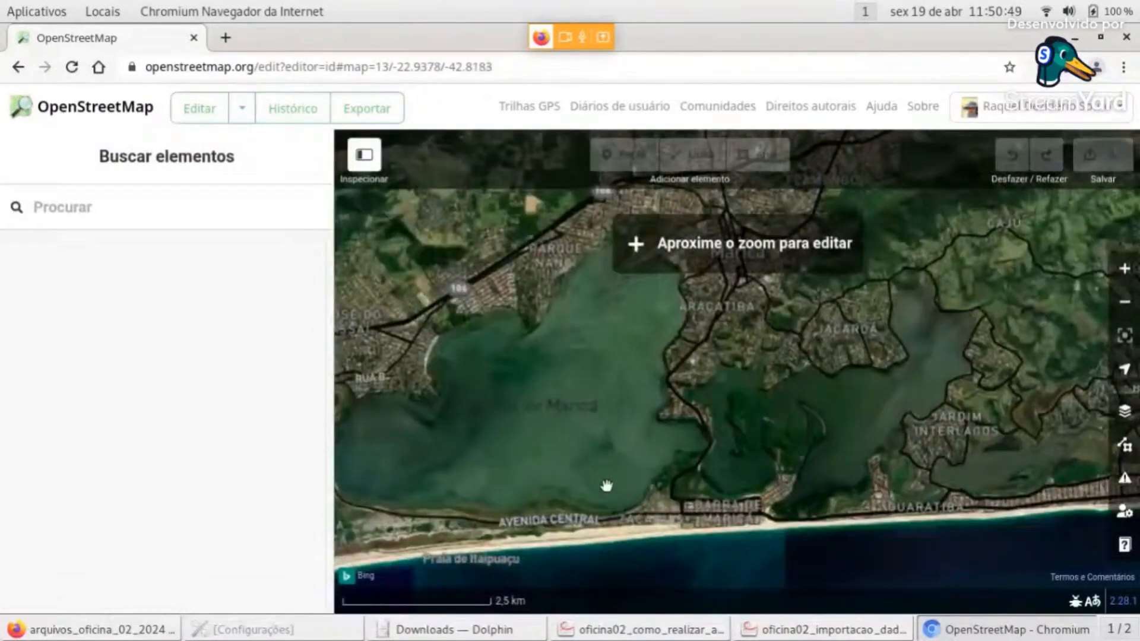
drag(605, 483, 801, 436)
scroll(869, 429, up, 4)
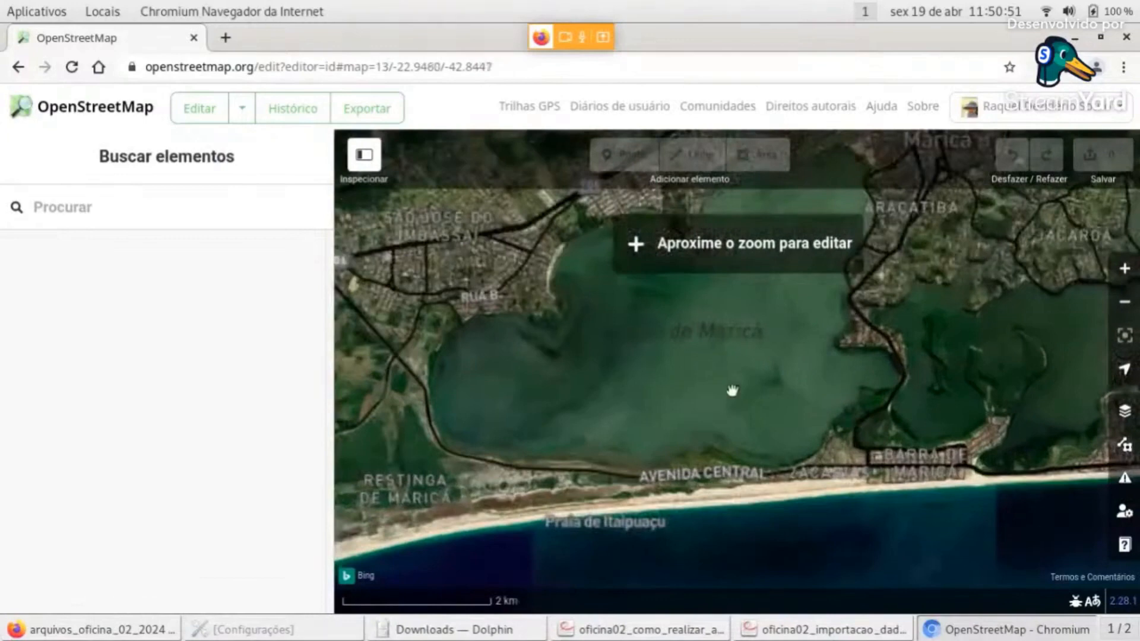
drag(624, 364, 1011, 523)
scroll(758, 400, up, 3)
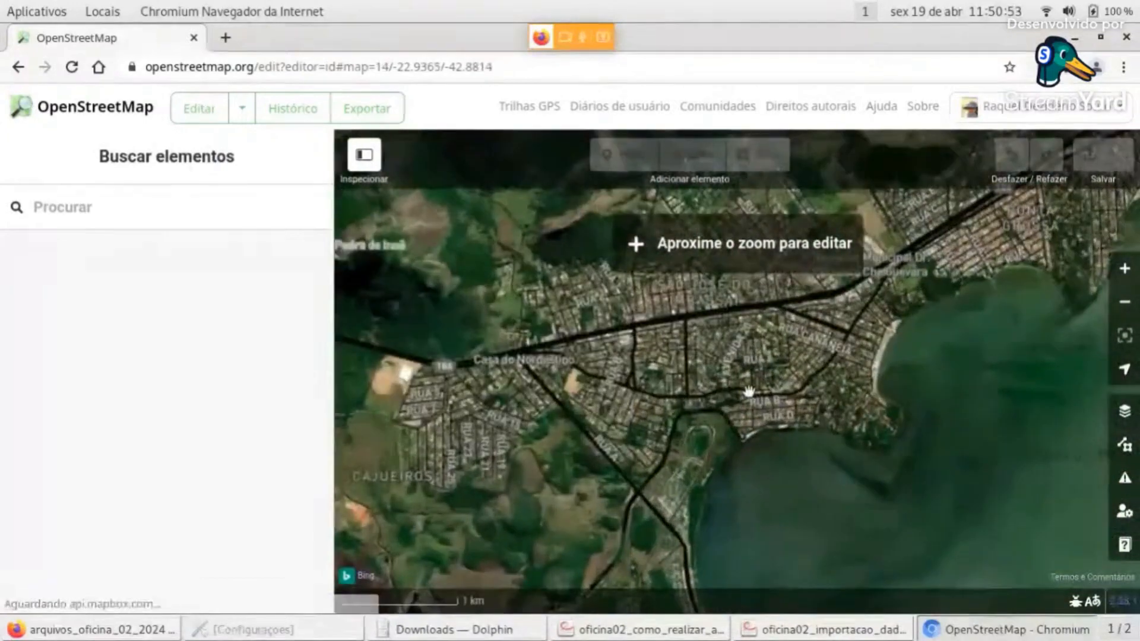
scroll(719, 375, up, 1)
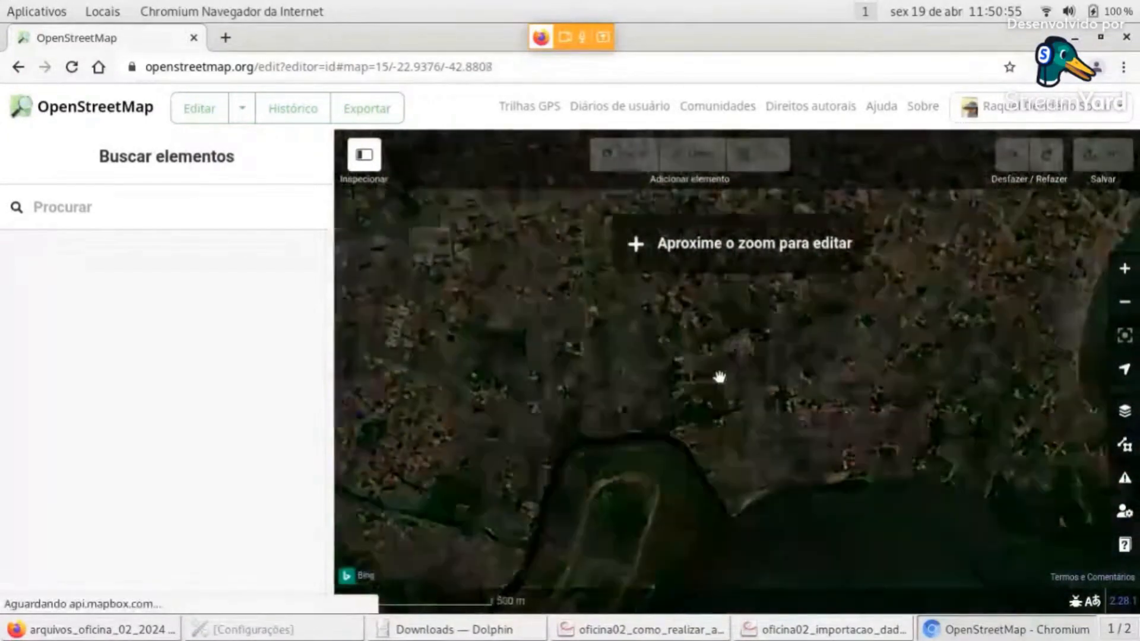
drag(879, 421, 830, 481)
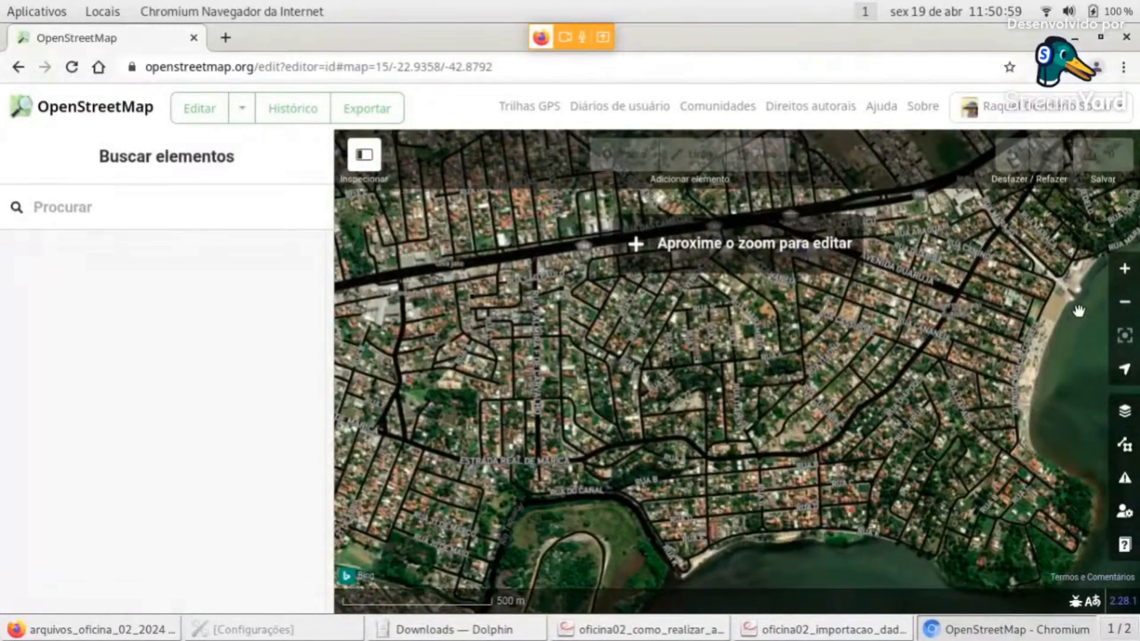
scroll(756, 417, up, 4)
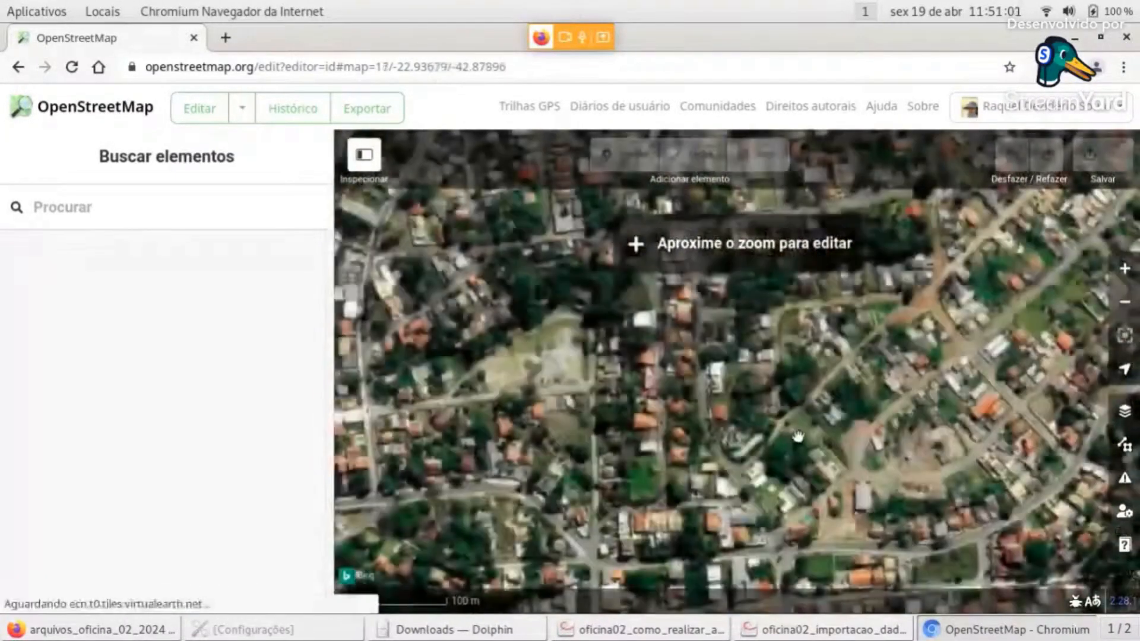
drag(893, 503, 772, 429)
scroll(770, 428, up, 1)
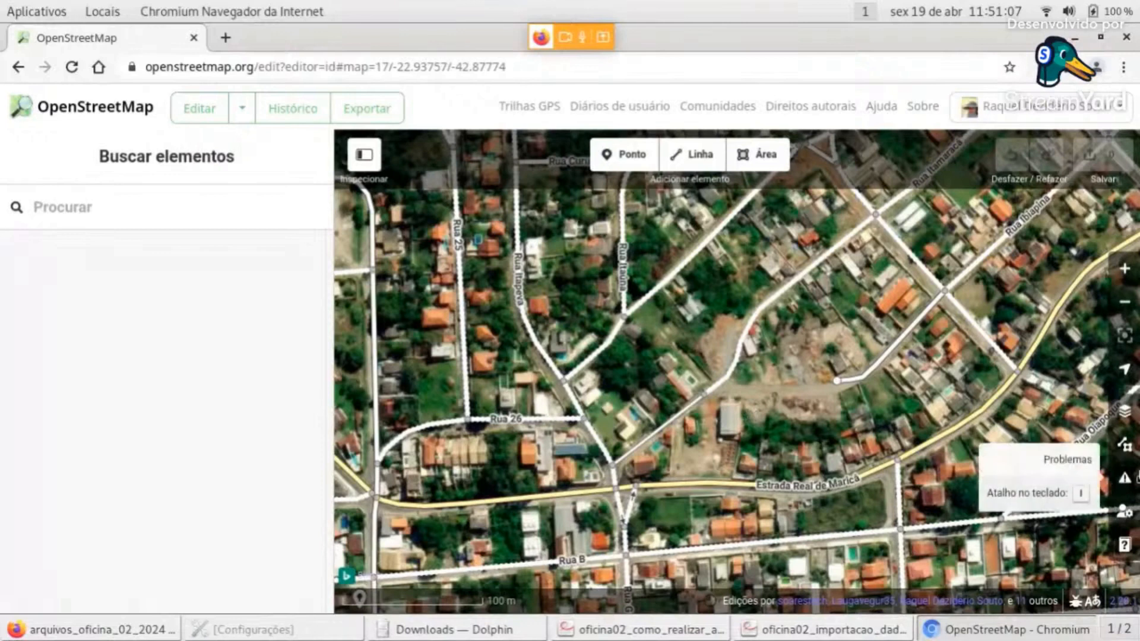
Show the background imagery options, switch the background to Imagens de satélite Mapbox and hide the feature search sidebar
click(1125, 411)
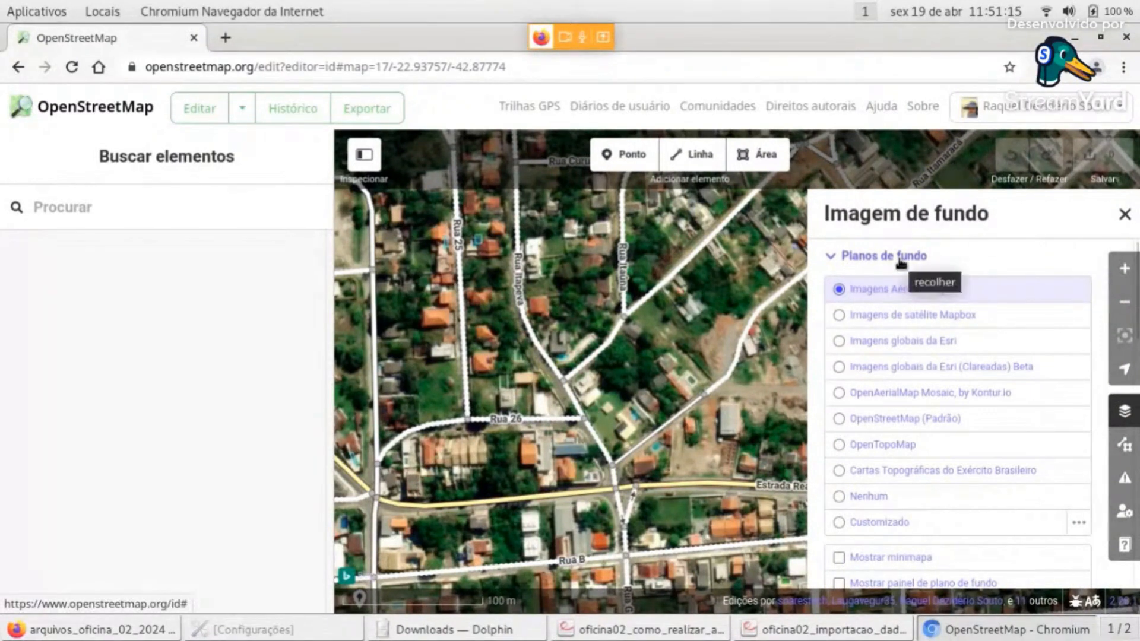
click(1127, 420)
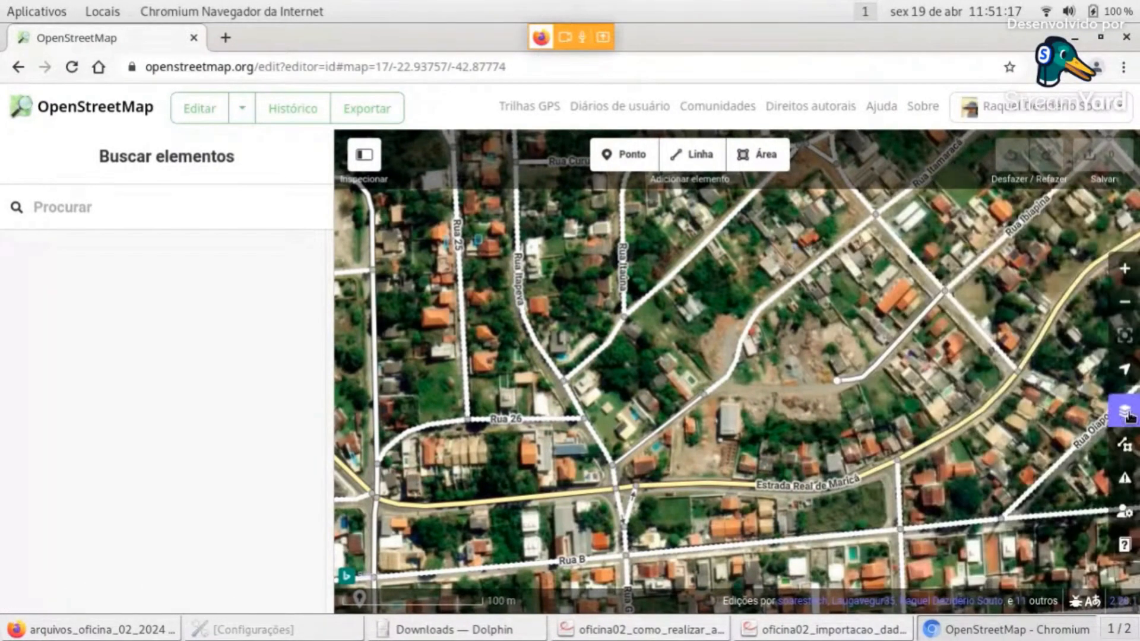
click(1127, 416)
click(942, 316)
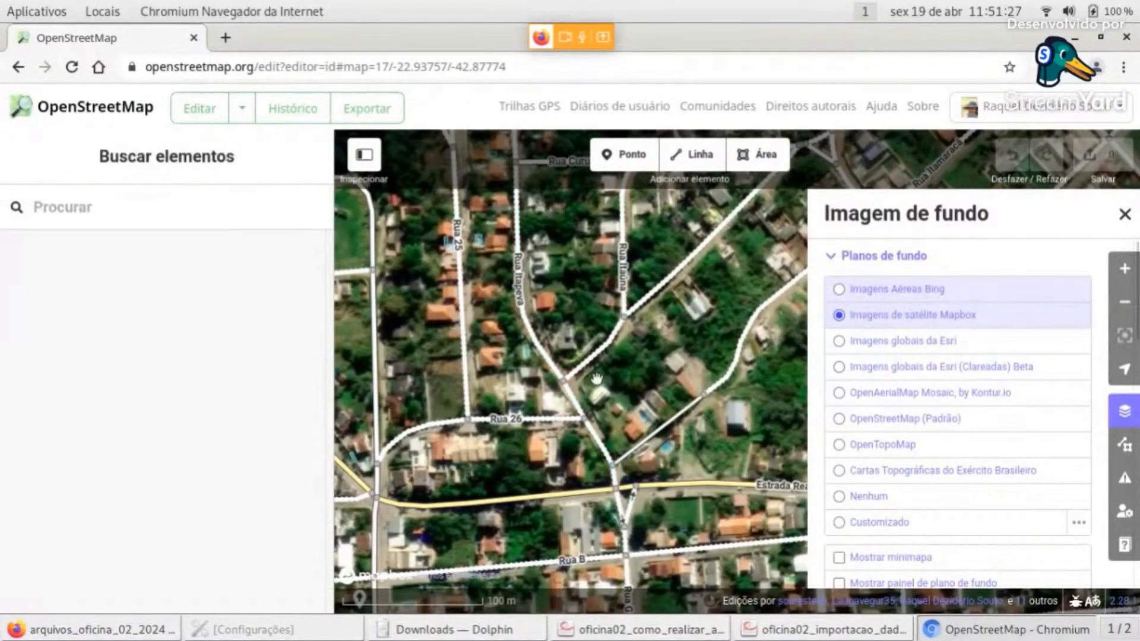
scroll(692, 314, up, 2)
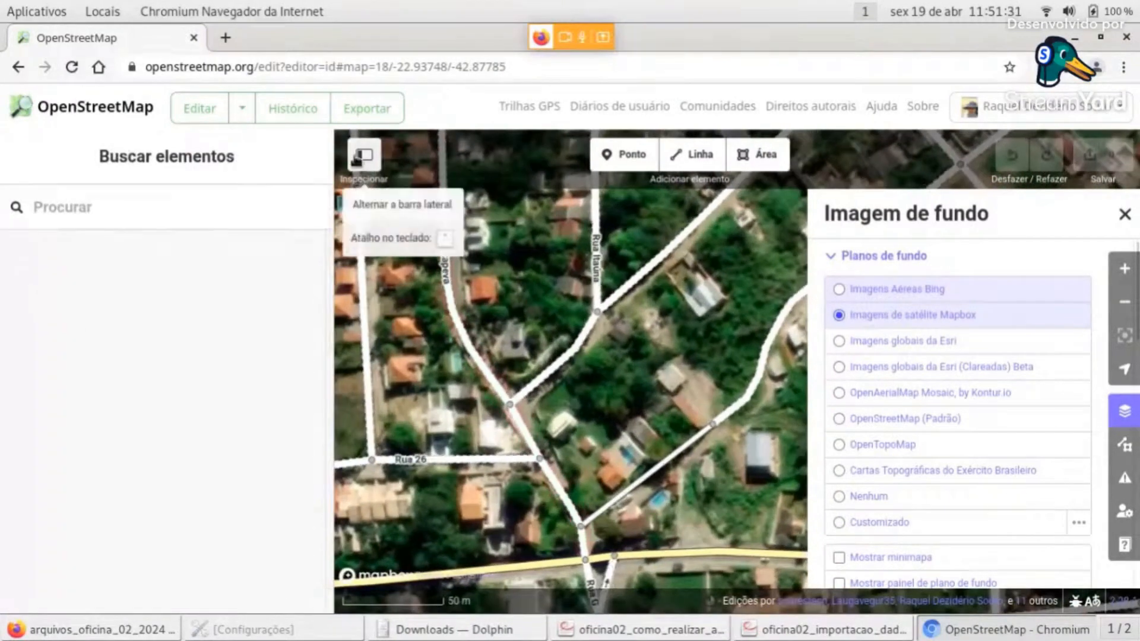
click(364, 155)
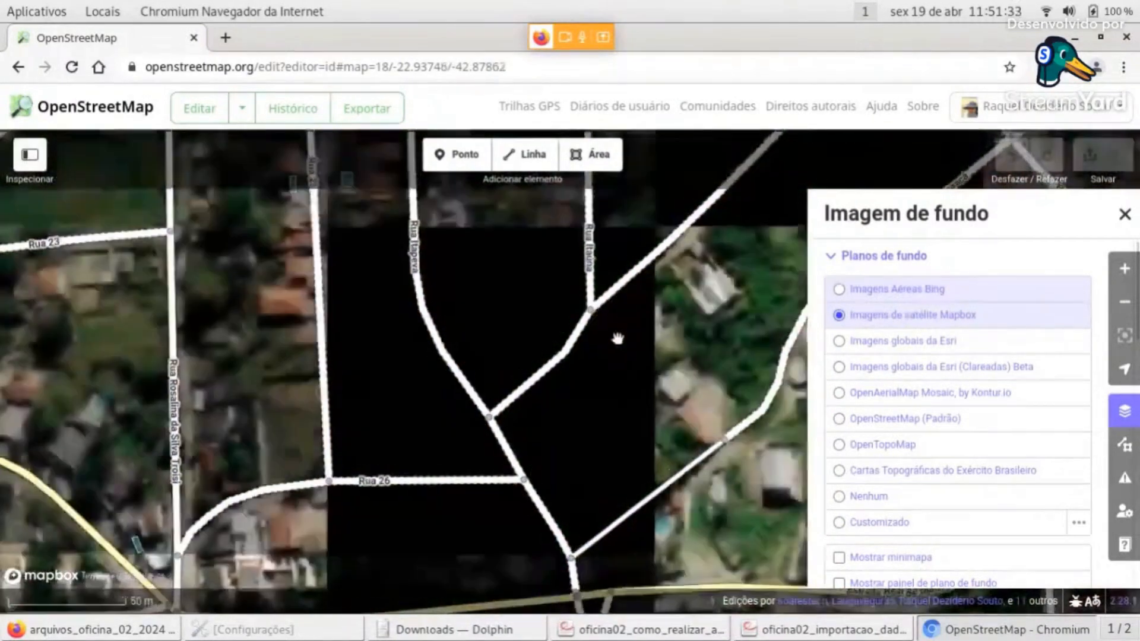
drag(617, 338, 575, 420)
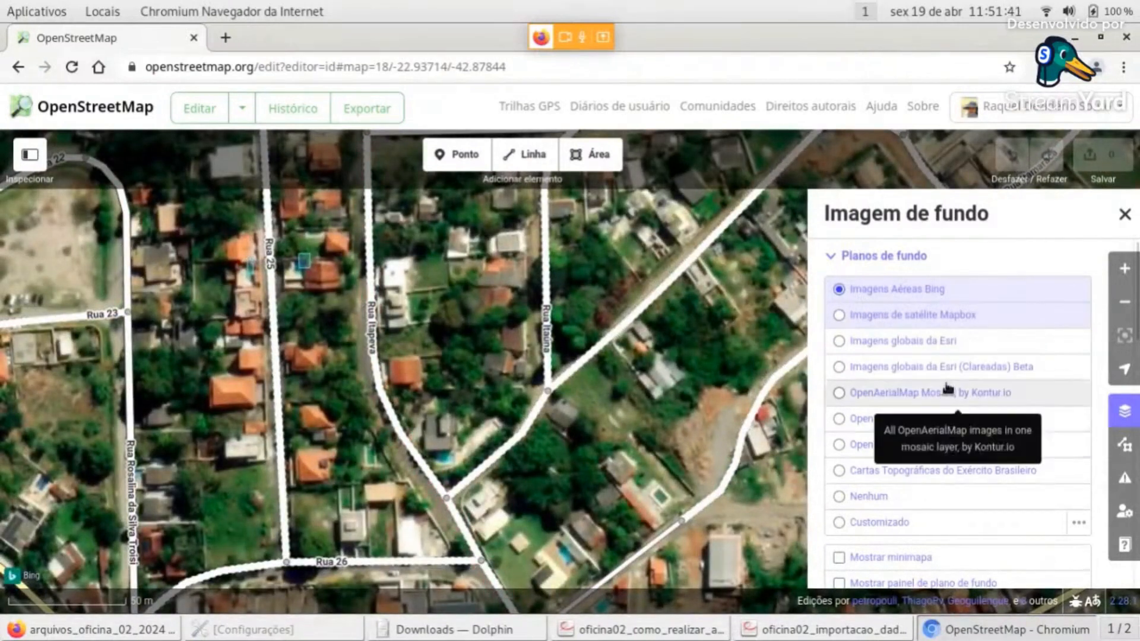
Try Imagens globais da Esri, switch to Imagens globais da Esri (Clareadas) Beta, and inspect the neighbourhood at several map scales
click(937, 343)
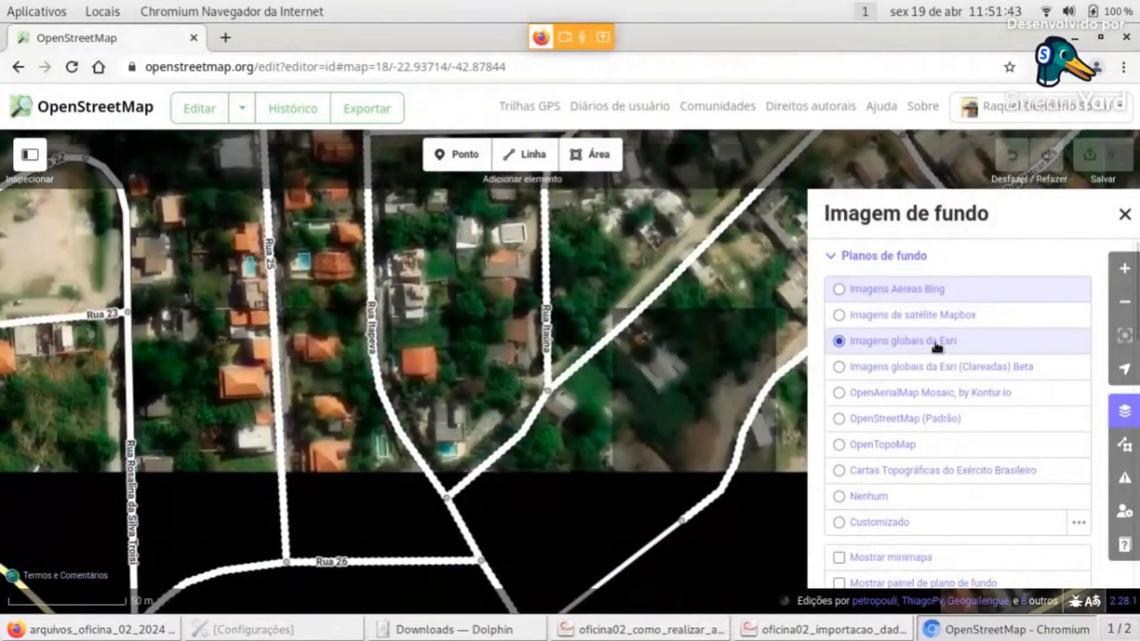
click(953, 369)
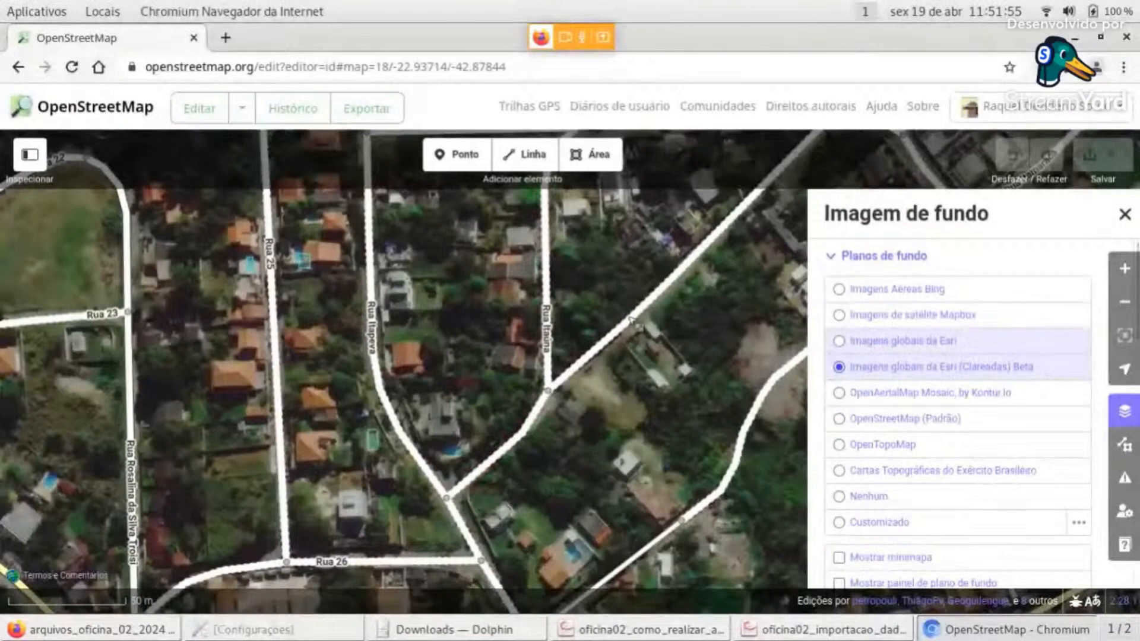
scroll(699, 343, down, 3)
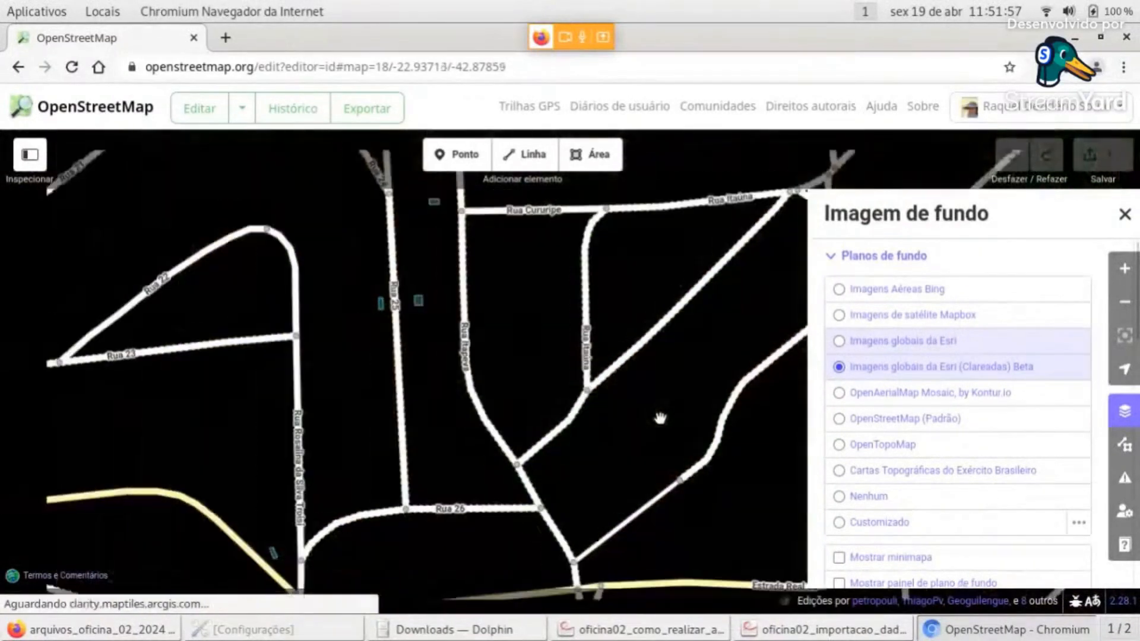
scroll(639, 440, up, 3)
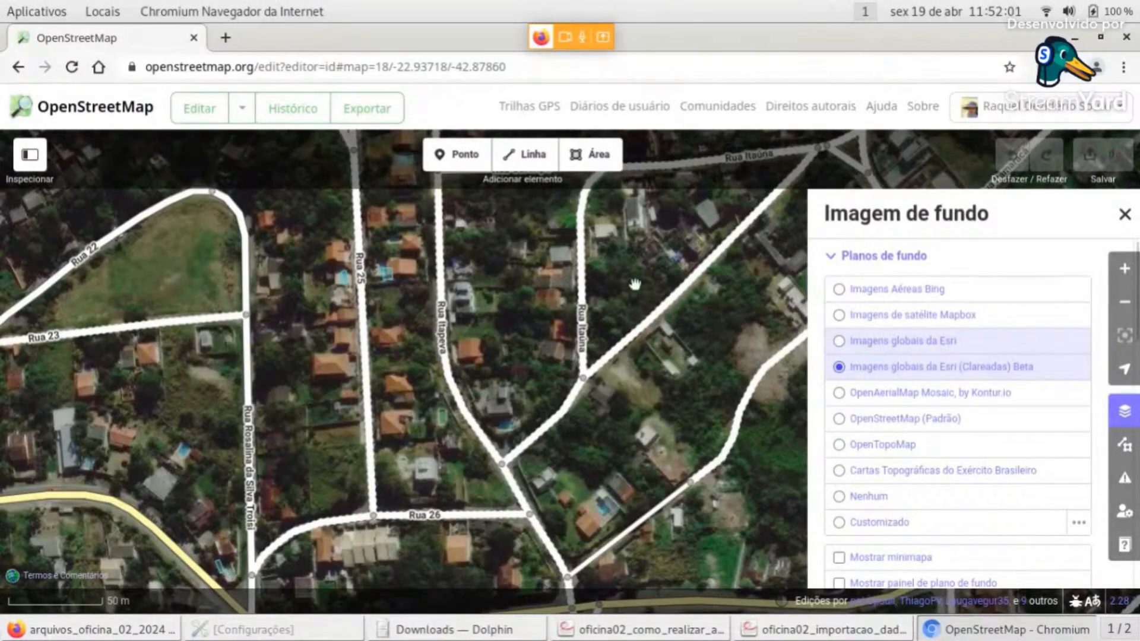
scroll(655, 362, down, 3)
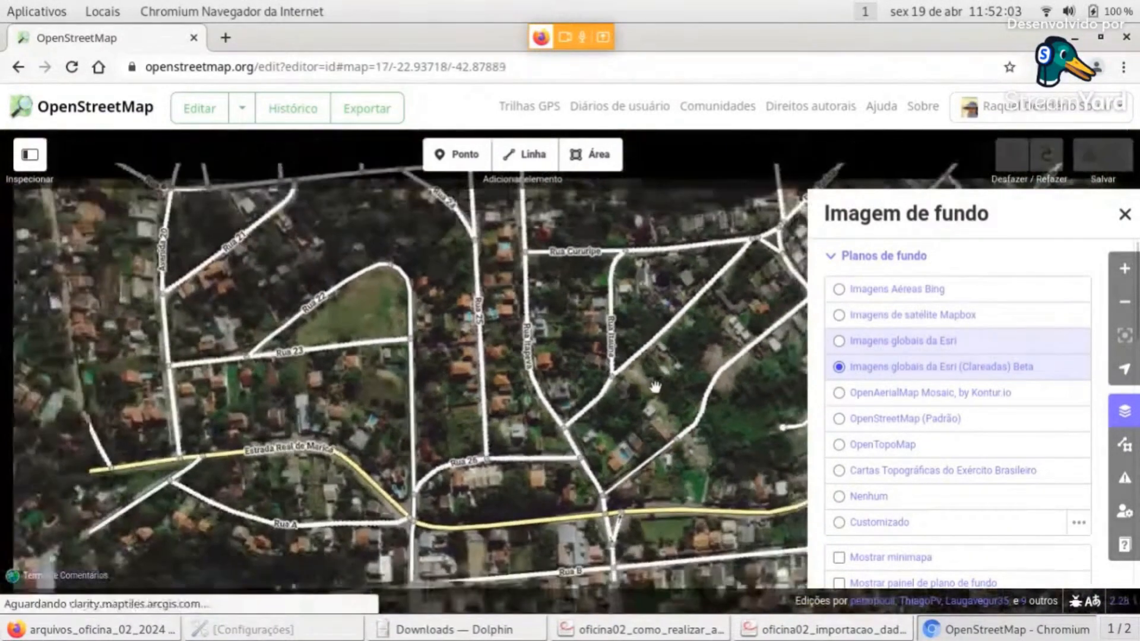
scroll(660, 403, up, 3)
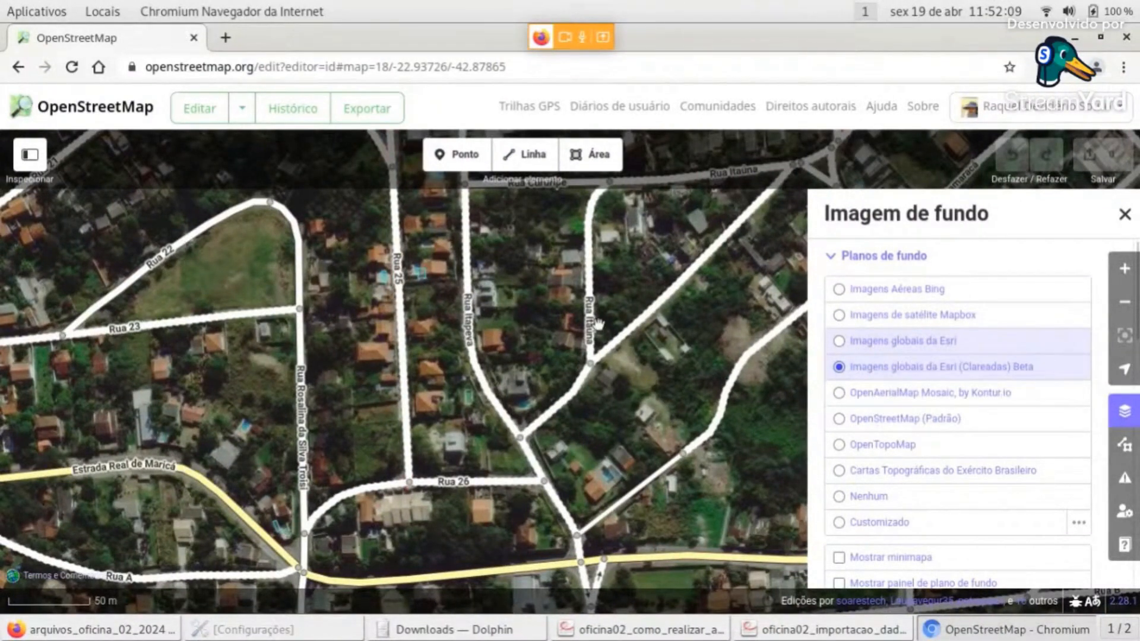
scroll(663, 371, up, 3)
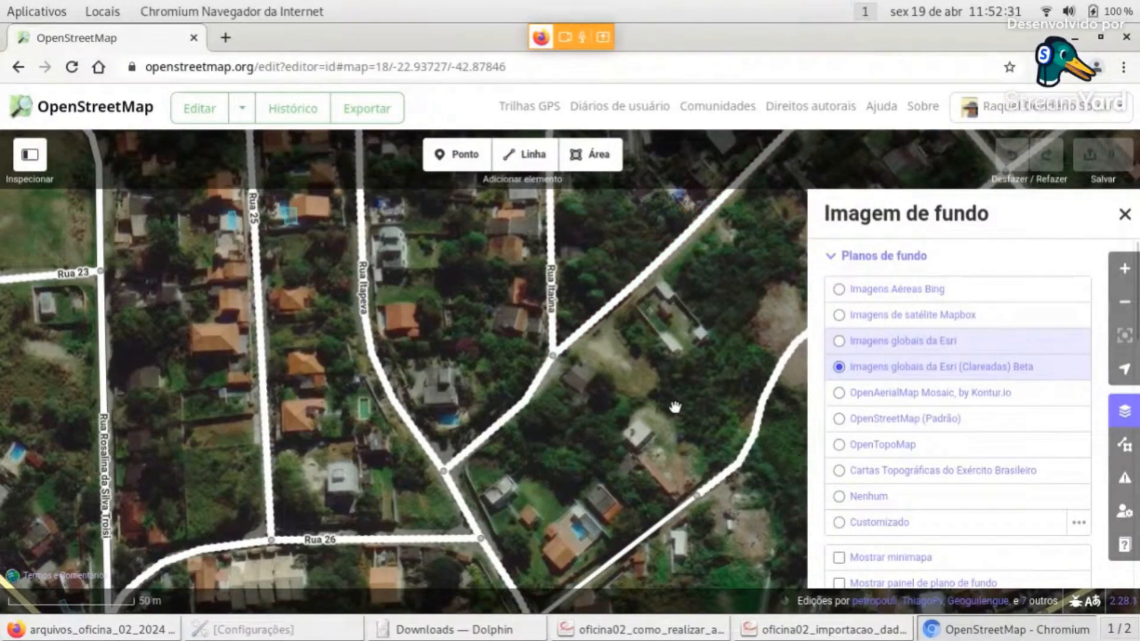
Review the available imagery overlays and the brightness, contrast, saturation and sharpness display settings
scroll(932, 410, down, 3)
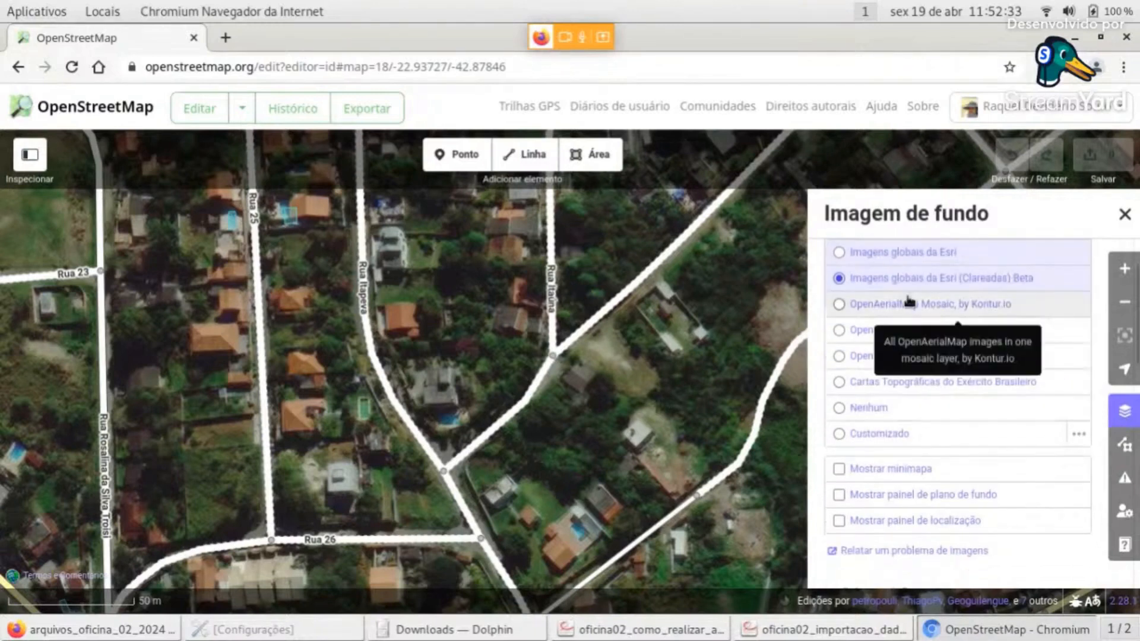
scroll(963, 409, down, 3)
scroll(963, 410, down, 15)
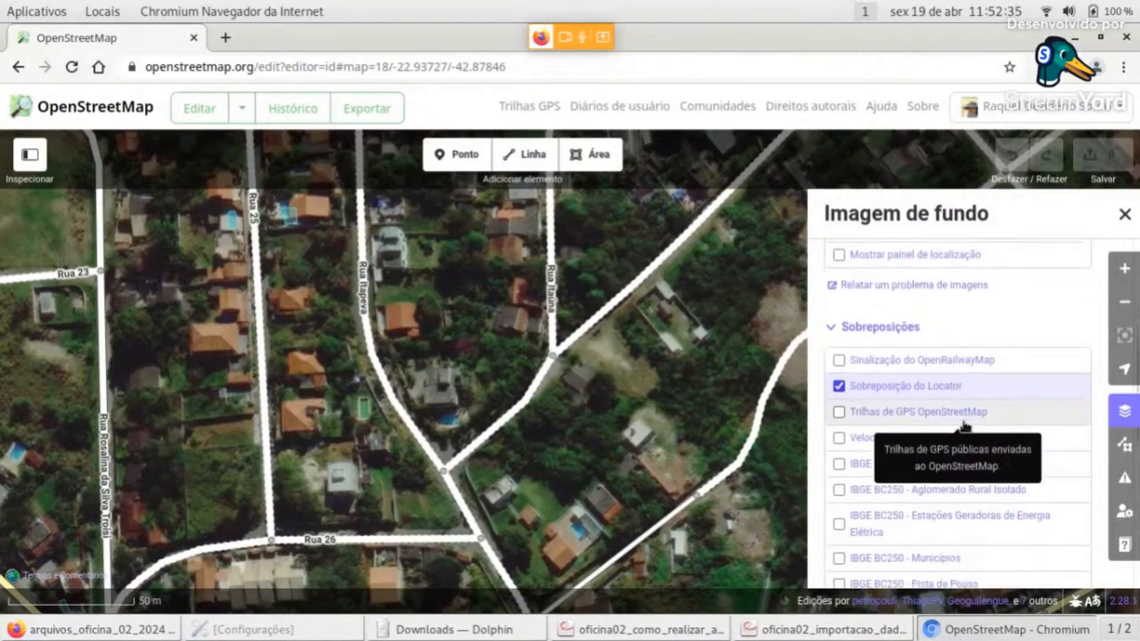
scroll(997, 463, down, 1)
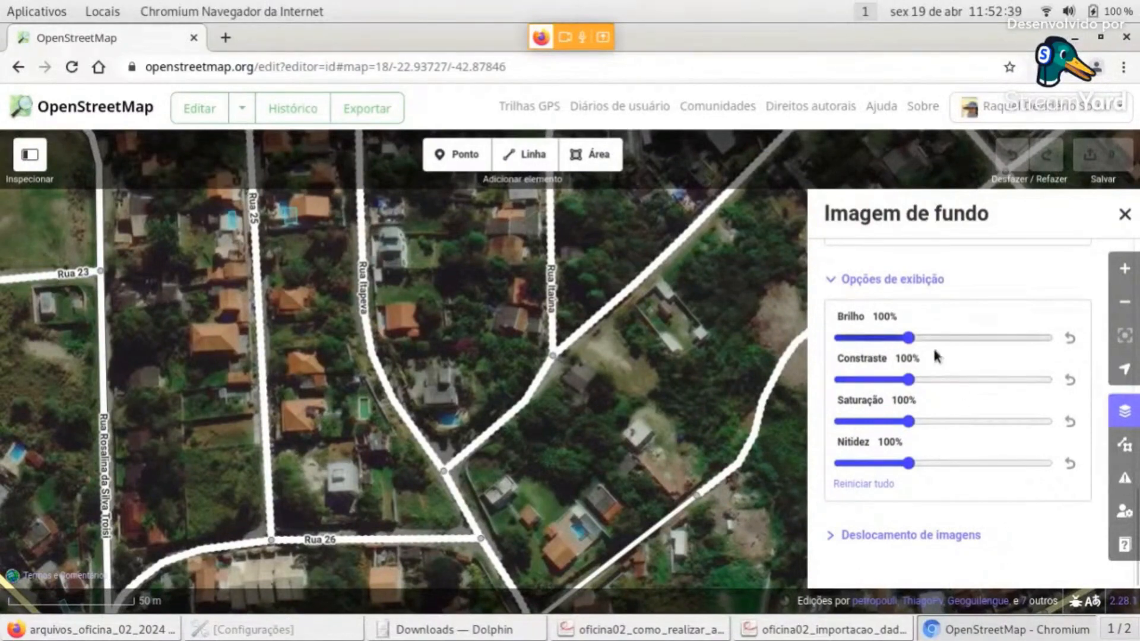
mouse_move(909, 337)
mouse_down()
mouse_move(1002, 347)
mouse_move(860, 344)
mouse_move(944, 348)
mouse_move(912, 348)
mouse_up()
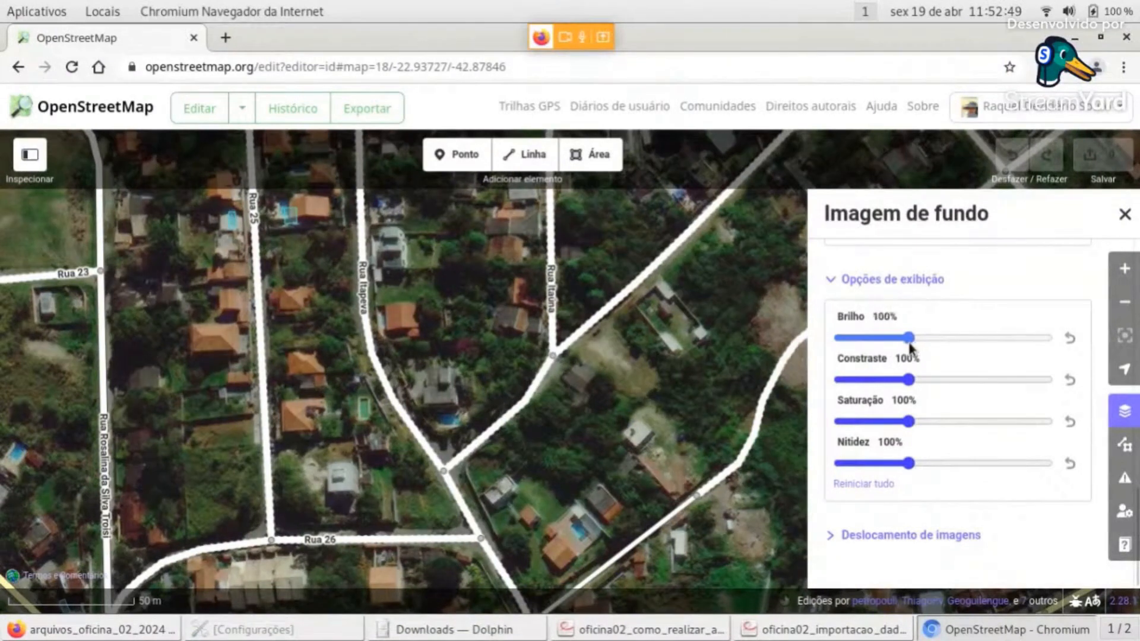
mouse_move(933, 388)
mouse_down()
mouse_move(995, 390)
mouse_move(915, 392)
mouse_up()
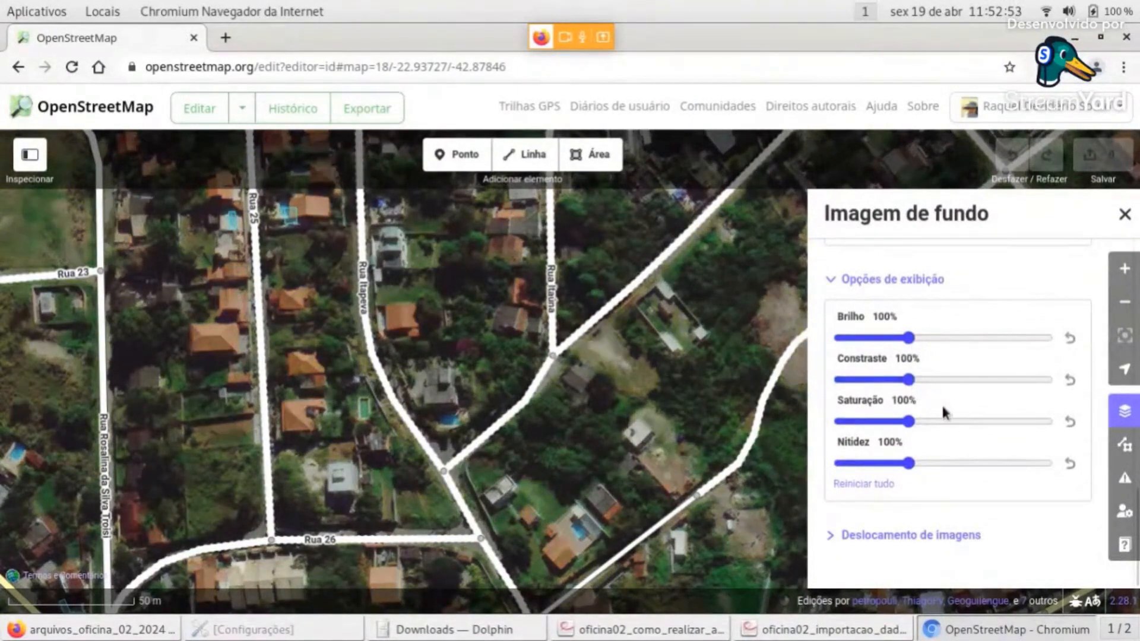
Reveal the imagery offset settings and examine how the streets line up with the imagery from Rua 6 down to Rua B
click(908, 535)
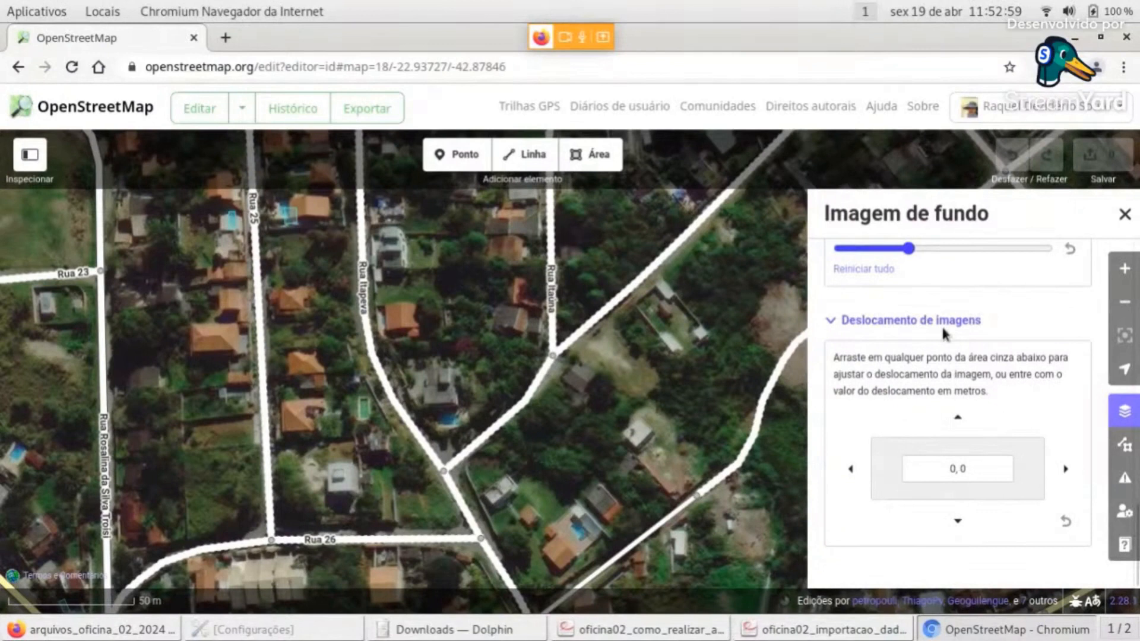
drag(572, 428, 618, 544)
drag(642, 323, 612, 529)
drag(612, 290, 621, 478)
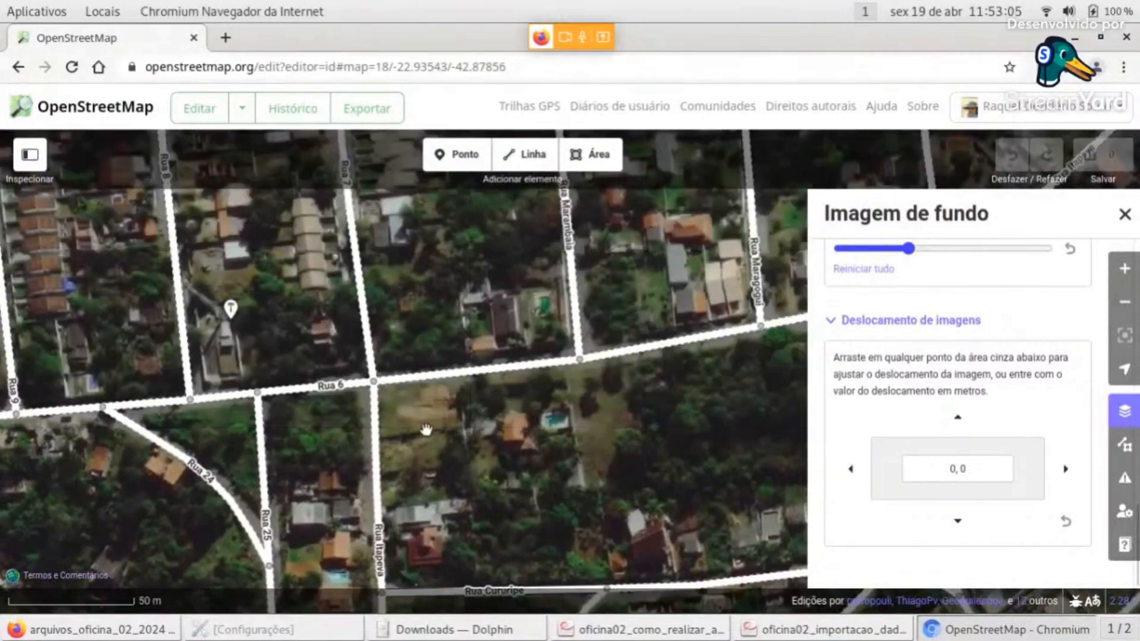
drag(410, 482, 556, 415)
mouse_move(350, 558)
mouse_down()
mouse_move(492, 471)
mouse_move(532, 374)
mouse_up()
mouse_move(495, 440)
mouse_down()
mouse_move(564, 409)
mouse_move(557, 285)
mouse_move(537, 211)
mouse_up()
drag(588, 374, 428, 265)
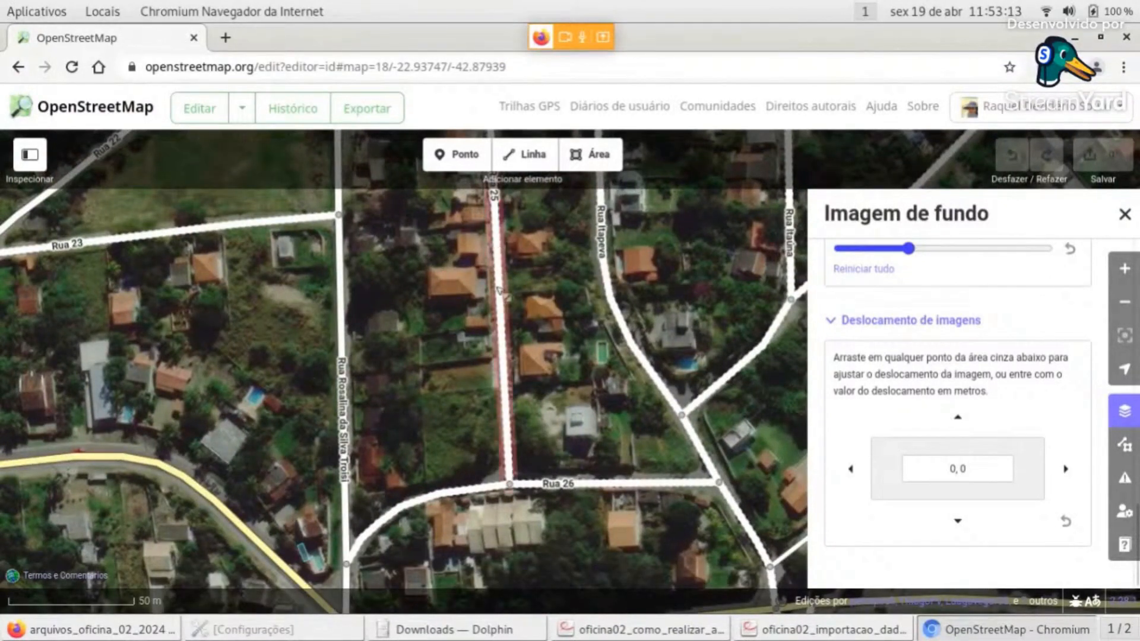
drag(505, 315, 533, 193)
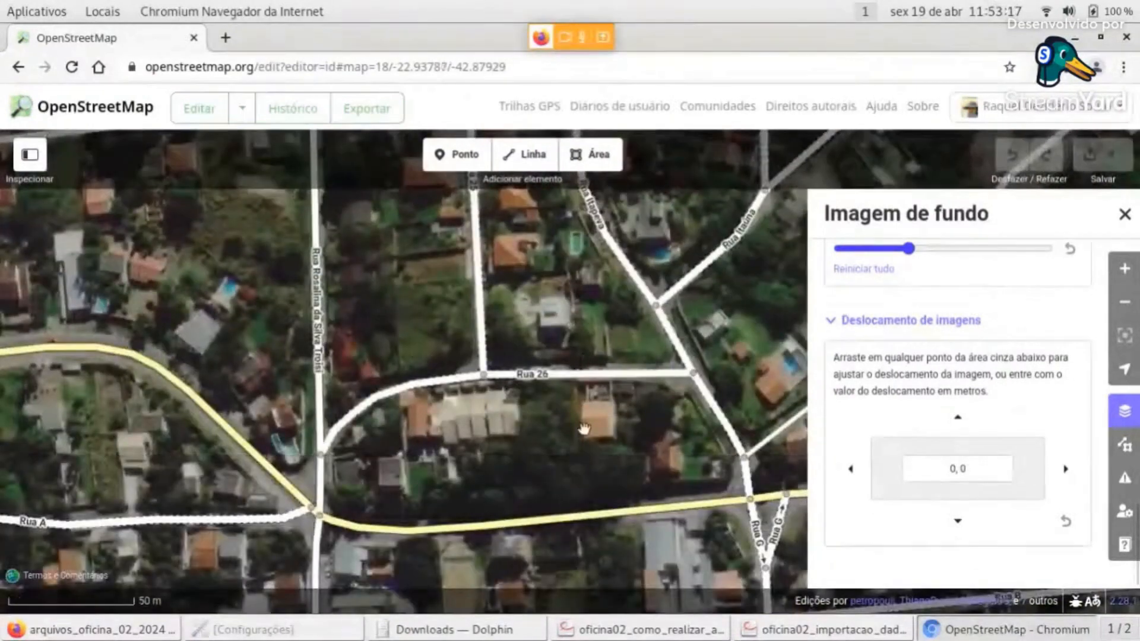
drag(583, 430, 602, 279)
drag(602, 457, 654, 375)
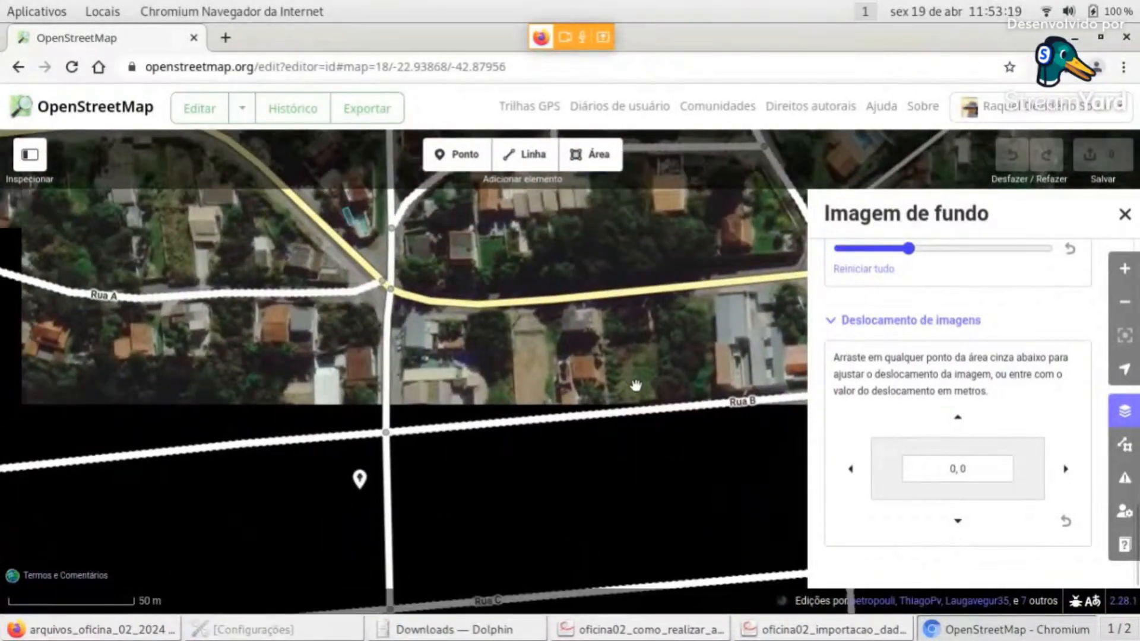
drag(713, 394, 512, 392)
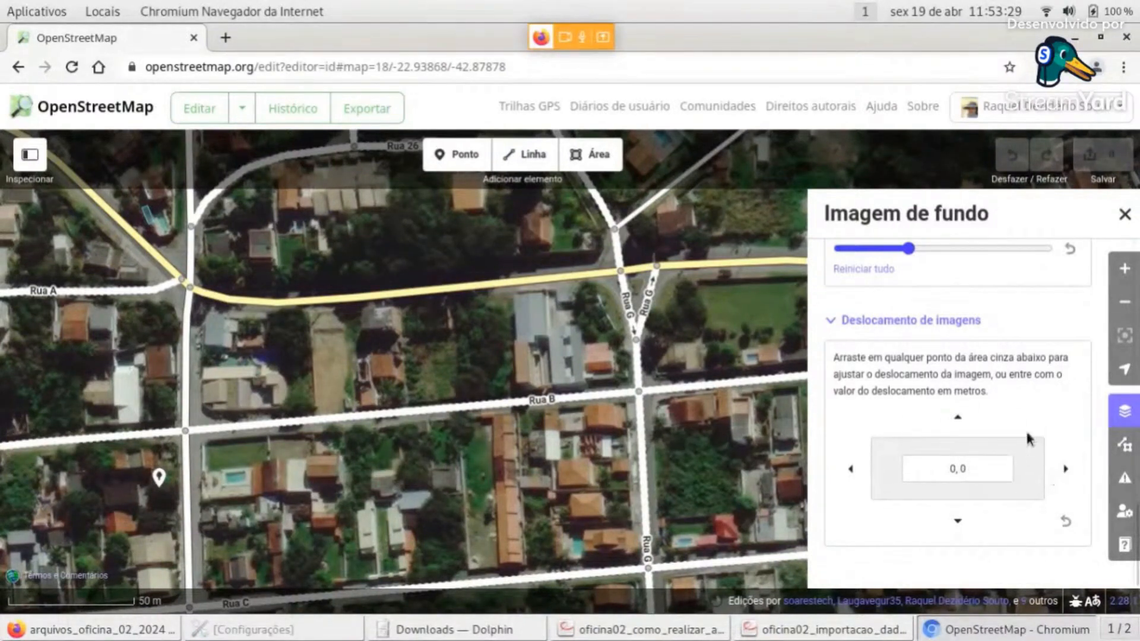
Switch the background imagery to Imagens Aéreas Bing
scroll(991, 350, up, 10)
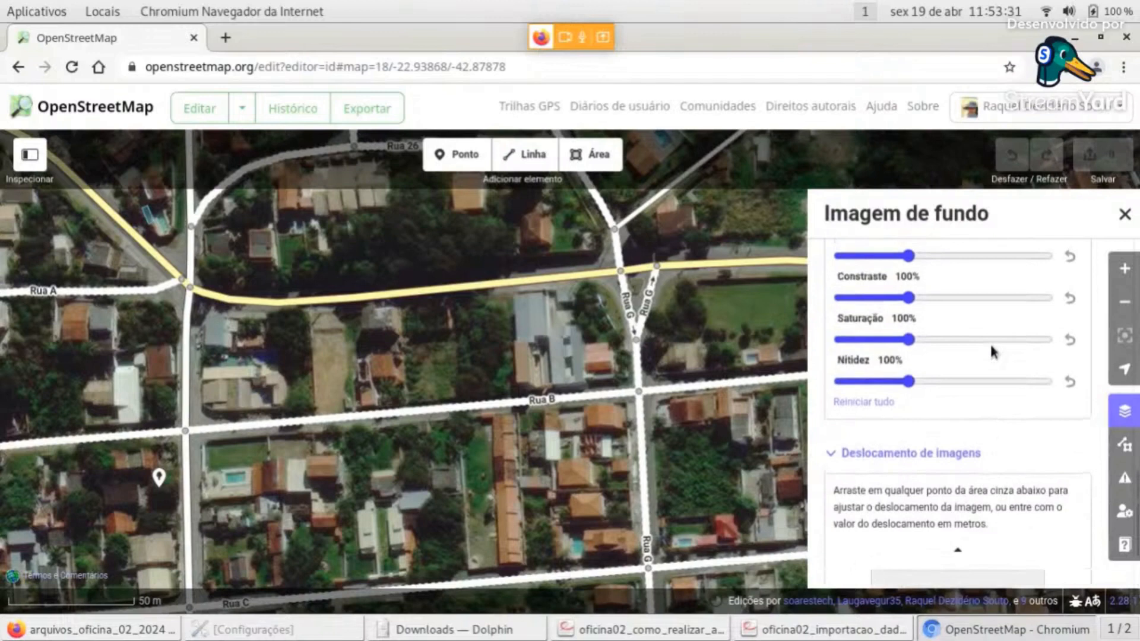
scroll(991, 383, up, 5)
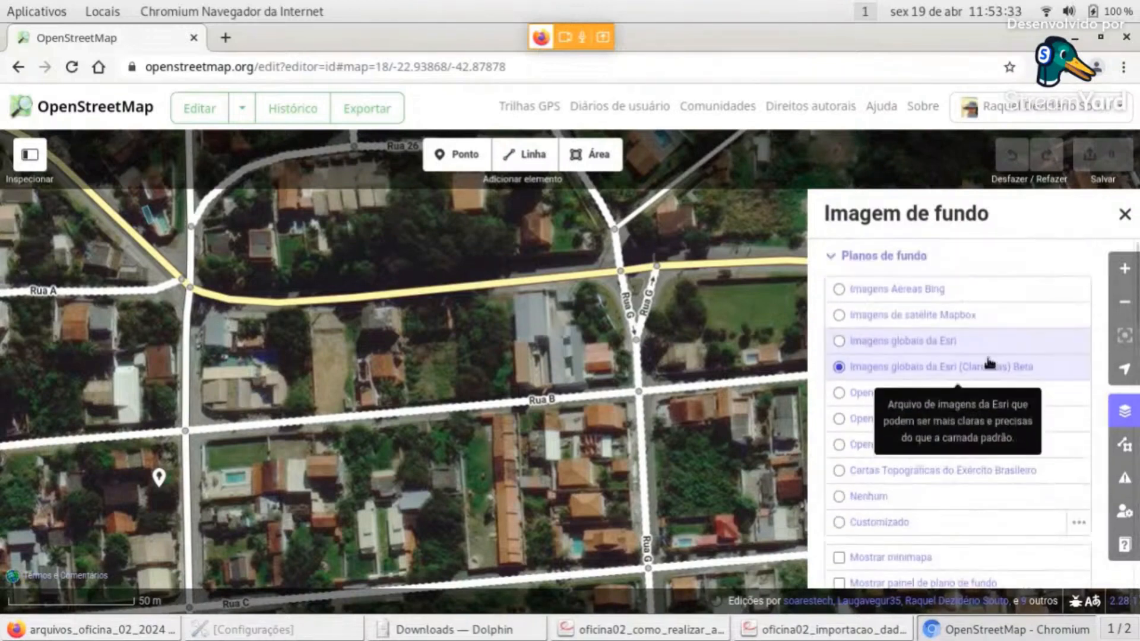
click(907, 296)
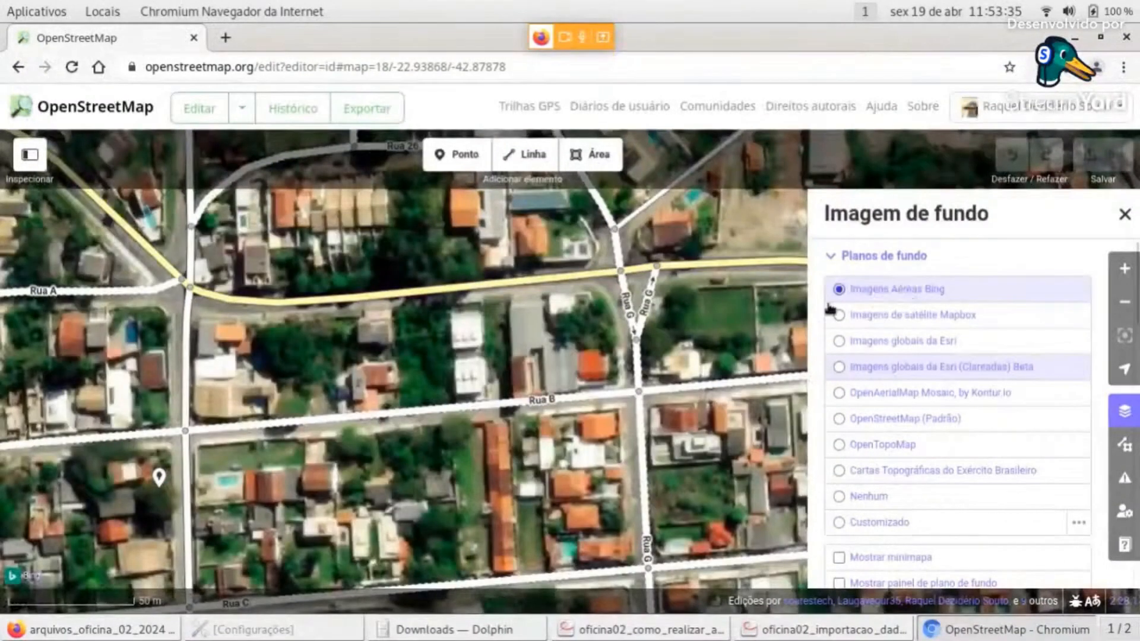
Shift the Bing imagery eastward in the imagery offset settings to an offset of 3.8, 0 metres
scroll(978, 413, down, 3)
scroll(979, 414, down, 10)
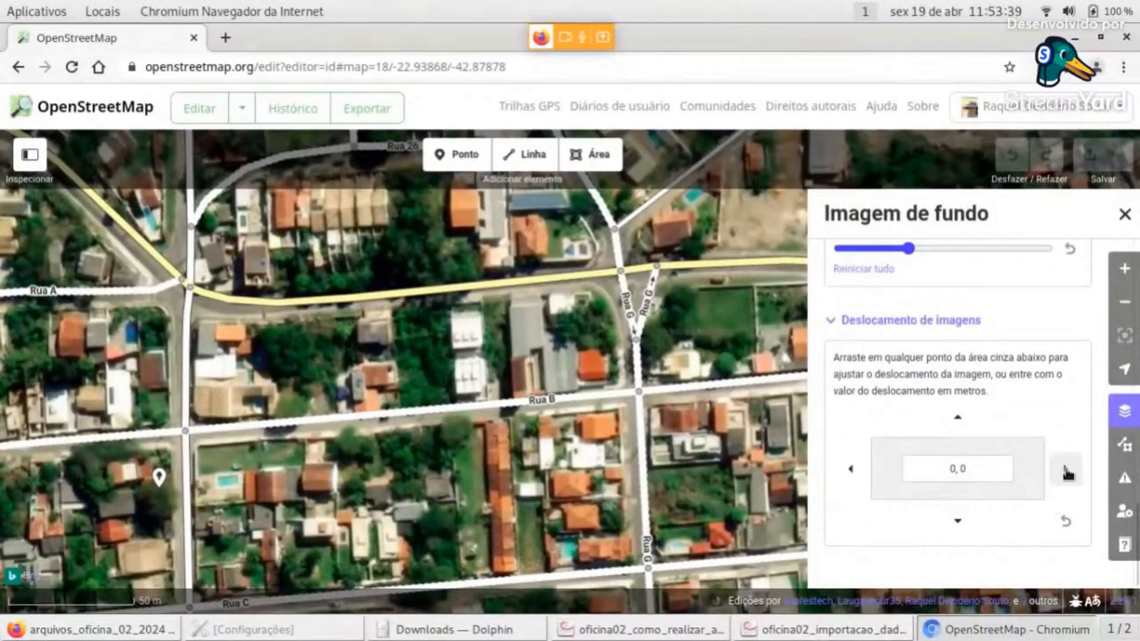
click(1067, 473)
click(1067, 474)
click(1067, 473)
click(1067, 473)
click(1067, 473)
click(1067, 473)
click(1066, 473)
click(1067, 473)
click(1067, 474)
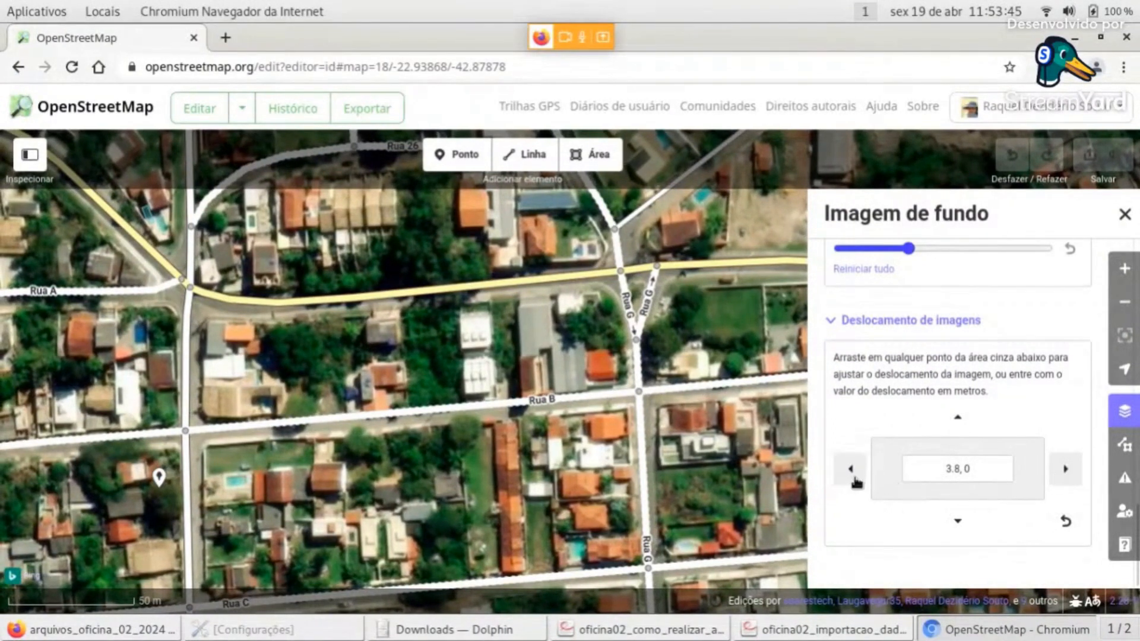
Nudge the Bing imagery back westward and try to reset its offset to 0
click(853, 473)
click(853, 473)
click(853, 474)
click(853, 473)
click(853, 473)
click(853, 473)
click(953, 468)
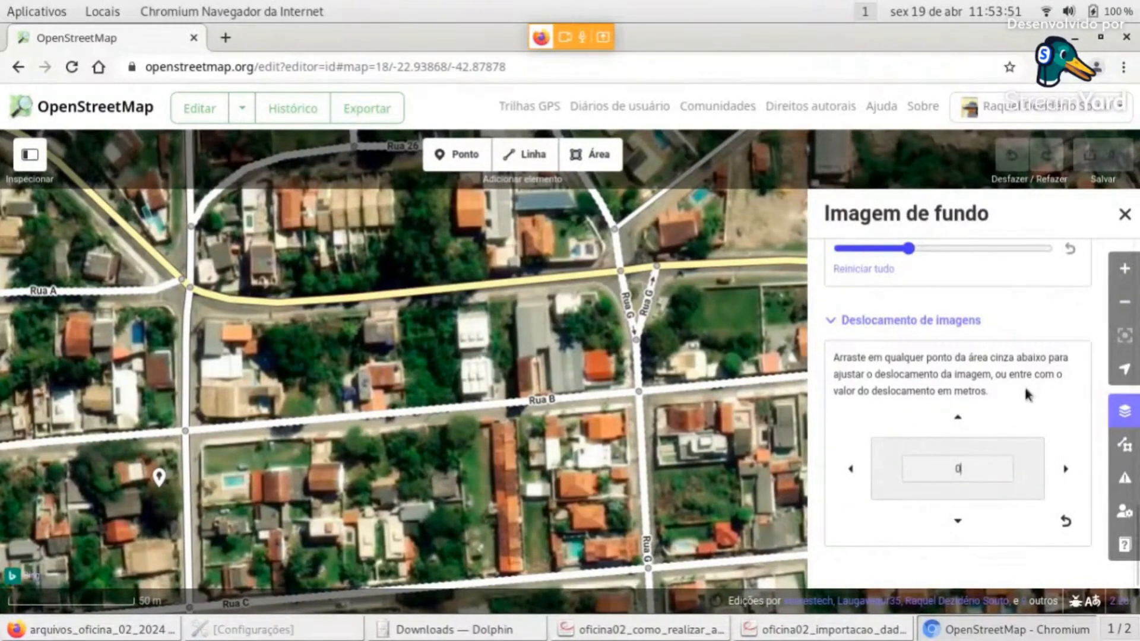
Compare Imagens globais da Esri, set the background to Imagens globais da Esri (Clareadas) Beta, and review the remaining overlay and display options
scroll(1024, 386, up, 10)
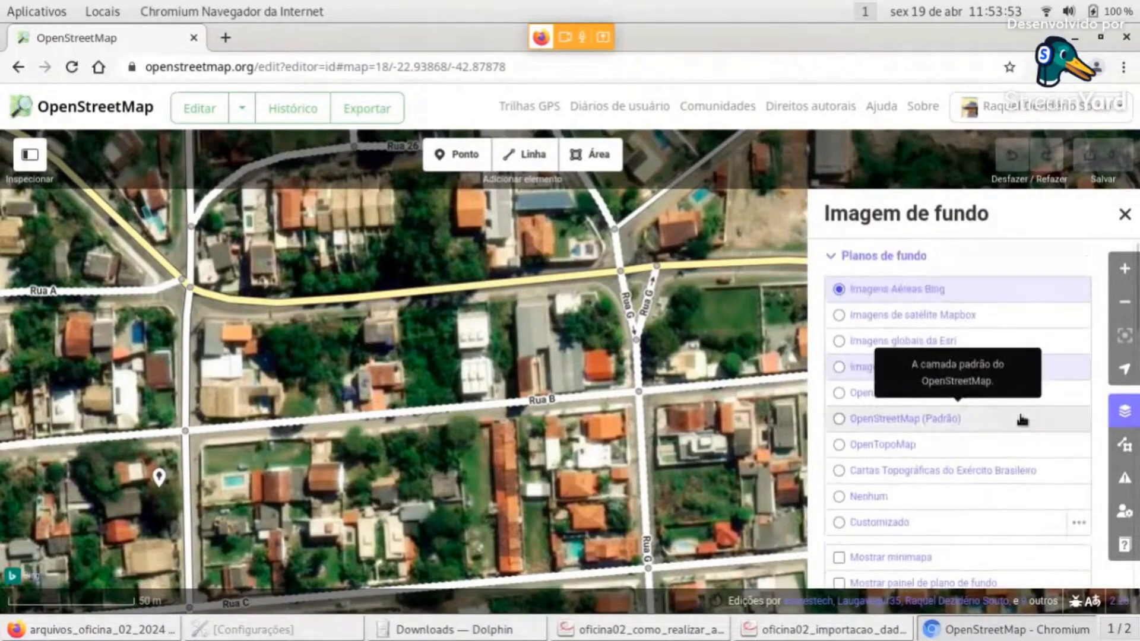
click(956, 341)
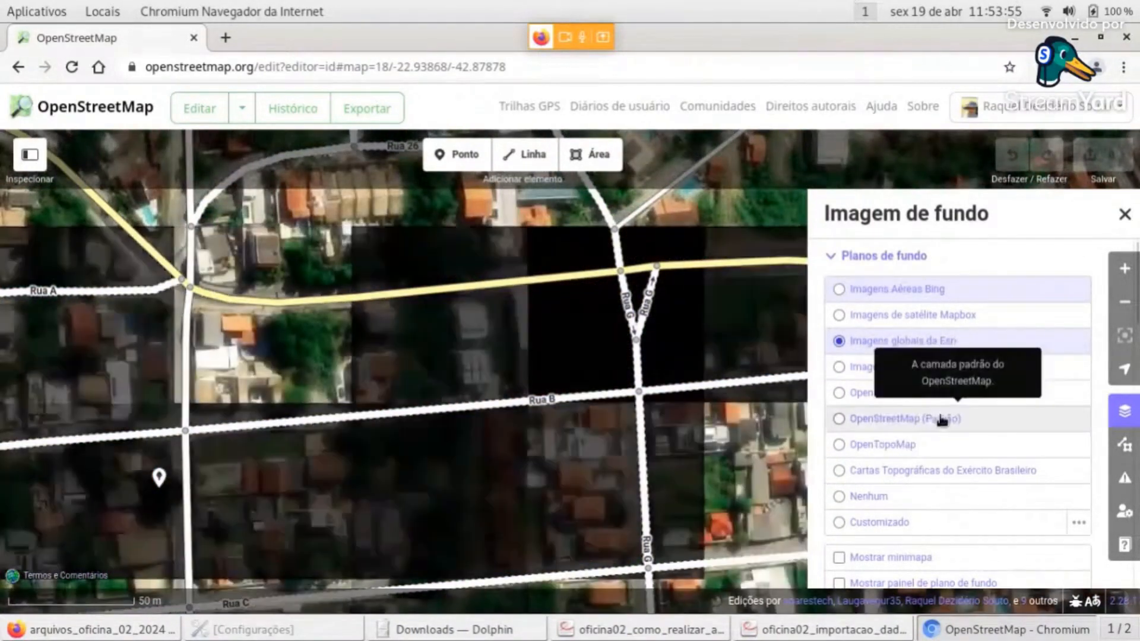
click(942, 372)
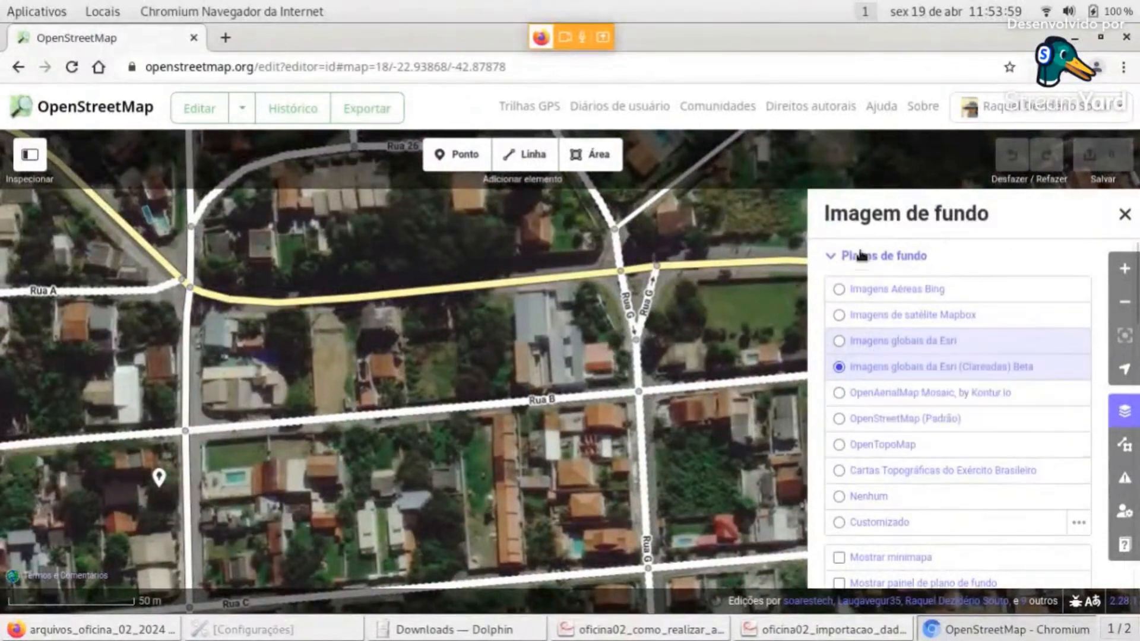
scroll(975, 450, down, 10)
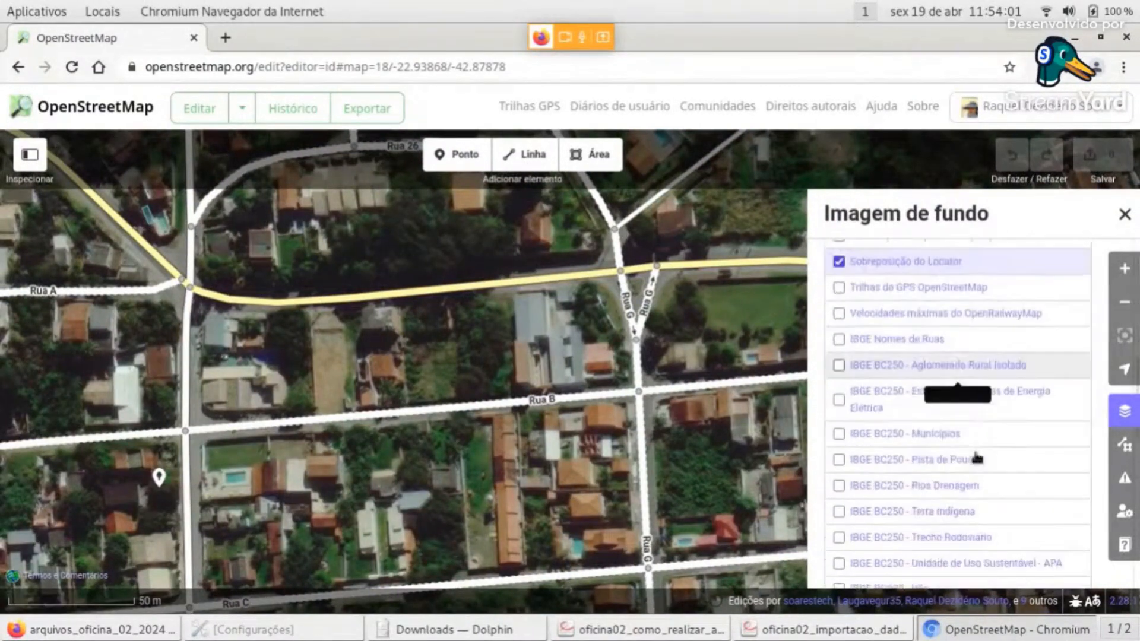
scroll(979, 512, down, 6)
scroll(978, 514, up, 7)
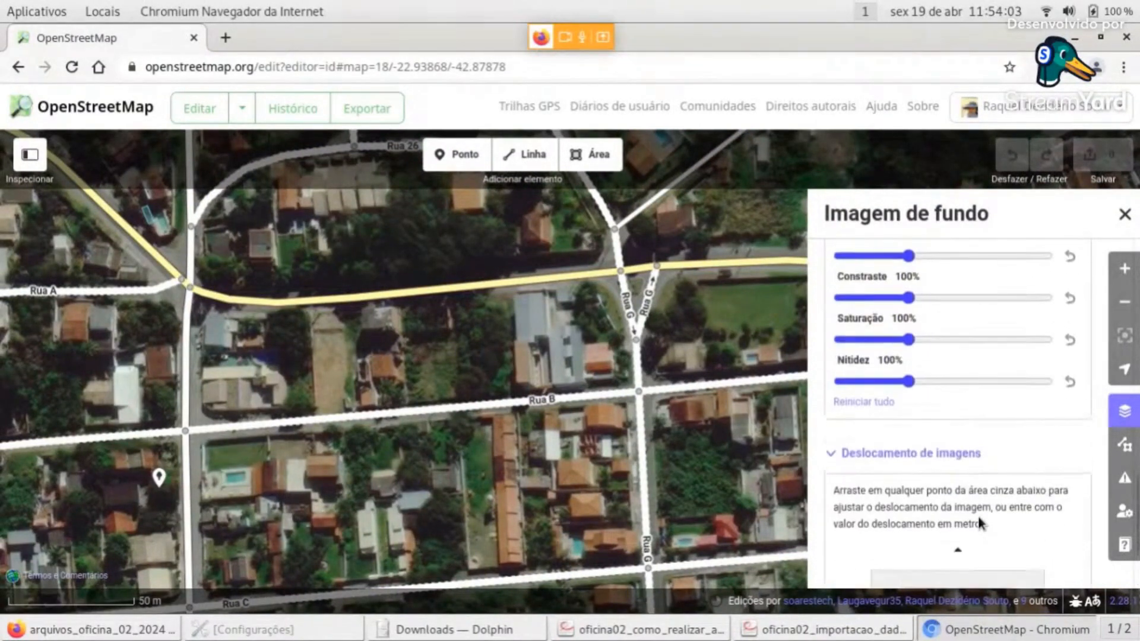
Close the background imagery settings, and show and hide the element search sidebar to demonstrate how it toggles
scroll(980, 520, up, 4)
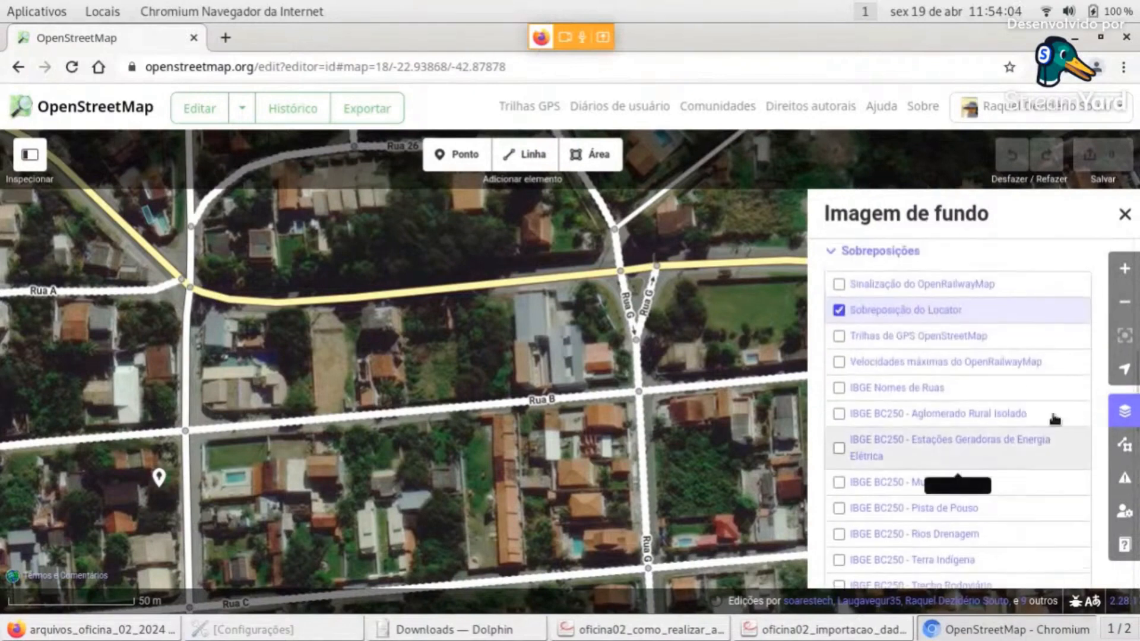
click(1125, 214)
click(33, 155)
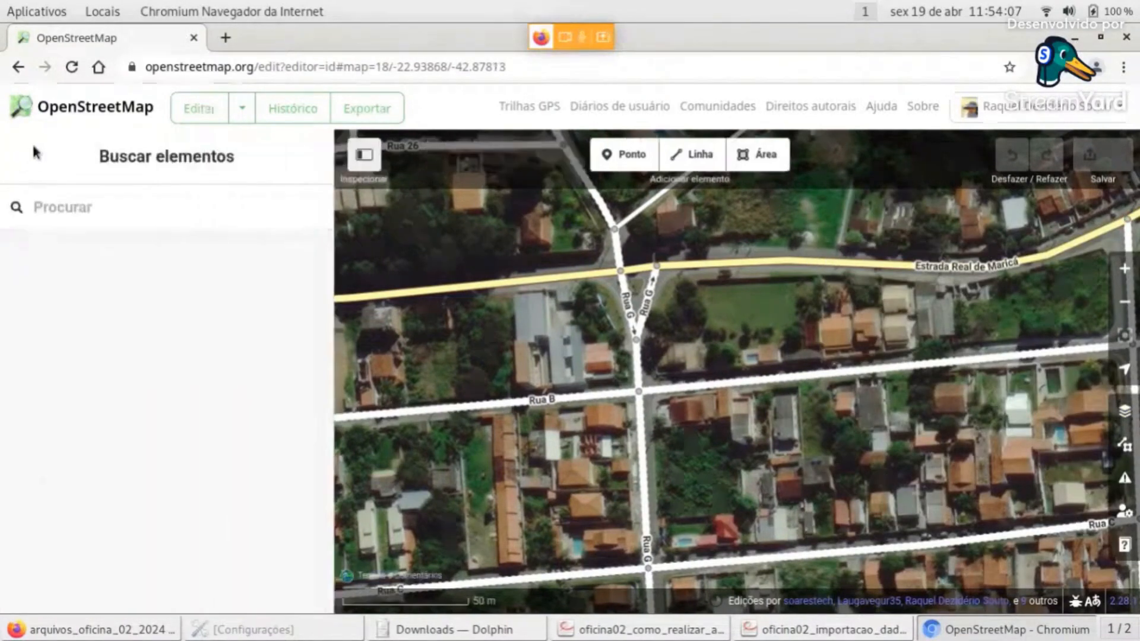
click(360, 161)
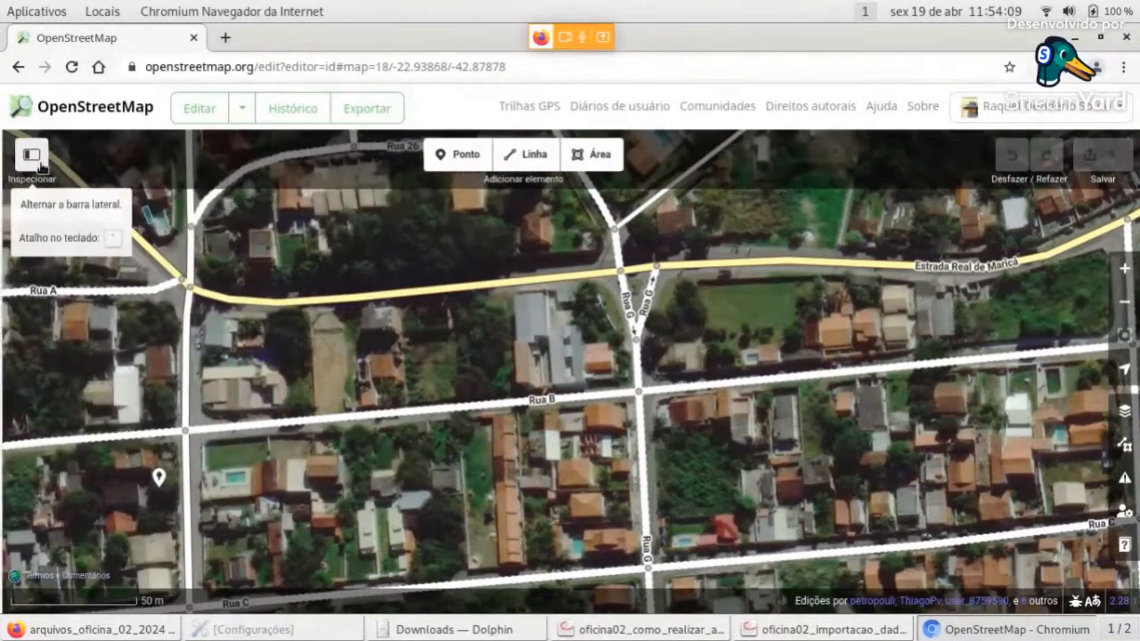
click(41, 165)
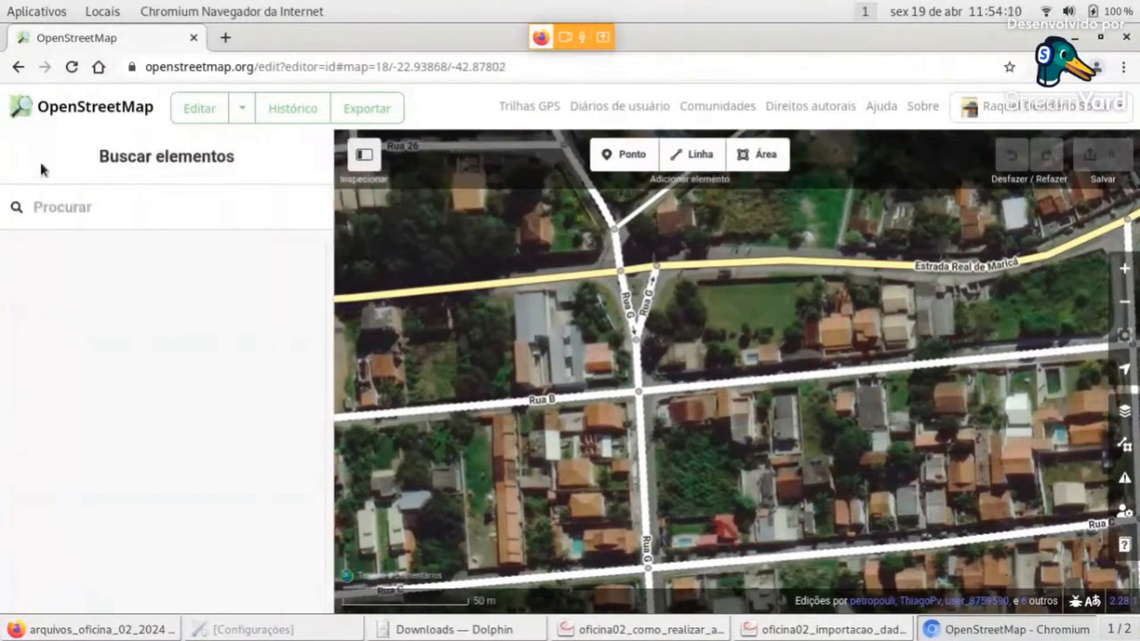
click(363, 156)
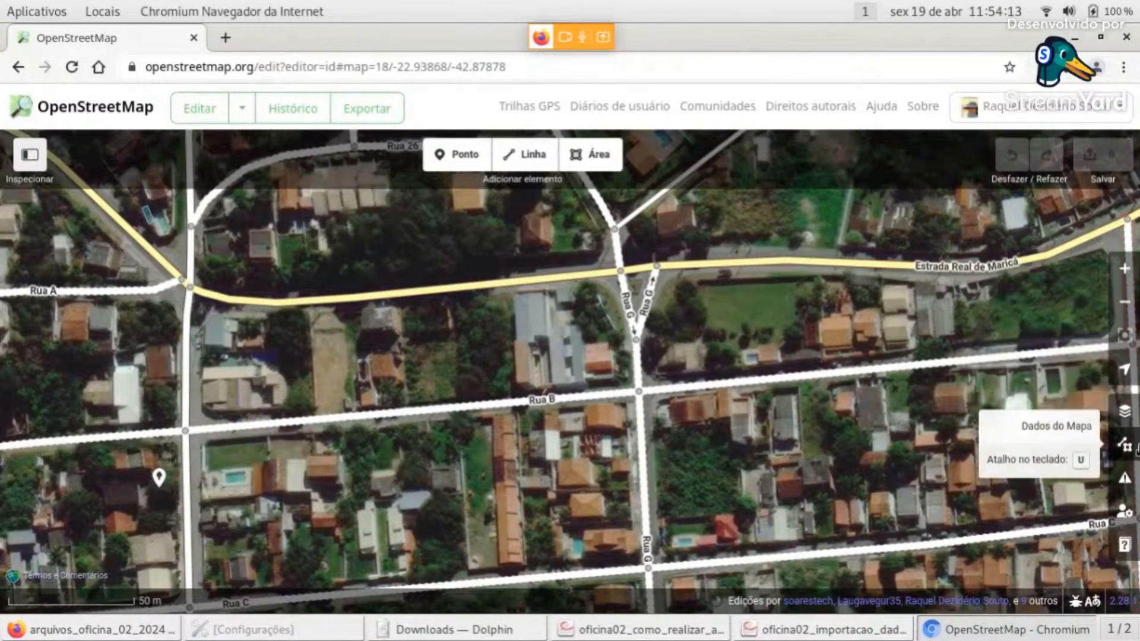
Demonstrate opening the background imagery settings, switching between them and the map data settings, and closing them again
click(1130, 417)
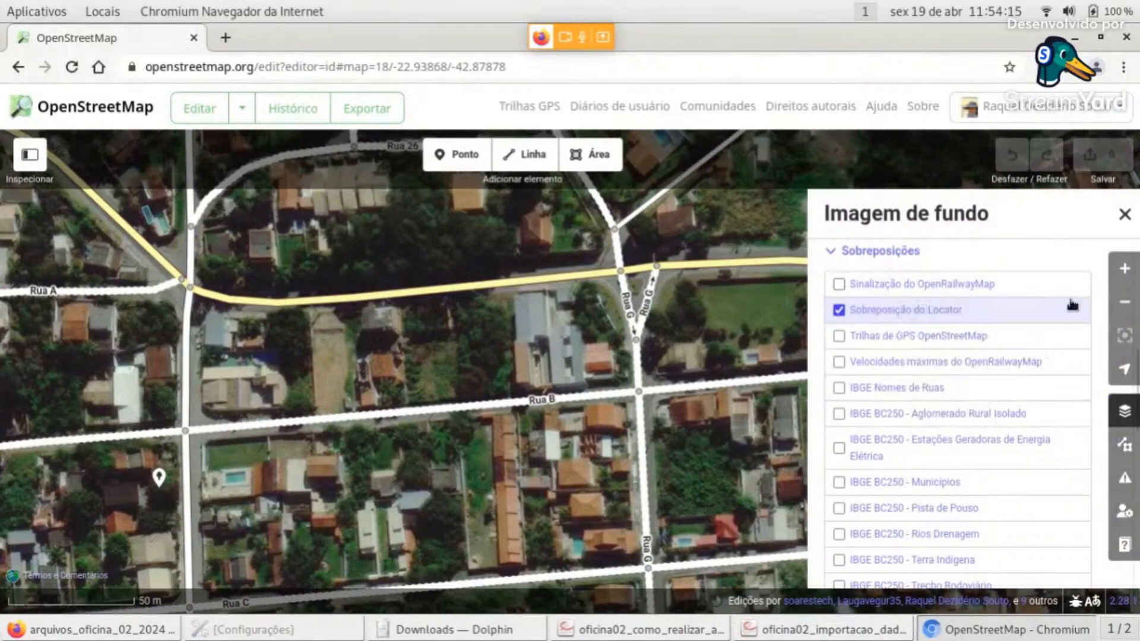
click(1130, 440)
click(1131, 419)
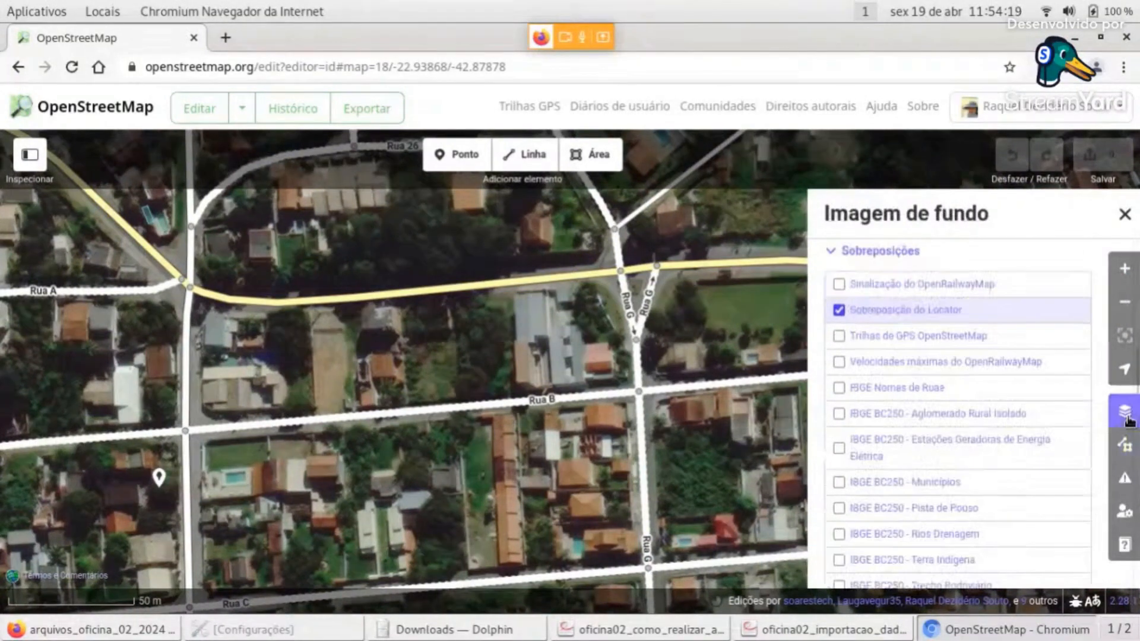
click(1128, 218)
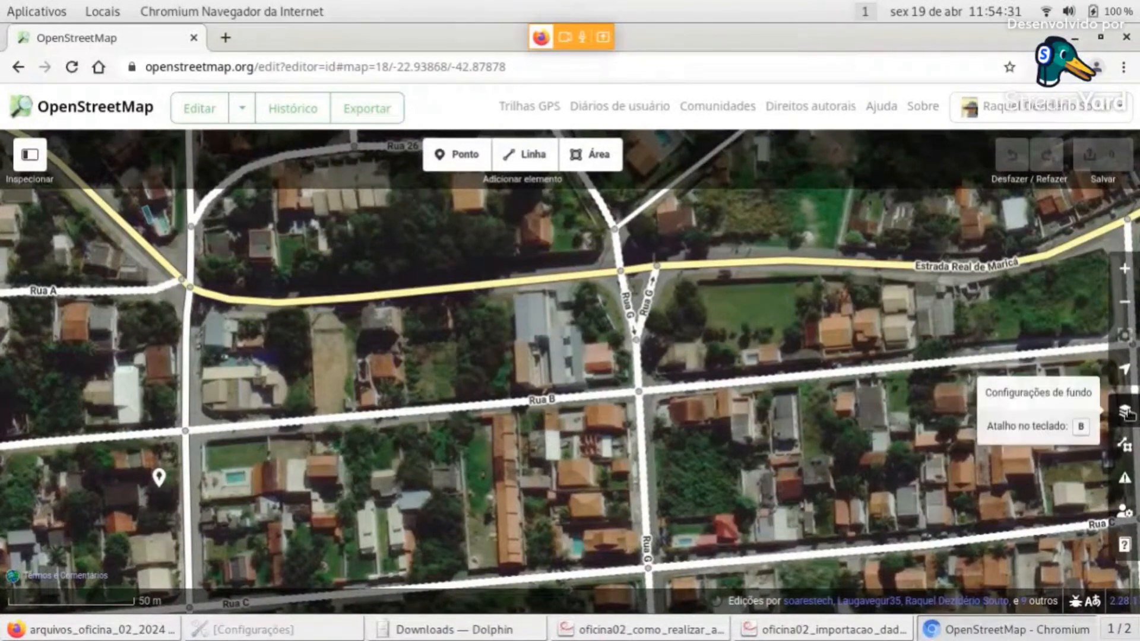
Open the map data settings and toggle the Dados do OpenStreetMap layer off and on repeatedly to compare the mapped features with the imagery
click(1125, 446)
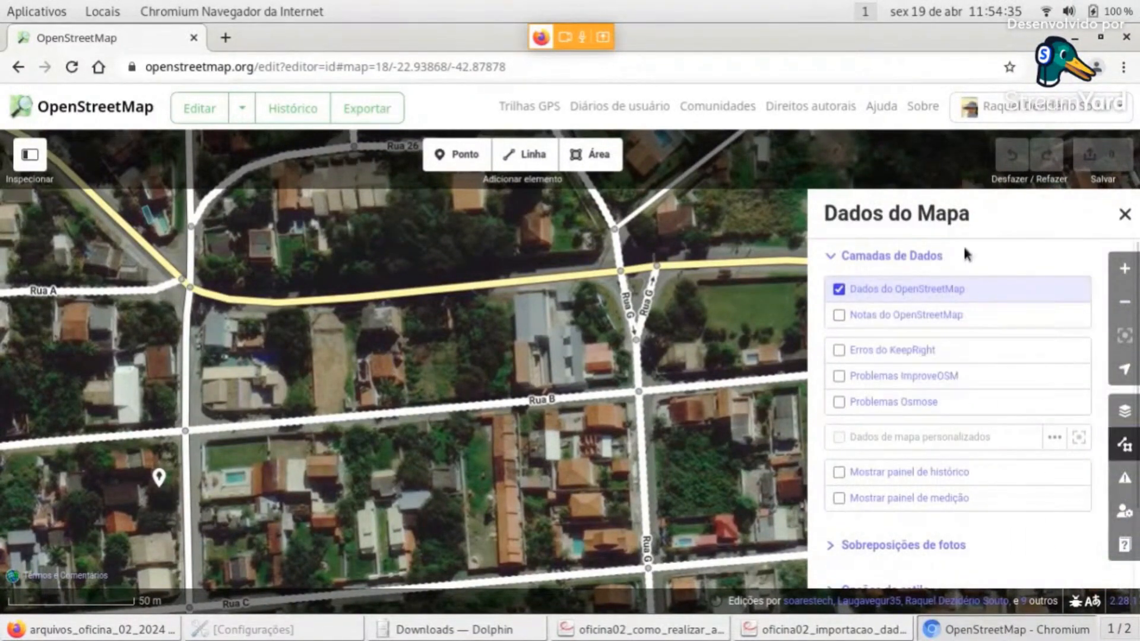
scroll(547, 328, down, 2)
scroll(547, 328, down, 2)
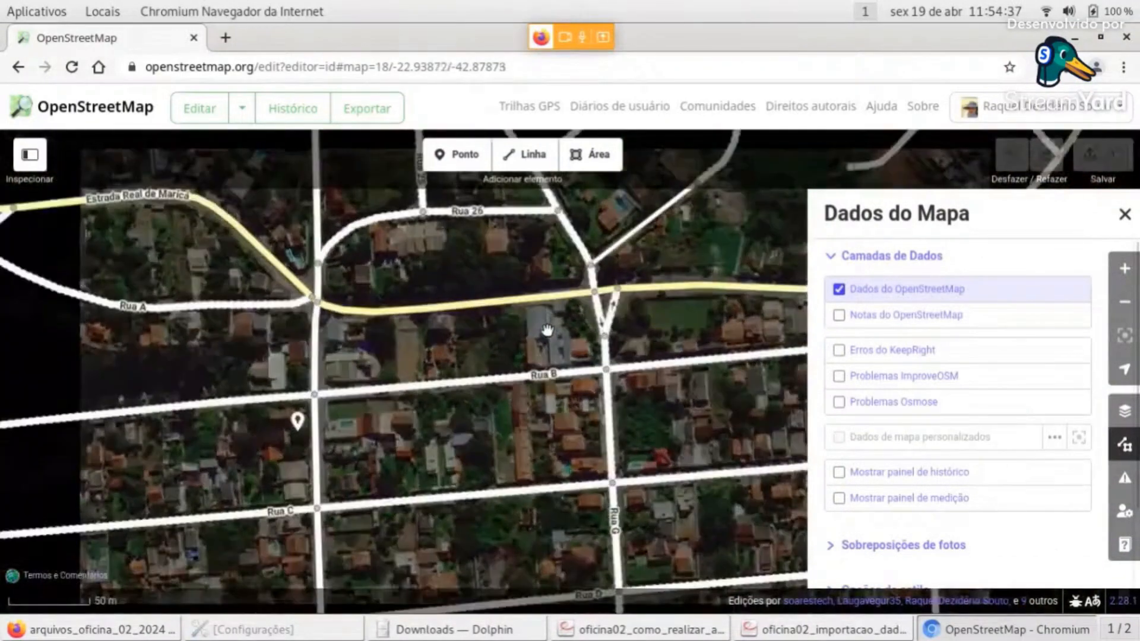
click(840, 291)
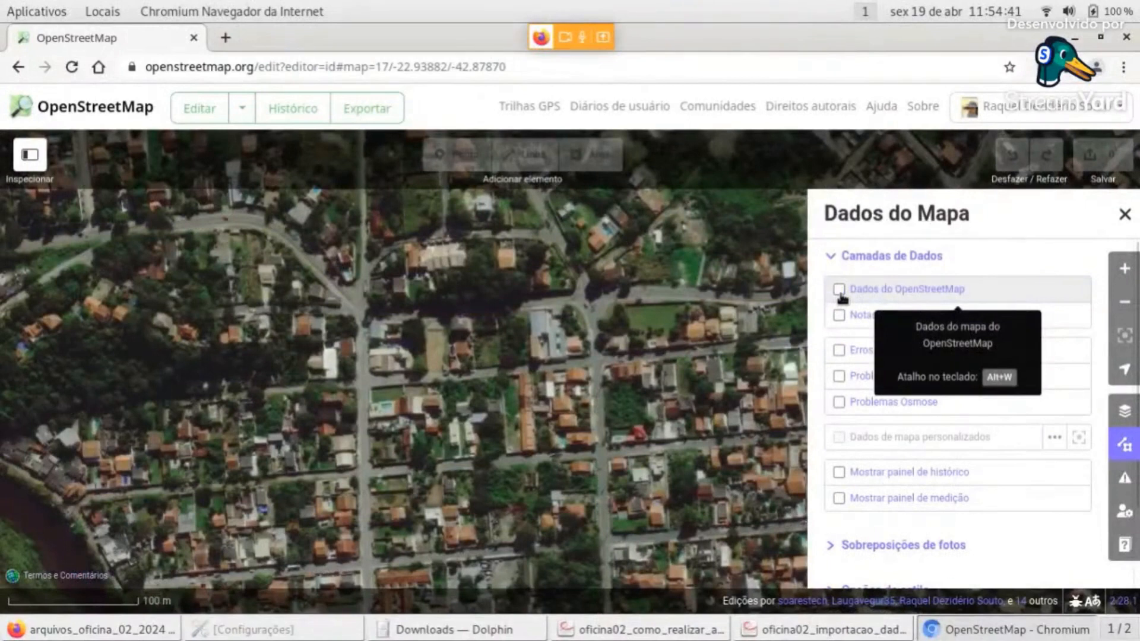
click(839, 290)
click(840, 291)
click(839, 290)
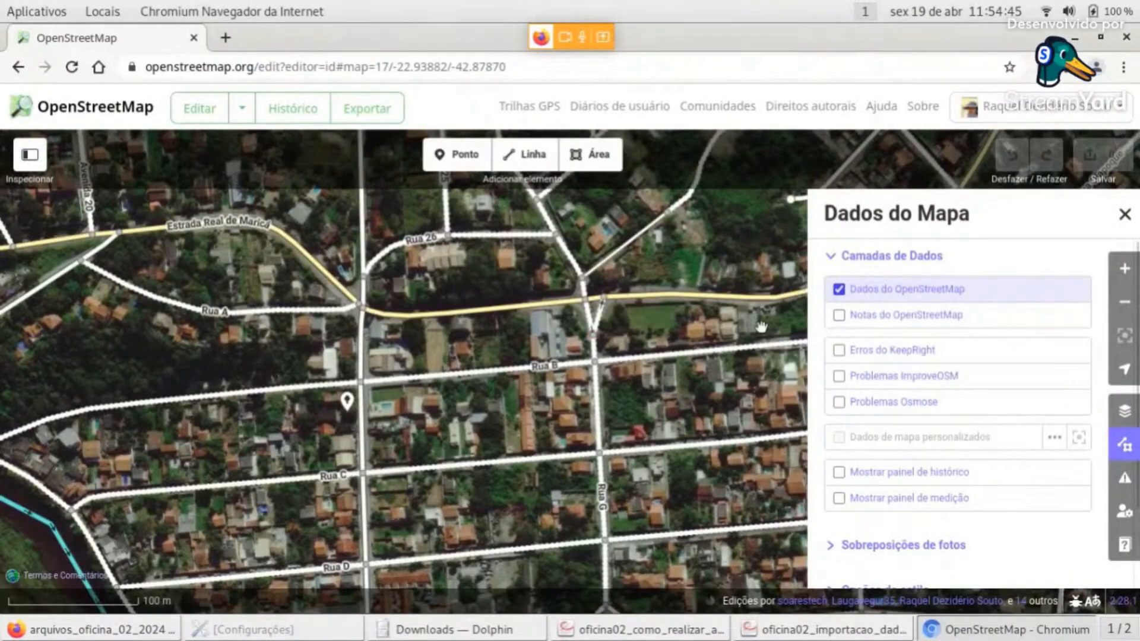
click(839, 291)
click(839, 291)
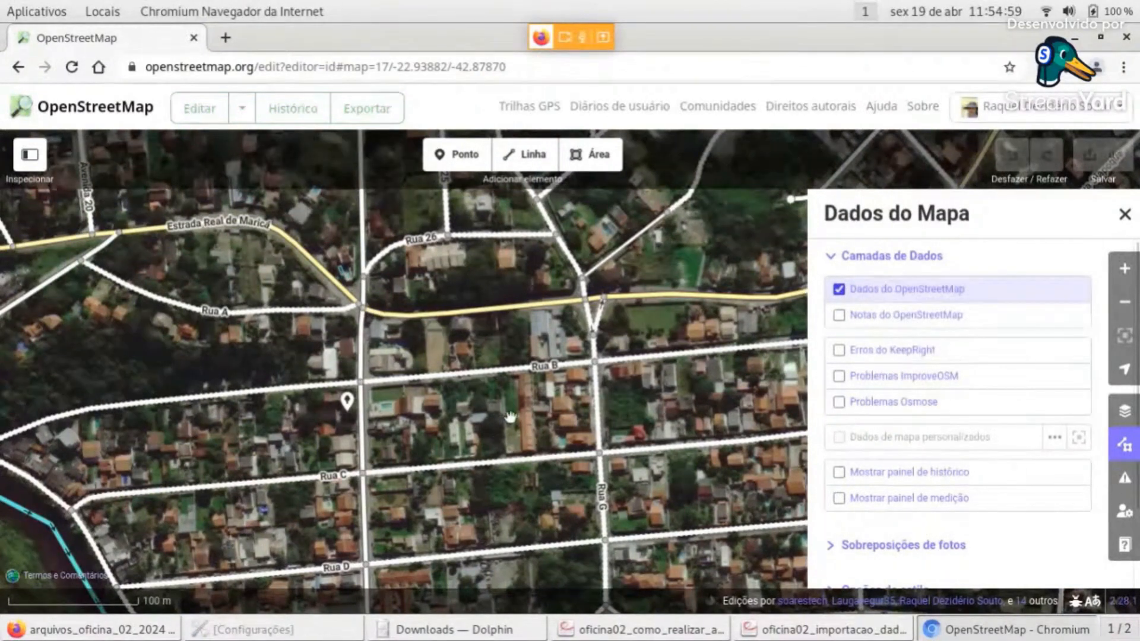
click(839, 289)
click(840, 291)
click(840, 290)
click(839, 291)
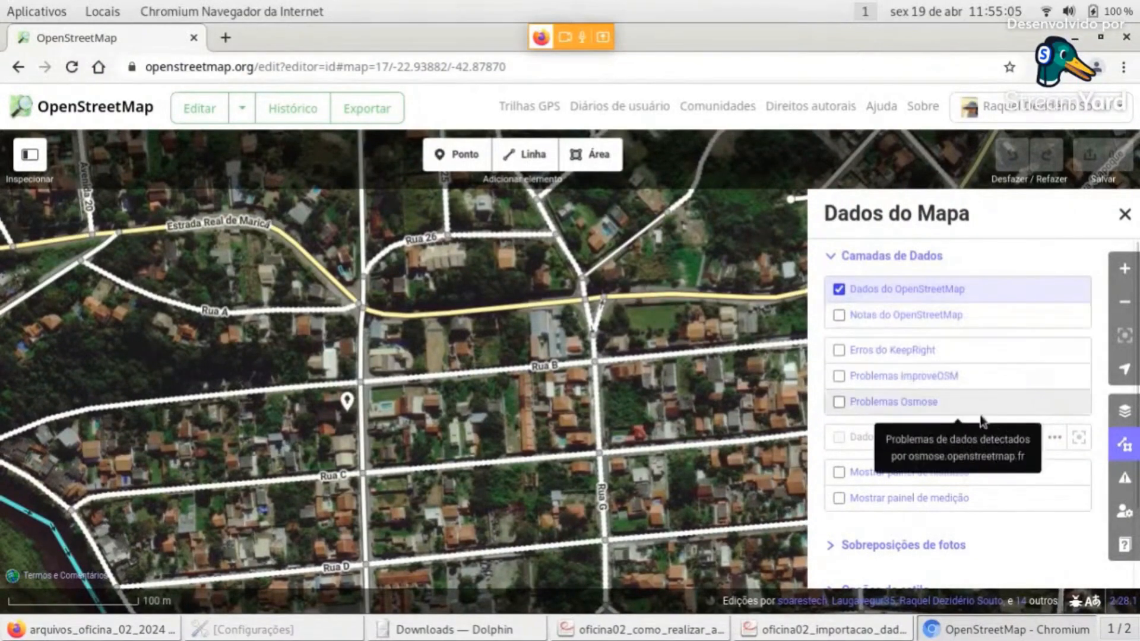
Review the map data options and load dados_estab_educacionais_1_15.geojson from the Downloads folder as custom map data
scroll(981, 422, down, 3)
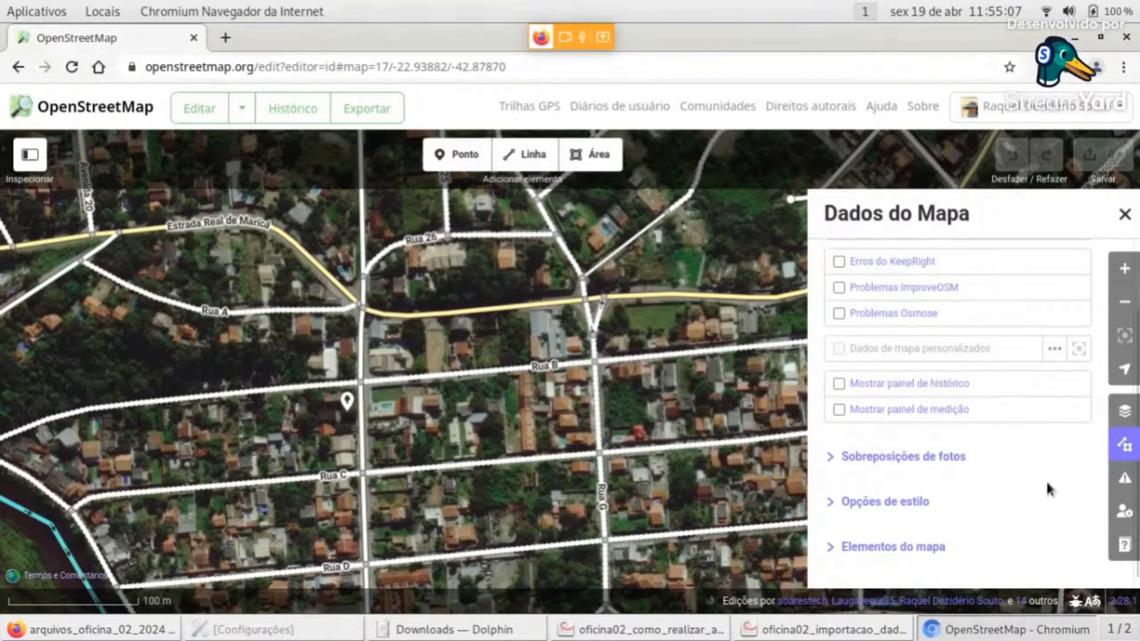
scroll(973, 428, down, 1)
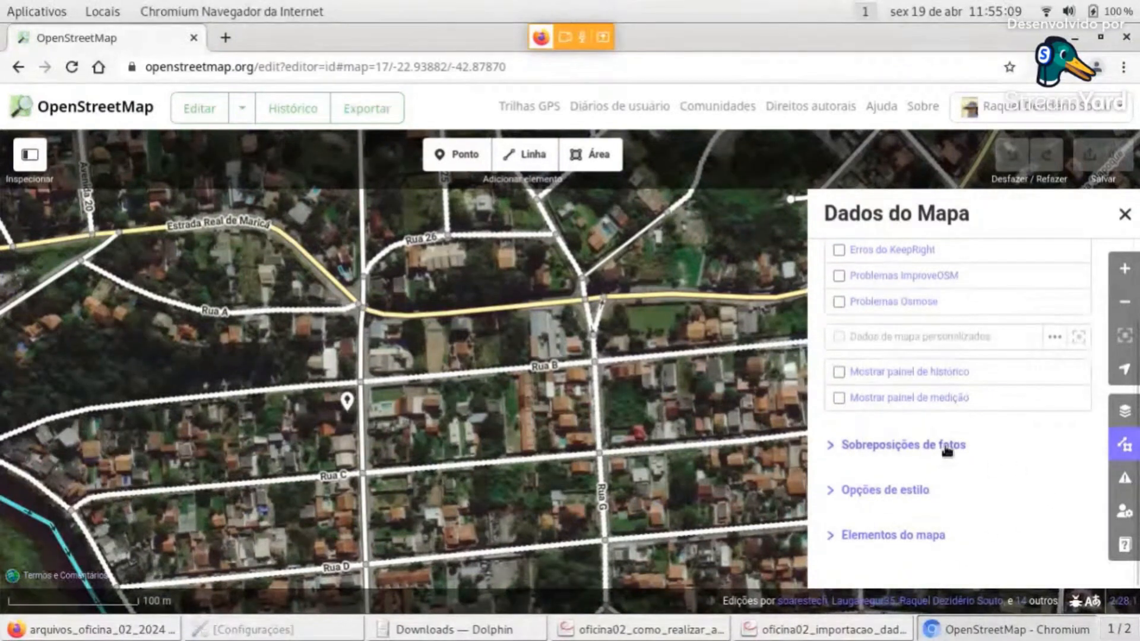
scroll(950, 457, up, 3)
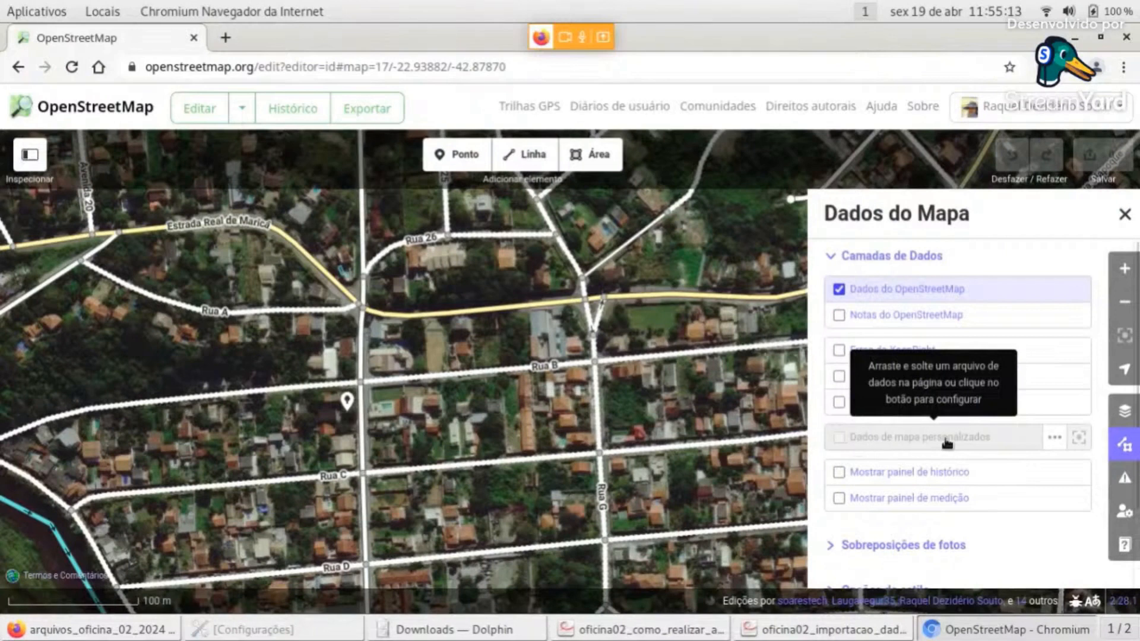
click(1055, 439)
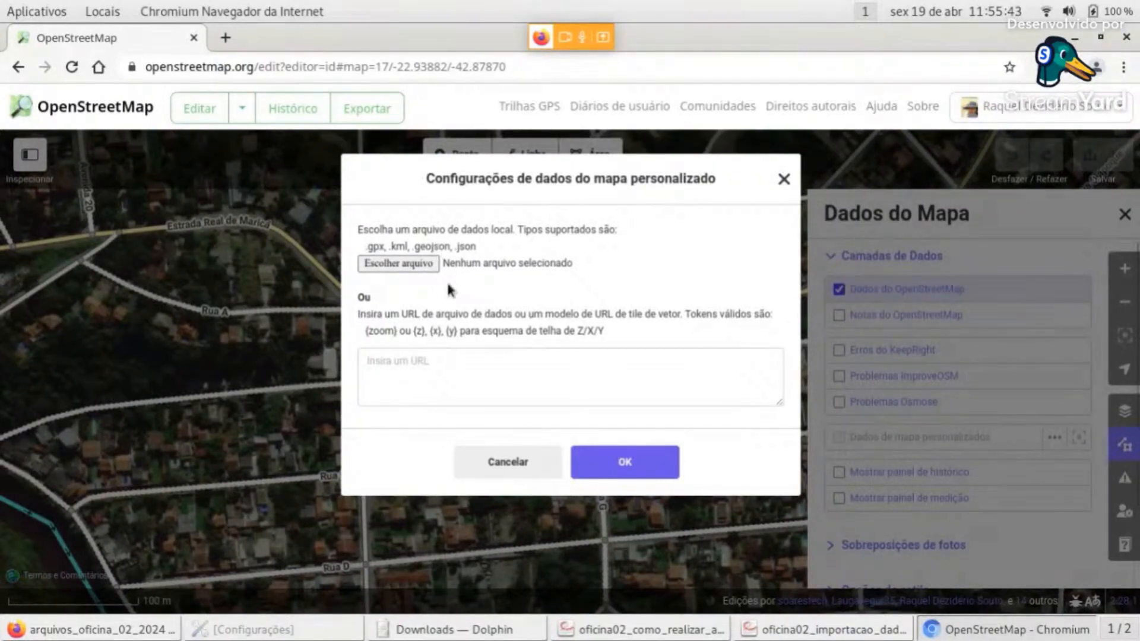
click(418, 270)
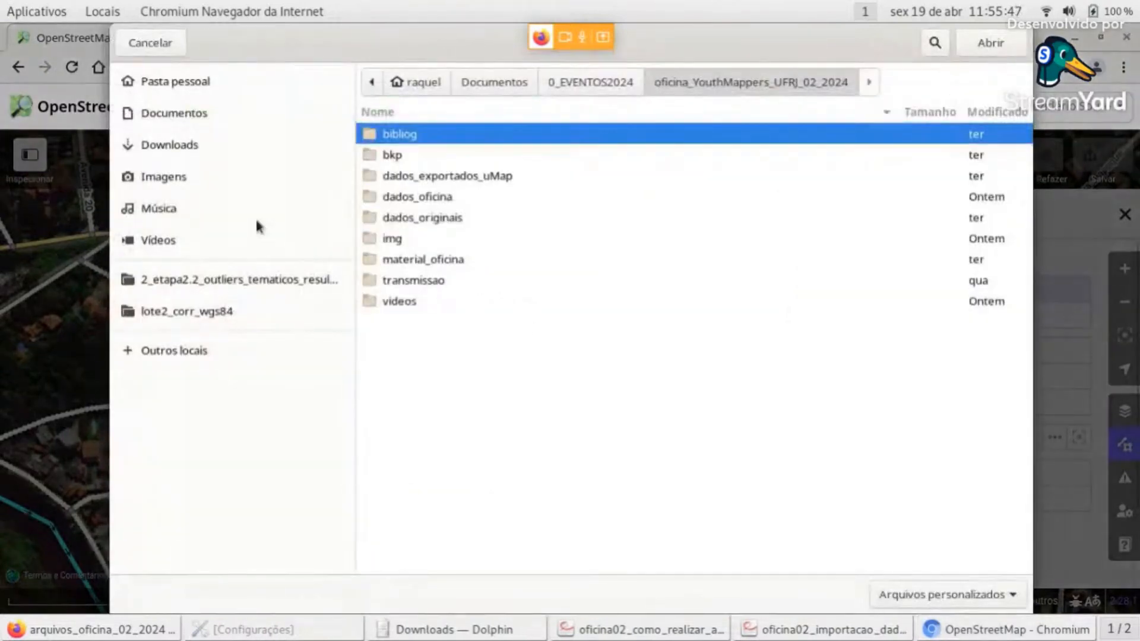
click(169, 145)
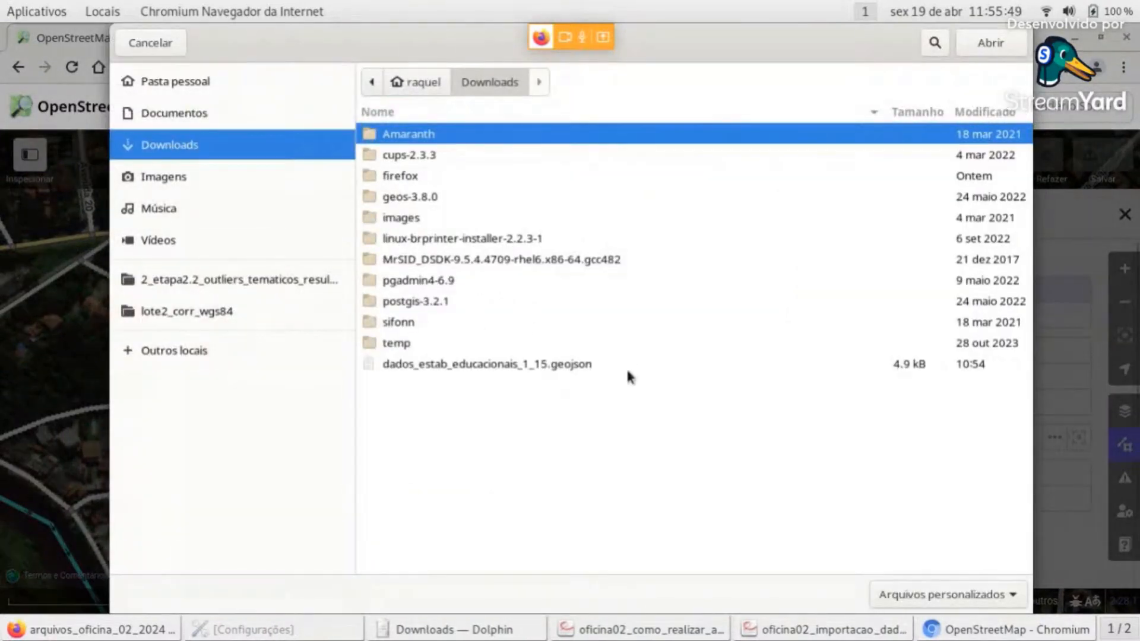
click(527, 365)
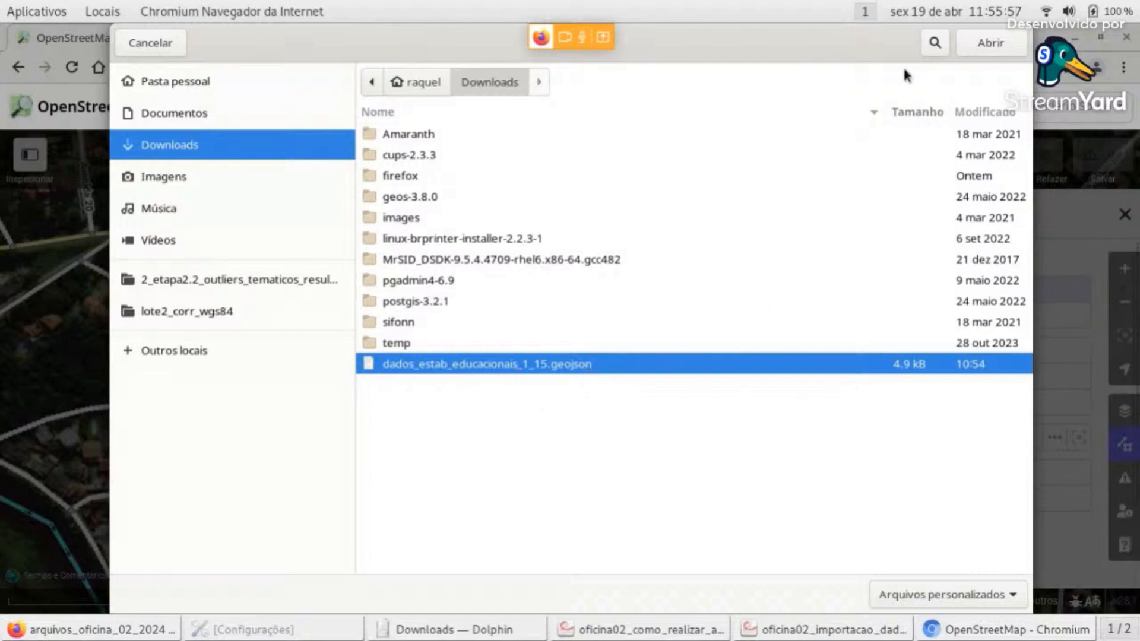
click(977, 51)
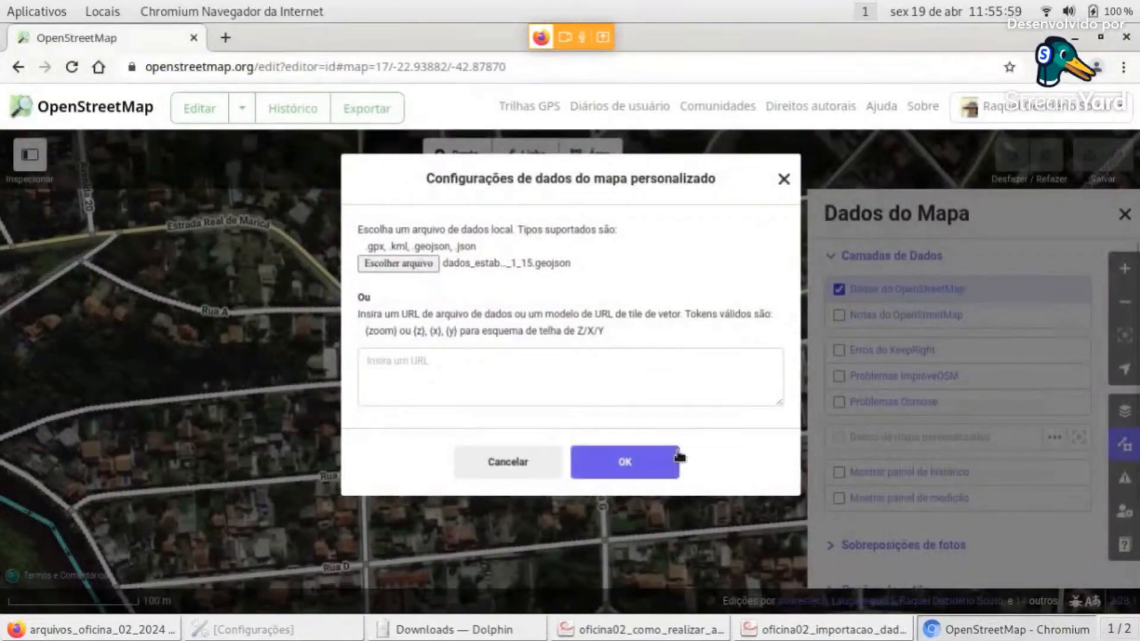
click(650, 472)
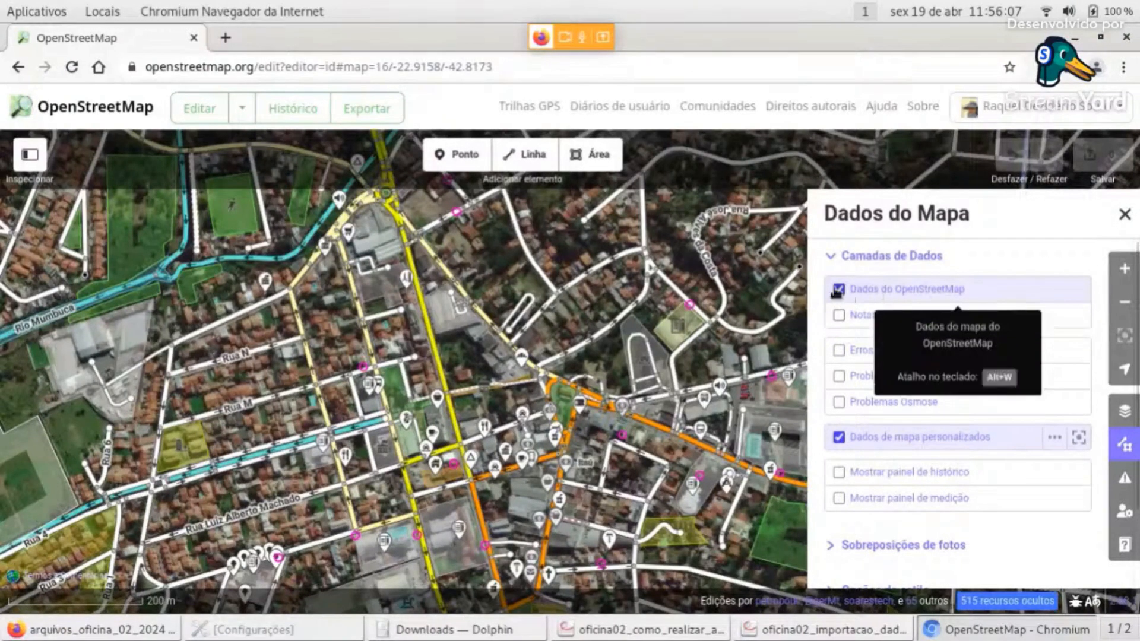
Close the map data settings and set the background imagery to Nenhum so the imported points stand out
click(1124, 444)
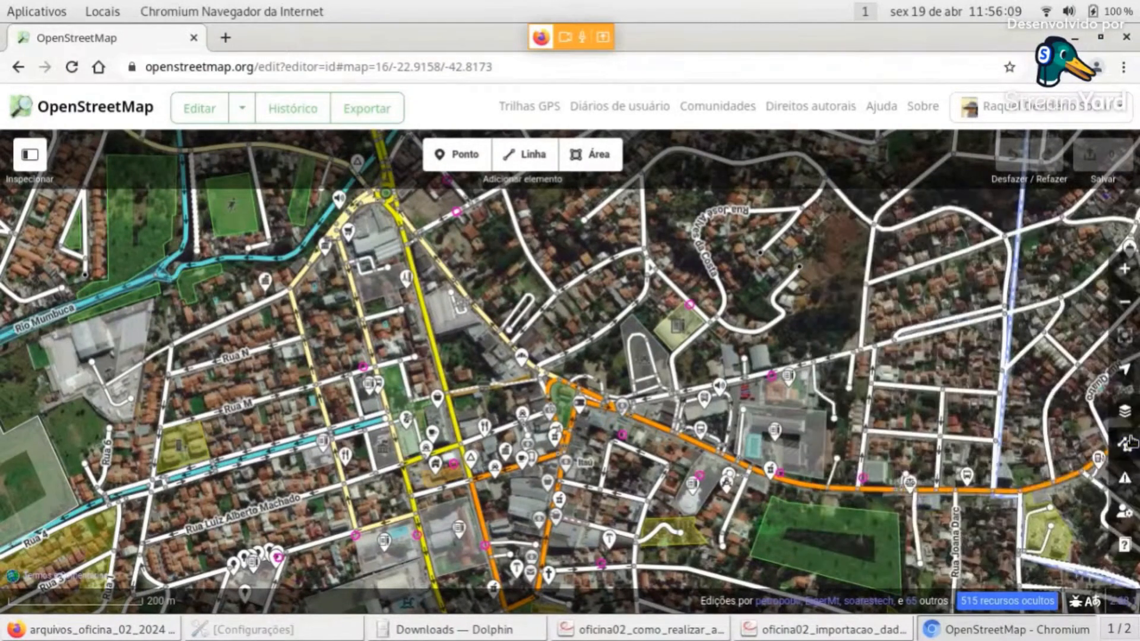
click(1124, 412)
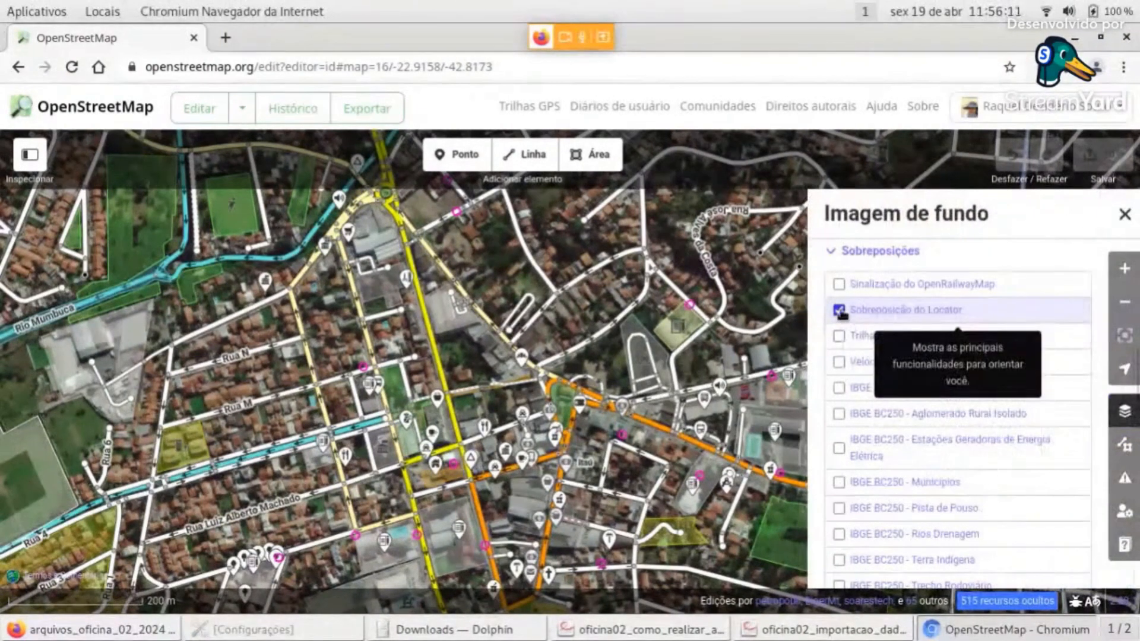
scroll(956, 361, up, 8)
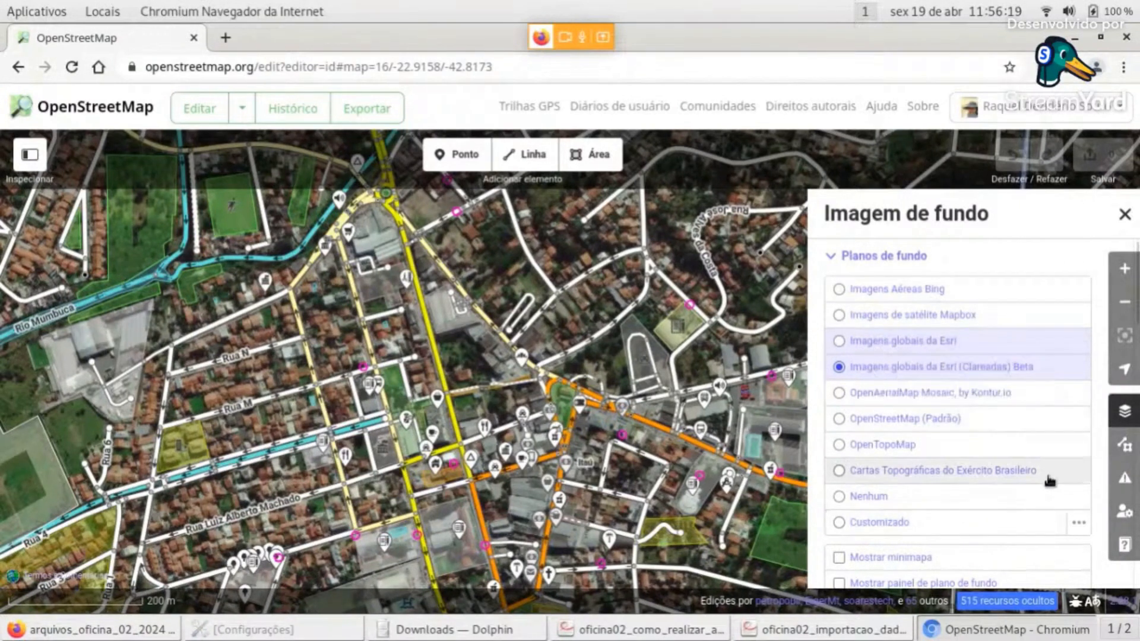
click(1025, 501)
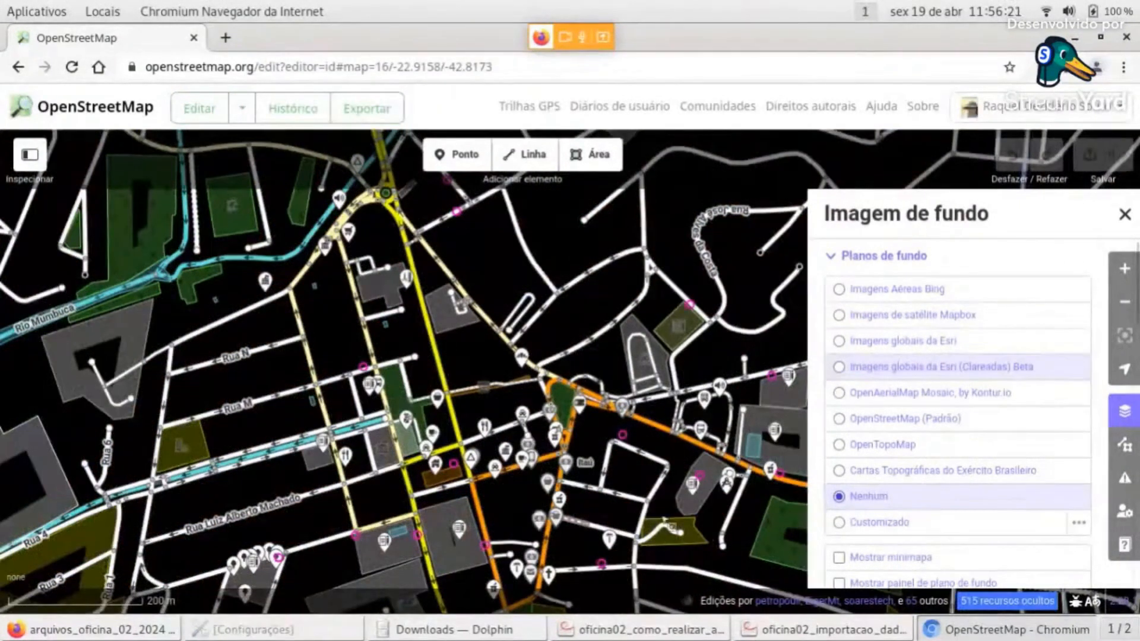
Examine the imported magenta points around Rua Pedro Afonso Ferreira and restore the background to Imagens globais da Esri (Clareadas) Beta
double_click(629, 499)
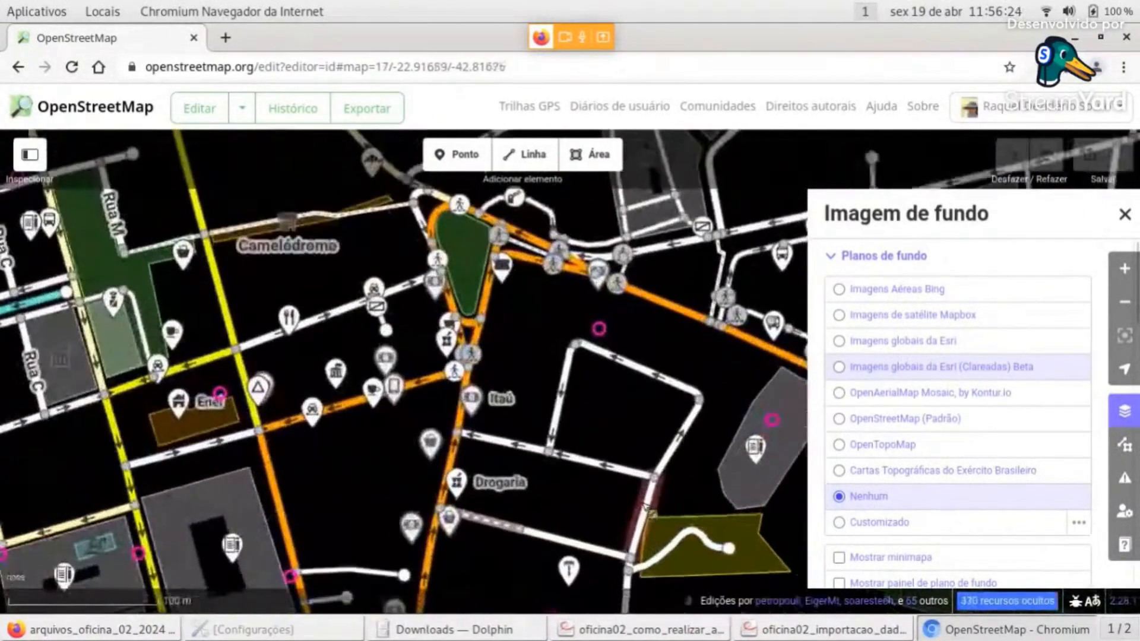
double_click(636, 506)
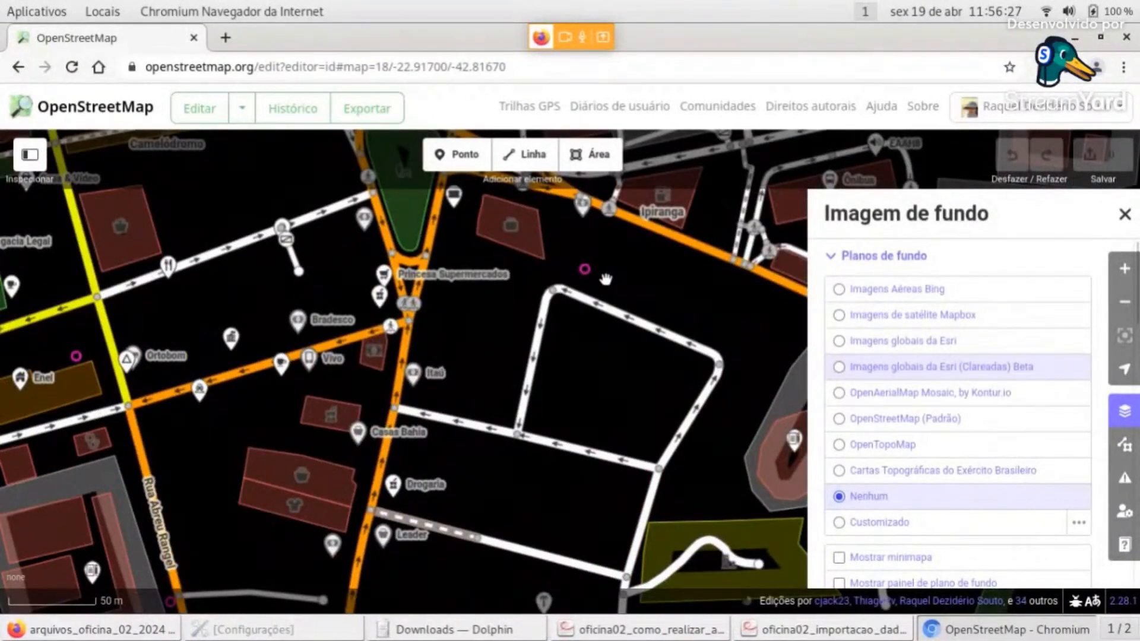
scroll(627, 276, down, 2)
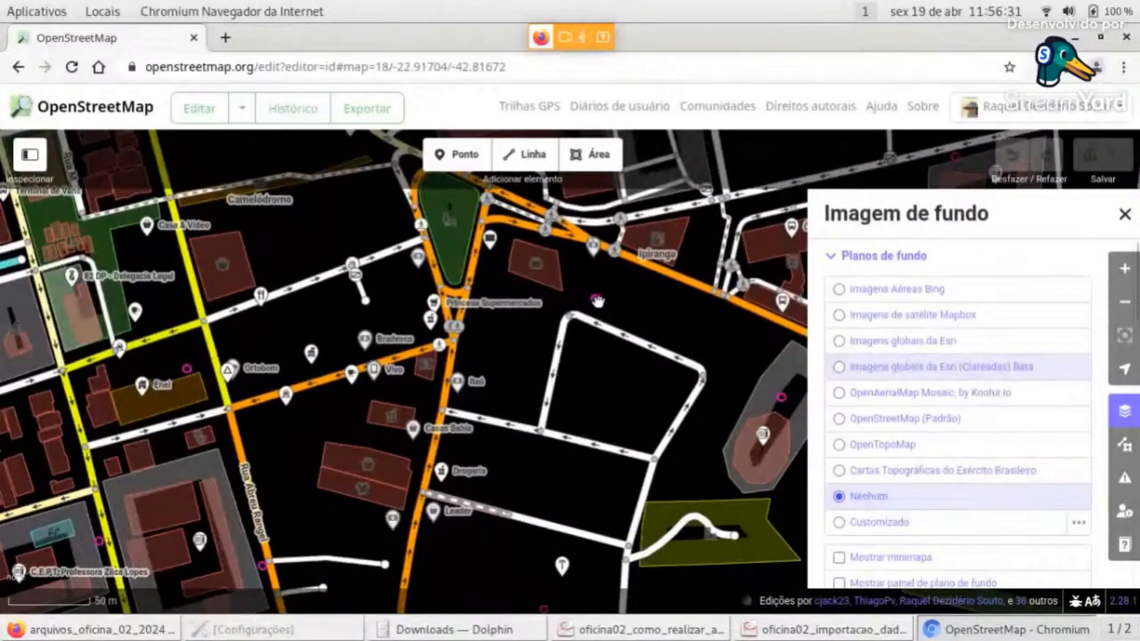
scroll(629, 297, up, 3)
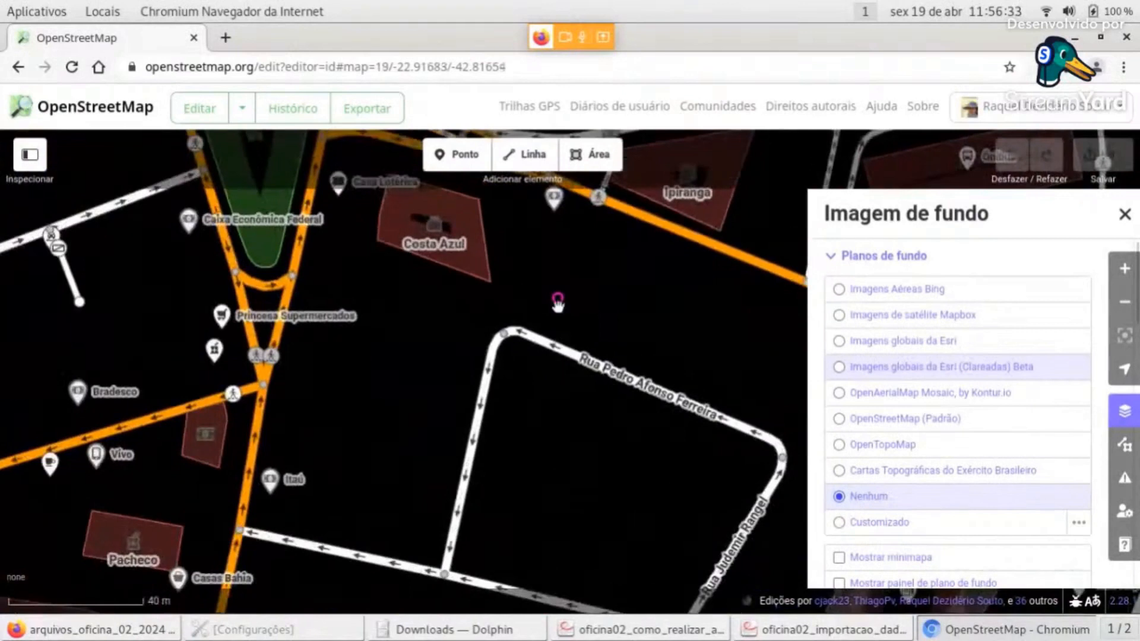
scroll(561, 294, down, 4)
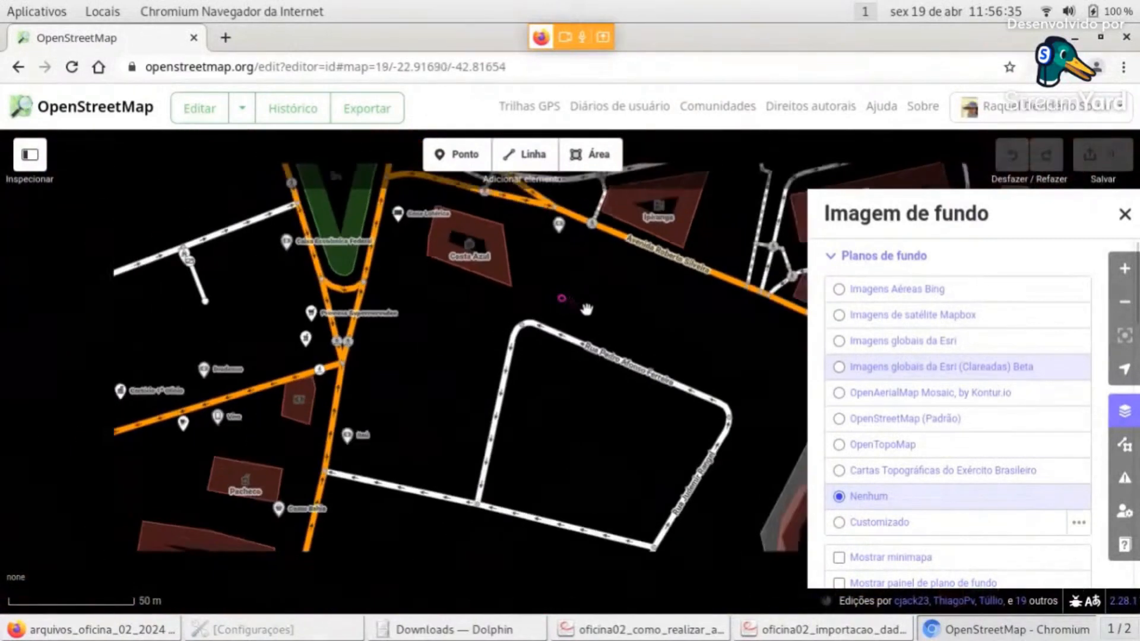
scroll(592, 318, down, 1)
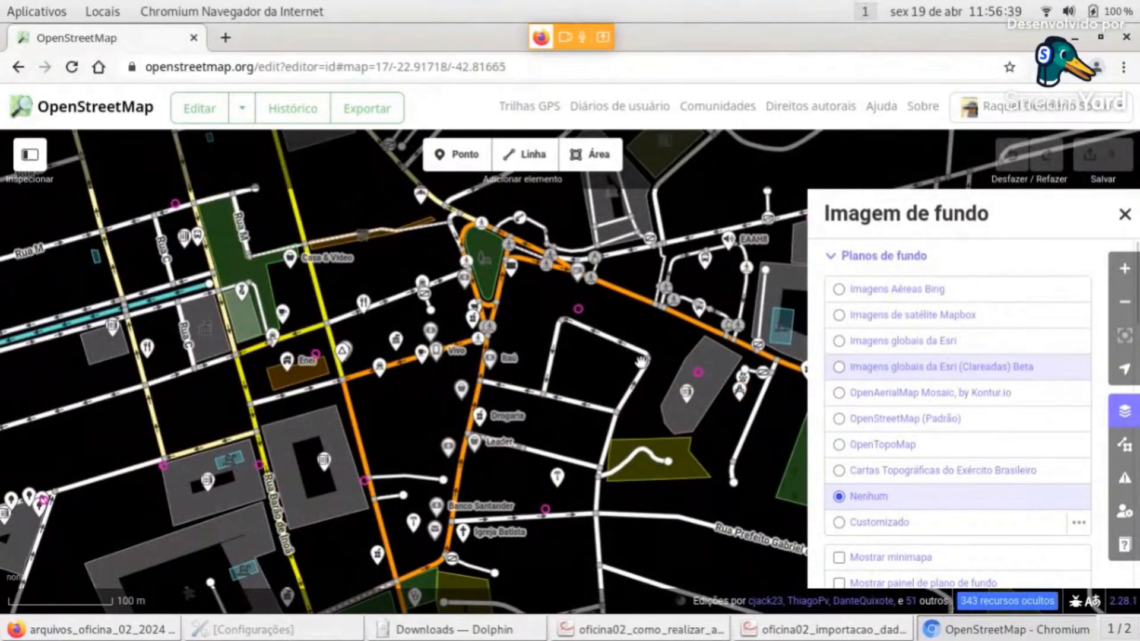
scroll(644, 348, down, 2)
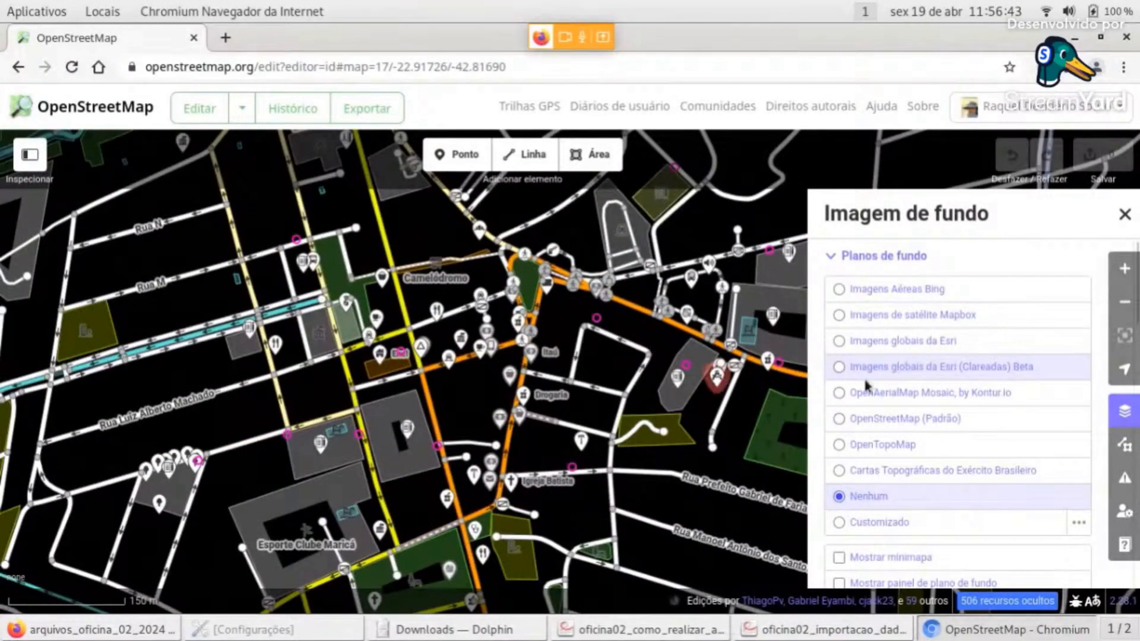
click(949, 368)
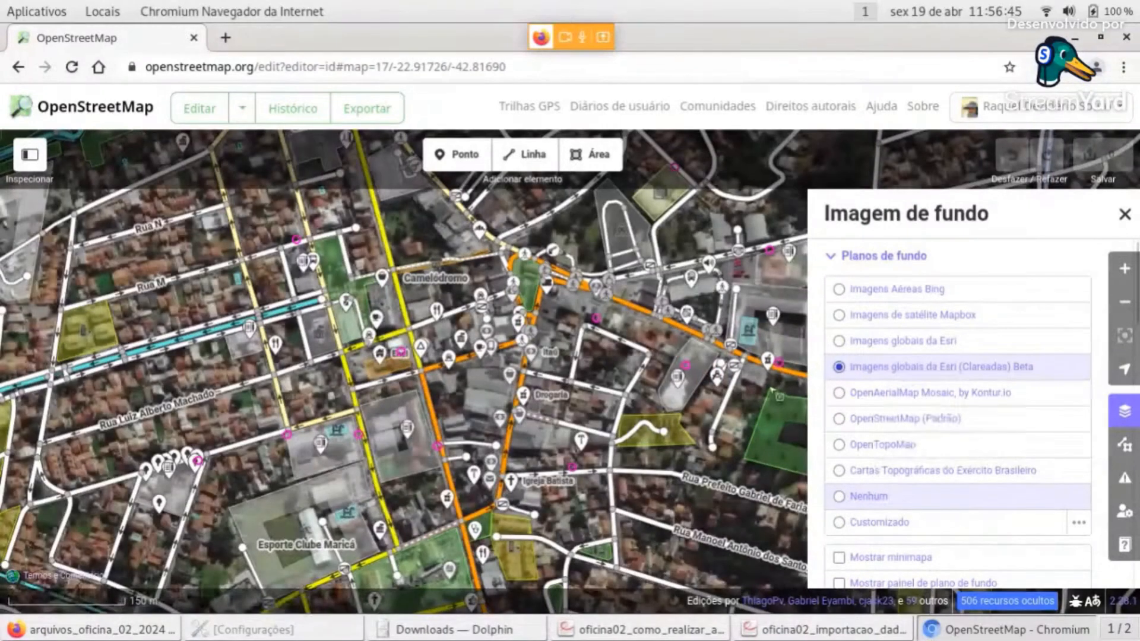
Close the background settings and survey how the imported magenta points are distributed across central Maricá
click(1124, 215)
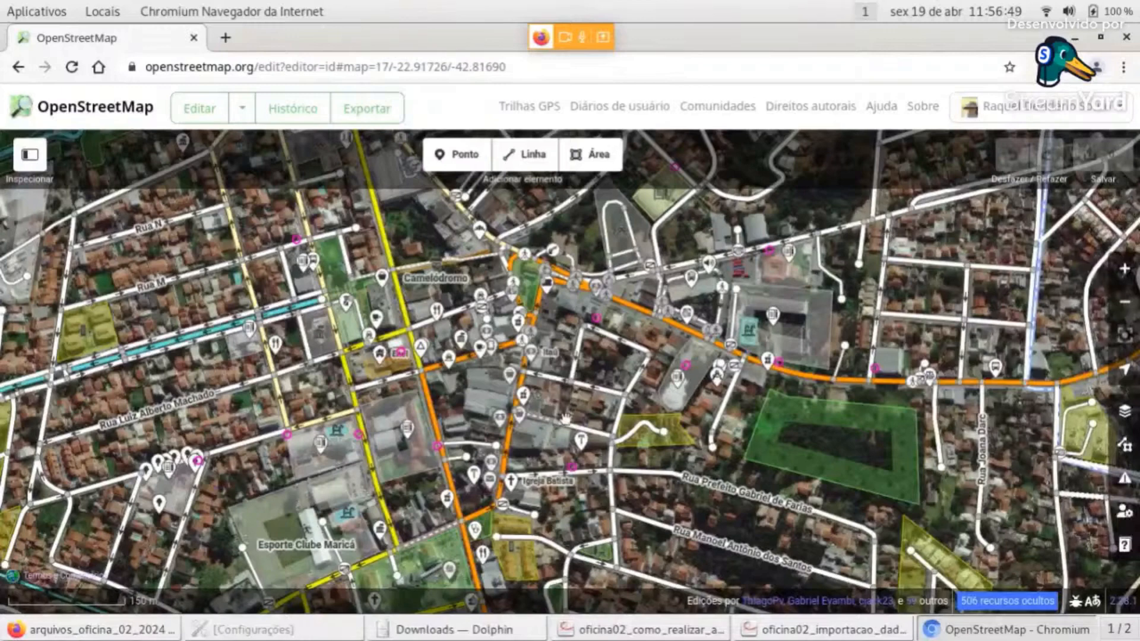
scroll(633, 459, down, 2)
scroll(653, 464, down, 2)
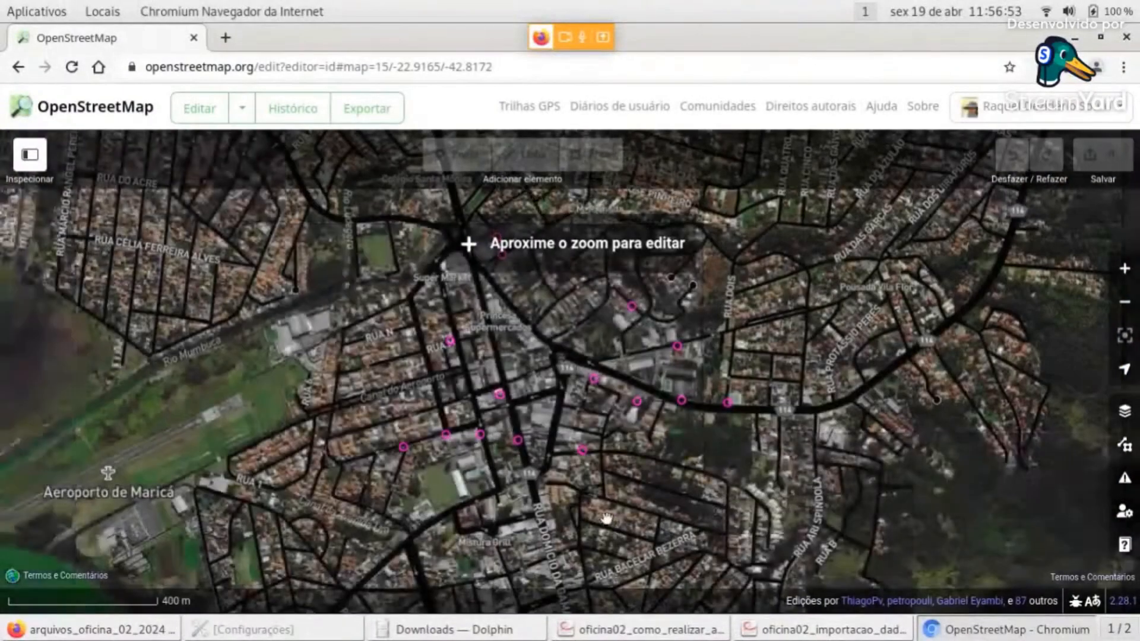
scroll(605, 517, down, 1)
drag(502, 549, 628, 492)
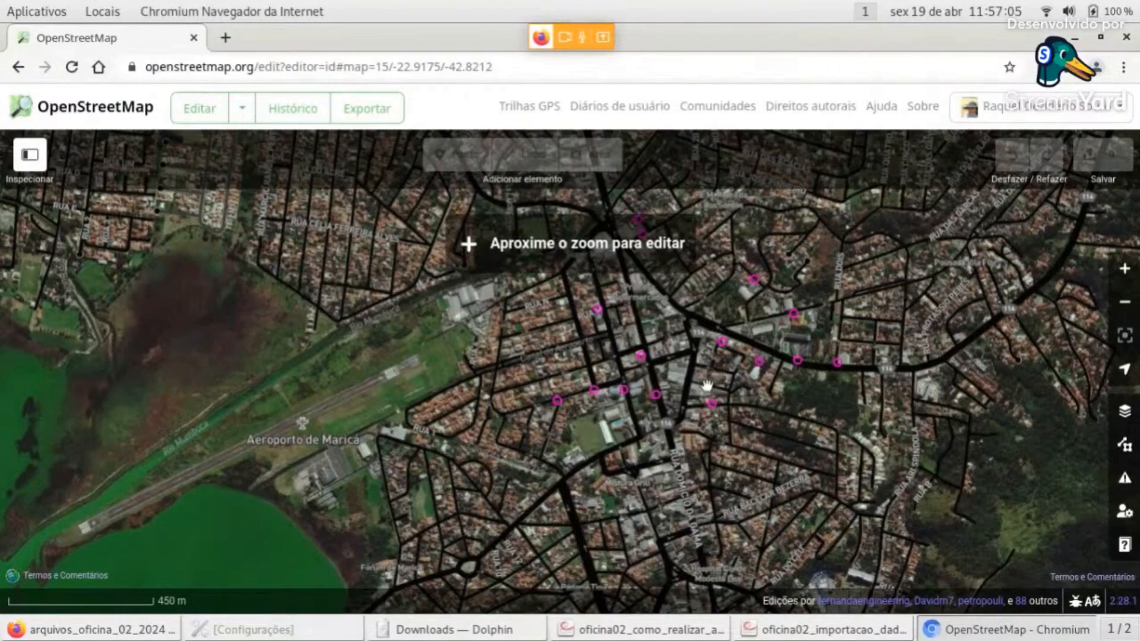
Inspect the tags of the imported point at the street corner beside Colégio Opção A, then close its details
scroll(576, 417, up, 2)
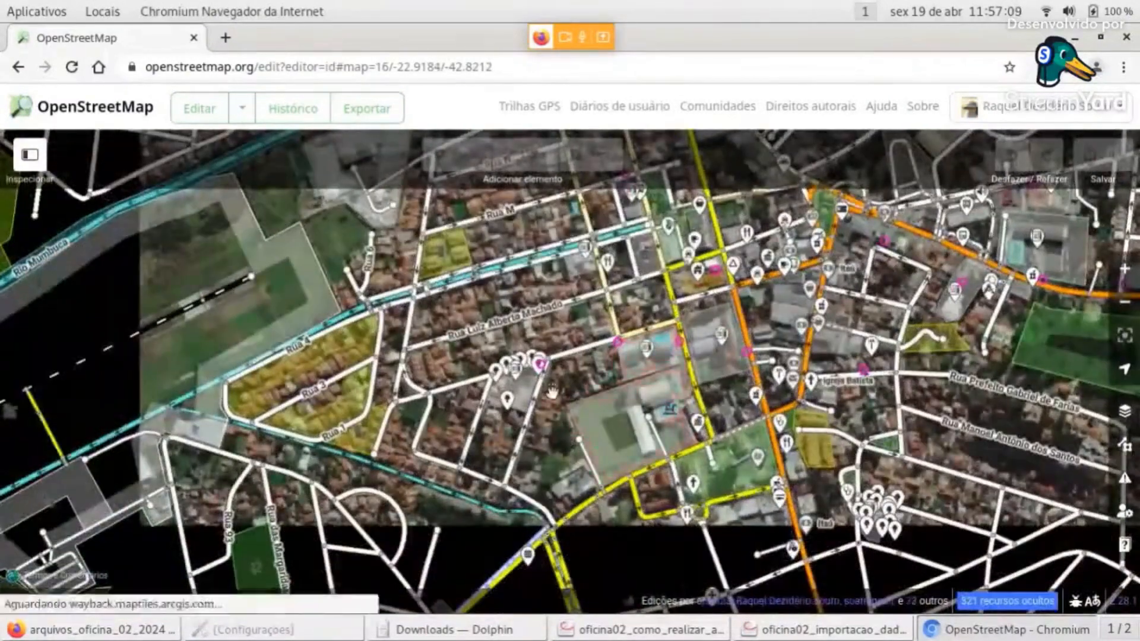
scroll(551, 398, up, 2)
scroll(552, 399, up, 2)
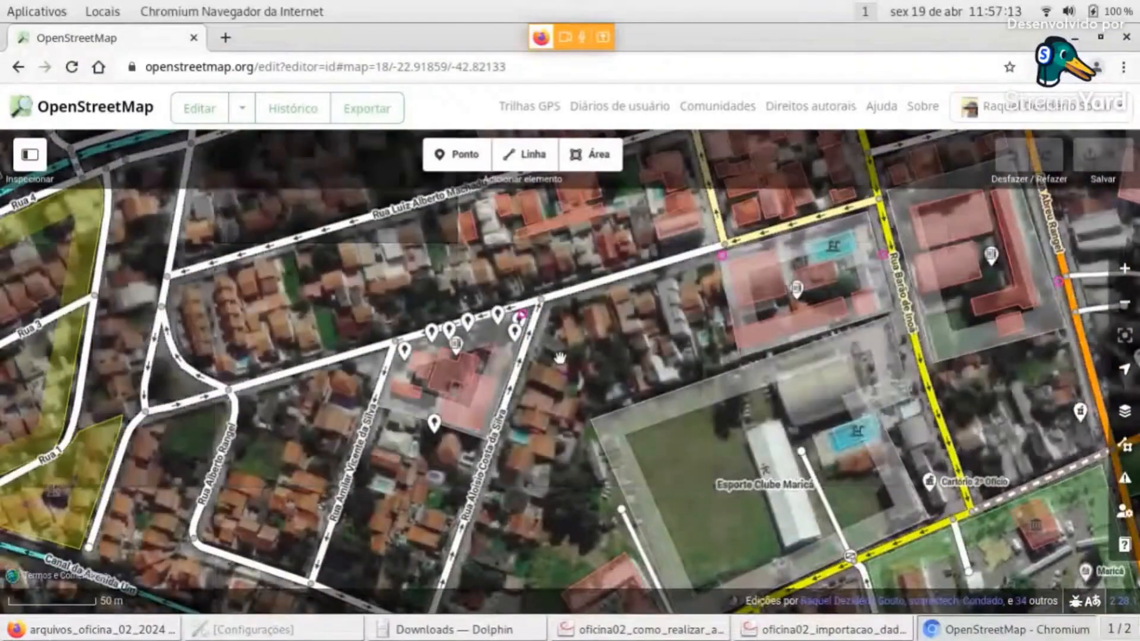
drag(558, 359, 550, 396)
scroll(549, 392, up, 1)
scroll(550, 392, up, 2)
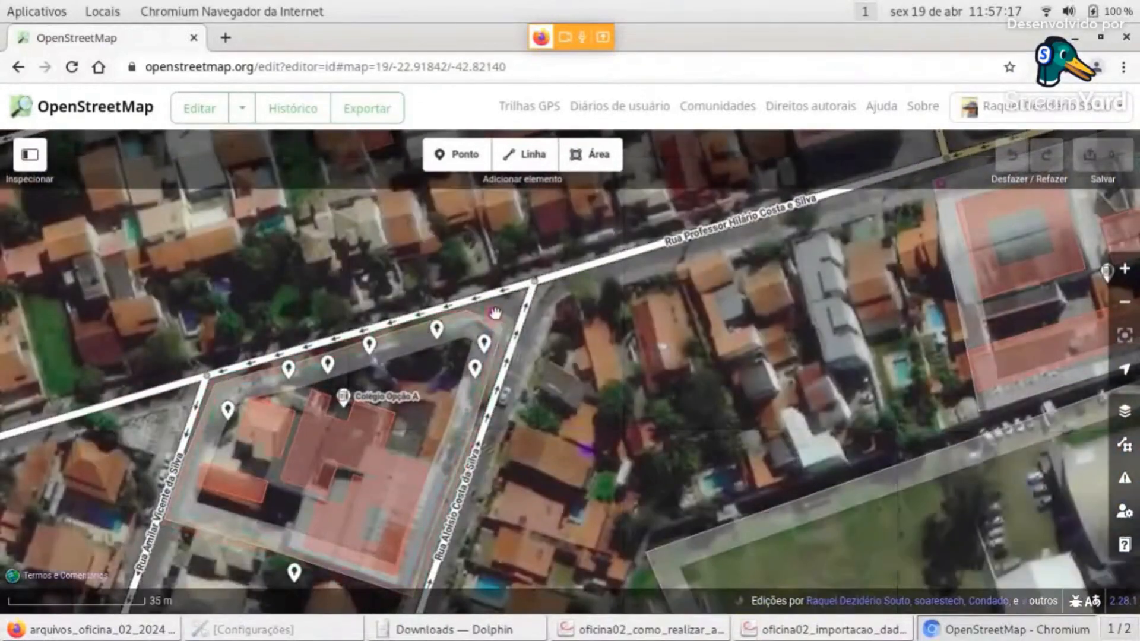
click(493, 314)
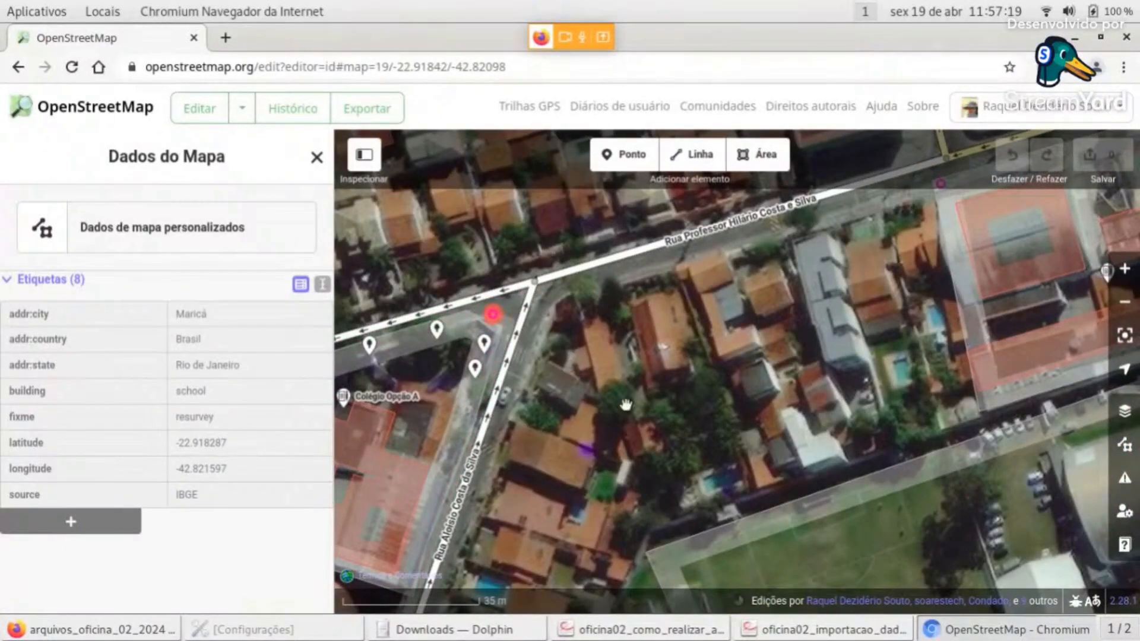
drag(654, 429, 878, 360)
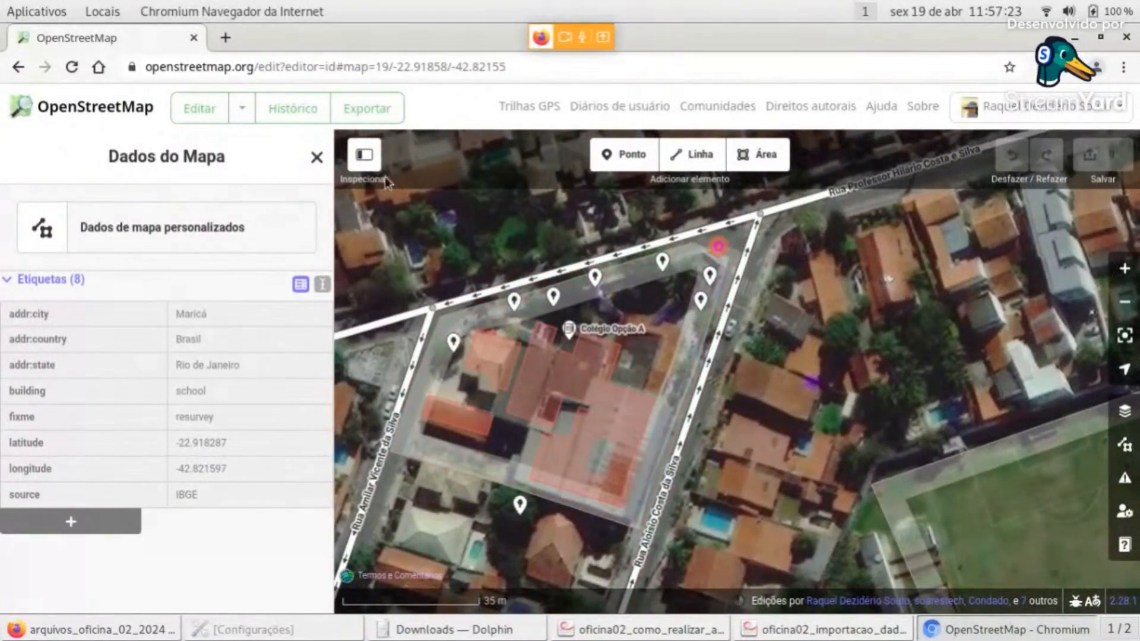
click(318, 159)
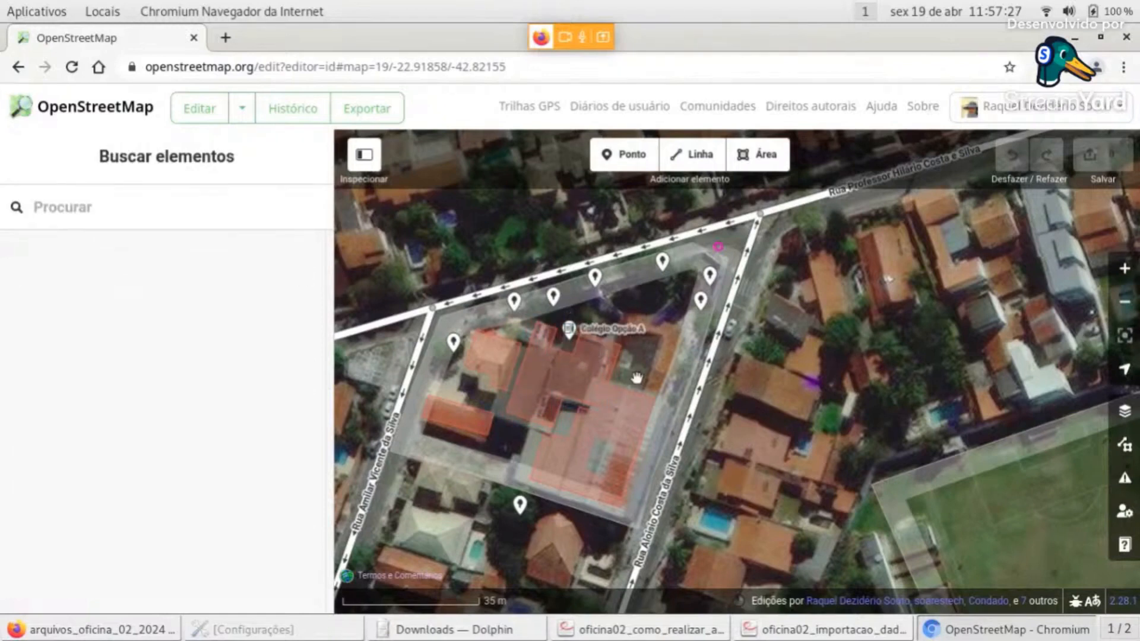
Review the attributes of the mapped Colégio Opção A school point, then close them and collapse the sidebar to compare its location with the imported point
click(569, 330)
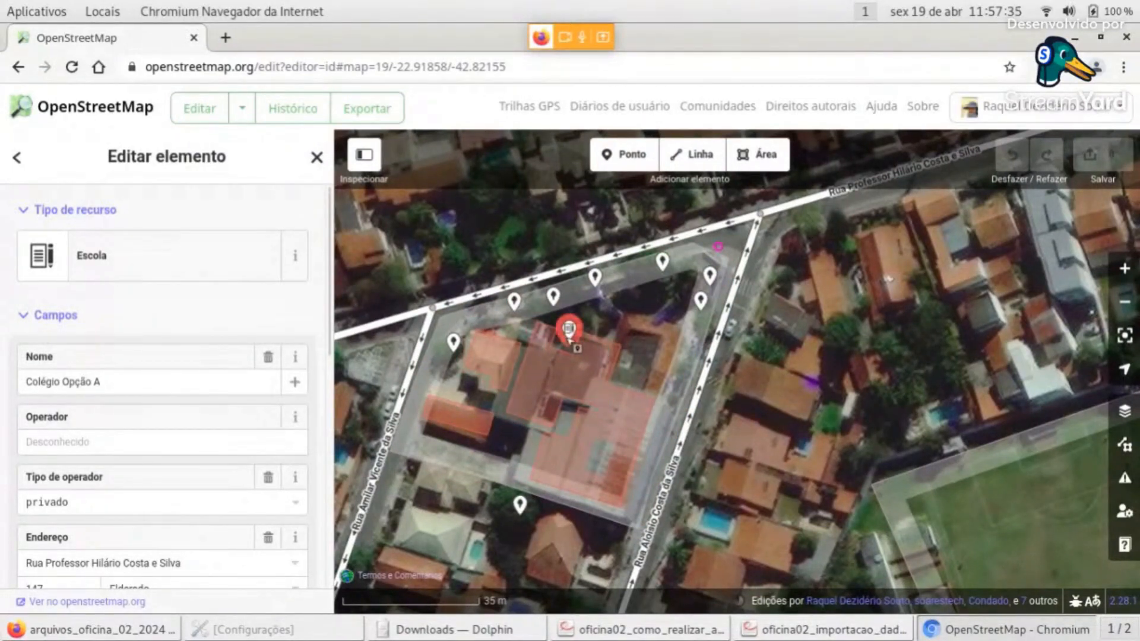
click(315, 168)
click(710, 248)
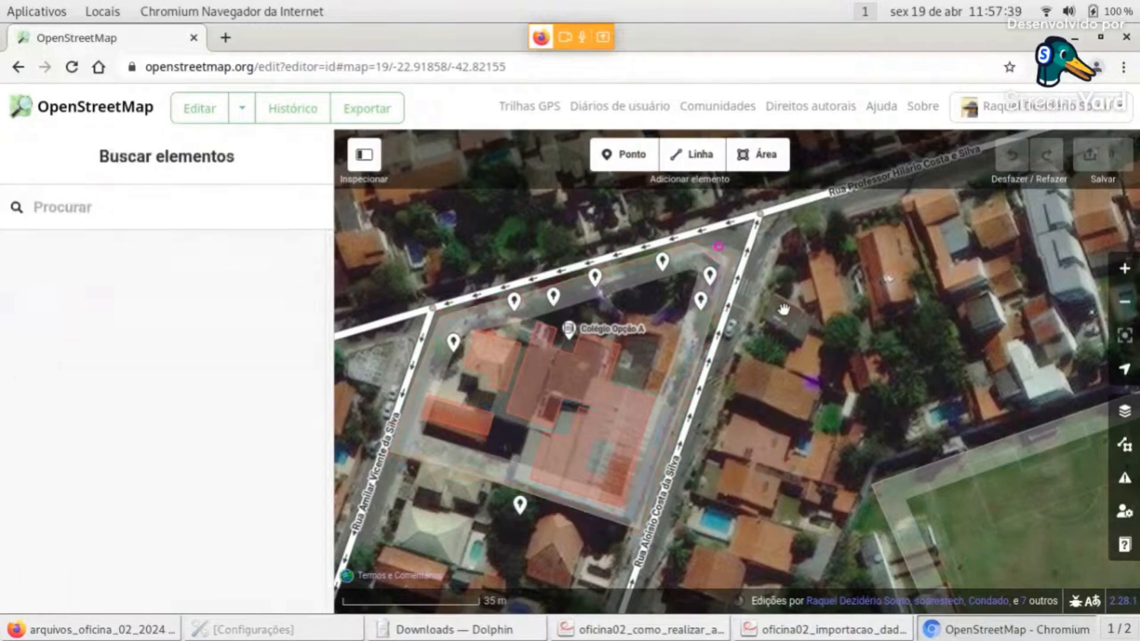
click(365, 163)
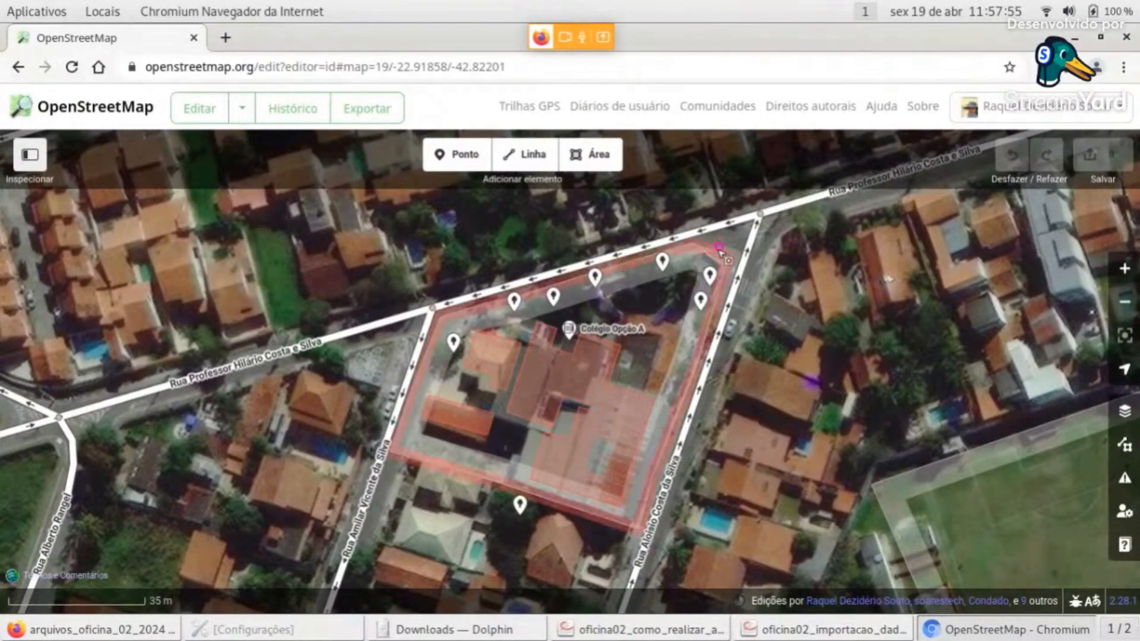
drag(753, 266, 725, 344)
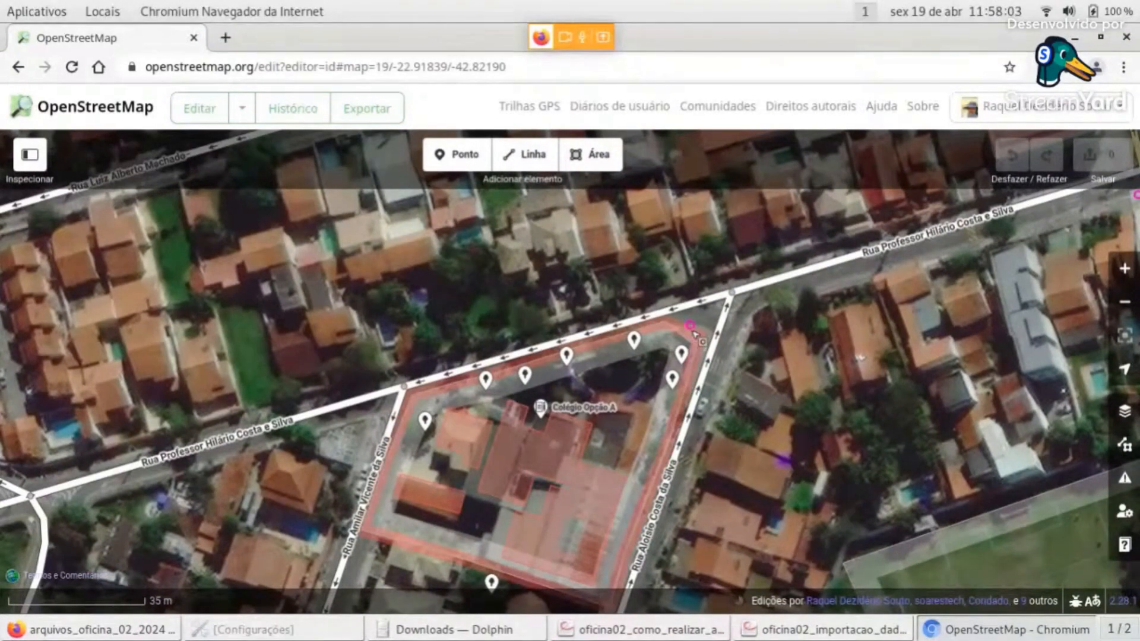
Examine the imported points around the C.E.P.T. Professora Zilca Lopes school grounds against the mapped school area
scroll(742, 392, down, 3)
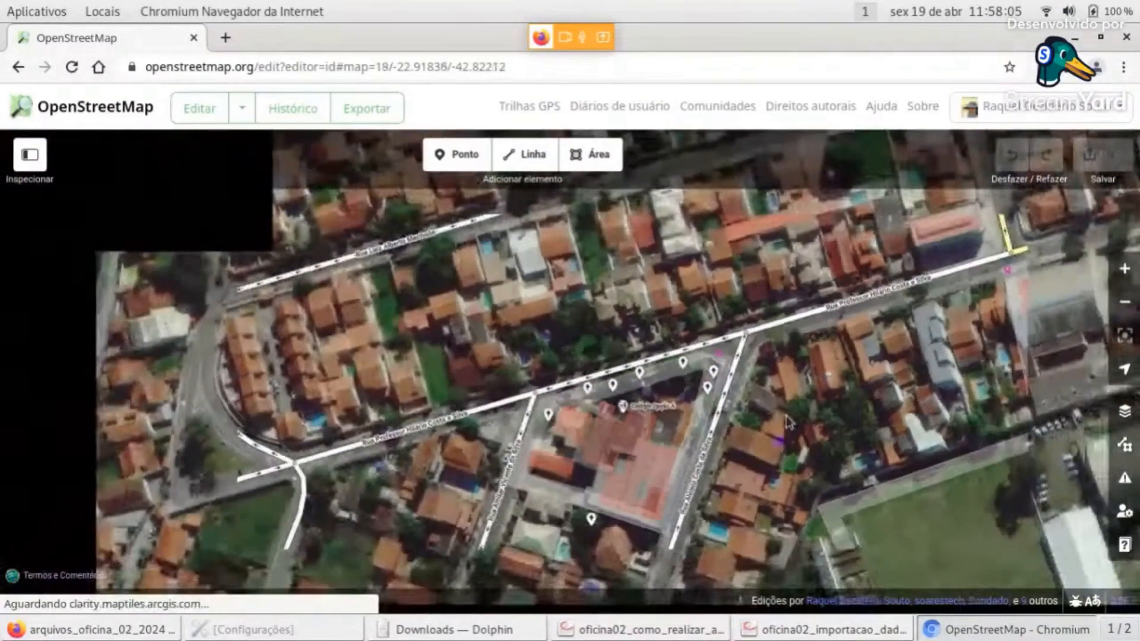
drag(953, 397, 749, 466)
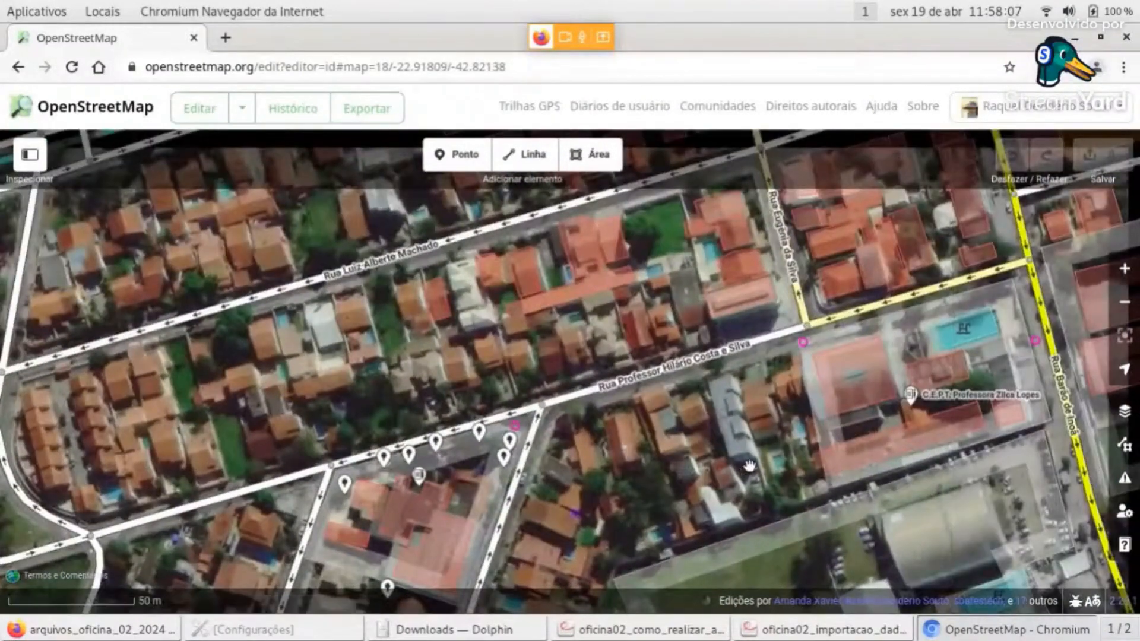
drag(736, 441, 586, 472)
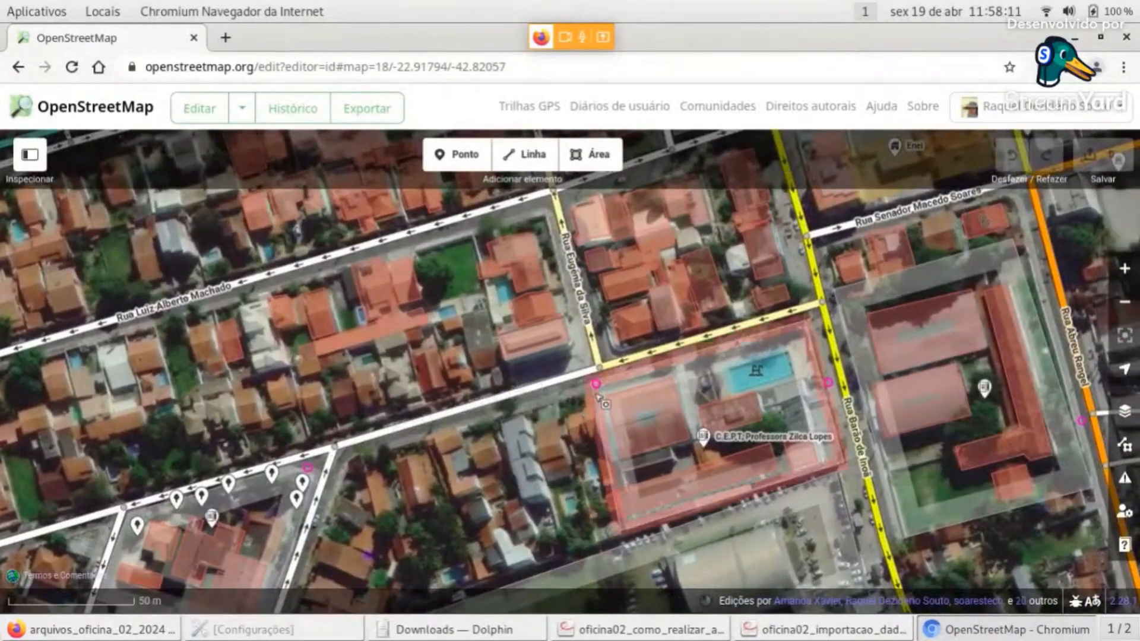
scroll(558, 454, up, 3)
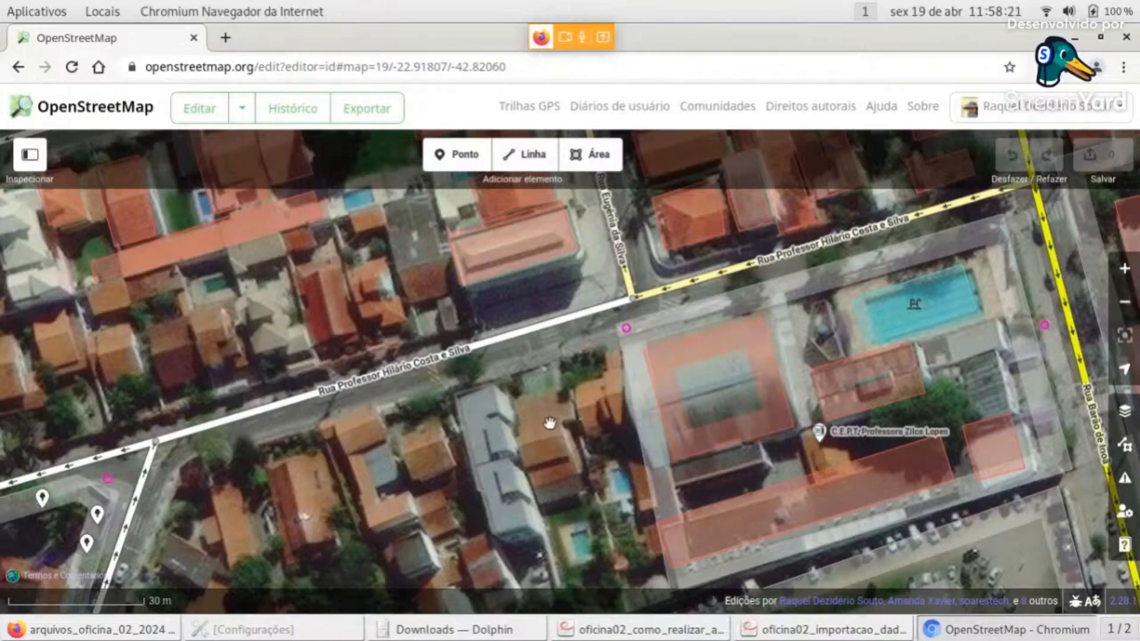
scroll(549, 422, down, 3)
scroll(539, 437, down, 4)
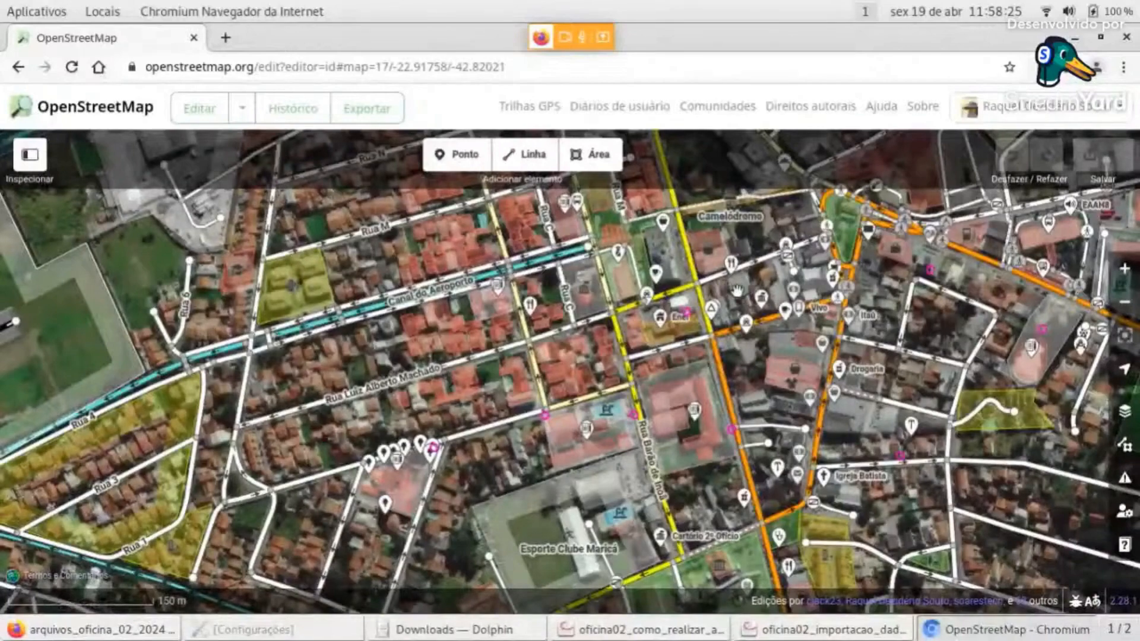
Inspect the tags of the imported point beside the Enel site between Rua Athayde Parreira and Rua Senador Macedo Soares, then deselect it
drag(711, 330, 662, 422)
scroll(676, 410, up, 3)
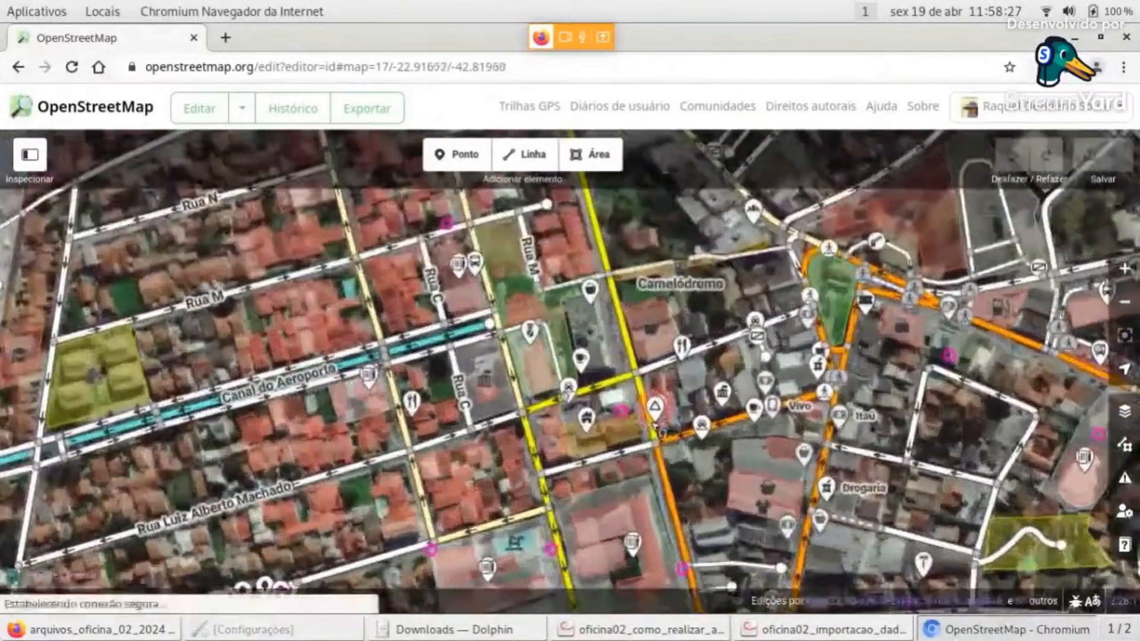
scroll(674, 417, up, 3)
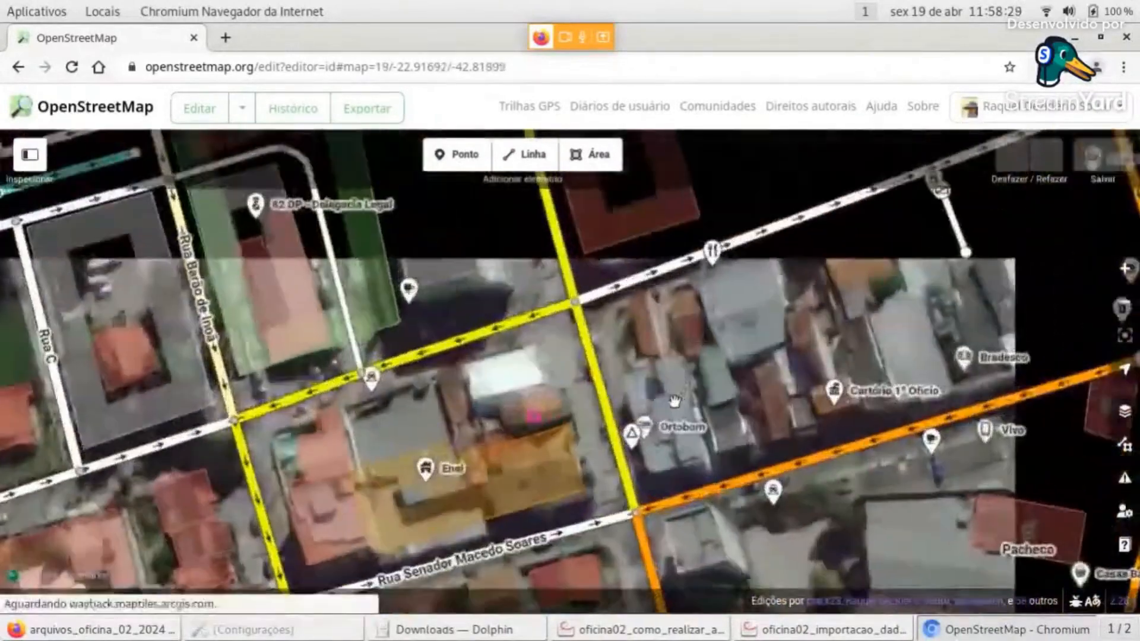
drag(630, 392, 670, 321)
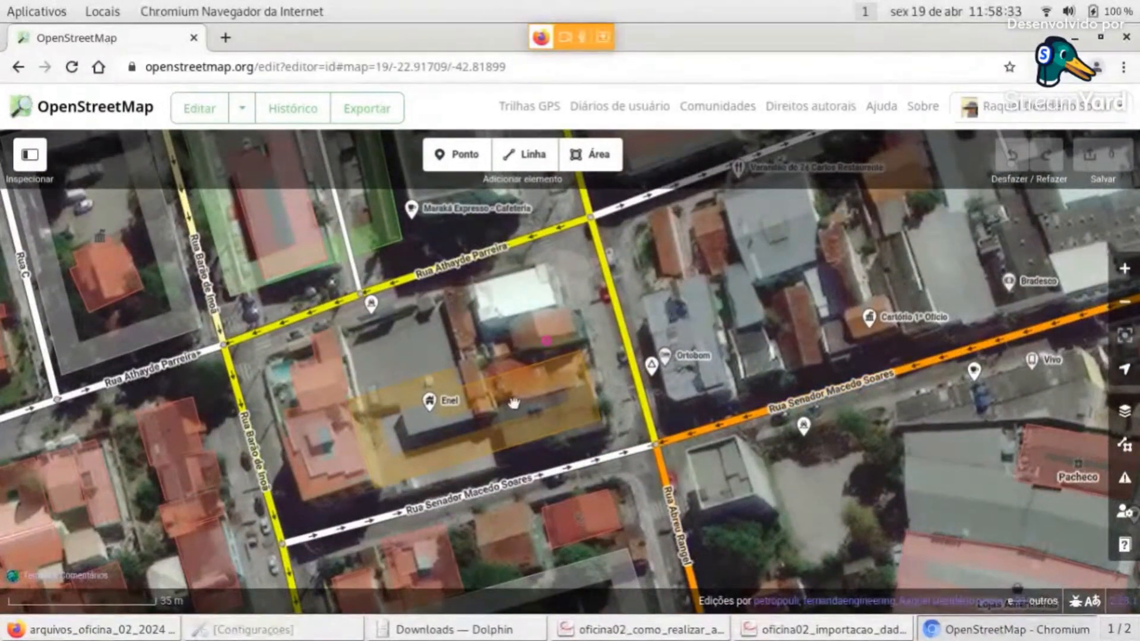
click(544, 341)
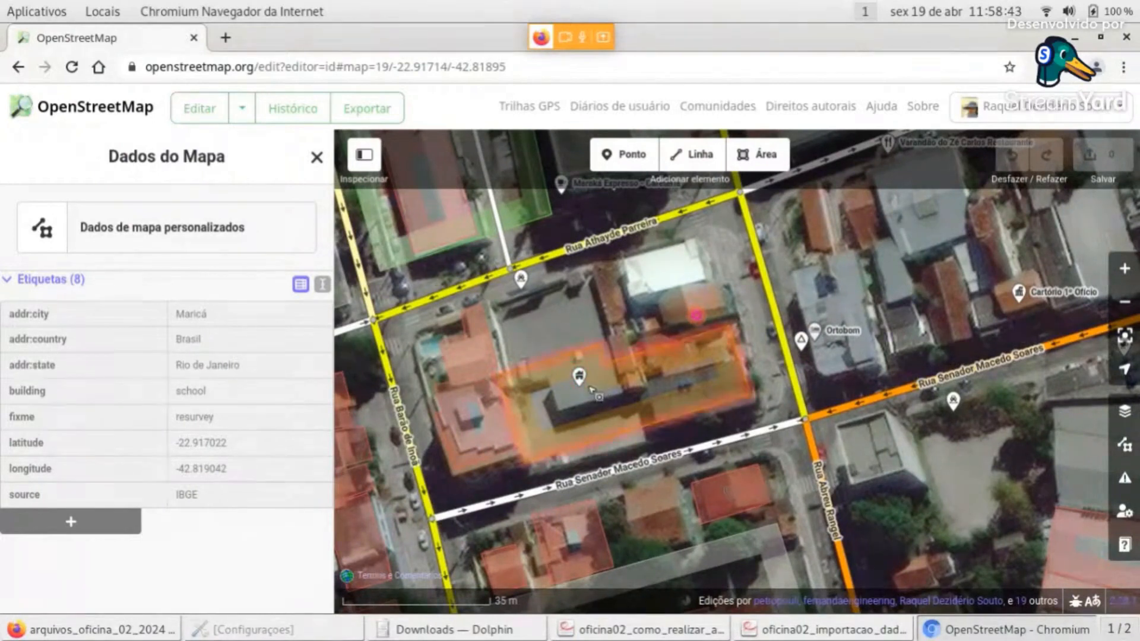
click(725, 297)
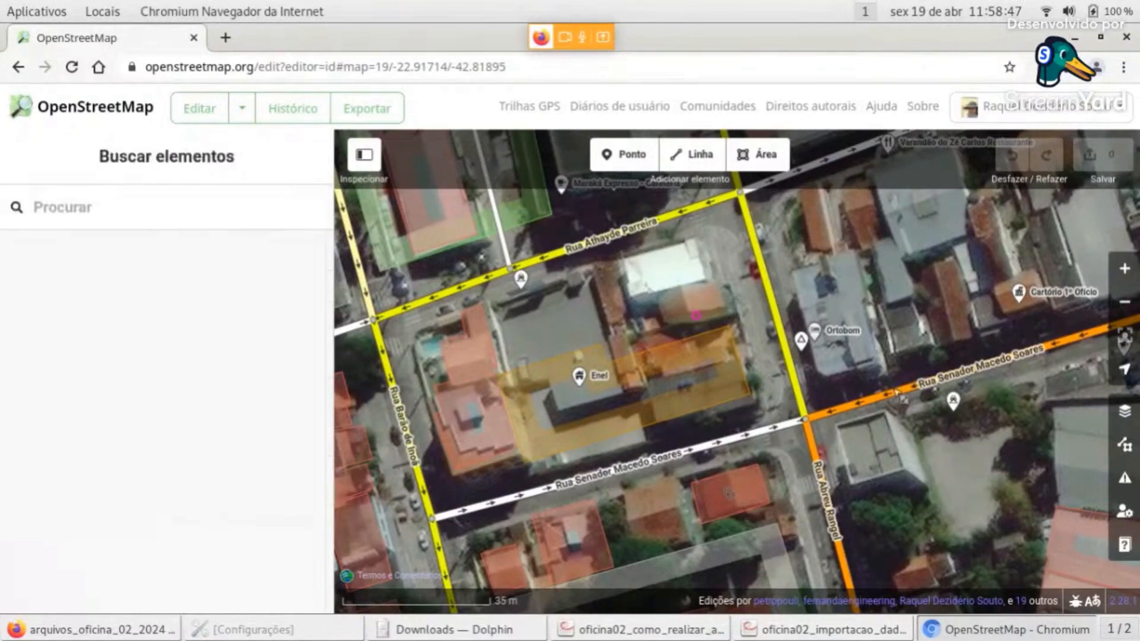
Review the background imagery offset options and the map data layers, then close both without changing anything
click(1130, 411)
scroll(966, 470, down, 3)
scroll(966, 470, down, 10)
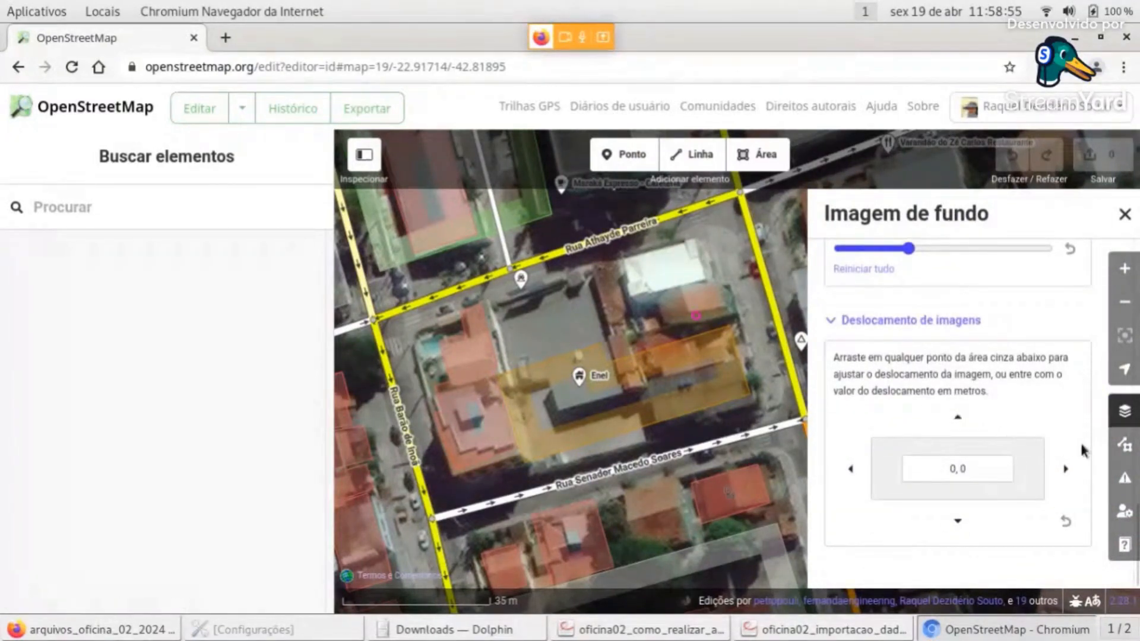
click(1124, 414)
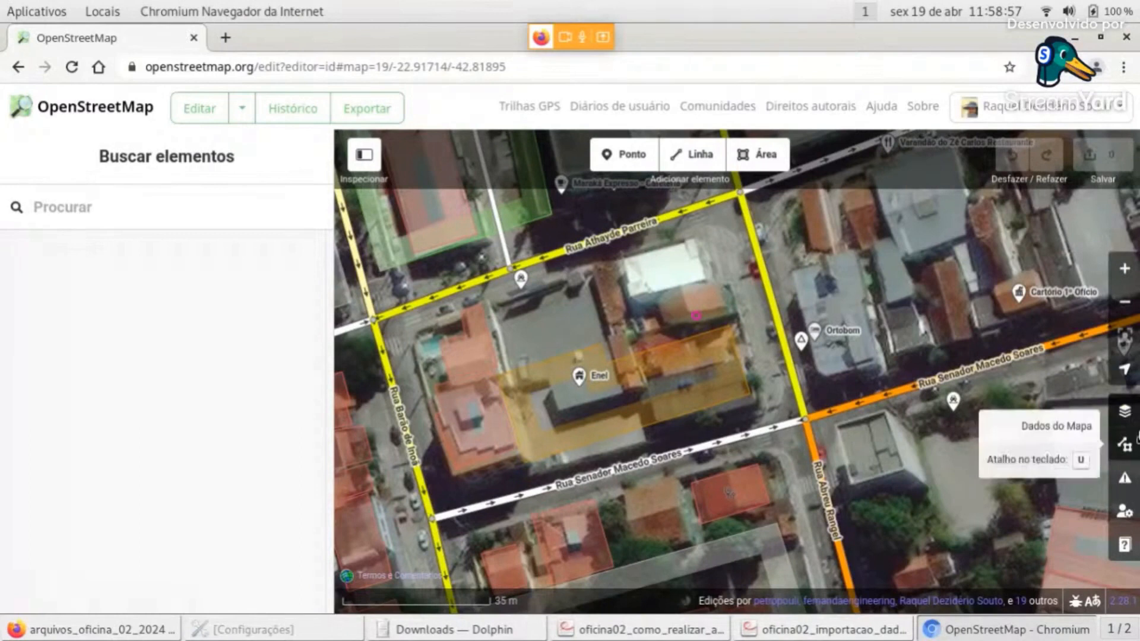
click(1125, 445)
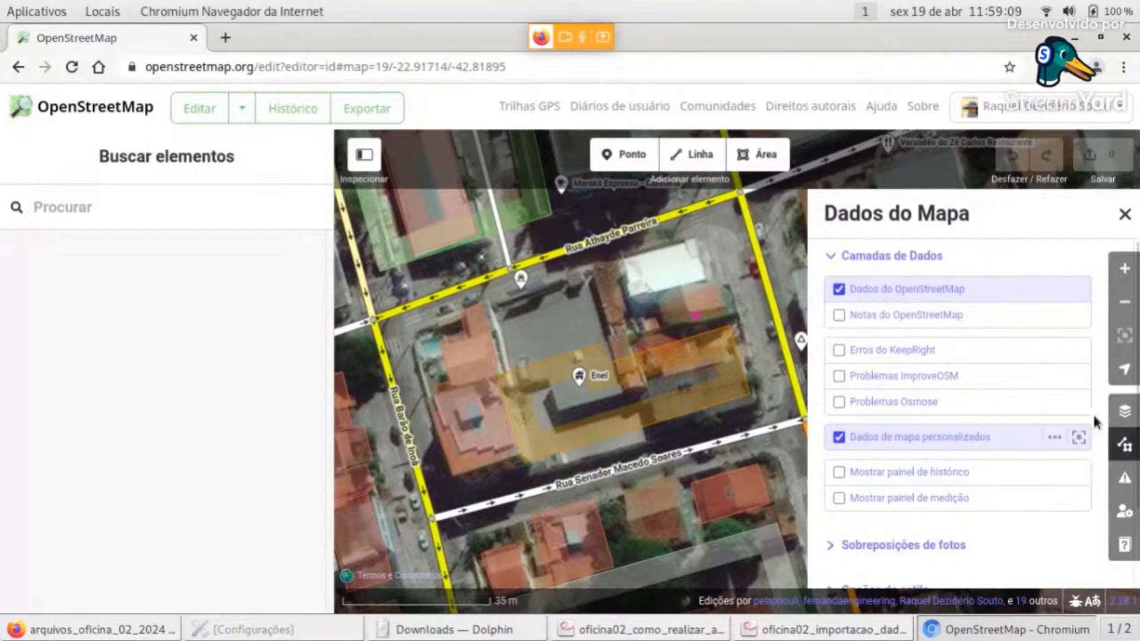
click(1124, 213)
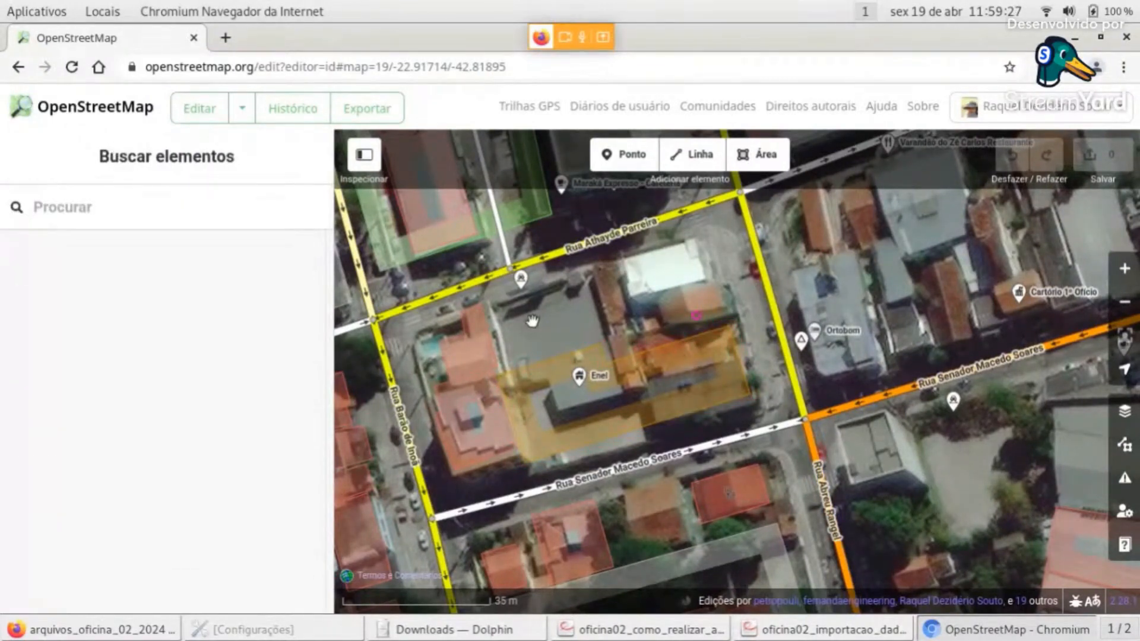
Show the tags of the imported point beside Enel as text and copy the whole tag list
click(692, 315)
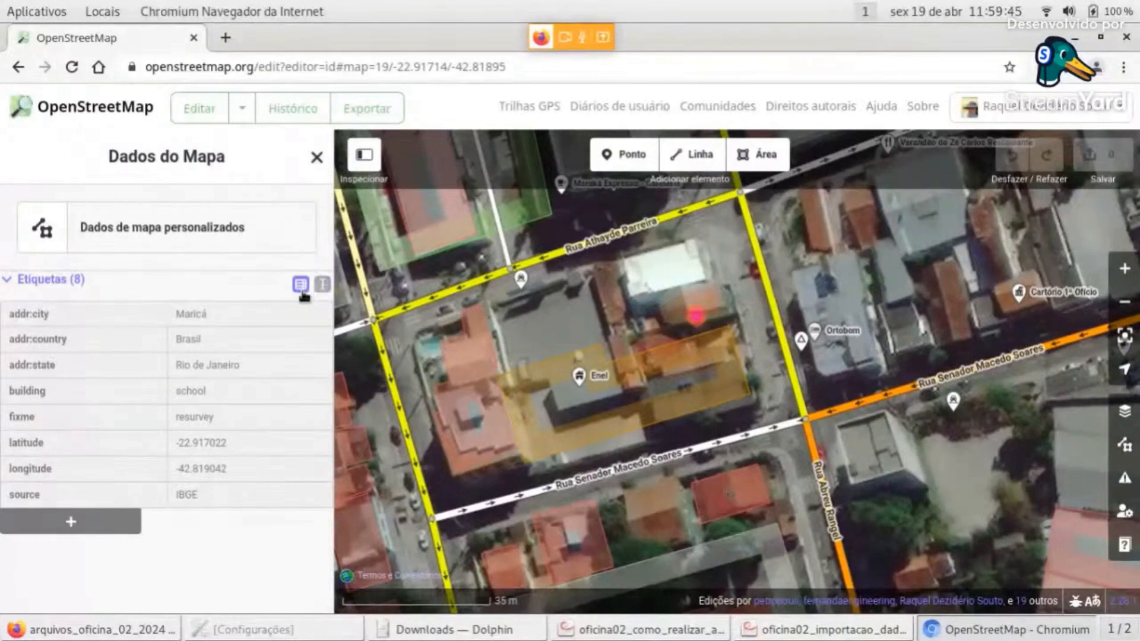
click(322, 287)
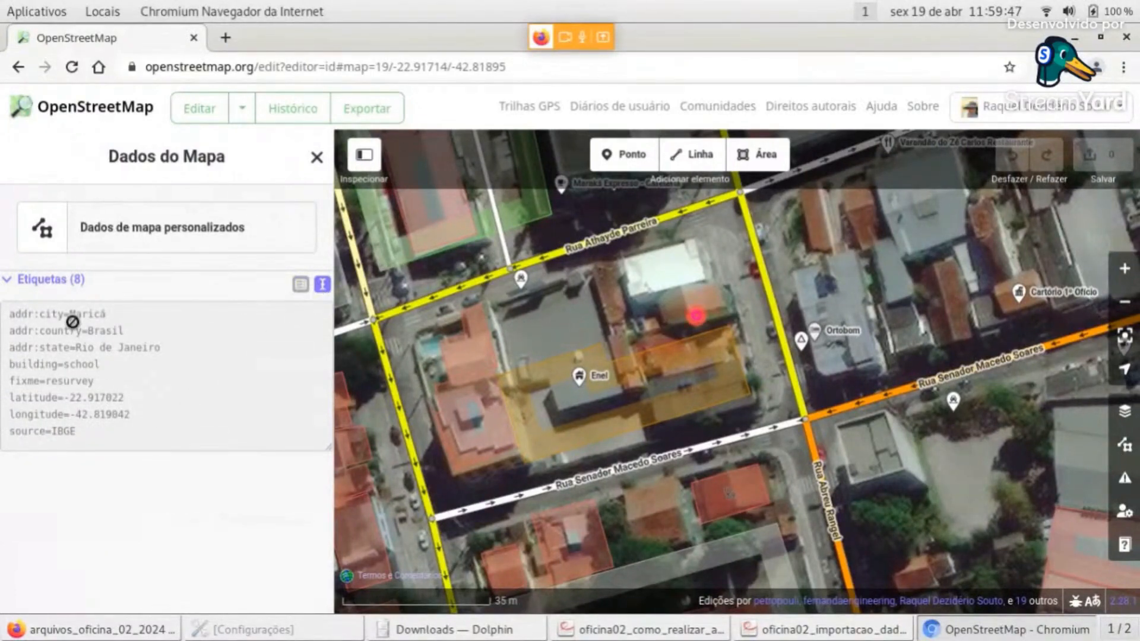
drag(86, 433, 5, 310)
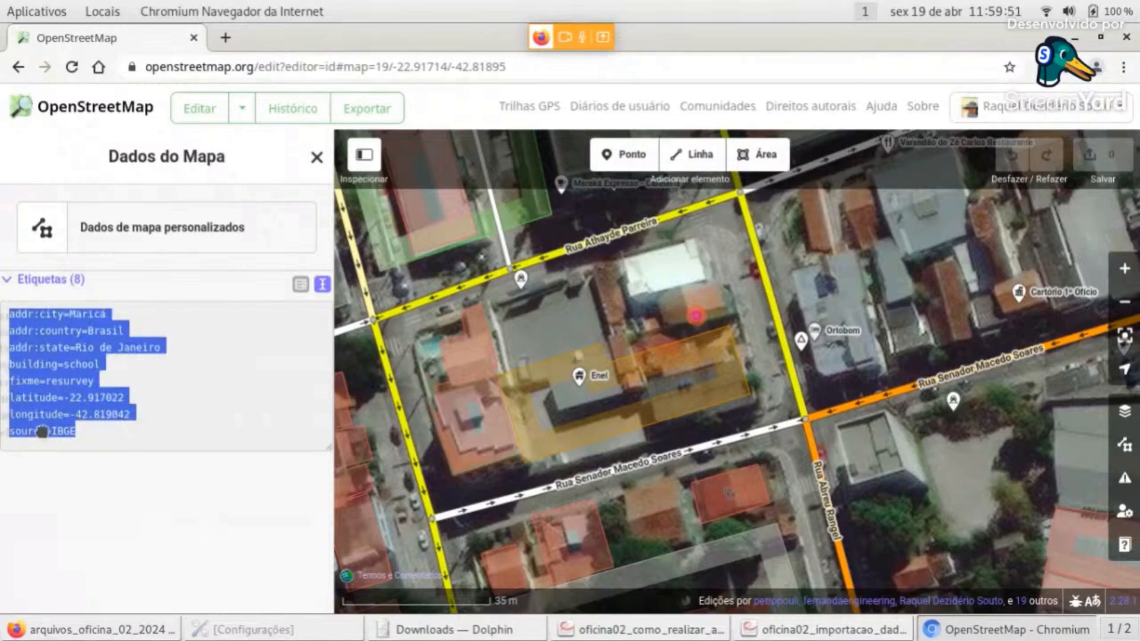
click(92, 433)
drag(110, 438, 6, 309)
right_click(71, 366)
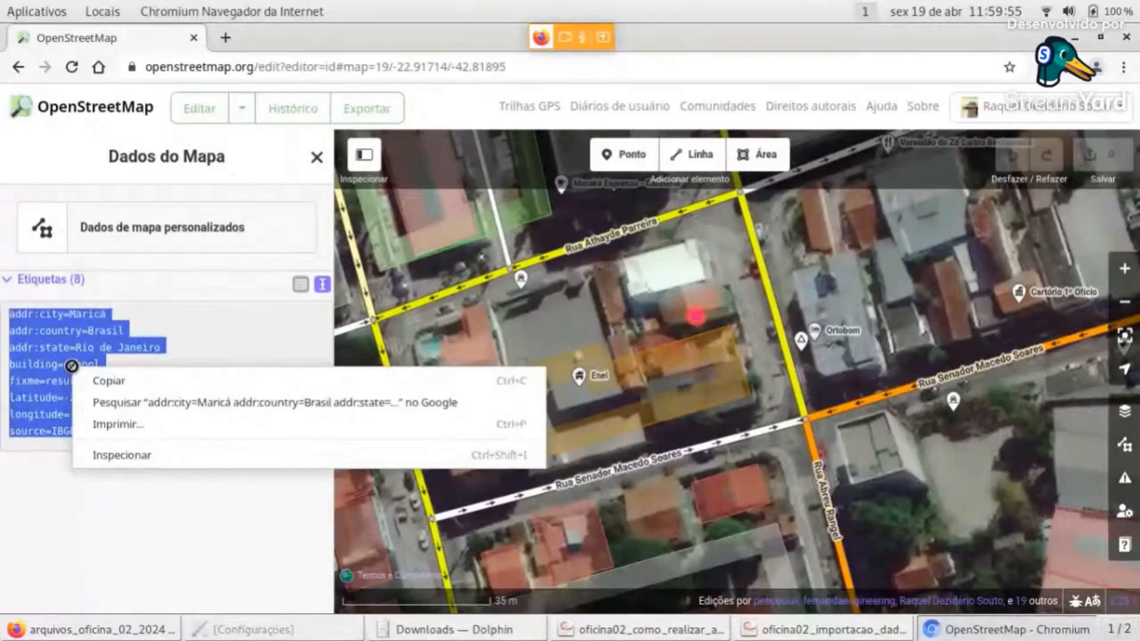
click(98, 381)
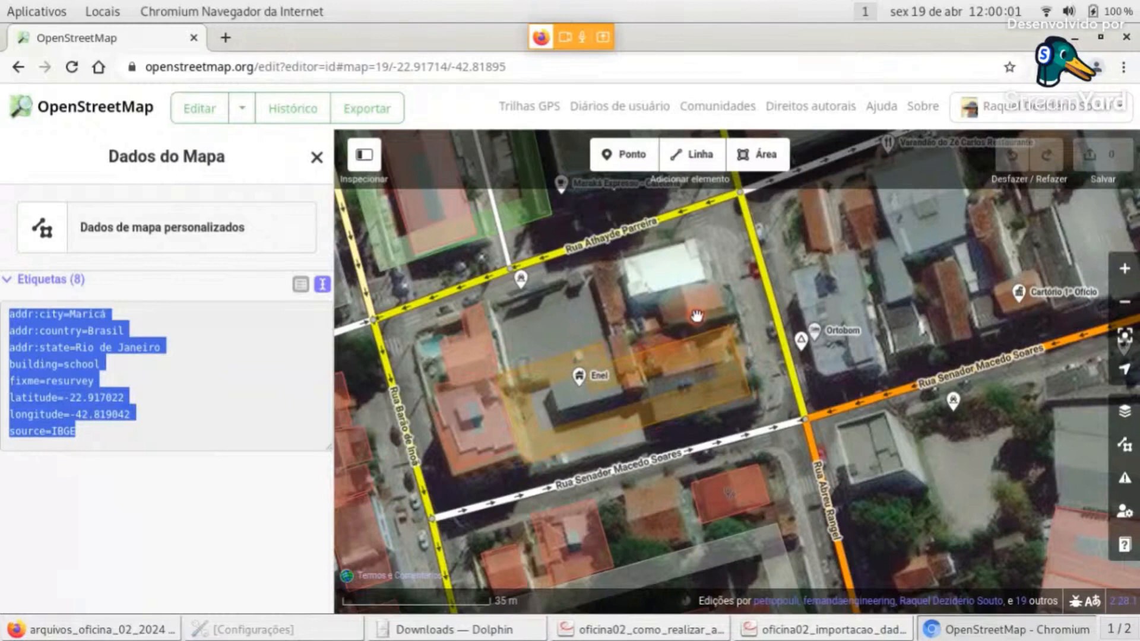
Return the tags to the table view and reselect the imported point beside Enel
click(301, 284)
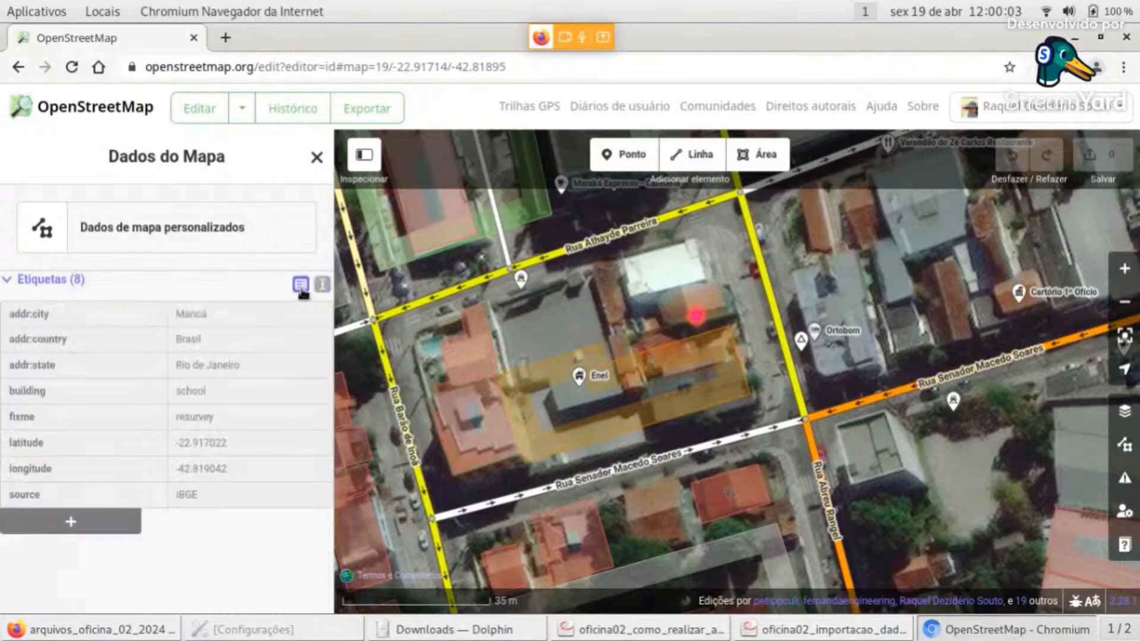
click(696, 315)
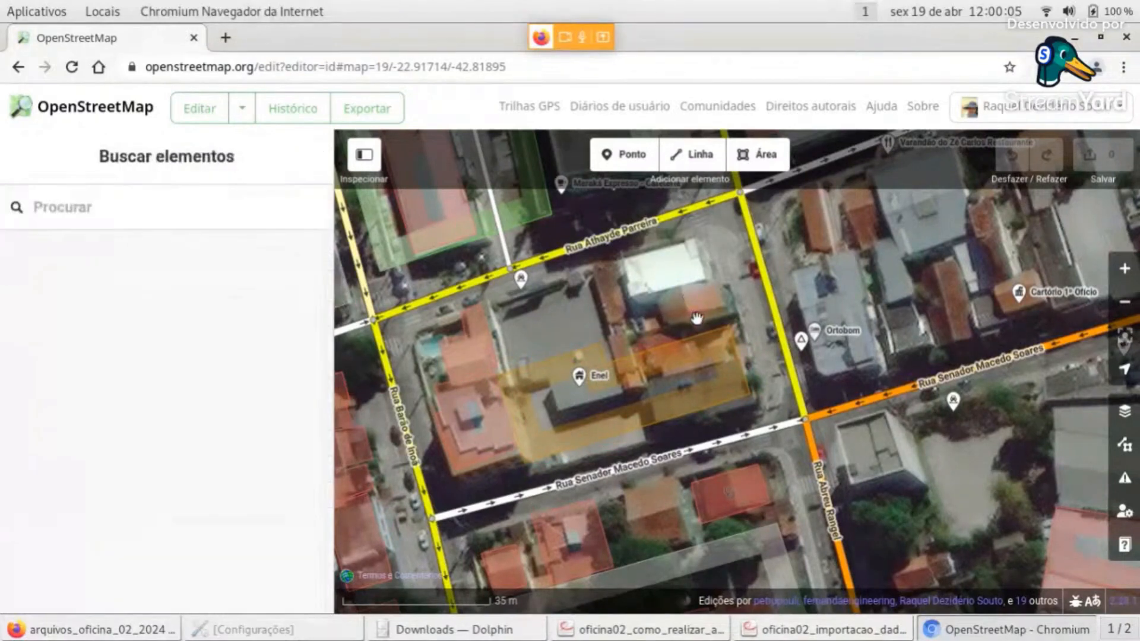
click(697, 314)
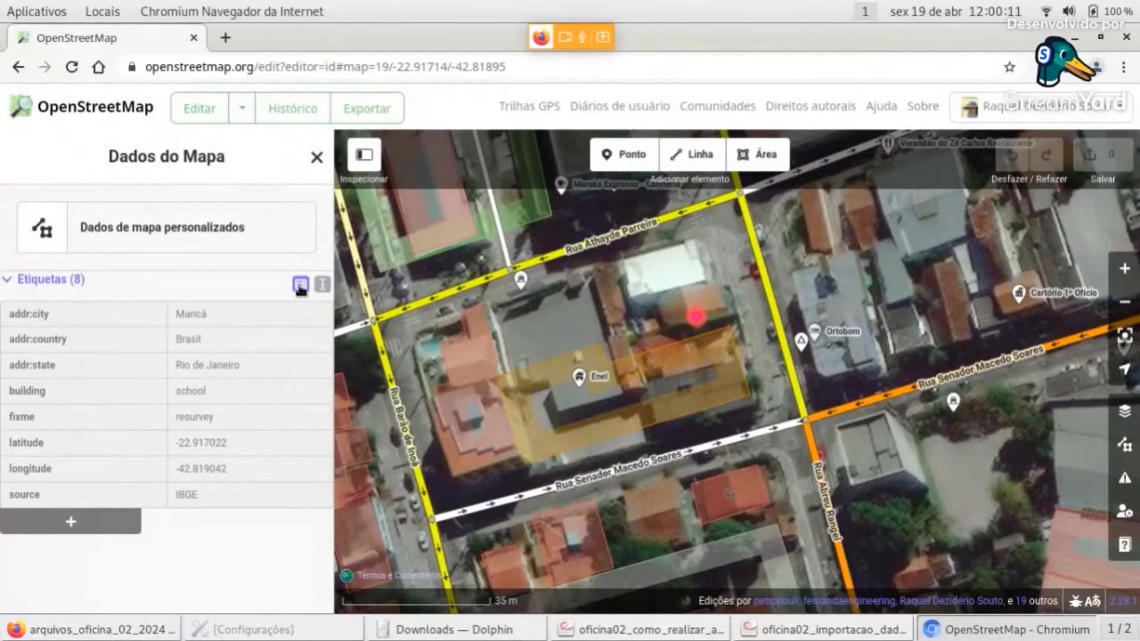
Copy the whole tag list of the imported point beside Enel as text, return it to the table view and deselect the point
click(323, 285)
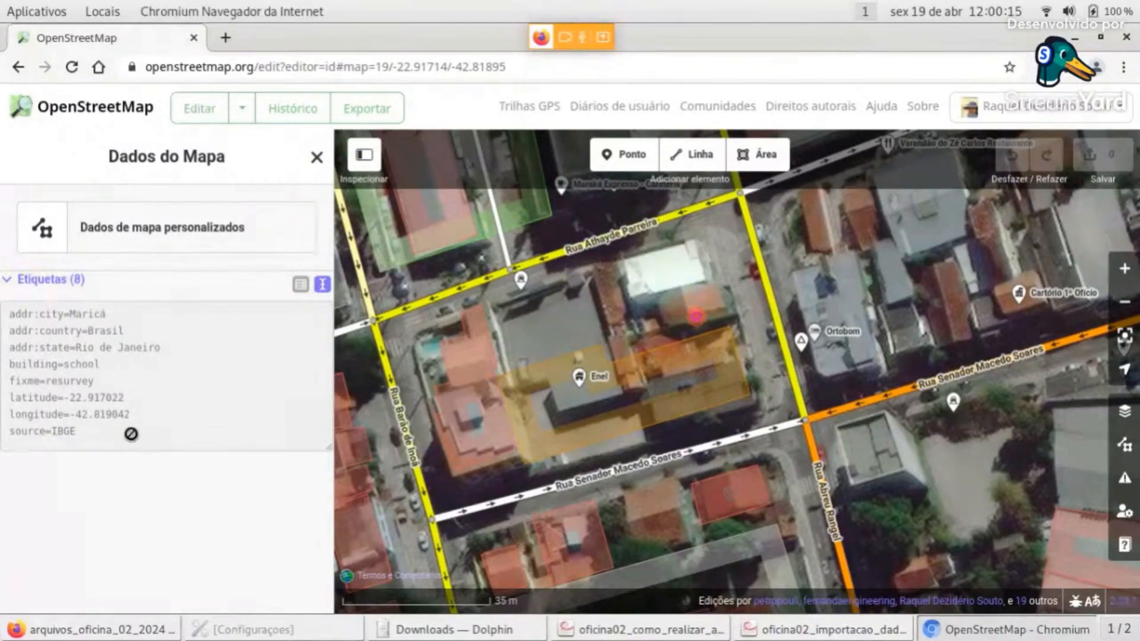
drag(48, 434, 2, 312)
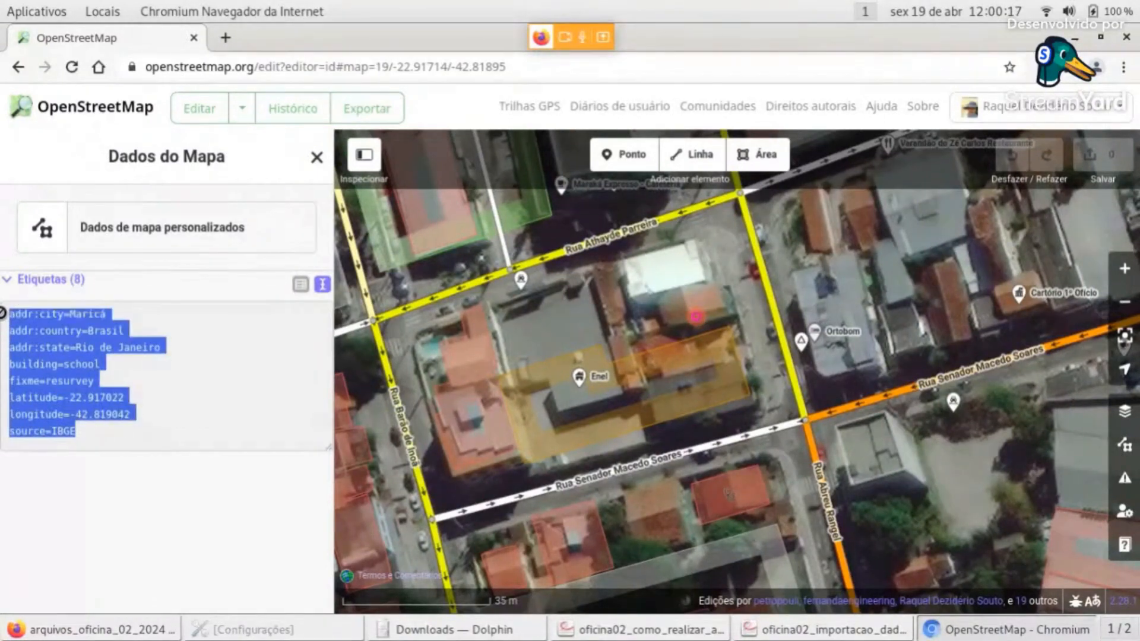
right_click(58, 344)
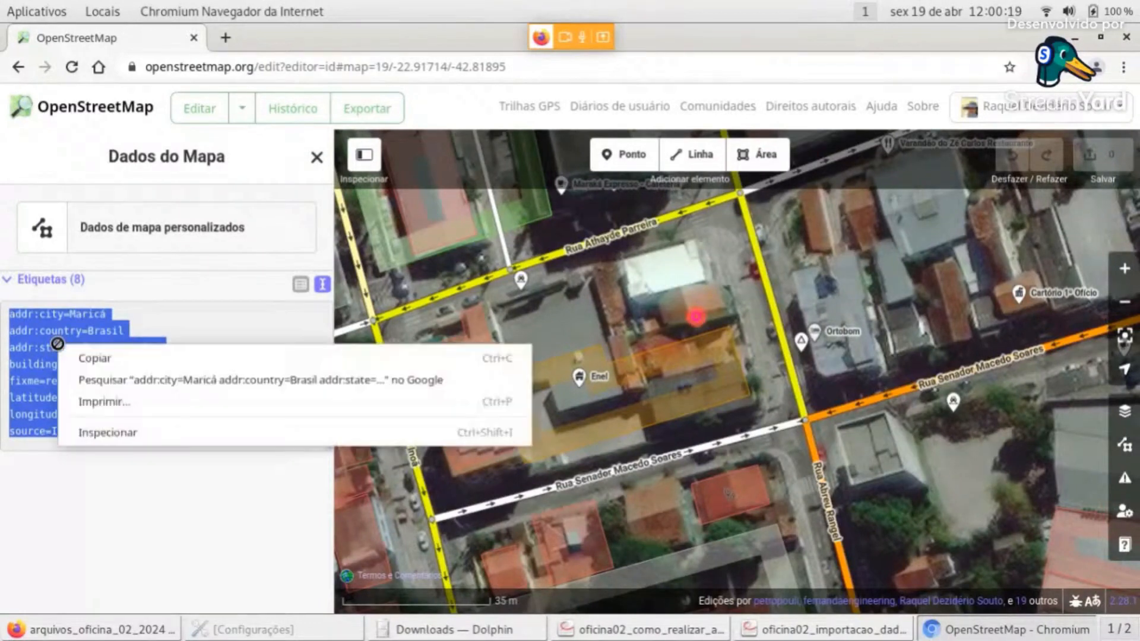
click(88, 356)
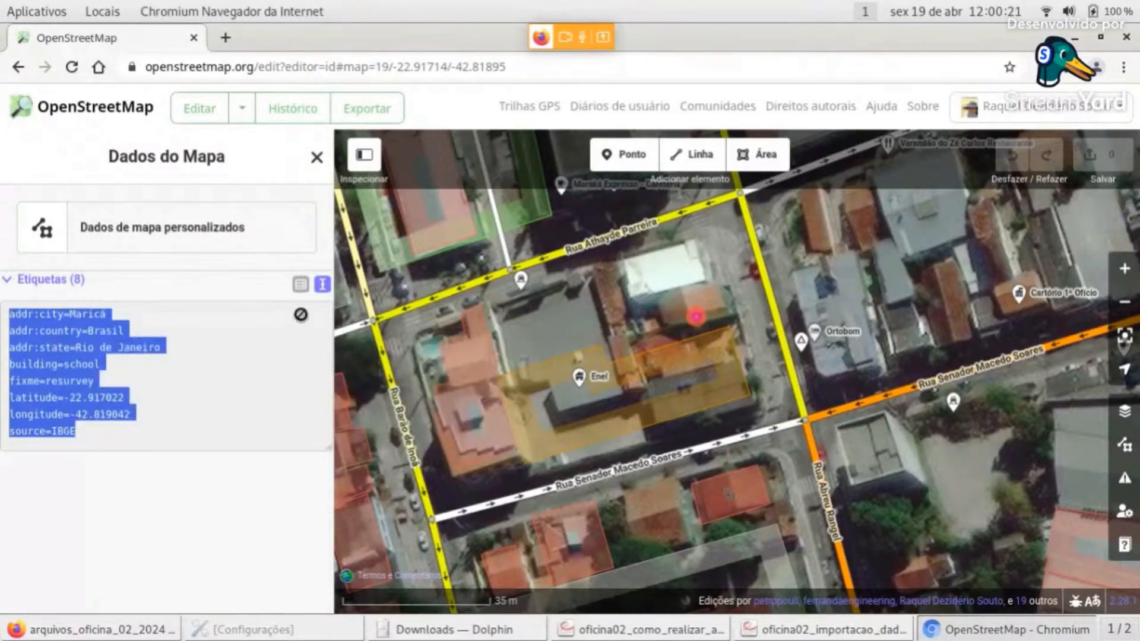
click(300, 284)
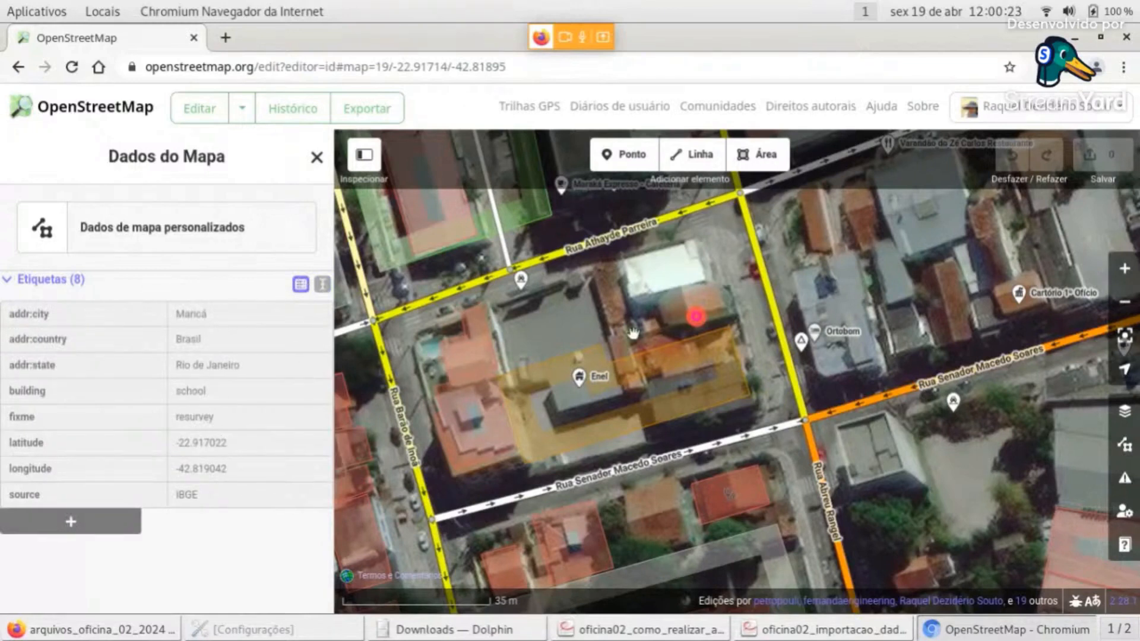
click(676, 273)
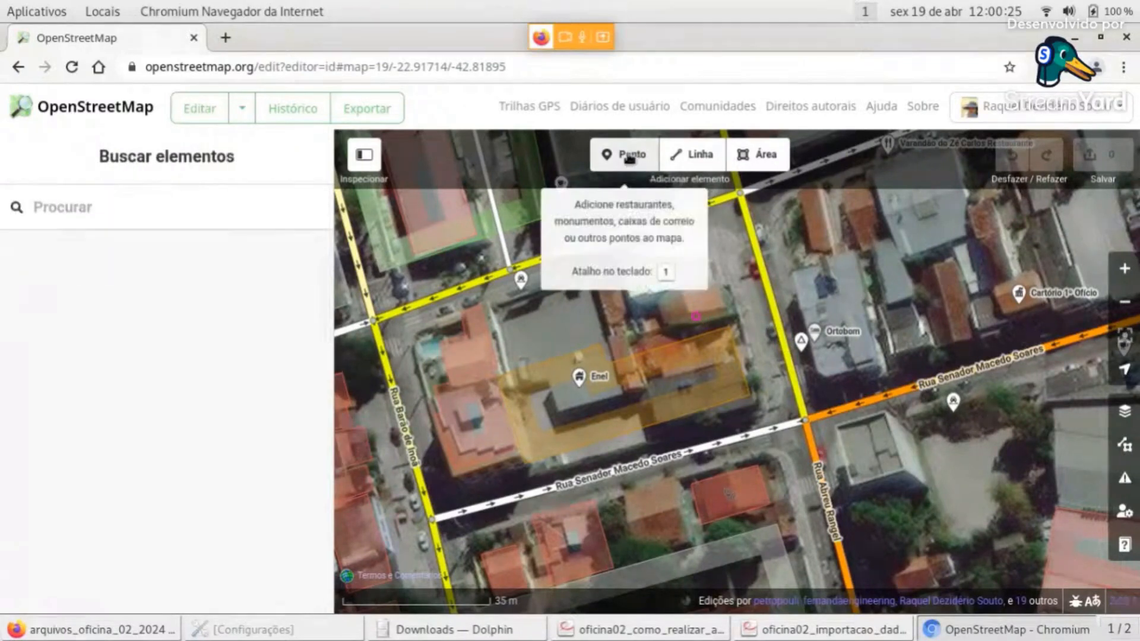
Add a point on the white-roofed building just north of the imported point and paste the copied tag list into its tags as text
click(629, 156)
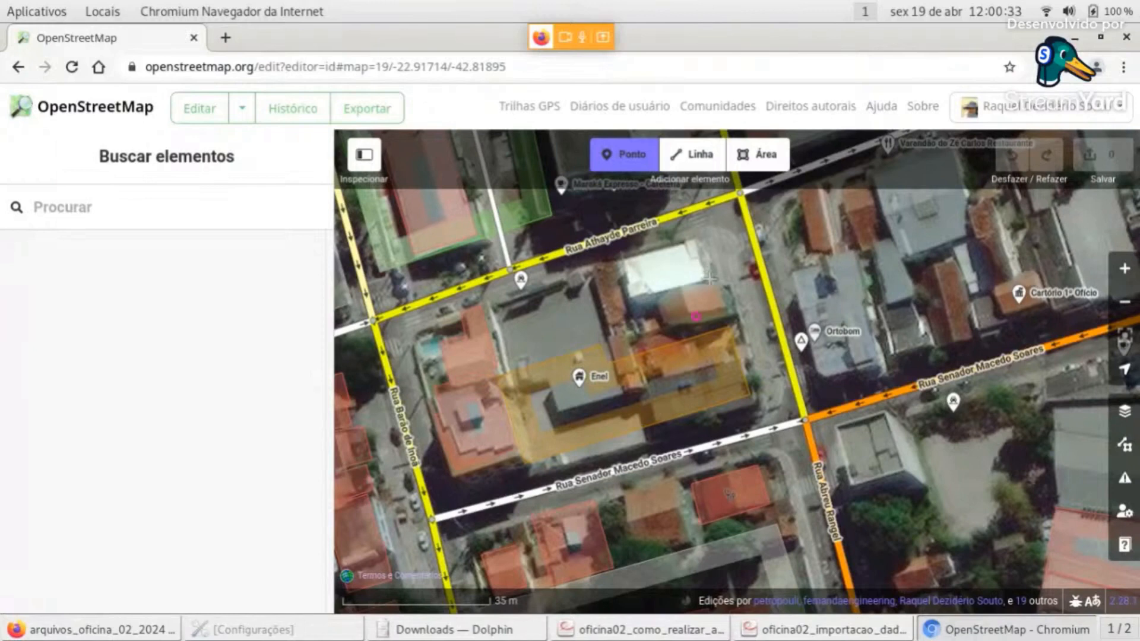
click(678, 273)
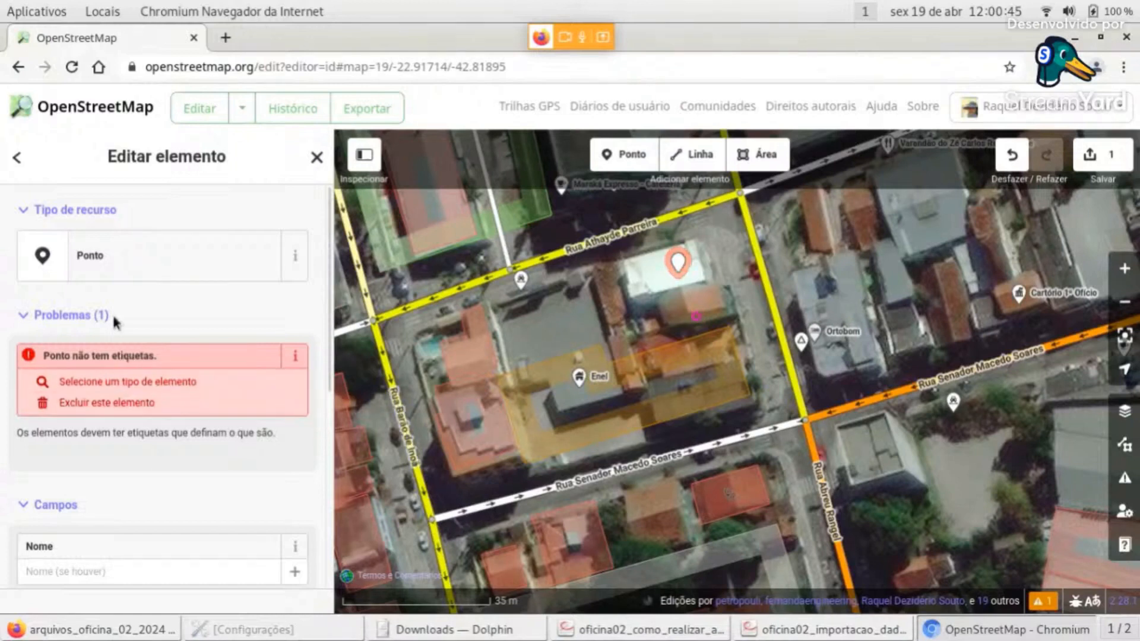
scroll(107, 419, down, 5)
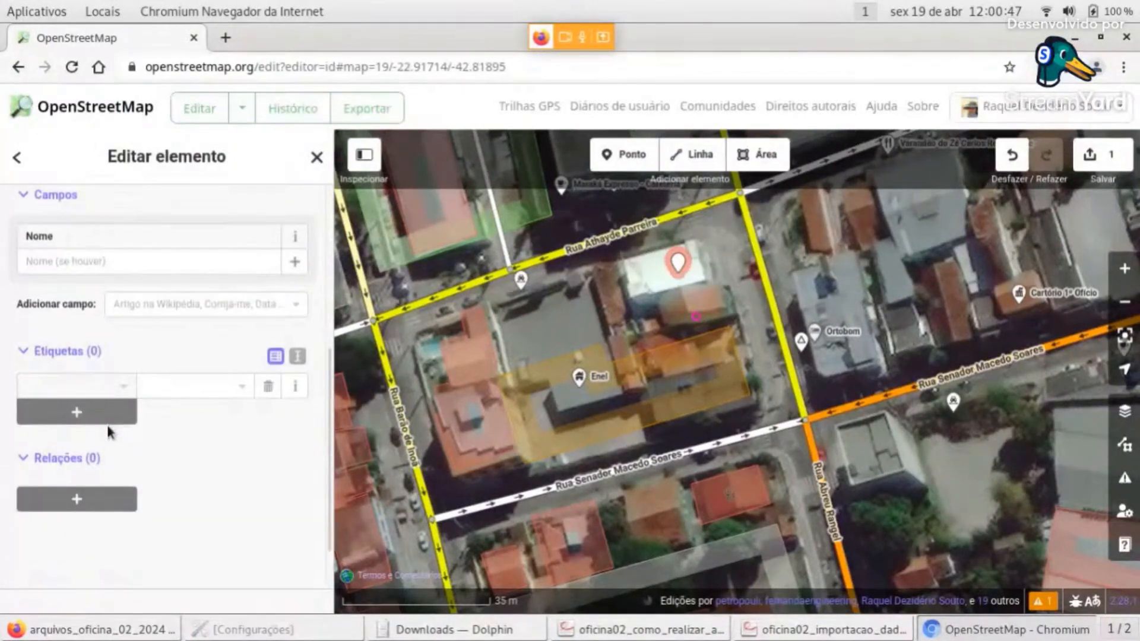
scroll(108, 432, down, 2)
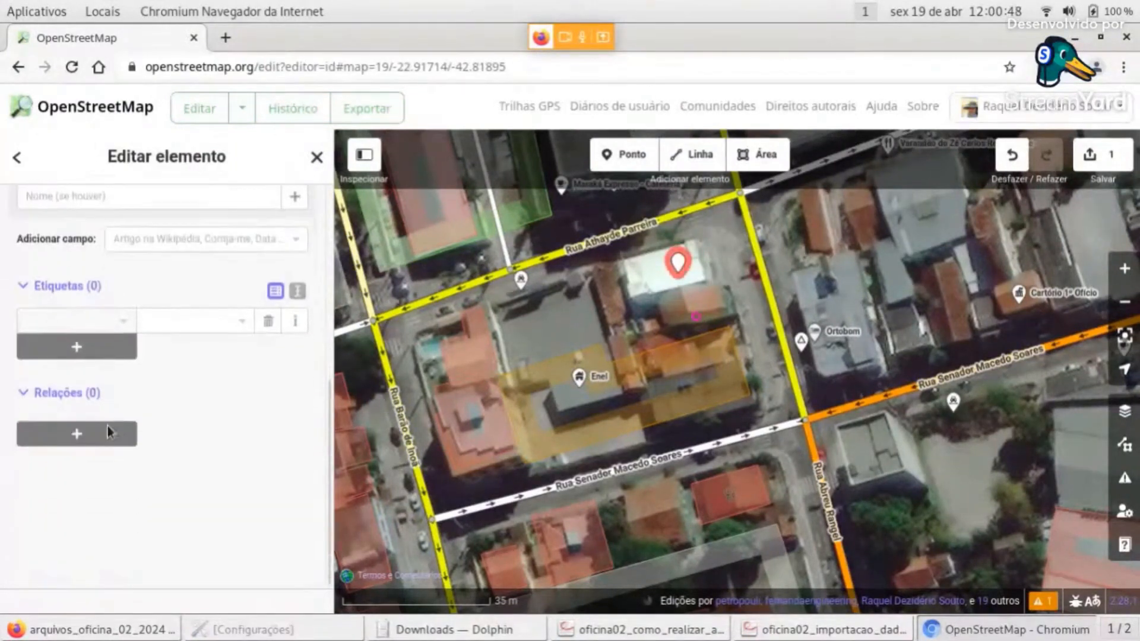
click(296, 292)
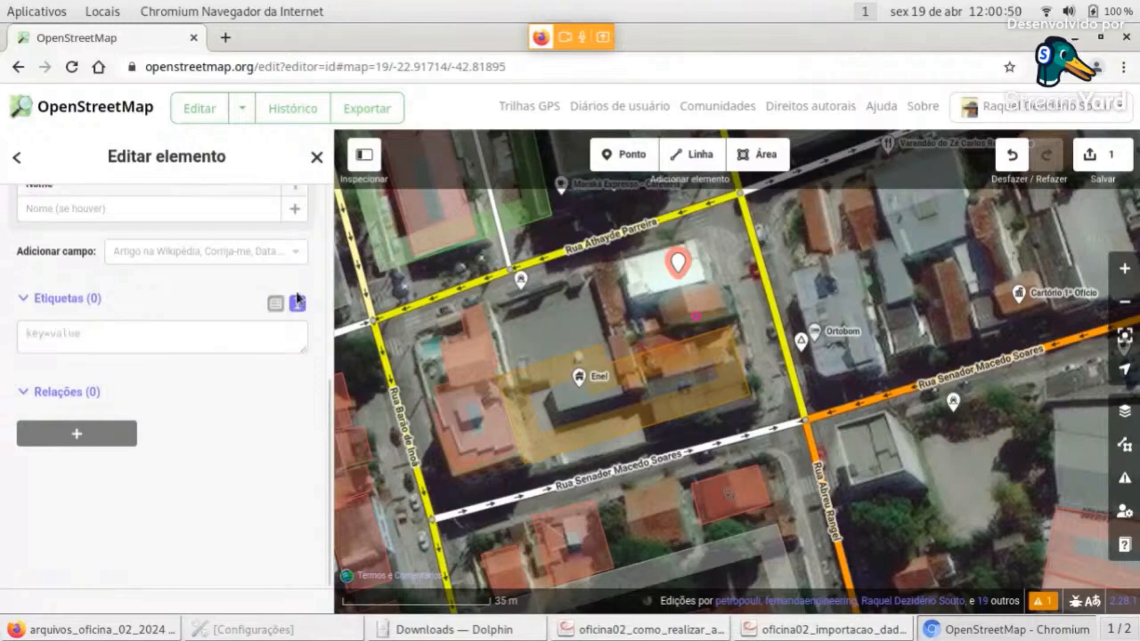
click(252, 337)
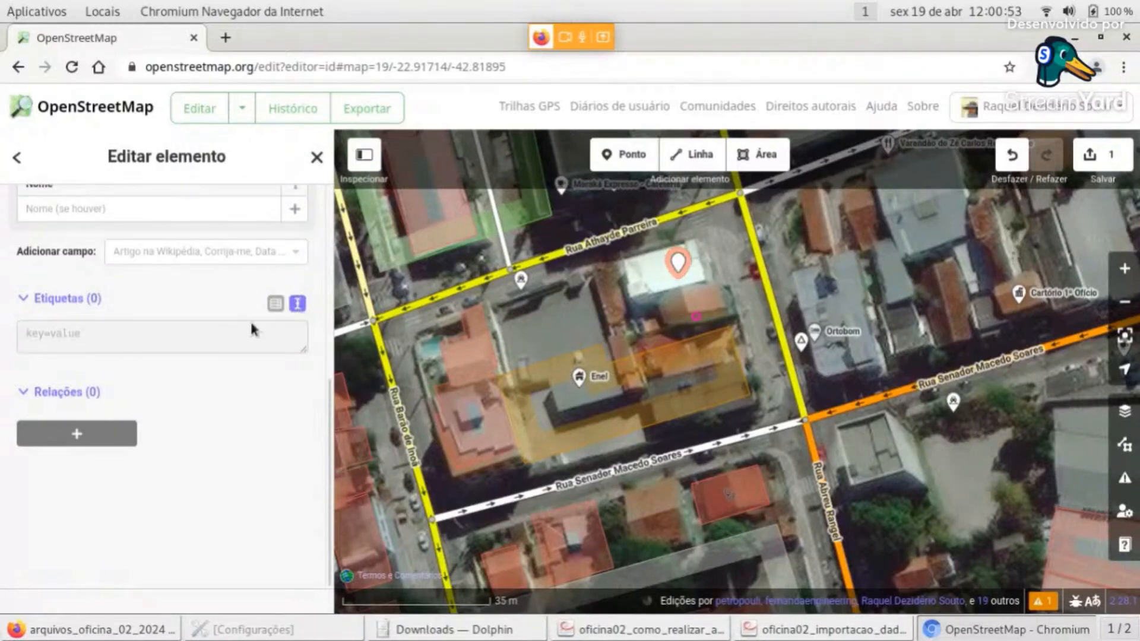
right_click(135, 336)
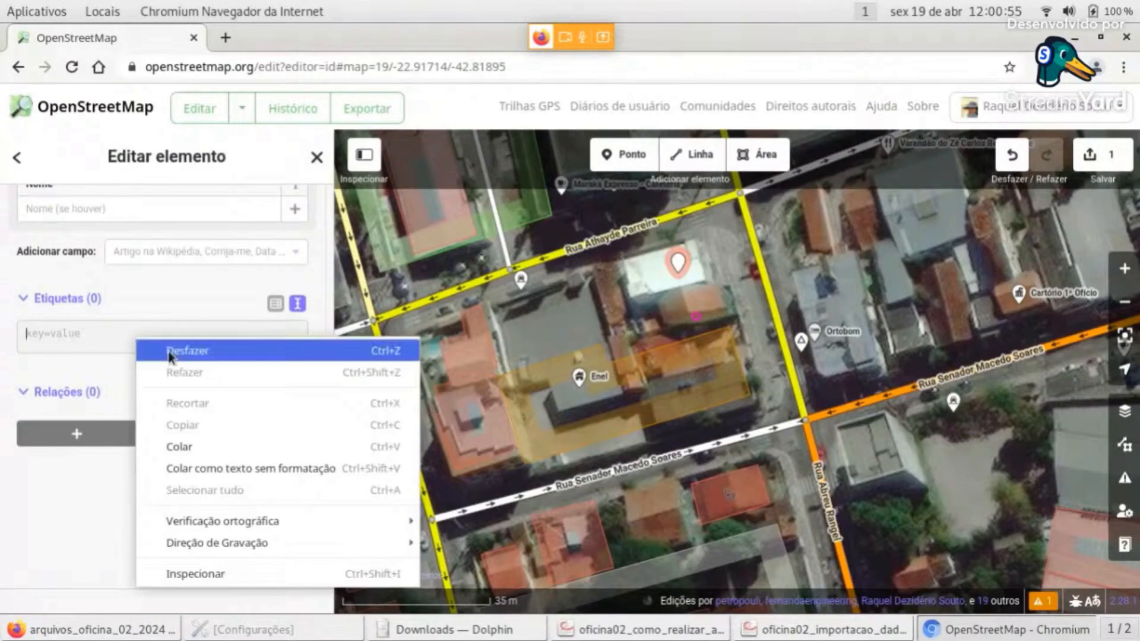
click(205, 444)
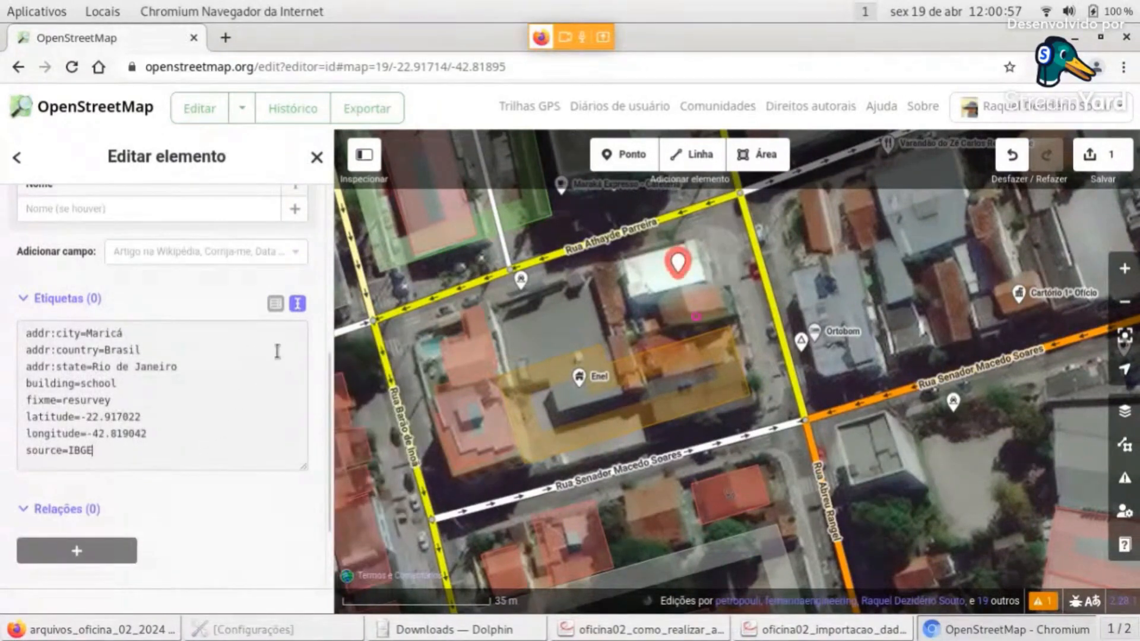
Apply the pasted tags to the new point, show them in the table view and deselect the point
click(275, 305)
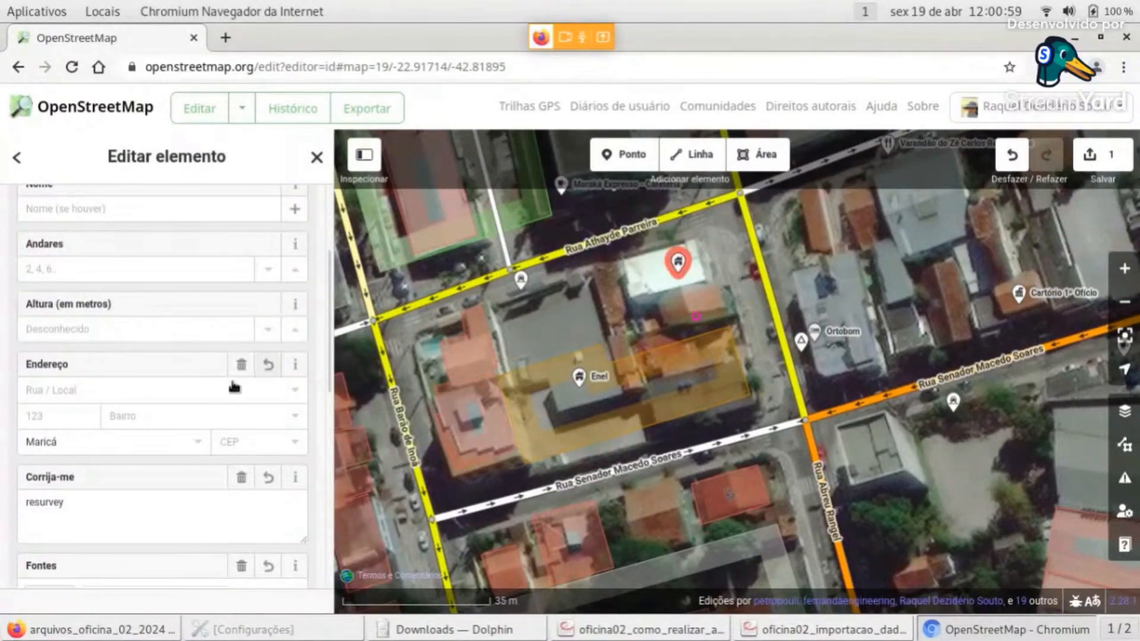
scroll(220, 439, down, 3)
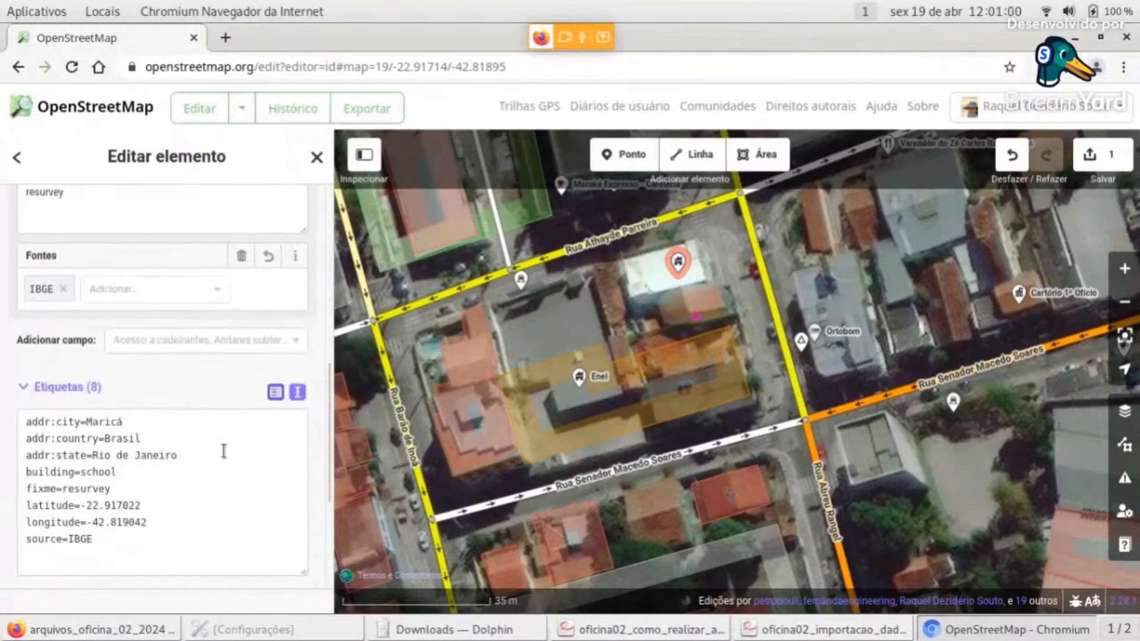
click(275, 393)
scroll(236, 453, down, 3)
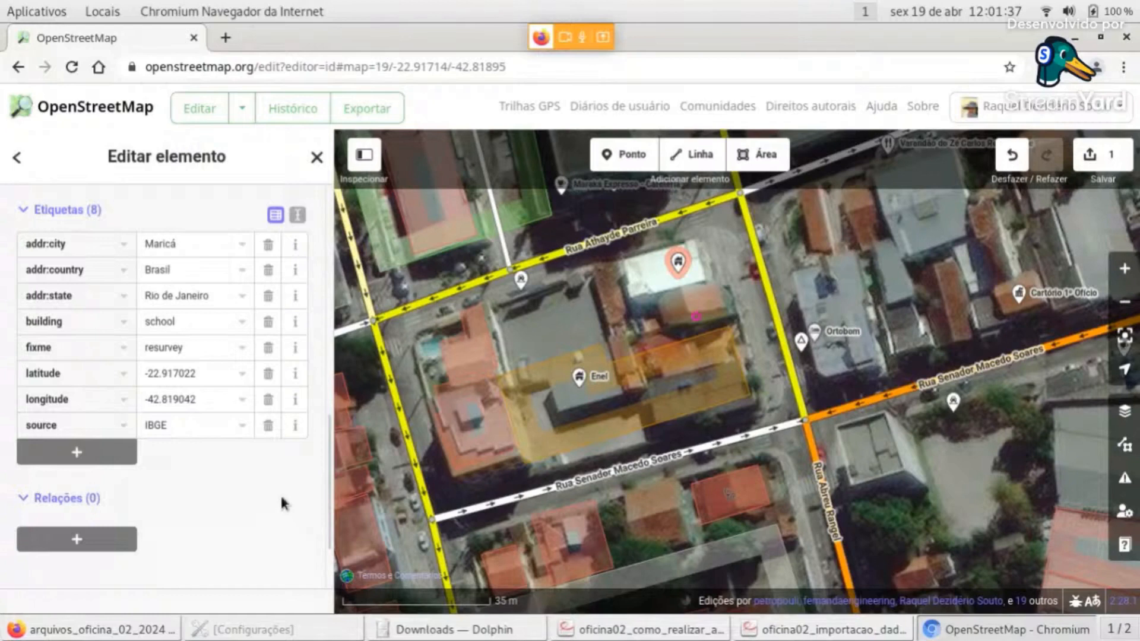
click(712, 270)
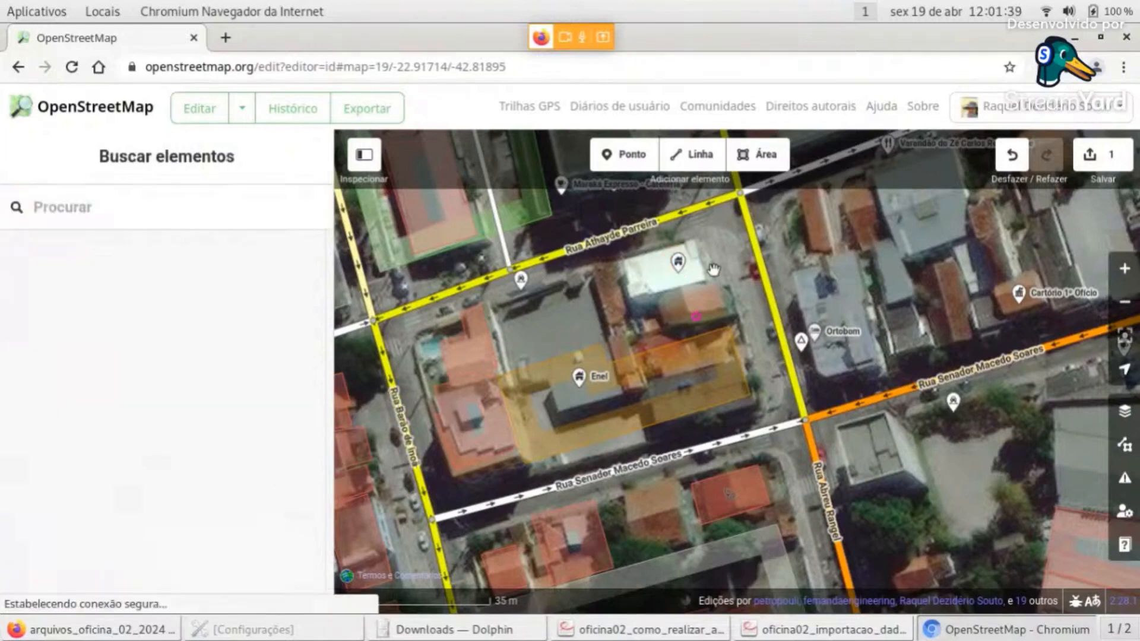
Inspect the tags of the imported point on Rua Abreu Rangel, beside the large school block
scroll(718, 306, down, 5)
scroll(718, 305, down, 5)
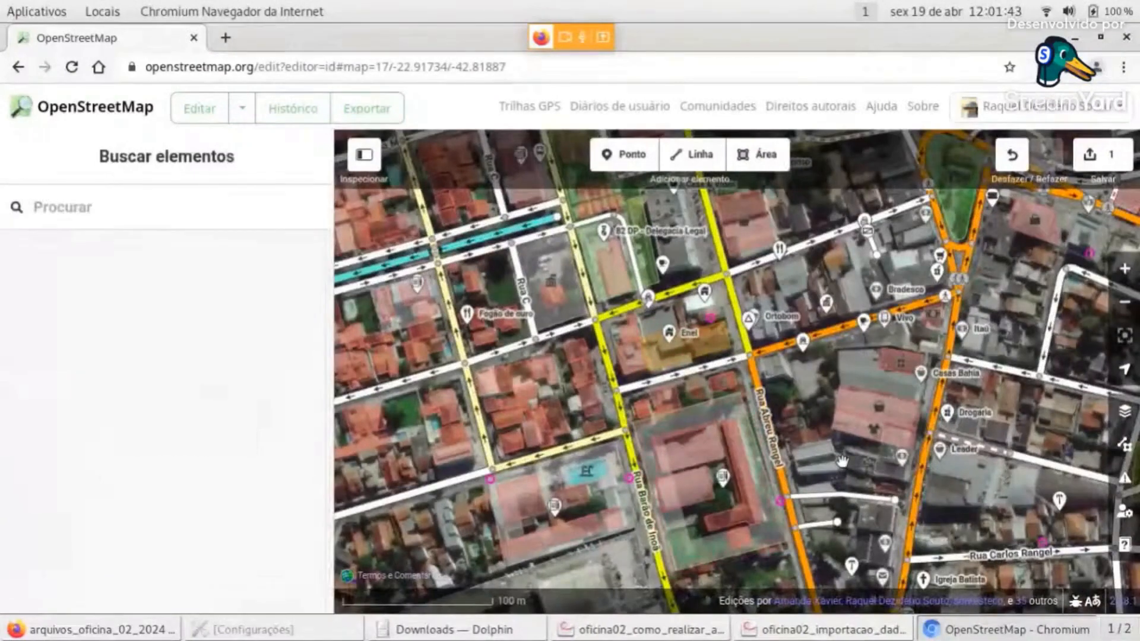
drag(826, 447, 751, 366)
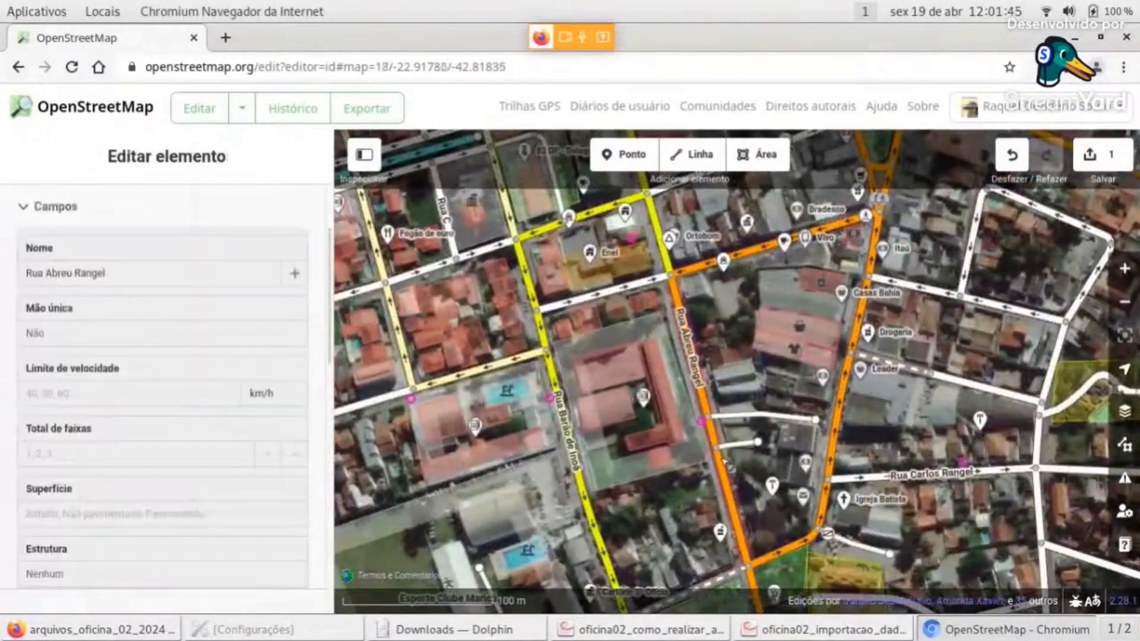
scroll(724, 466, up, 1)
scroll(725, 466, up, 2)
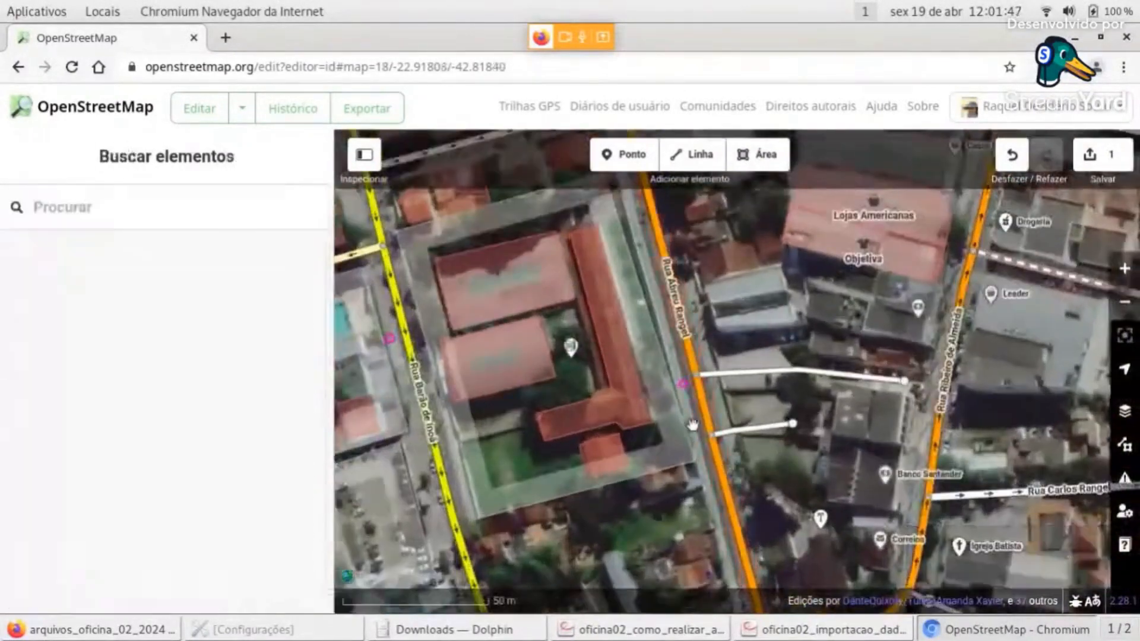
click(683, 383)
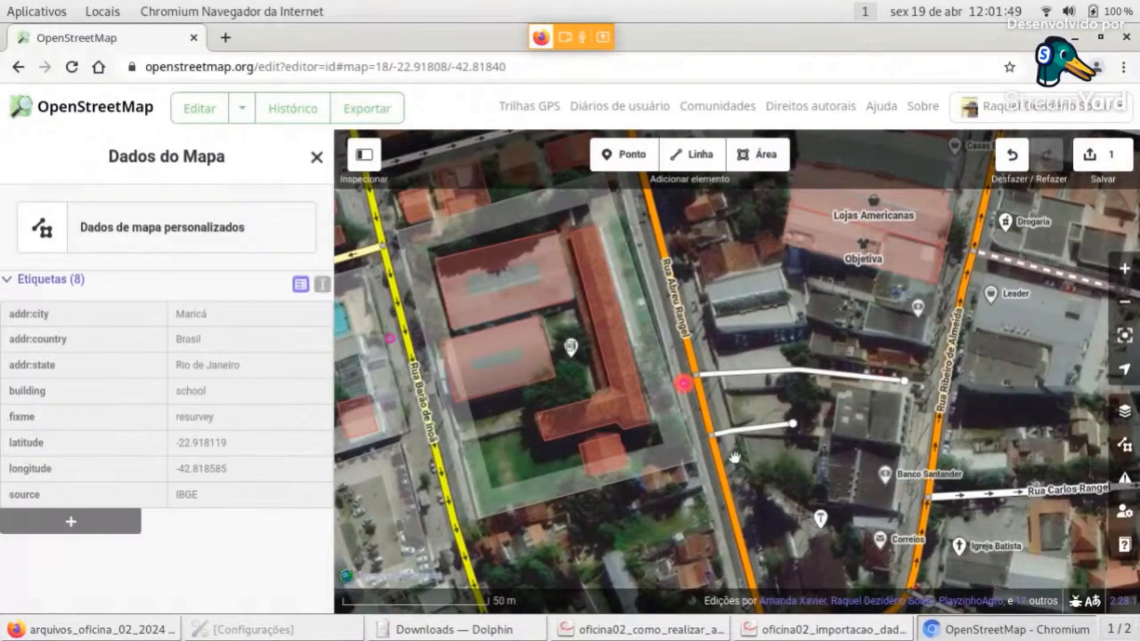
Apply the suggested tag update operator:wikidata=Q48855361 to the Colégio Estadual Elisiário da Matta school point and review its remaining fields
click(581, 355)
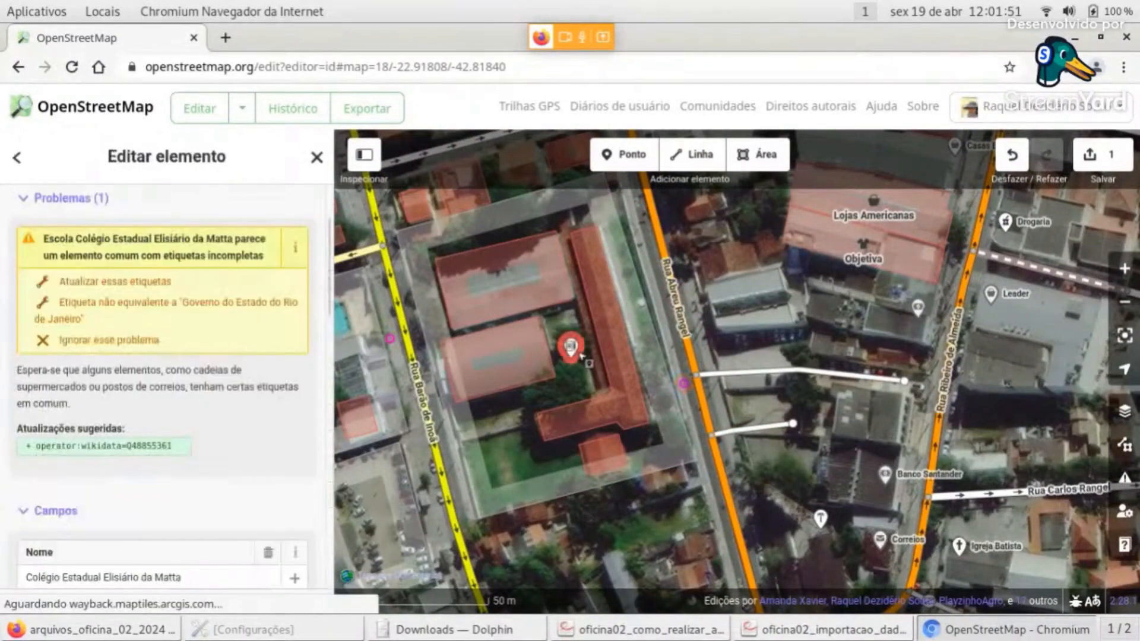
scroll(195, 401, up, 2)
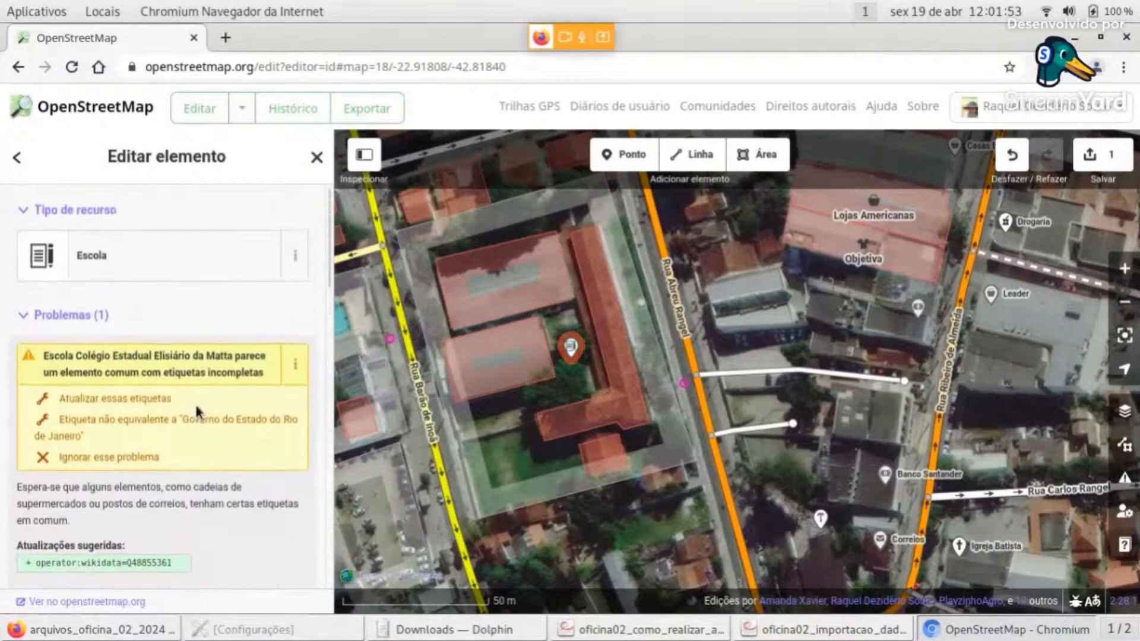
scroll(177, 333, down, 3)
scroll(176, 300, up, 3)
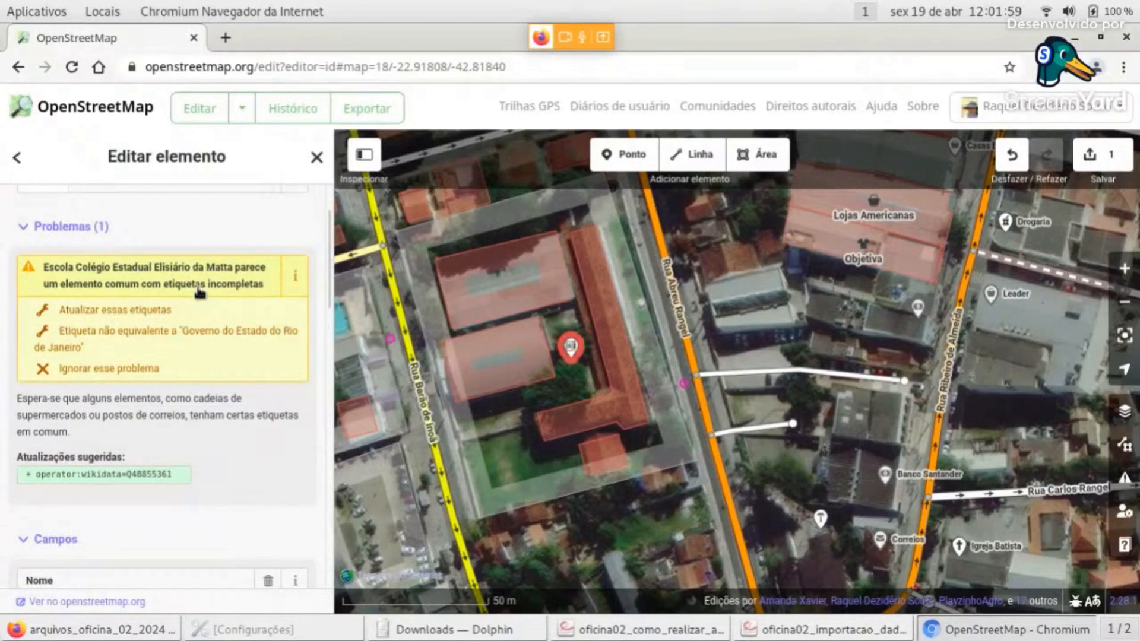
scroll(219, 376, down, 2)
scroll(221, 376, up, 2)
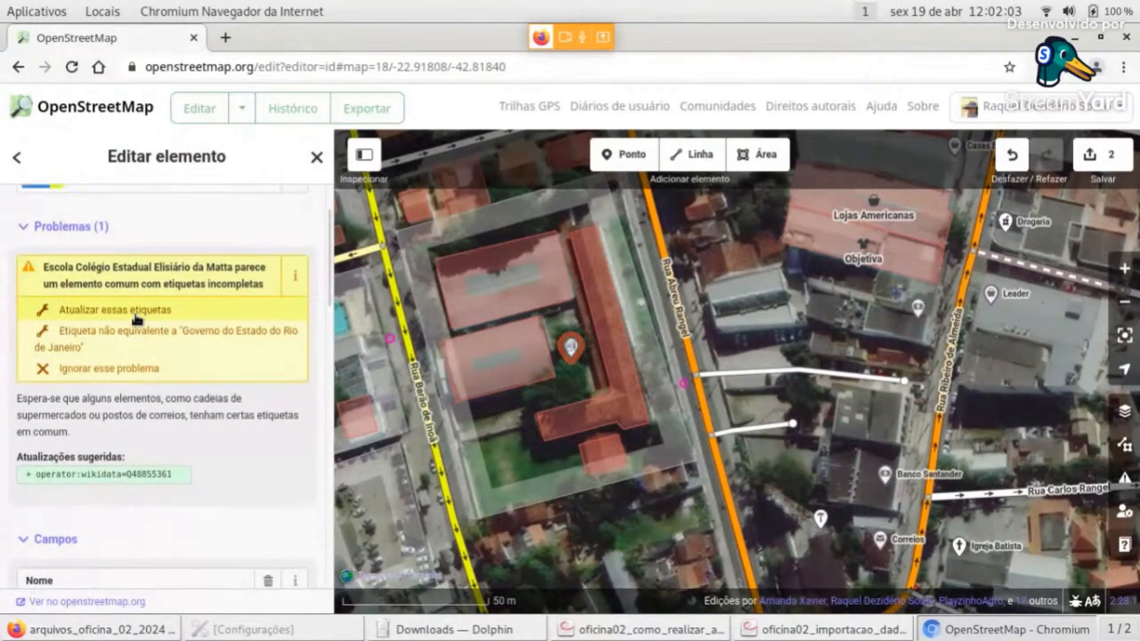
click(136, 320)
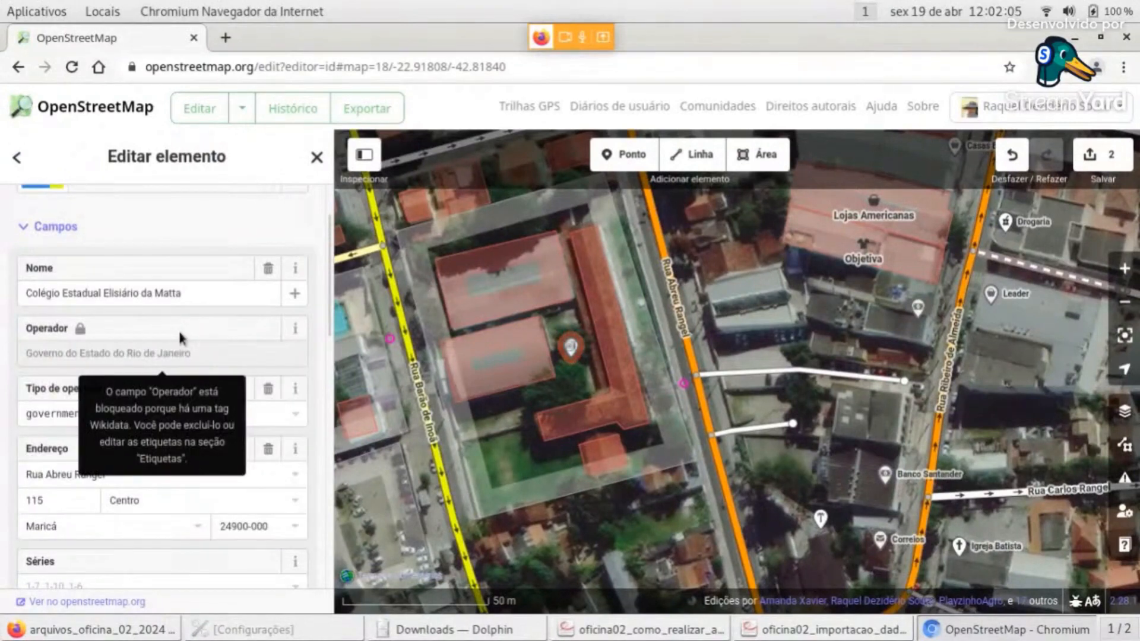
scroll(178, 337, down, 2)
scroll(171, 454, down, 6)
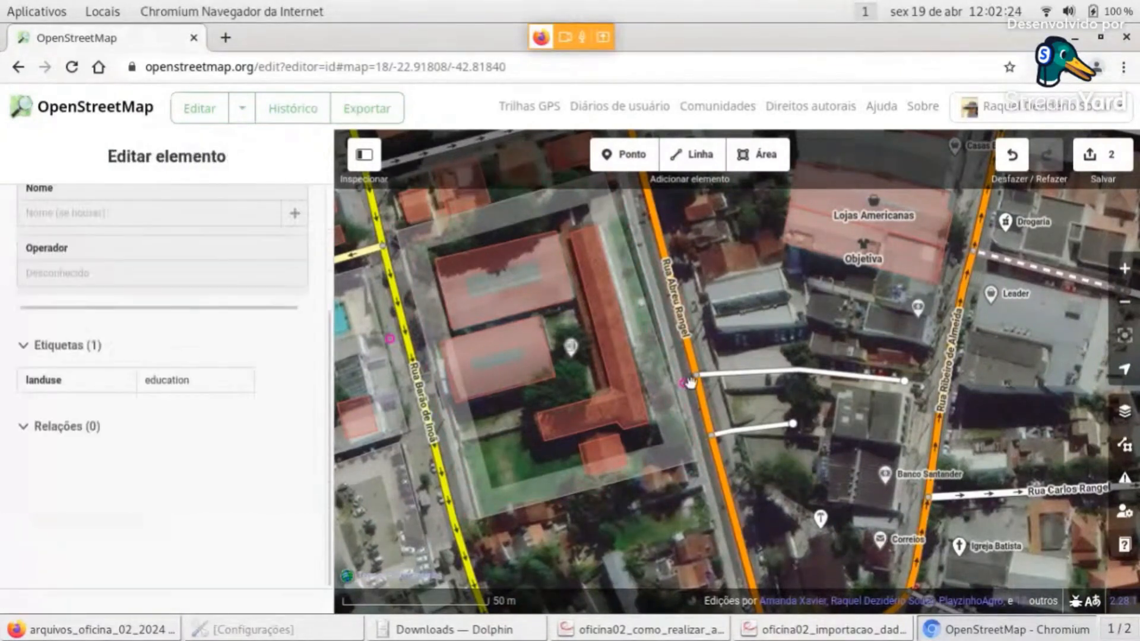
Copy the full tag list, as text, from the imported point on Rua Carlos Rangel east of Rua Ribeiro de Almeida
scroll(754, 408, down, 5)
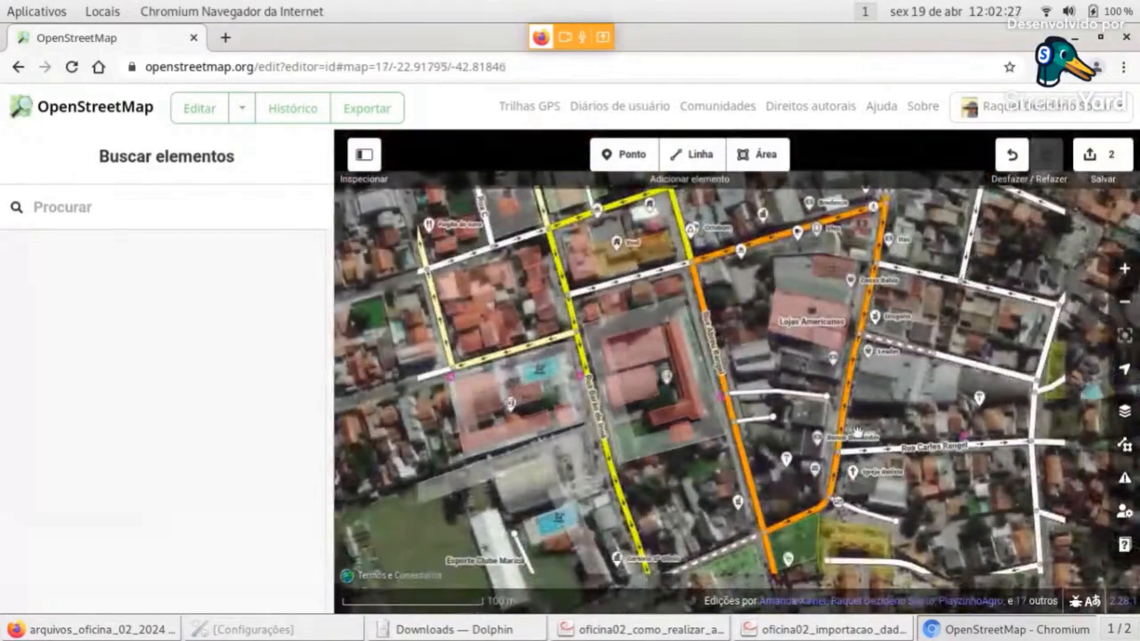
drag(857, 431, 705, 381)
scroll(705, 380, up, 5)
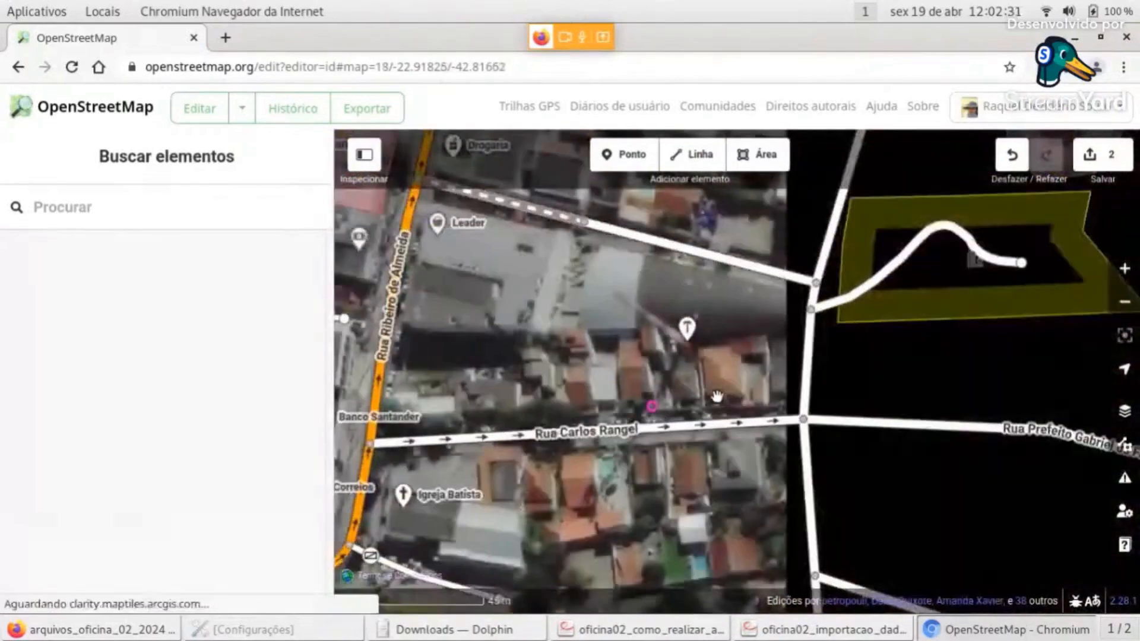
mouse_move(652, 408)
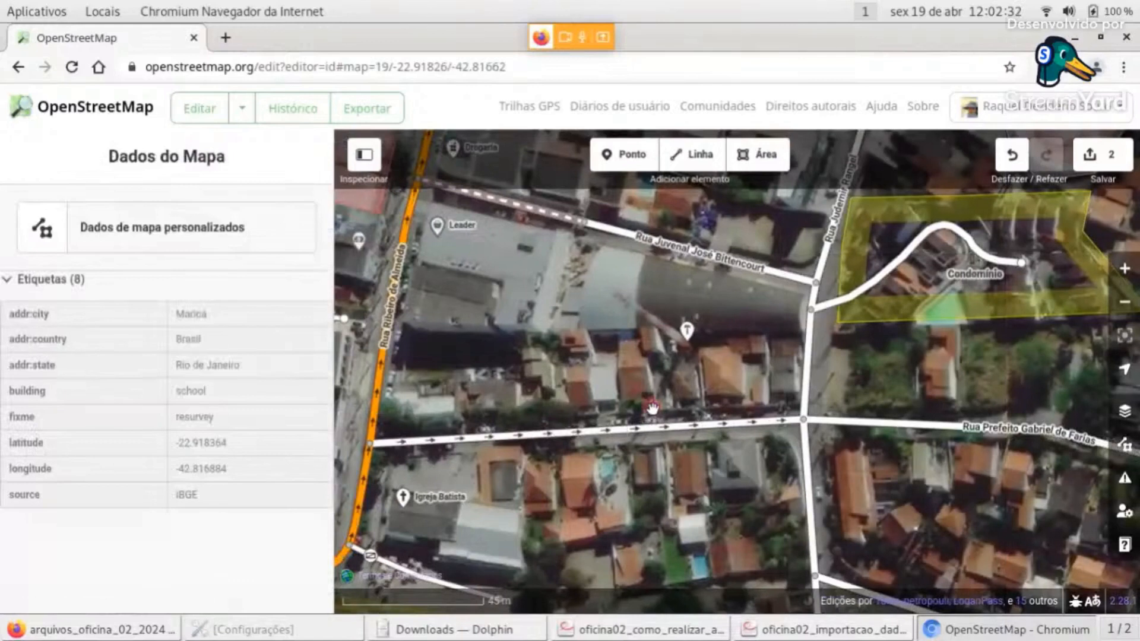
click(652, 407)
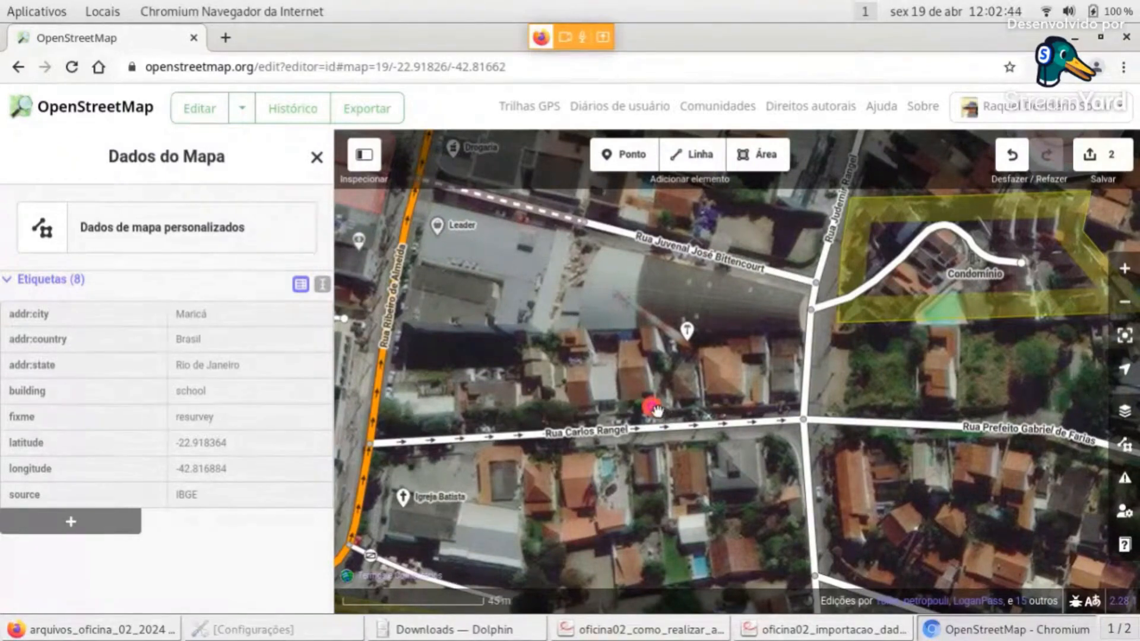
click(321, 284)
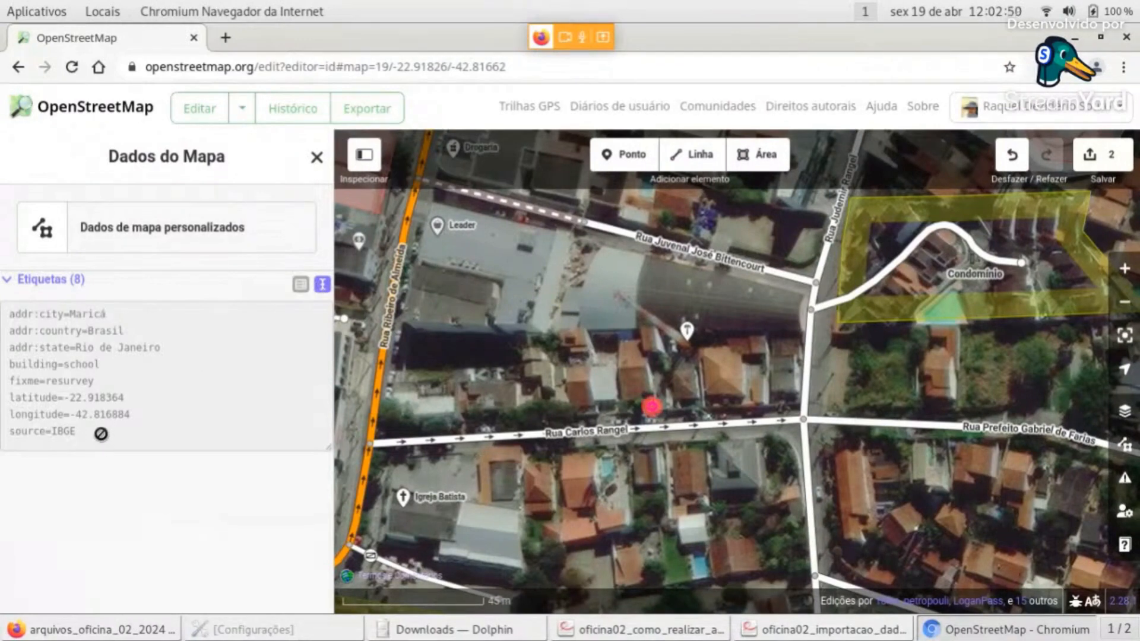
drag(81, 432, 2, 315)
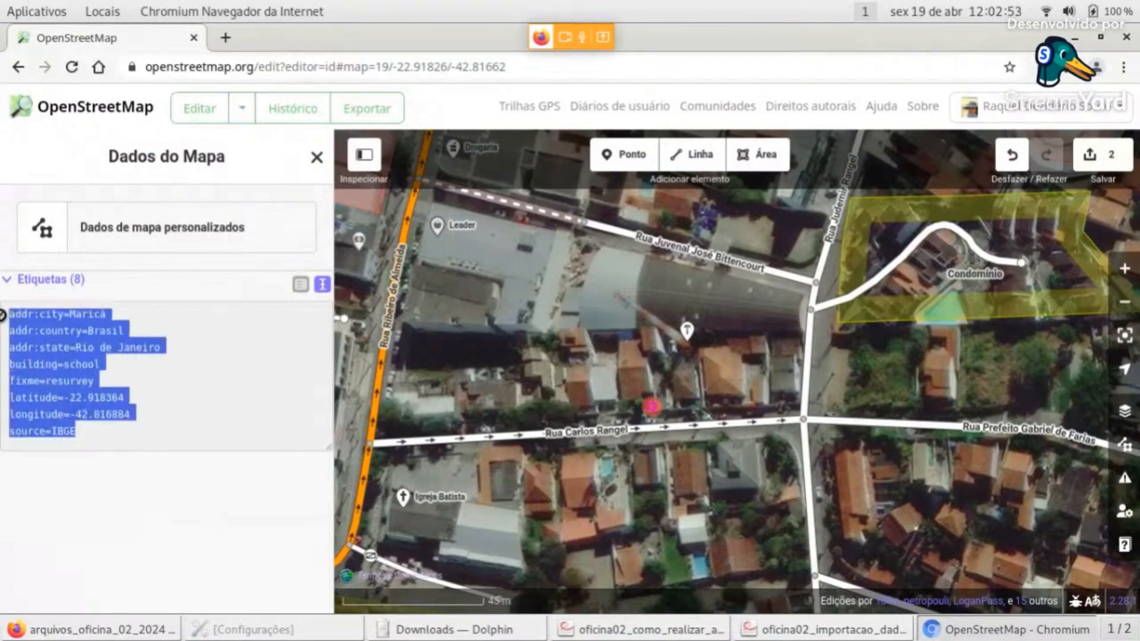
right_click(66, 330)
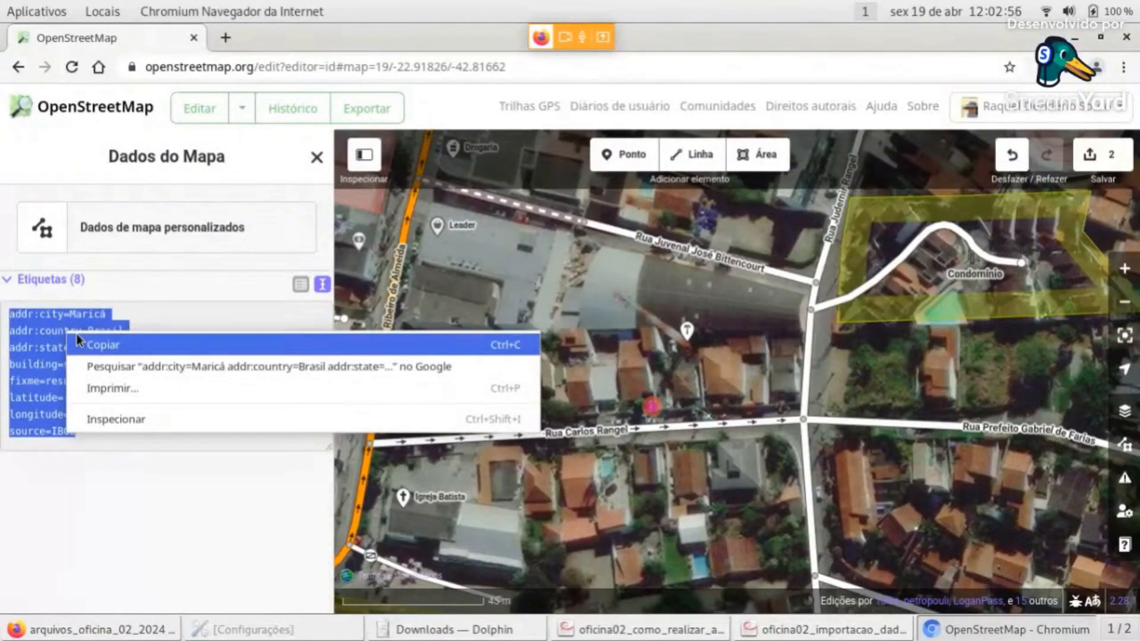
click(76, 335)
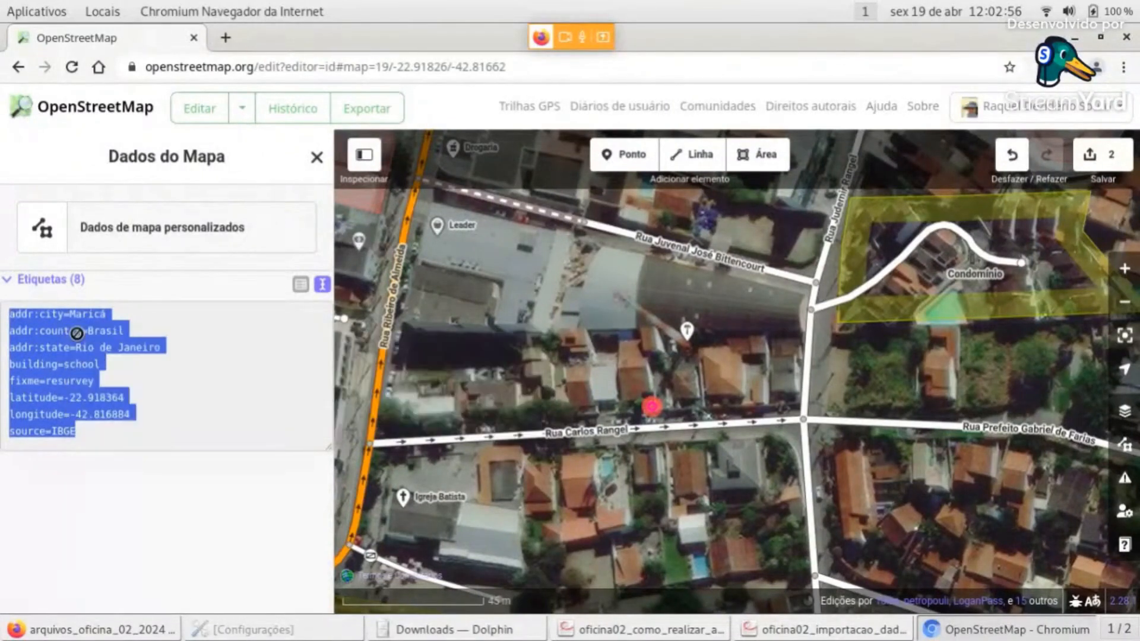
Add a point on the building just north of the imported Rua Carlos Rangel point and set its feature type to Escola
click(715, 380)
click(611, 156)
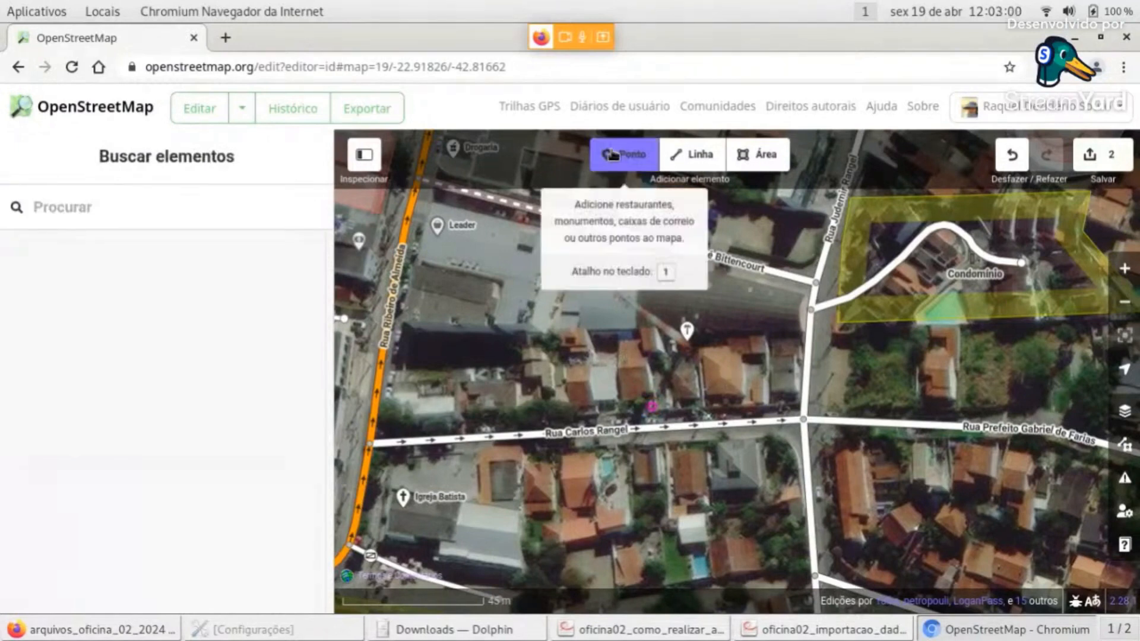
click(641, 392)
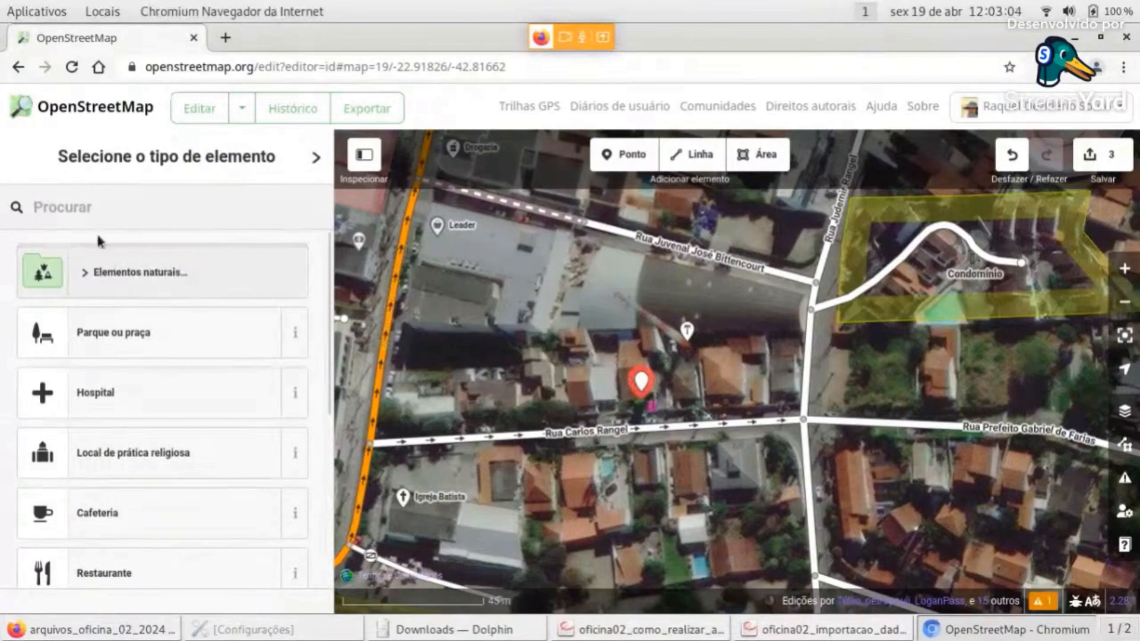
text(es)
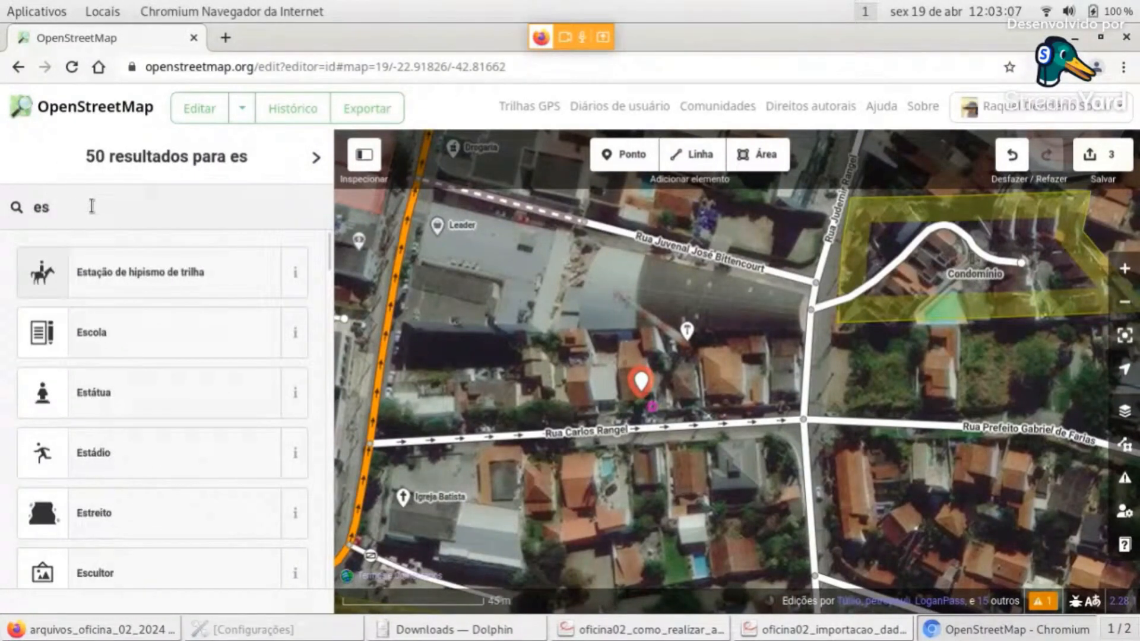
click(132, 333)
Replace the new school point's tag text with the copied tag list and show the tags in the table view
scroll(178, 350, down, 6)
scroll(179, 356, down, 3)
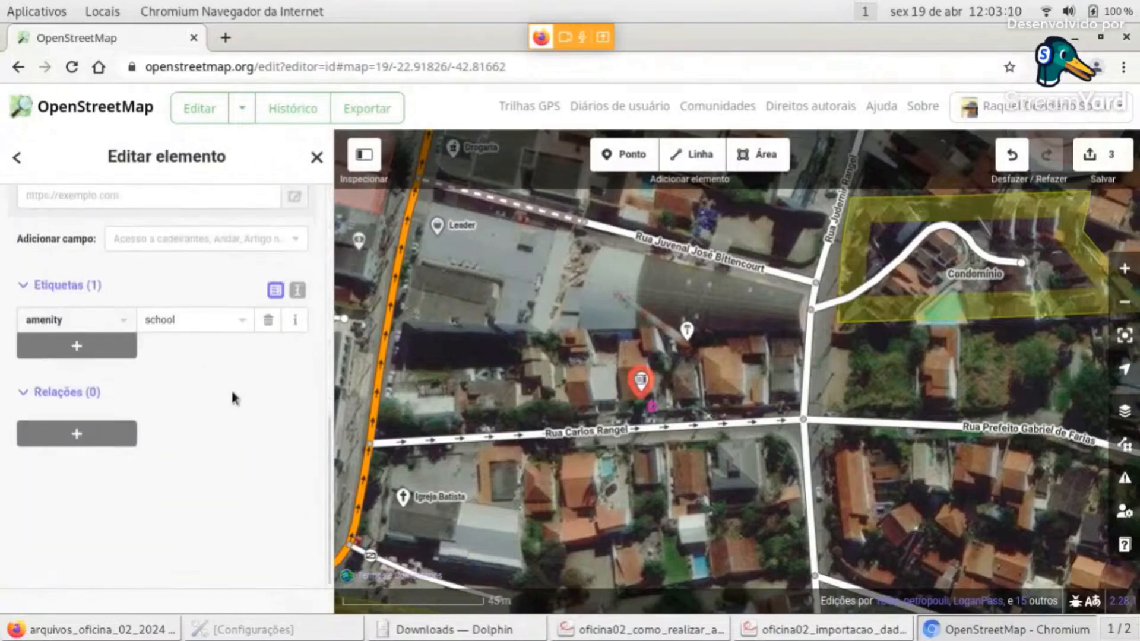
click(298, 289)
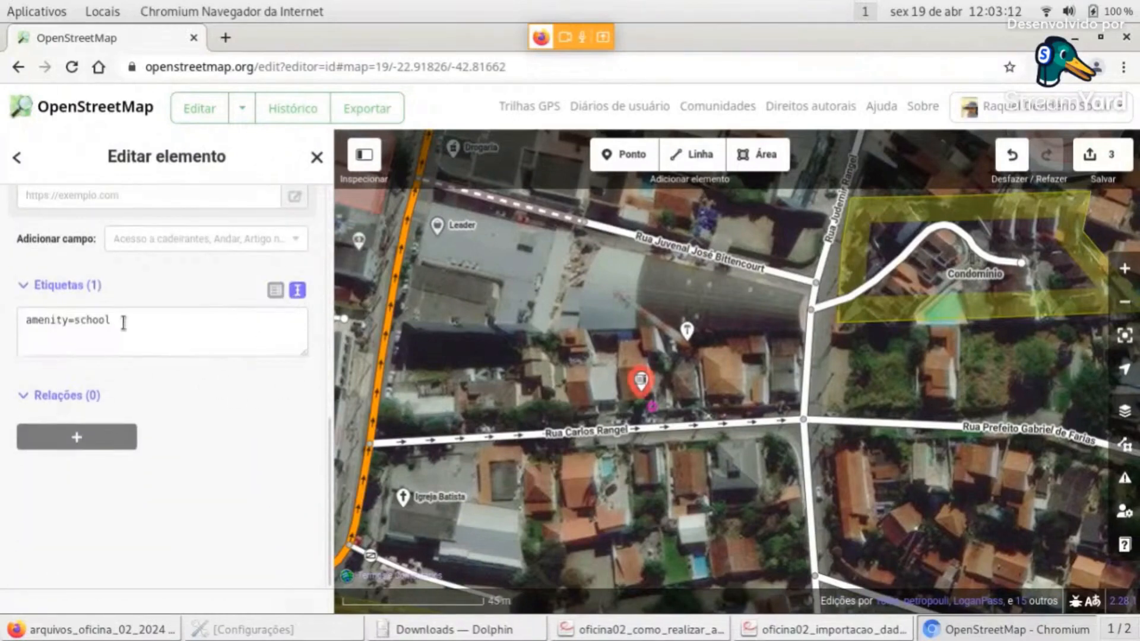
triple_click(123, 324)
right_click(125, 323)
click(202, 393)
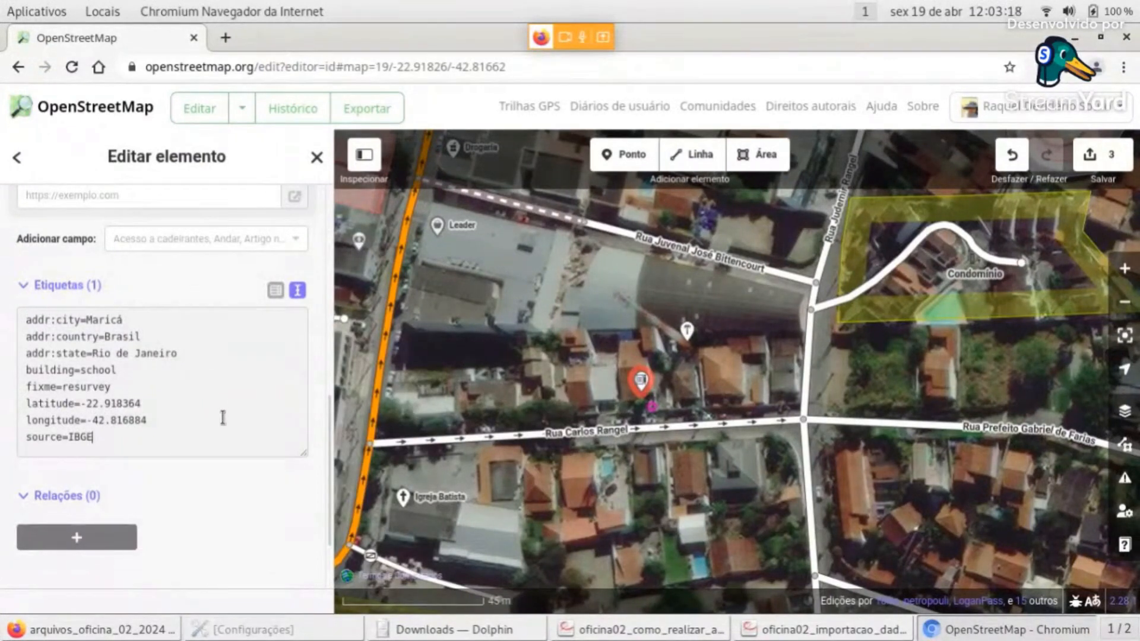
click(268, 295)
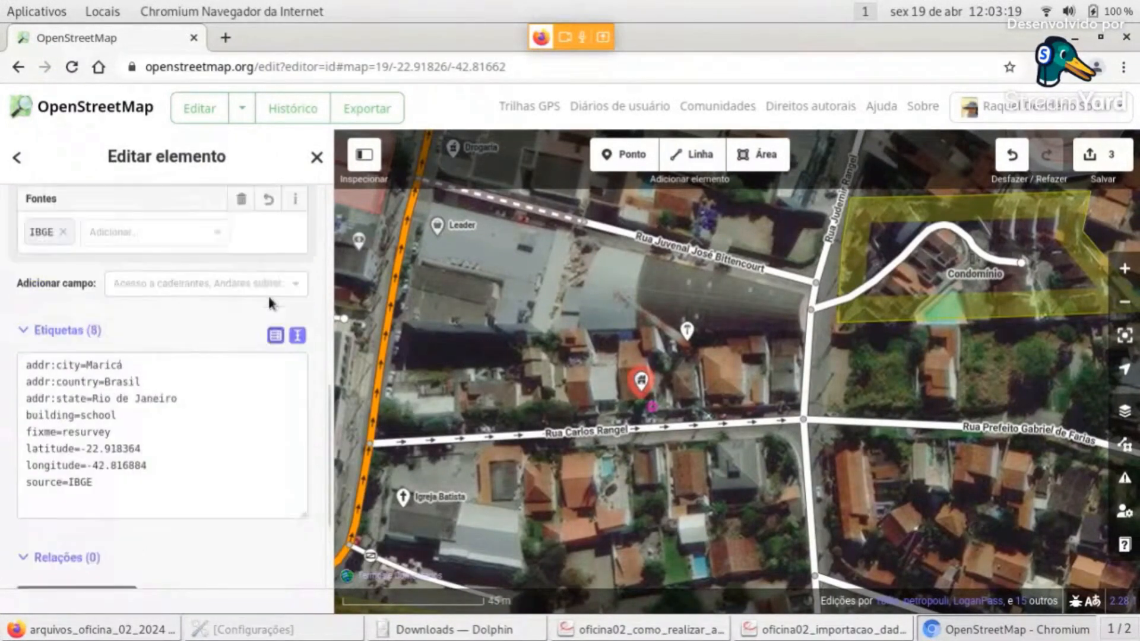
click(276, 336)
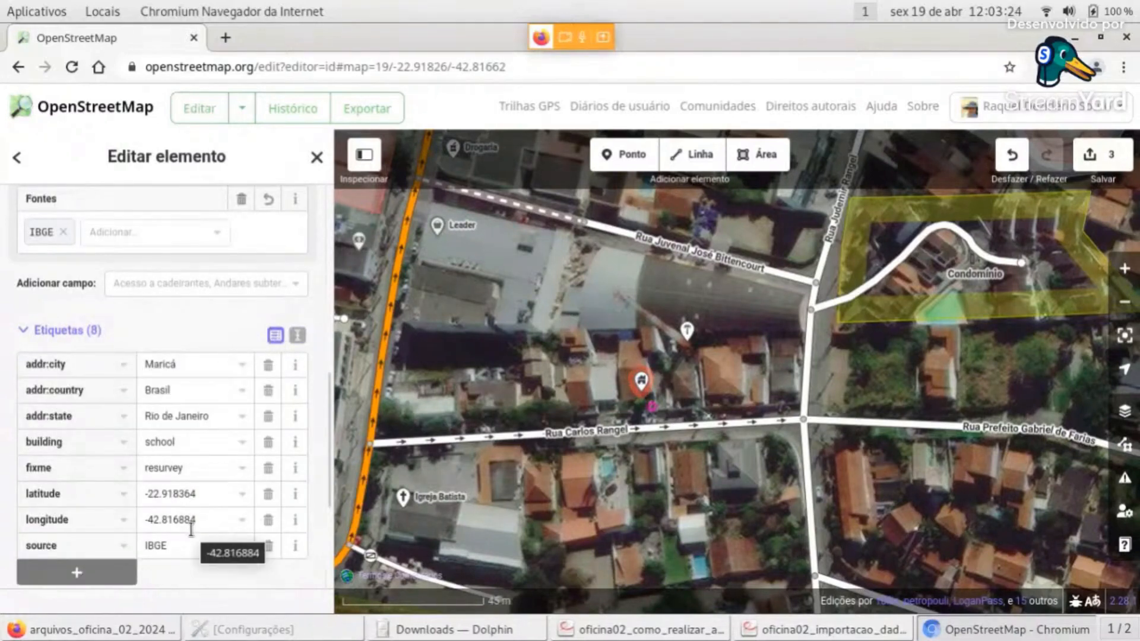
Compare the imported point south of Avenida Roberto Silveira with the tags of the existing school point on the oval building
drag(761, 341, 673, 529)
drag(857, 283, 781, 467)
drag(973, 375, 627, 344)
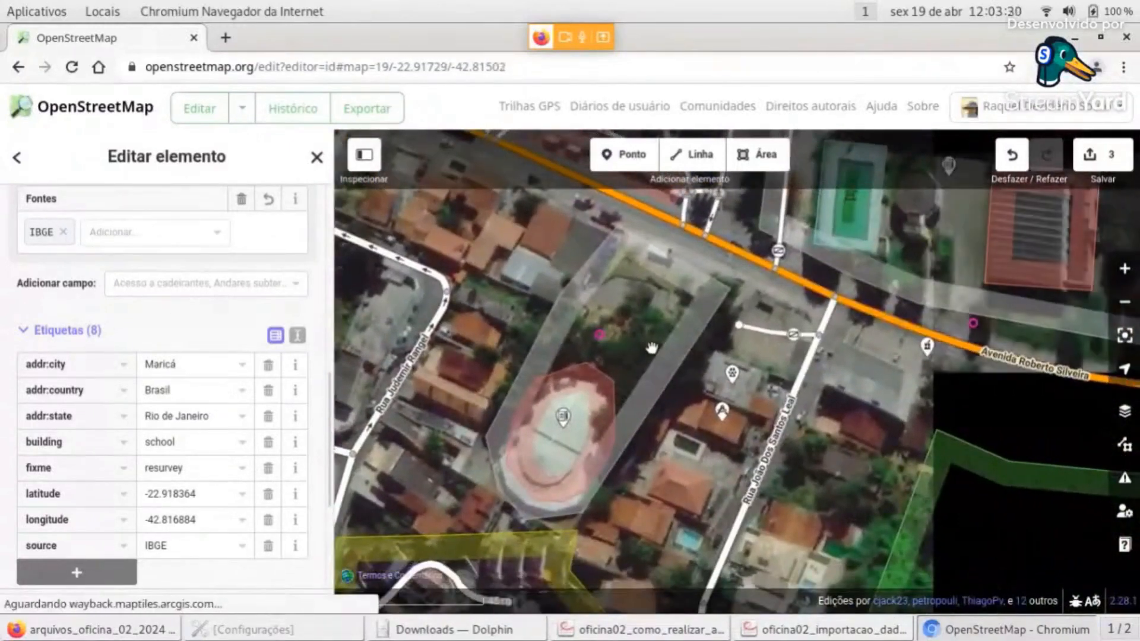
click(596, 334)
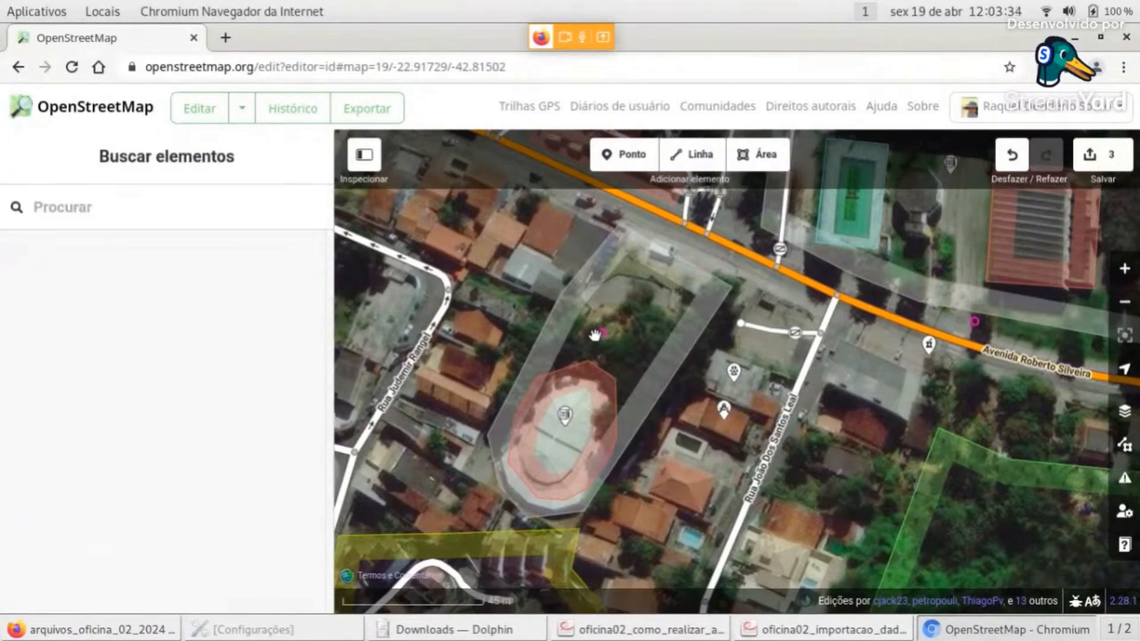
click(601, 334)
click(564, 415)
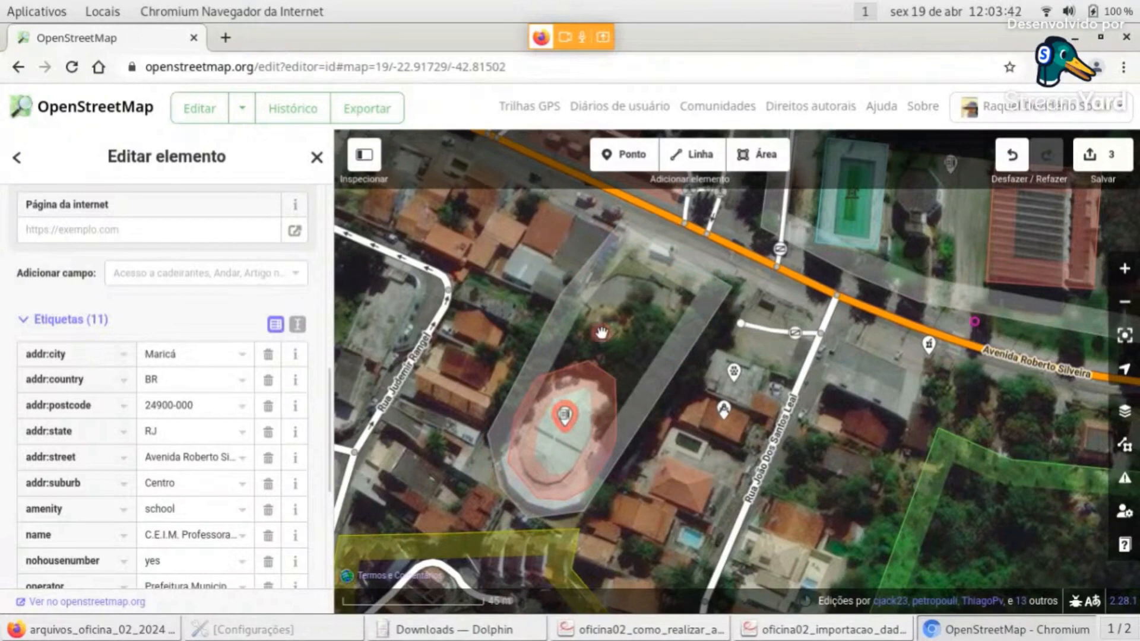
Check the imported points along Avenida Roberto Silveira and inspect the tags of the university building at Rua Mário Lopes da Fontoura
drag(995, 416, 627, 480)
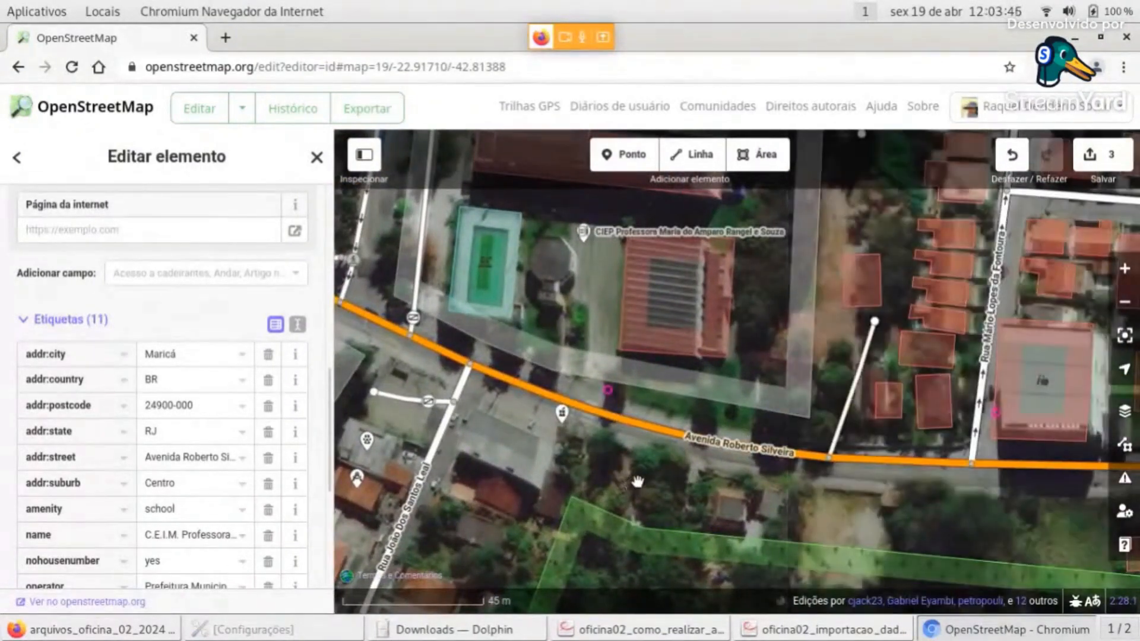
drag(630, 402, 620, 504)
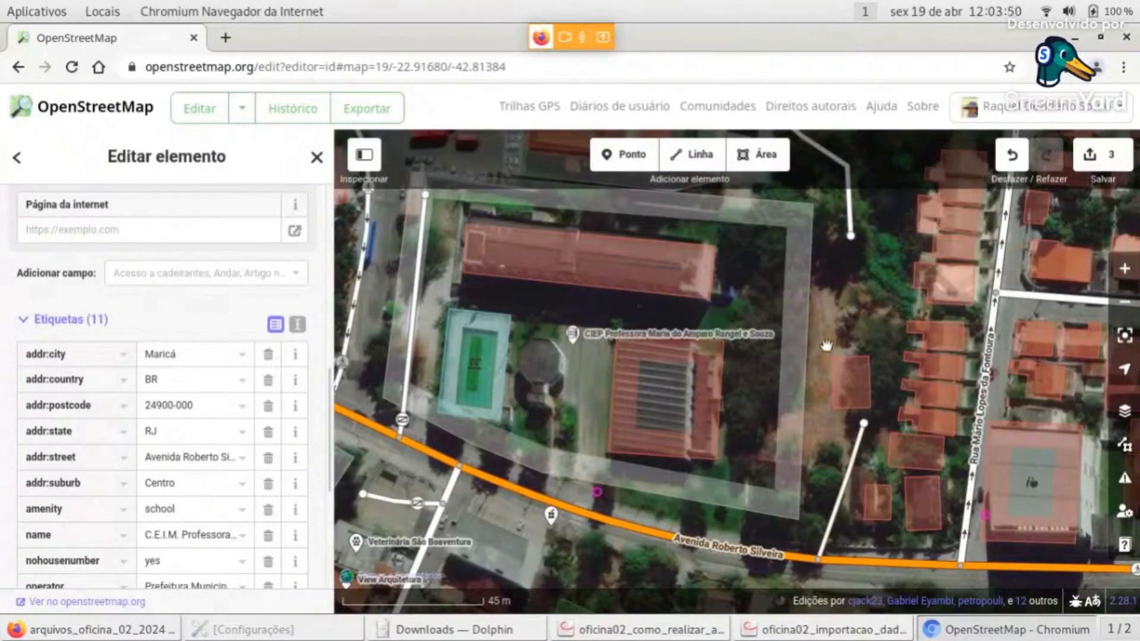
drag(882, 357, 607, 215)
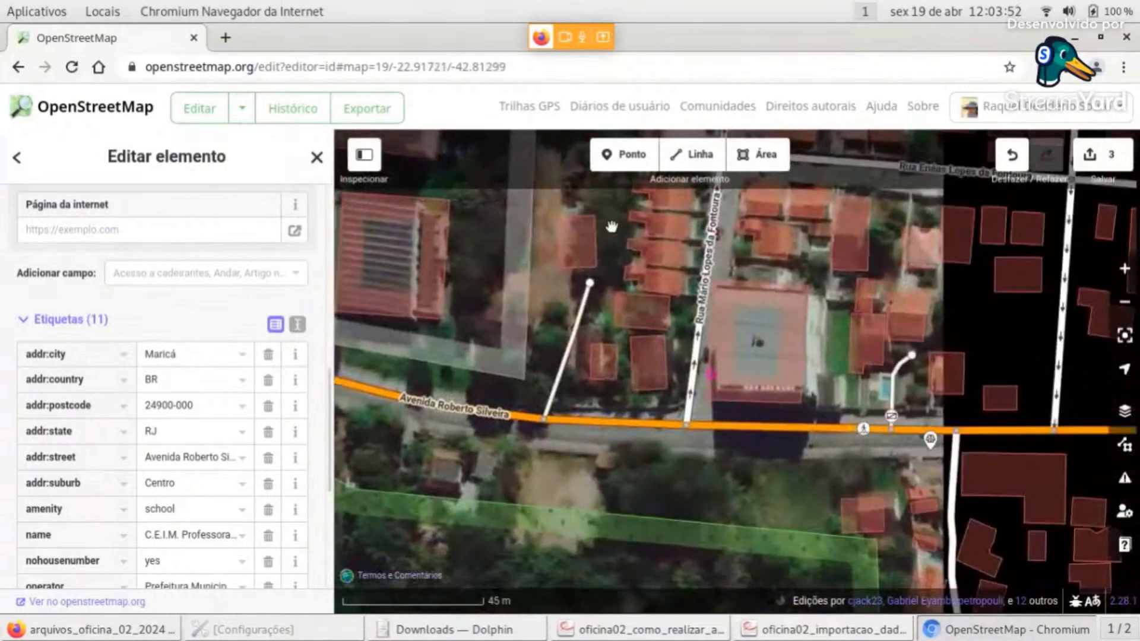
drag(775, 456, 657, 485)
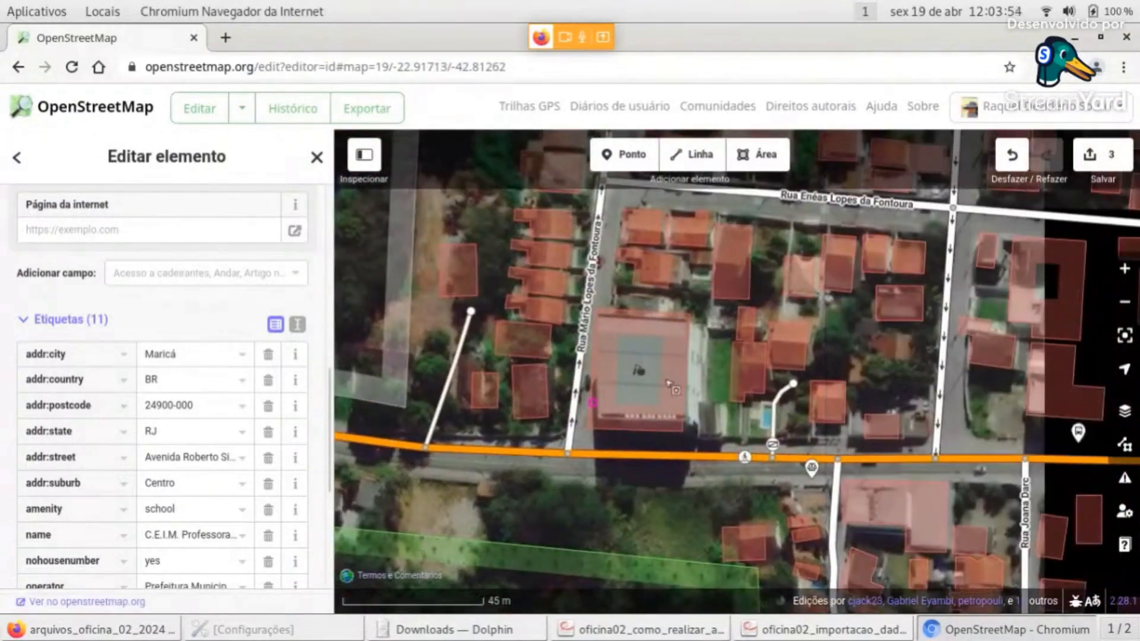
click(690, 394)
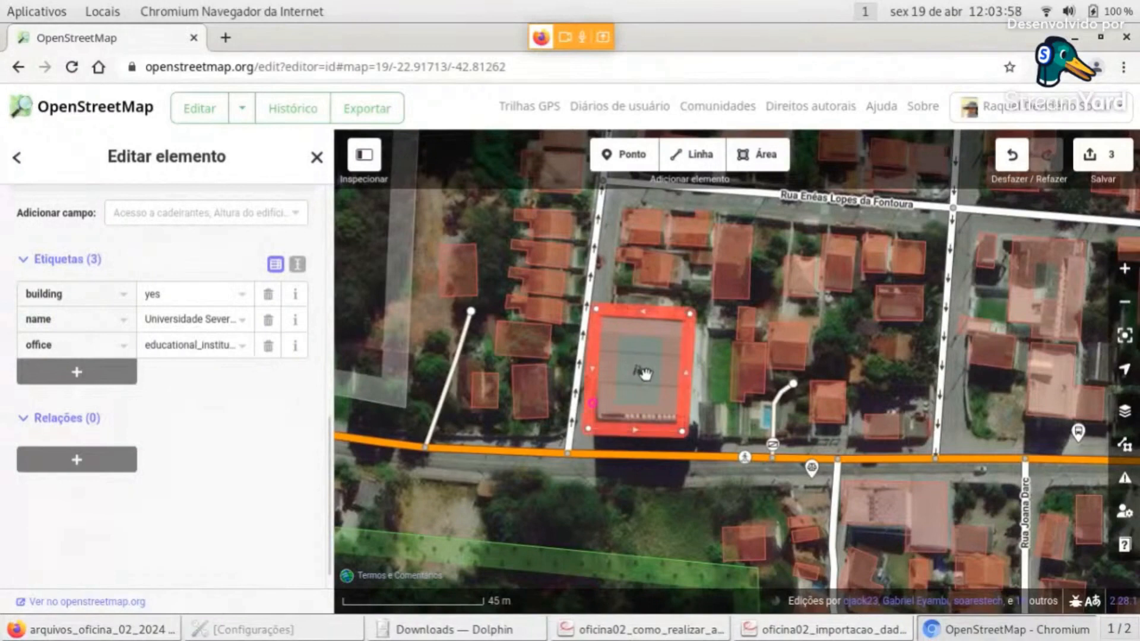
Survey the imported points across central Maricá and examine the two around Rua Newton Tornelli Souza, east of the roundabout
drag(678, 487, 596, 595)
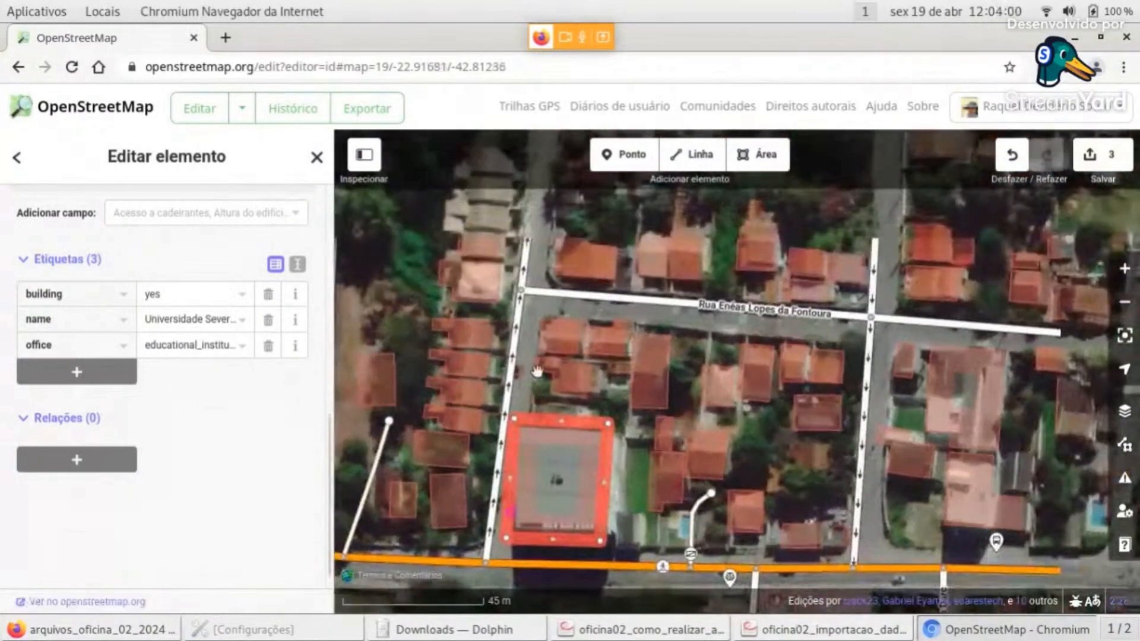
drag(572, 322, 811, 469)
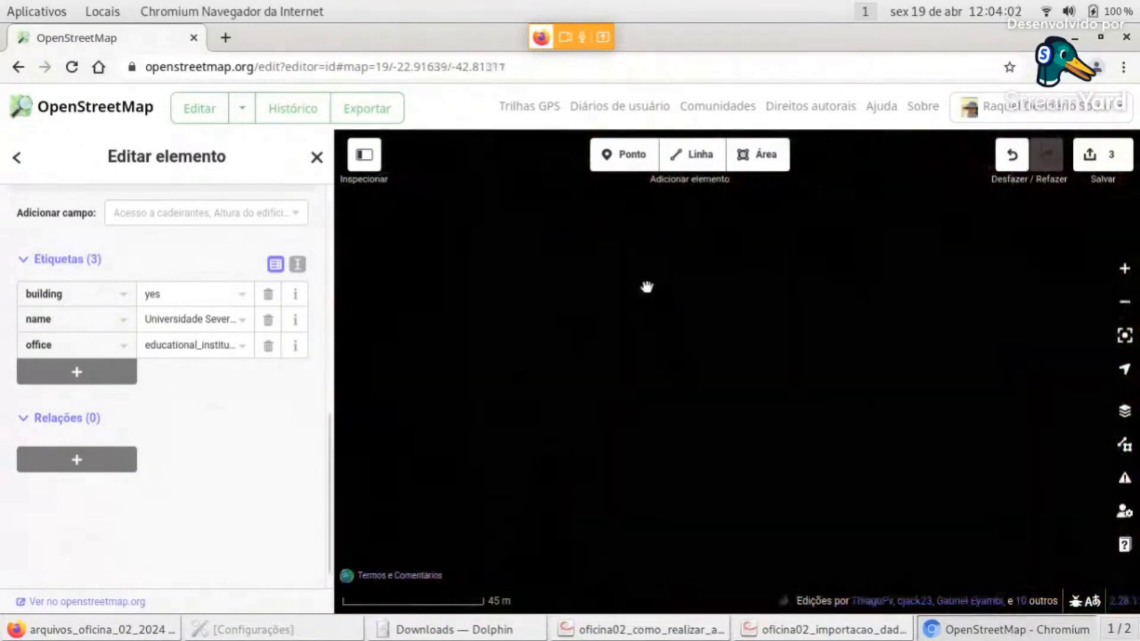
click(651, 285)
scroll(650, 285, down, 5)
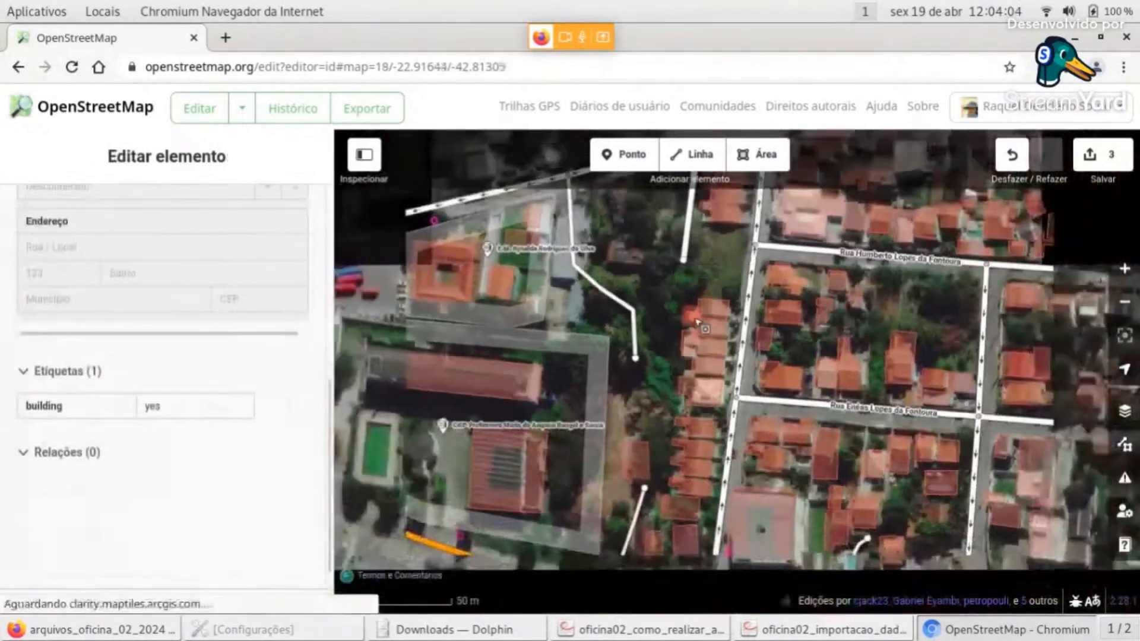
scroll(670, 306, down, 3)
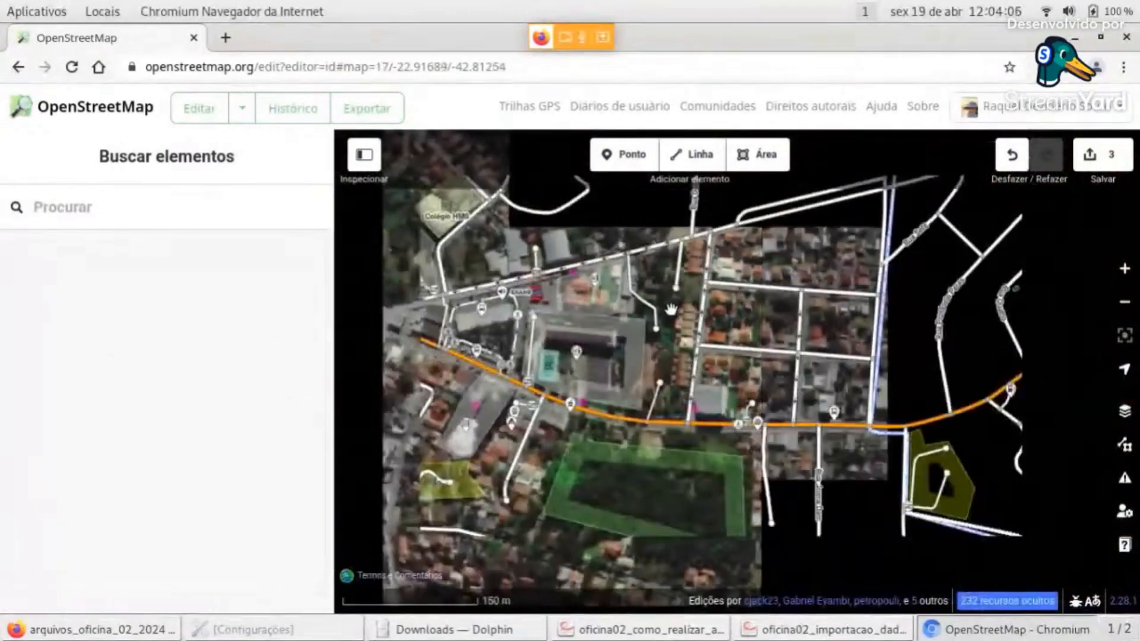
scroll(671, 307, down, 1)
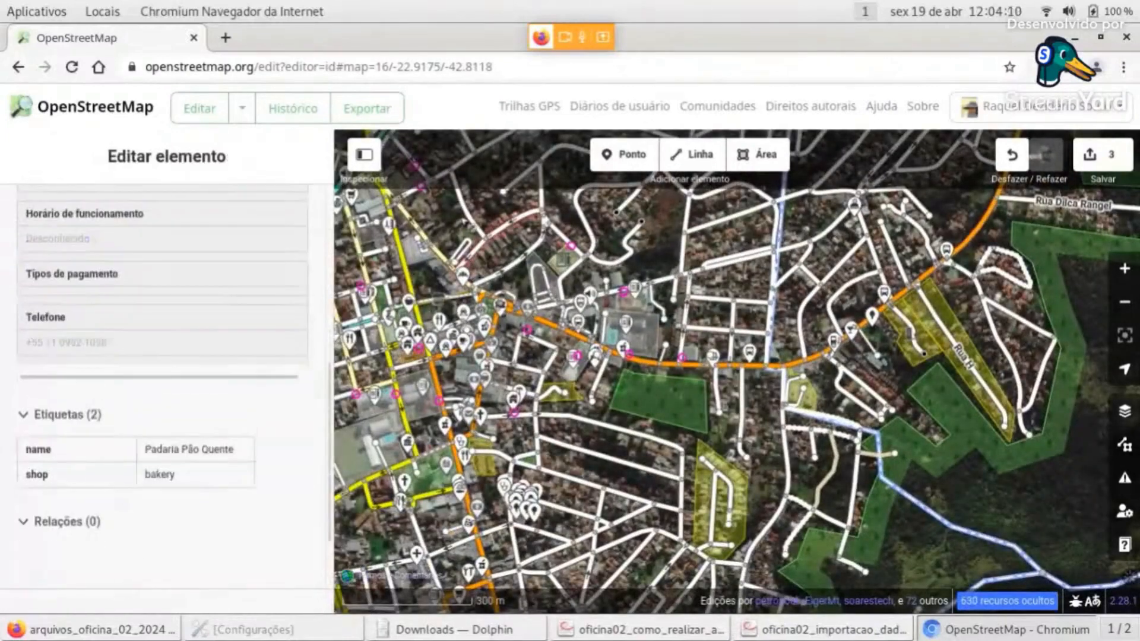
drag(439, 223, 679, 292)
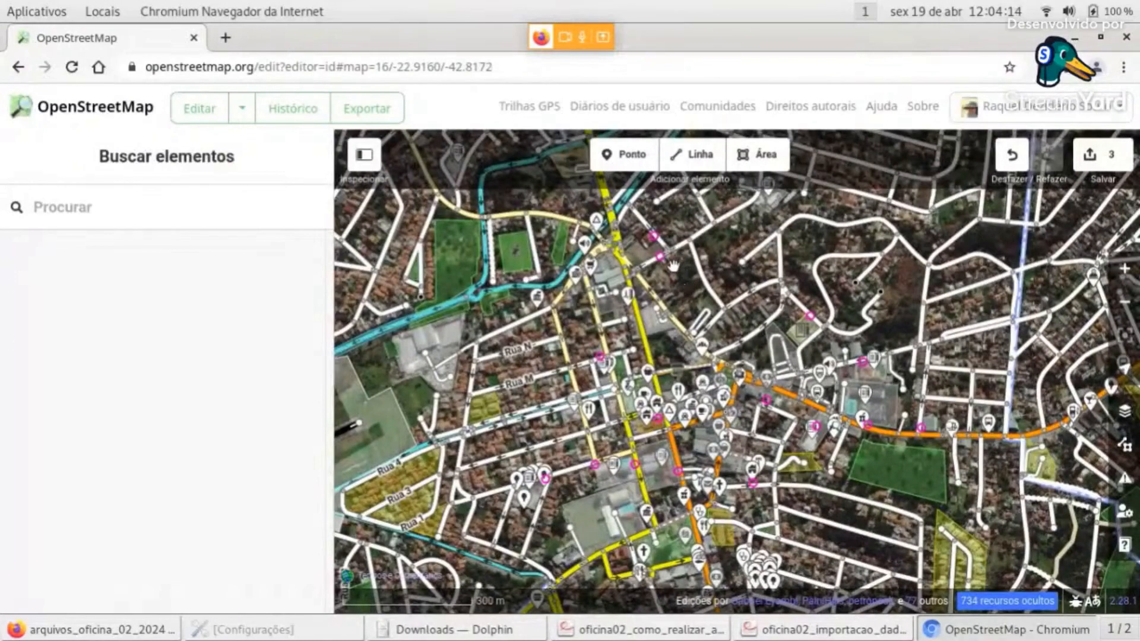
drag(687, 286, 695, 355)
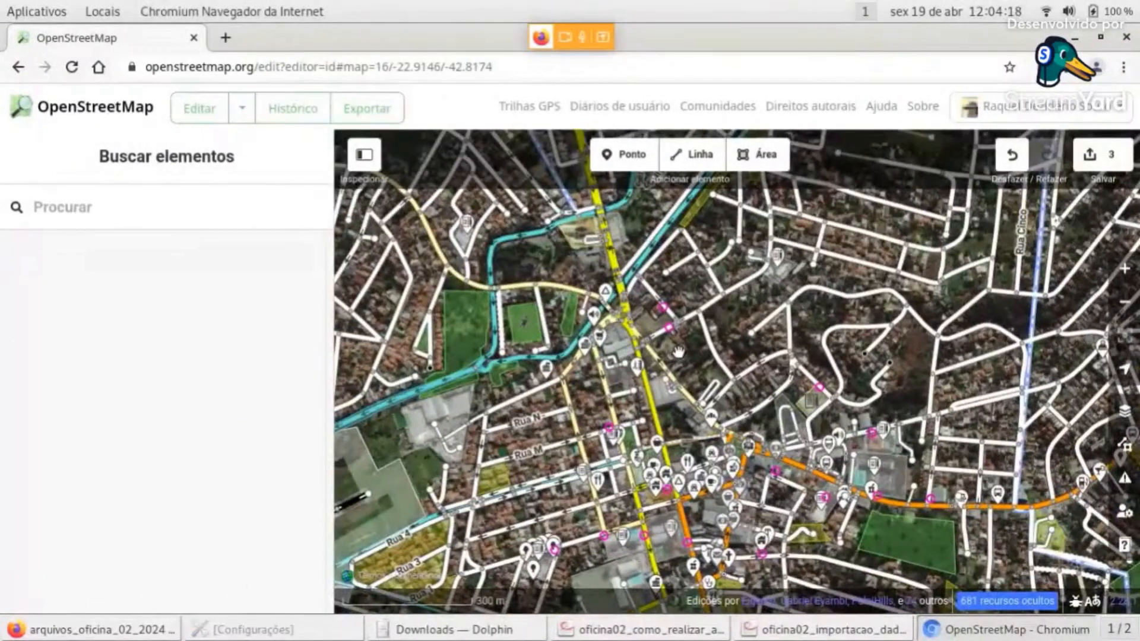
scroll(679, 351, up, 2)
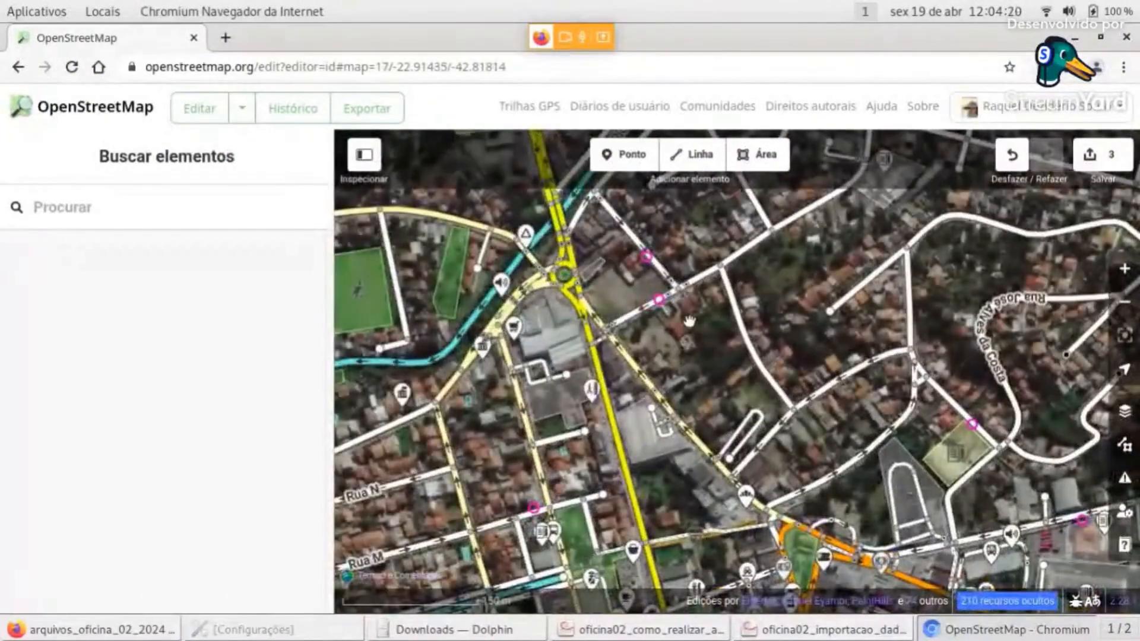
drag(689, 320, 696, 364)
scroll(696, 366, up, 3)
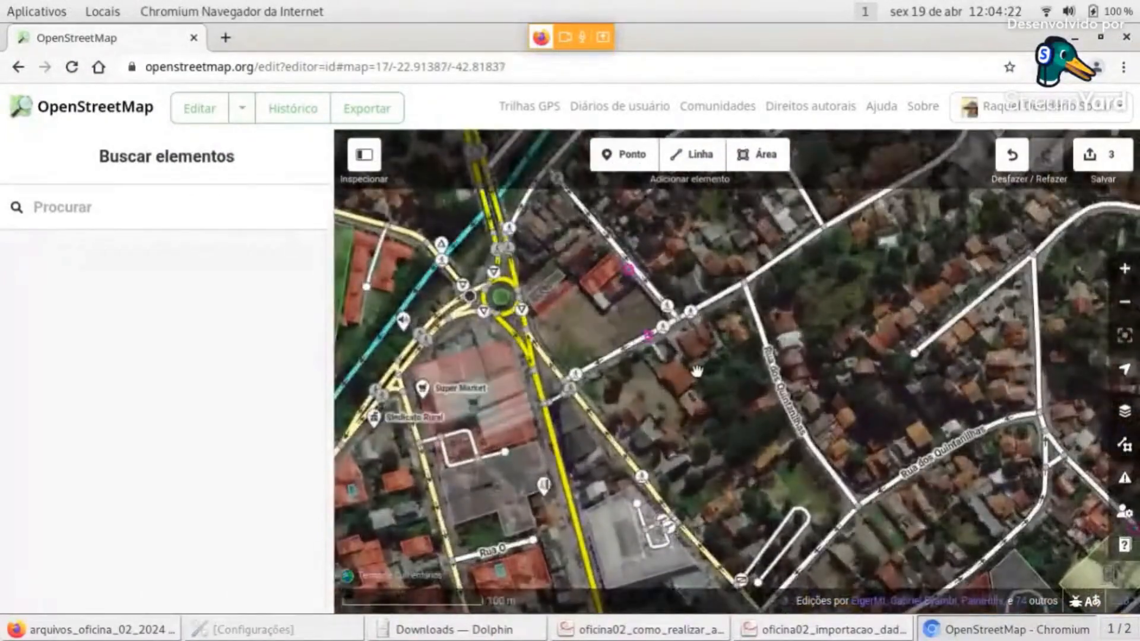
scroll(698, 372, up, 2)
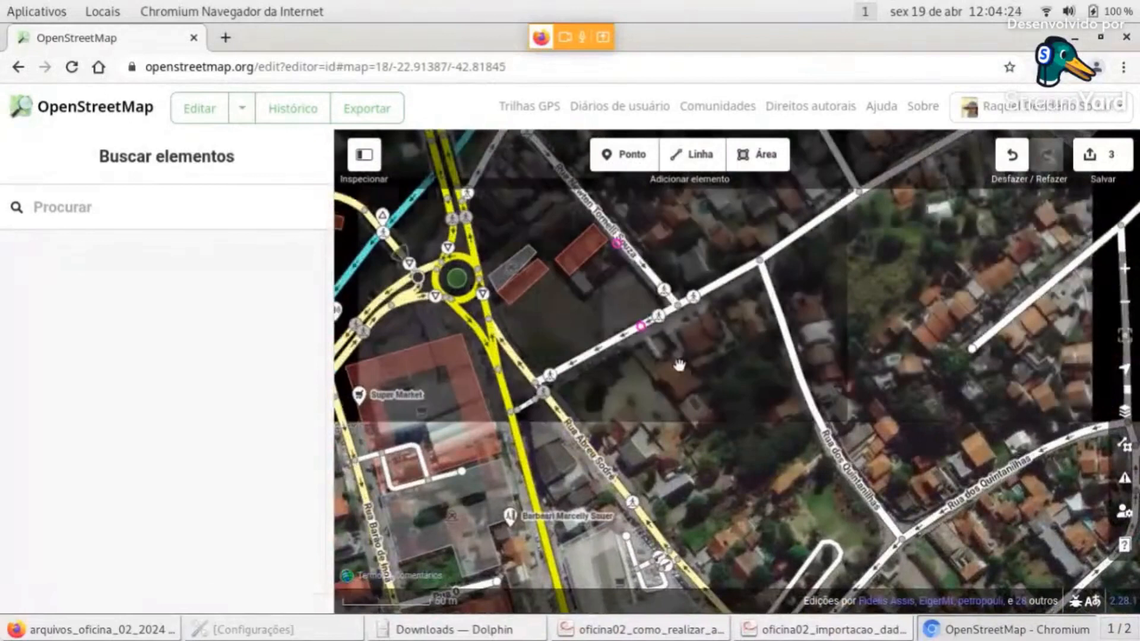
drag(741, 352, 763, 418)
scroll(716, 427, up, 1)
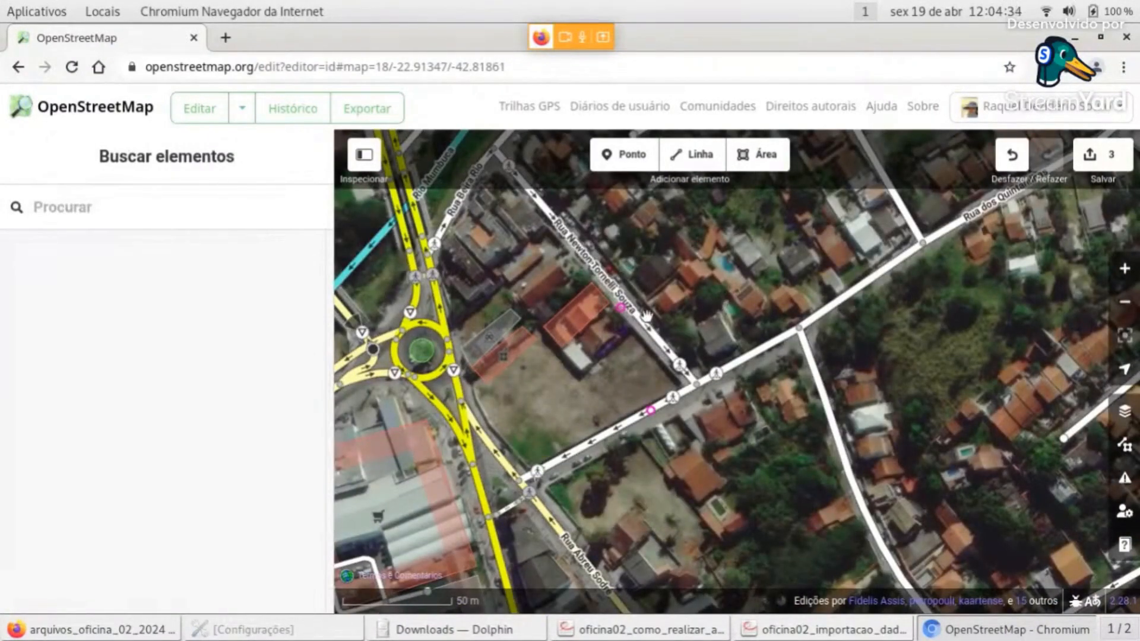
Copy the full tag text of the imported school point beside Rua Newton Tornelli Souza
click(618, 307)
mouse_move(725, 299)
mouse_down()
mouse_move(684, 287)
mouse_move(742, 316)
mouse_up()
scroll(706, 292, up, 1)
scroll(705, 292, up, 1)
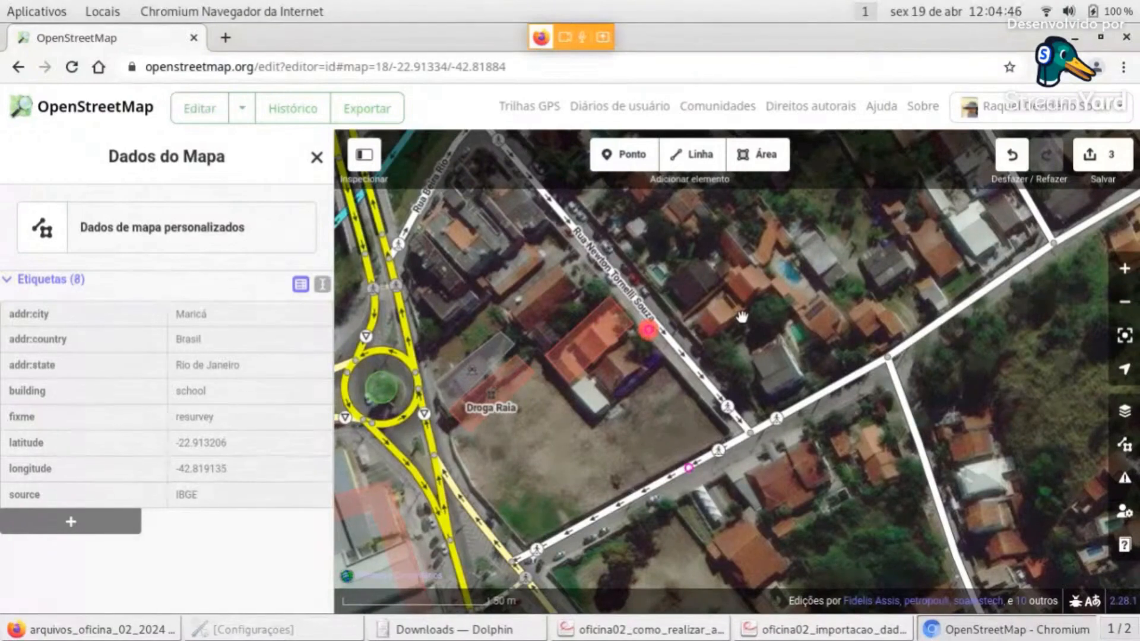
drag(795, 380, 642, 224)
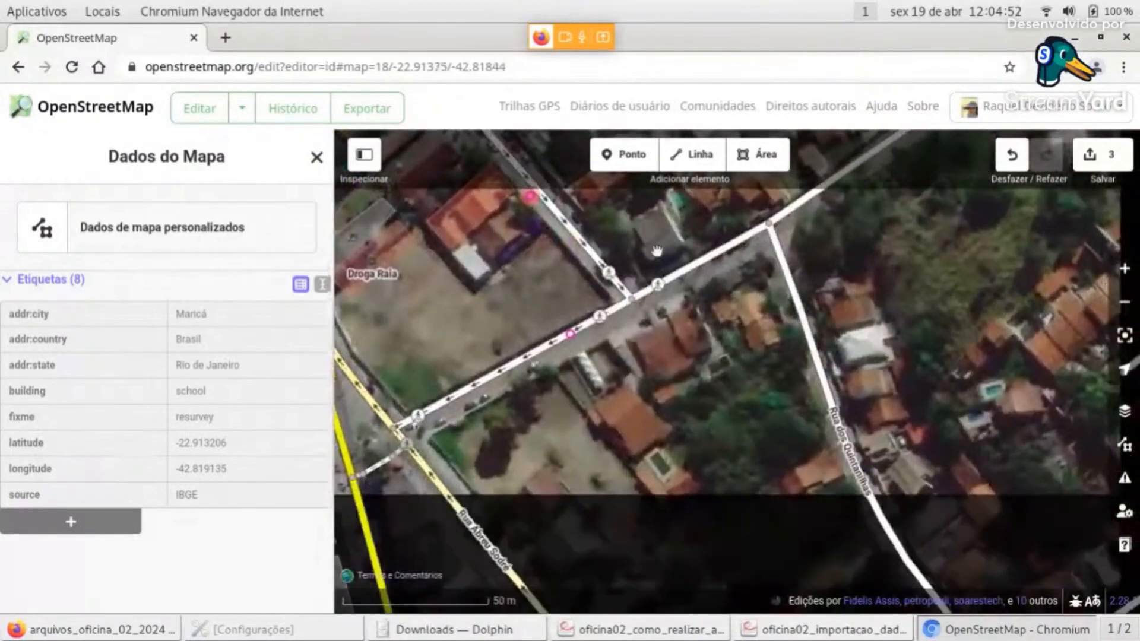
drag(734, 437, 781, 519)
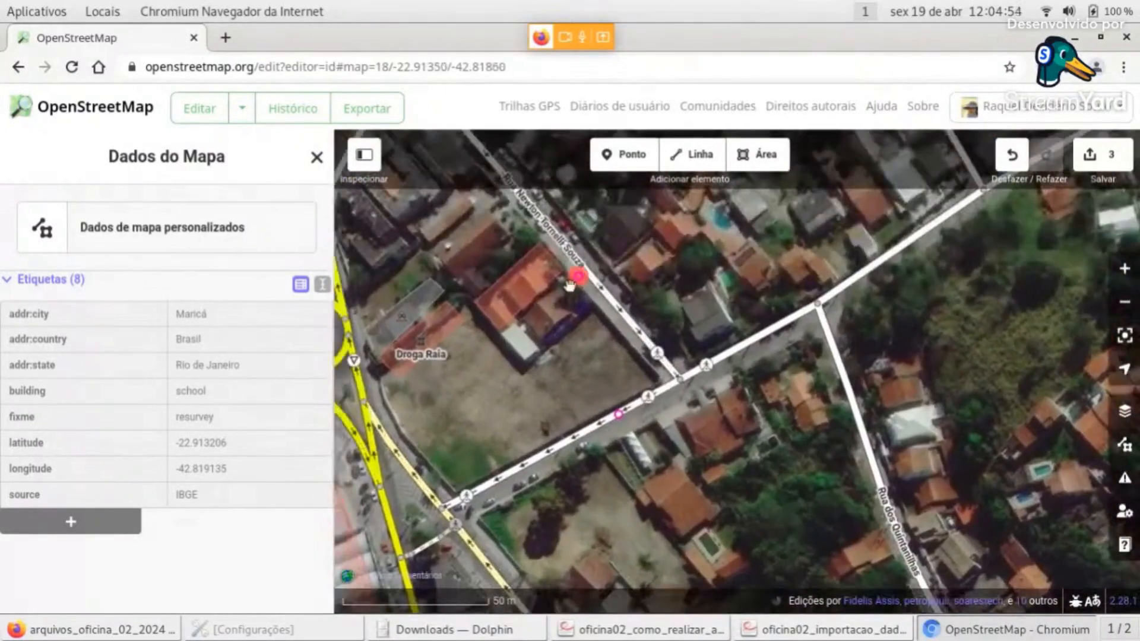
drag(601, 373, 668, 452)
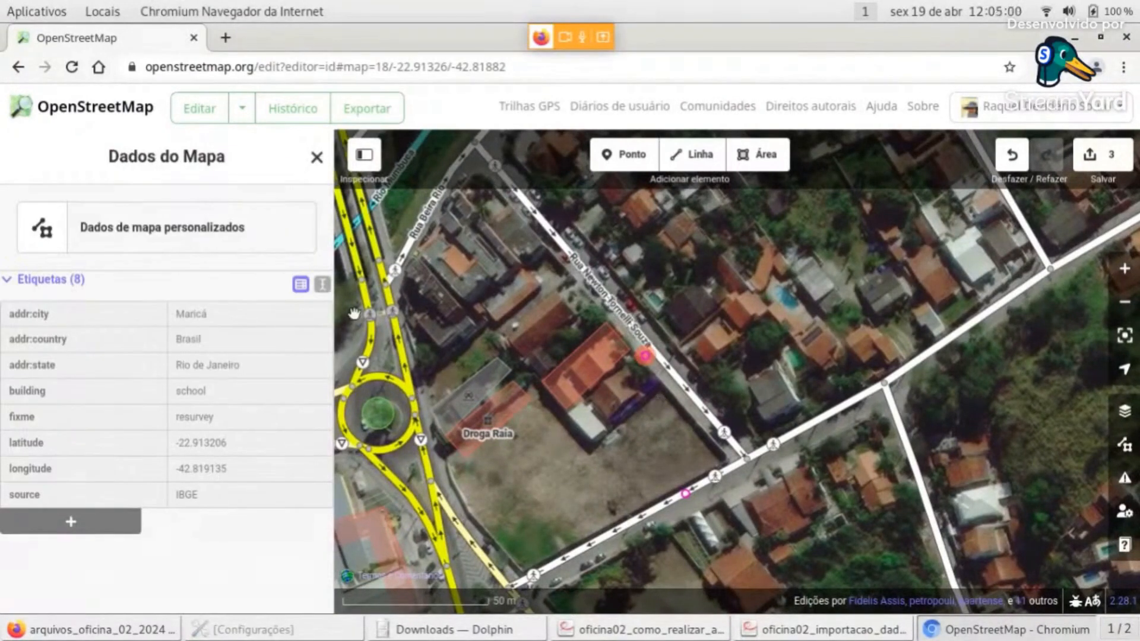
click(322, 285)
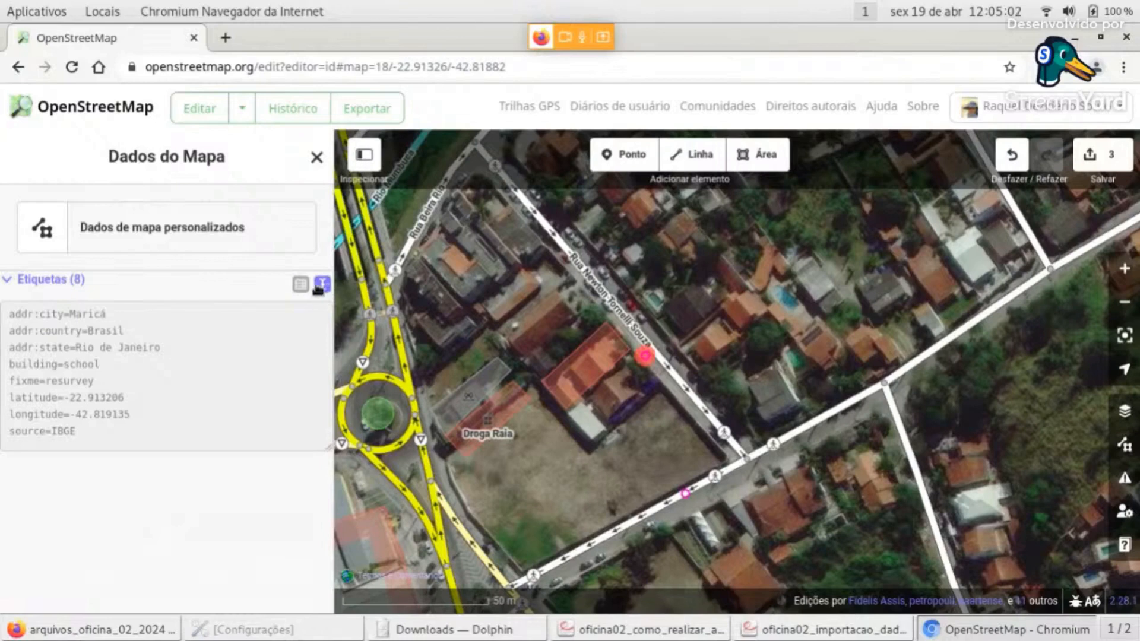
click(301, 285)
click(323, 286)
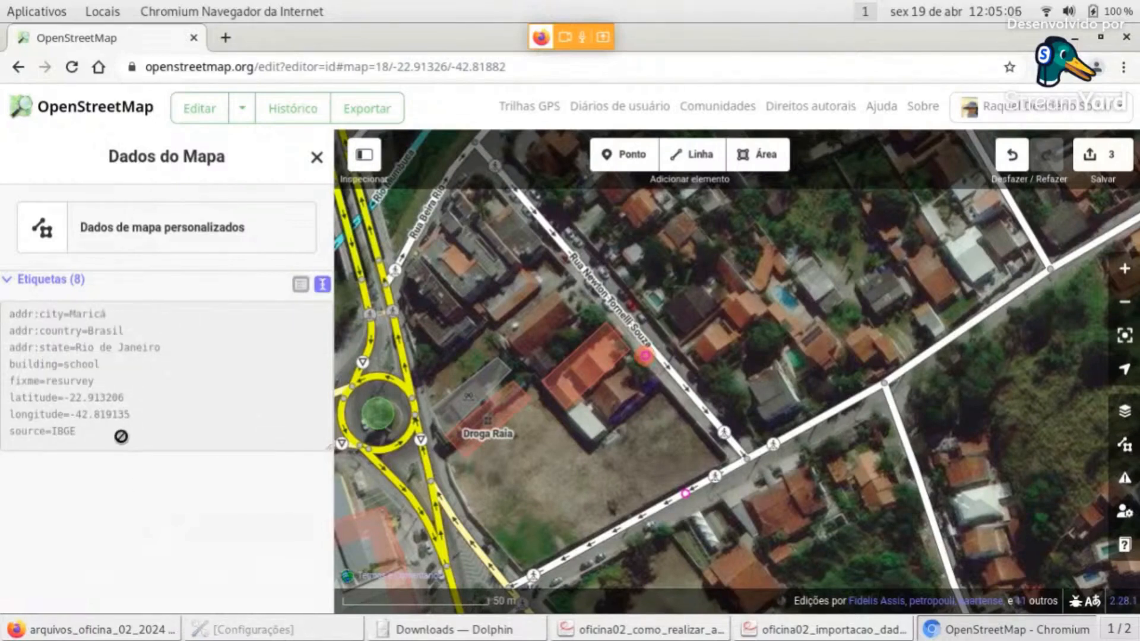
drag(76, 434, 3, 309)
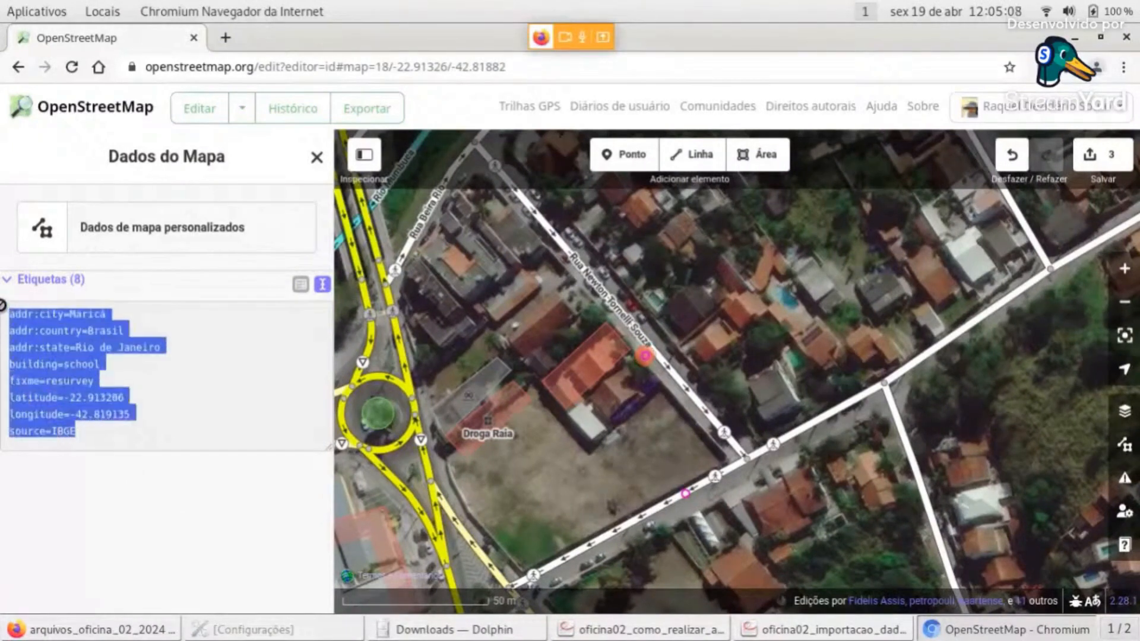
right_click(60, 348)
click(60, 351)
click(656, 466)
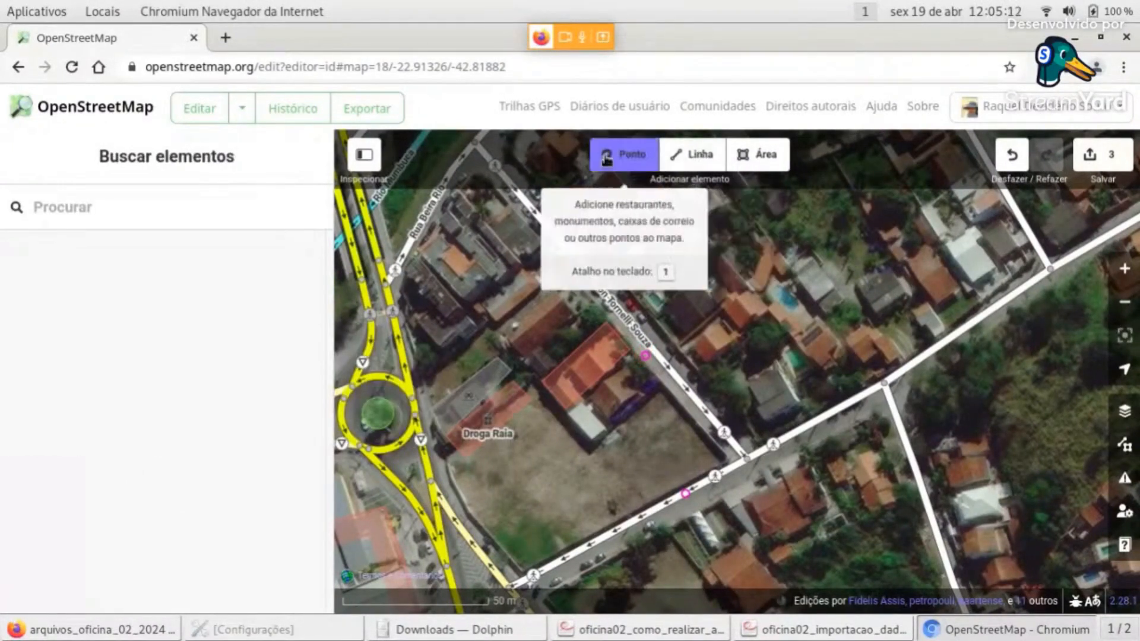
Add a point on the orange-roofed building beside Rua Newton Tornelli Souza and set its feature type to Escola
click(624, 154)
click(619, 374)
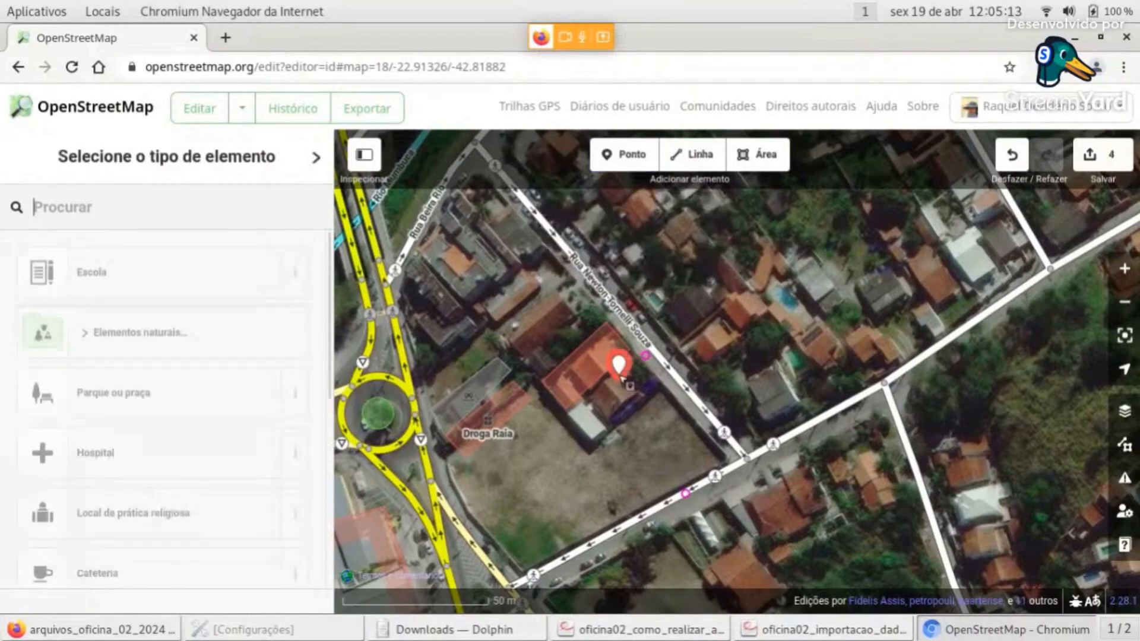
click(130, 285)
Replace the new point's amenity=school tag text with the copied tag list
scroll(183, 458, down, 5)
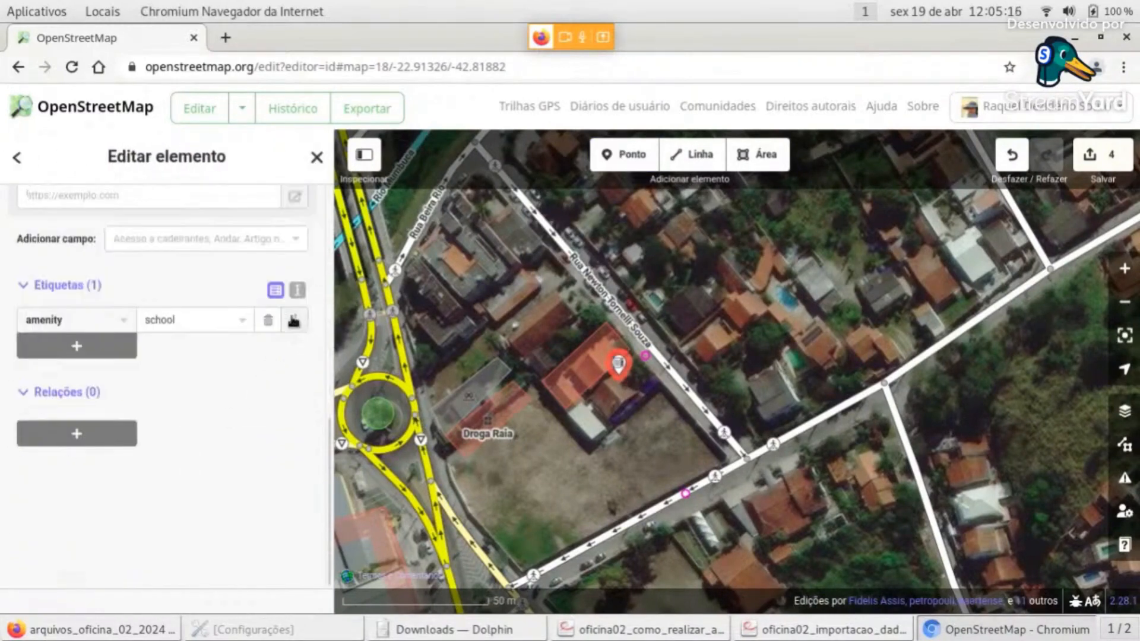
click(298, 290)
click(185, 329)
key(ctrl+a)
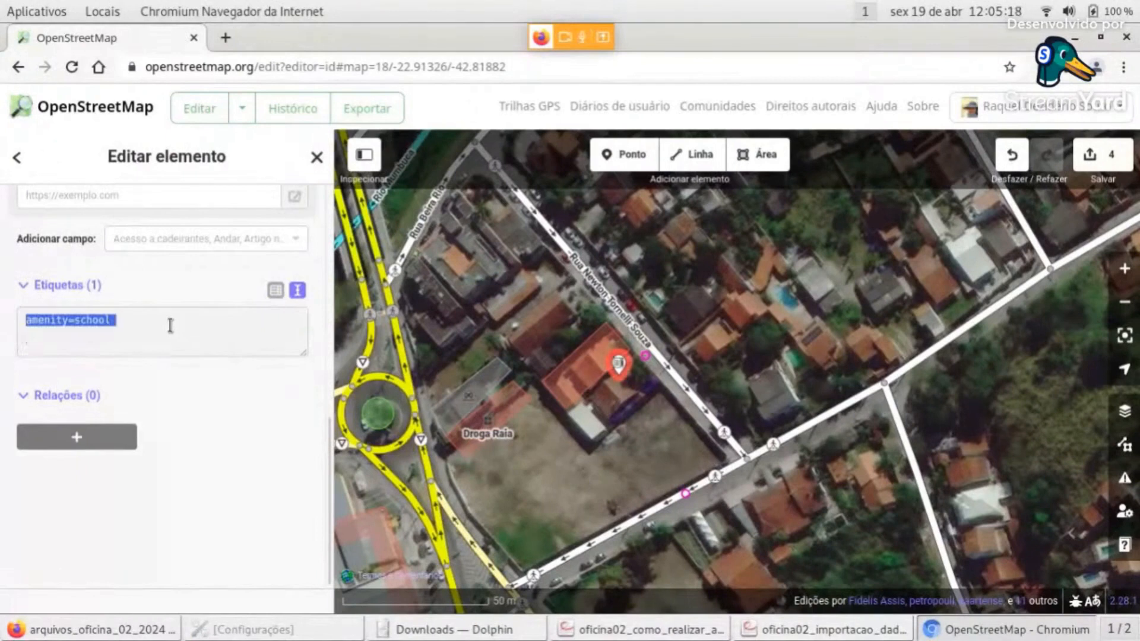
right_click(170, 326)
click(247, 383)
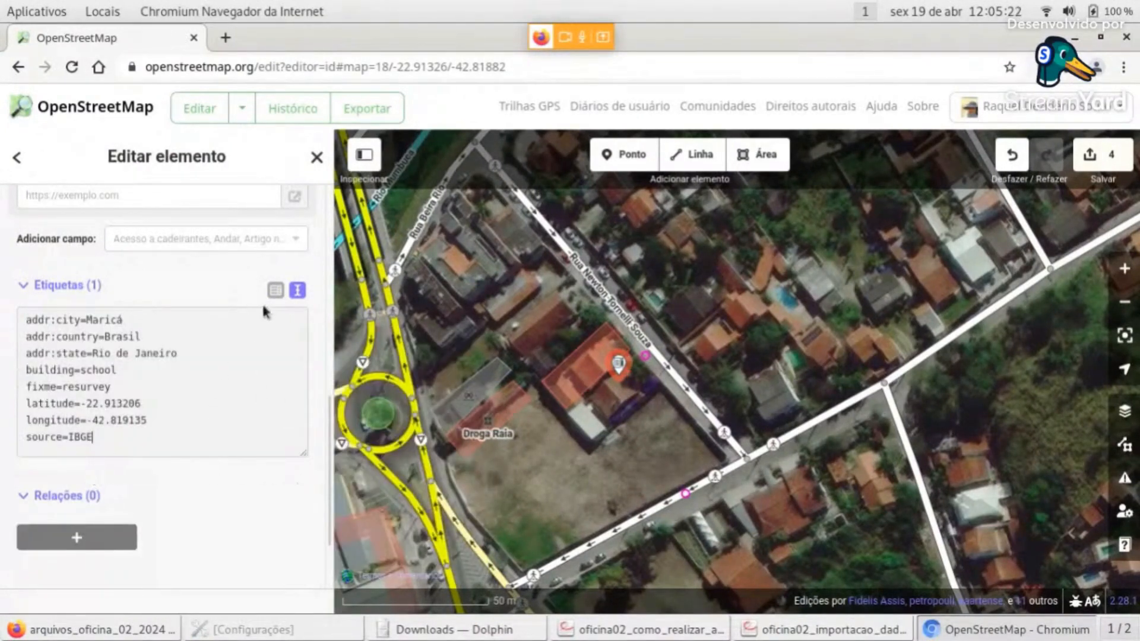
click(274, 292)
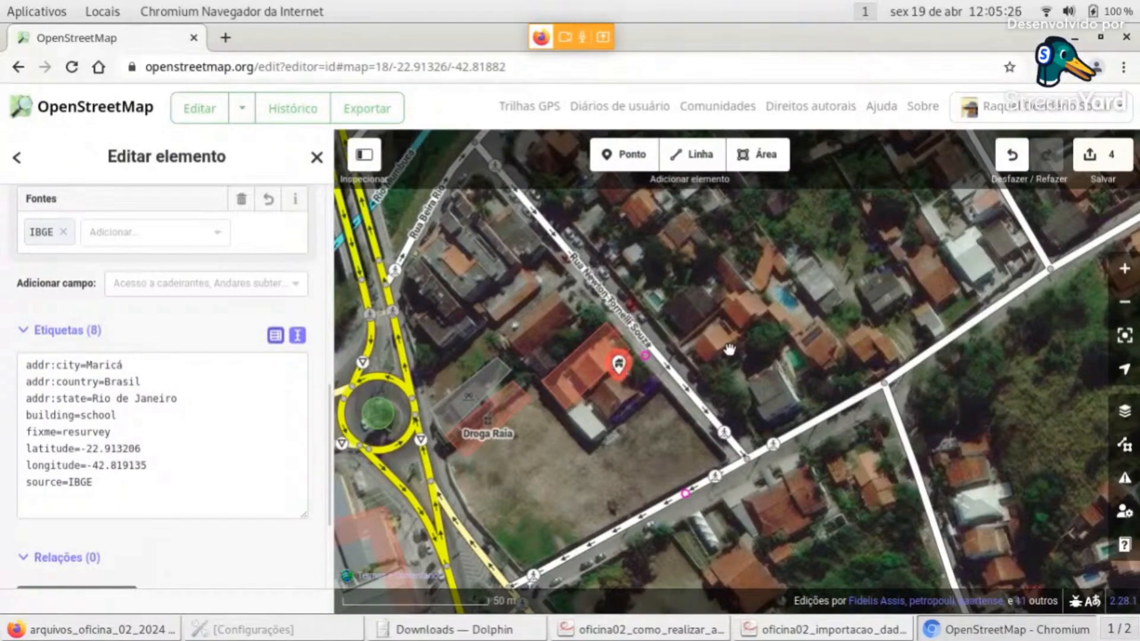
Survey the remaining imported points around the new school point and across the centre of Maricá
scroll(733, 356, down, 2)
scroll(734, 356, down, 1)
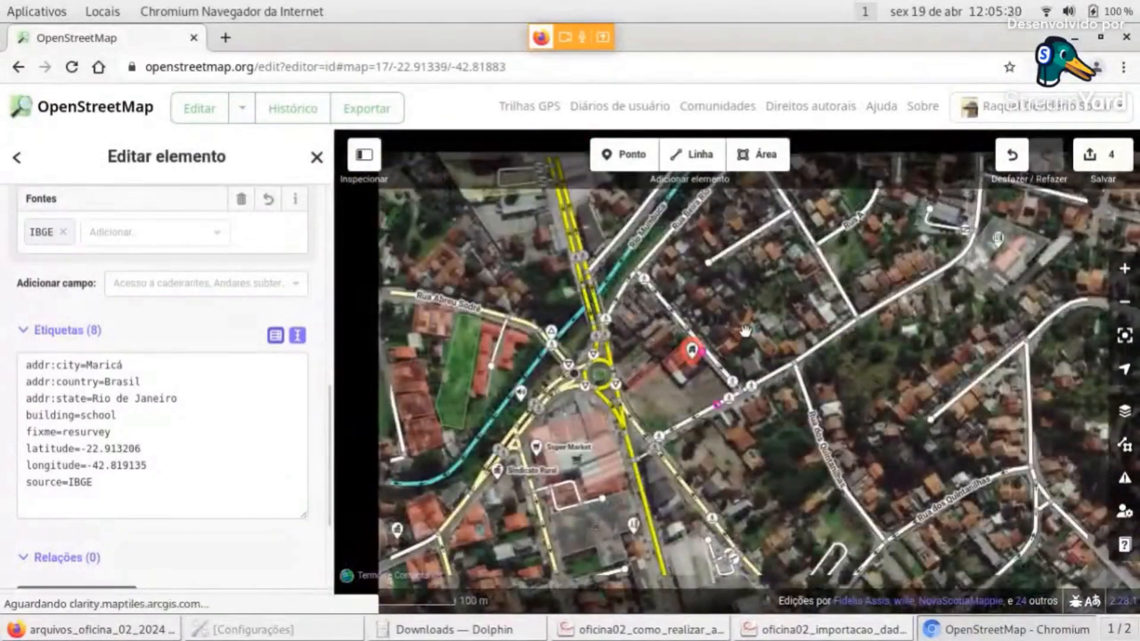
scroll(745, 331, down, 1)
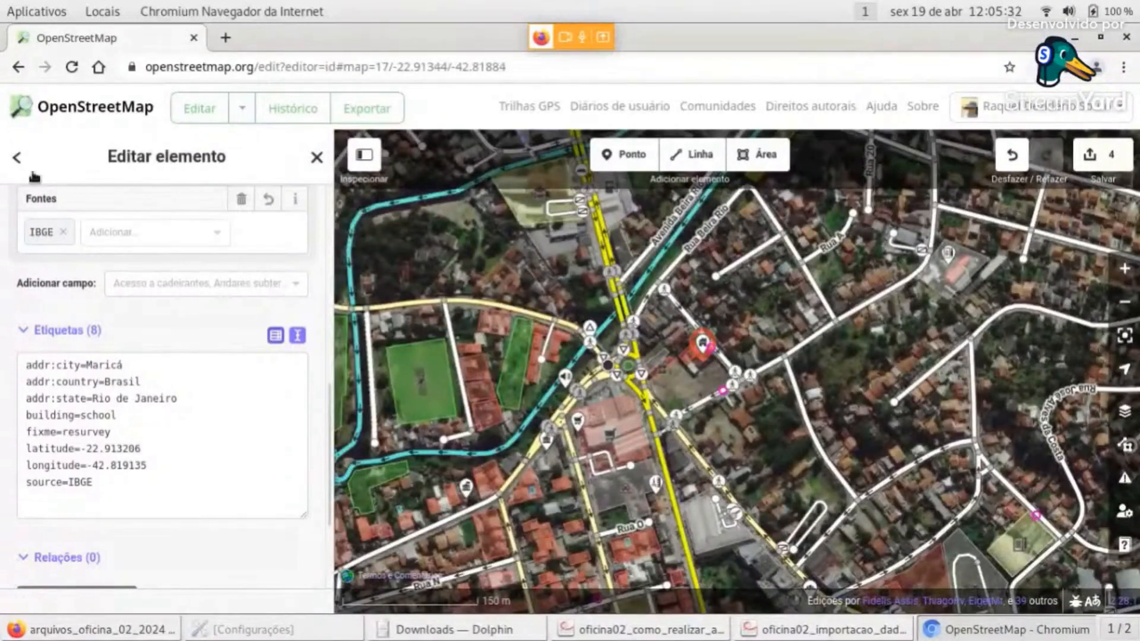
click(764, 327)
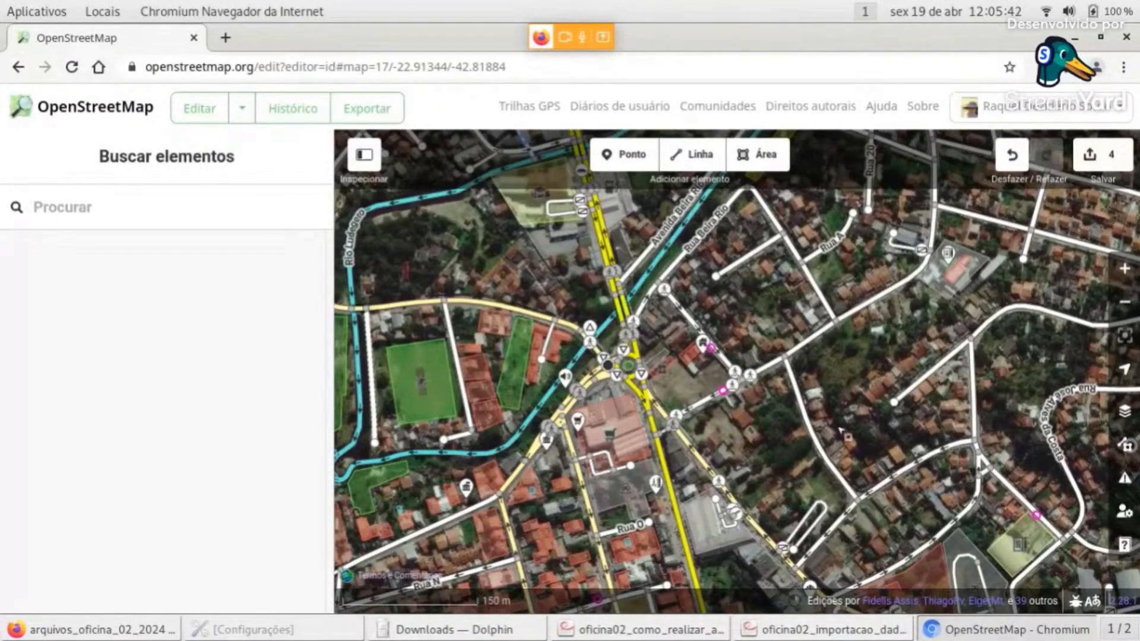
drag(846, 378, 798, 362)
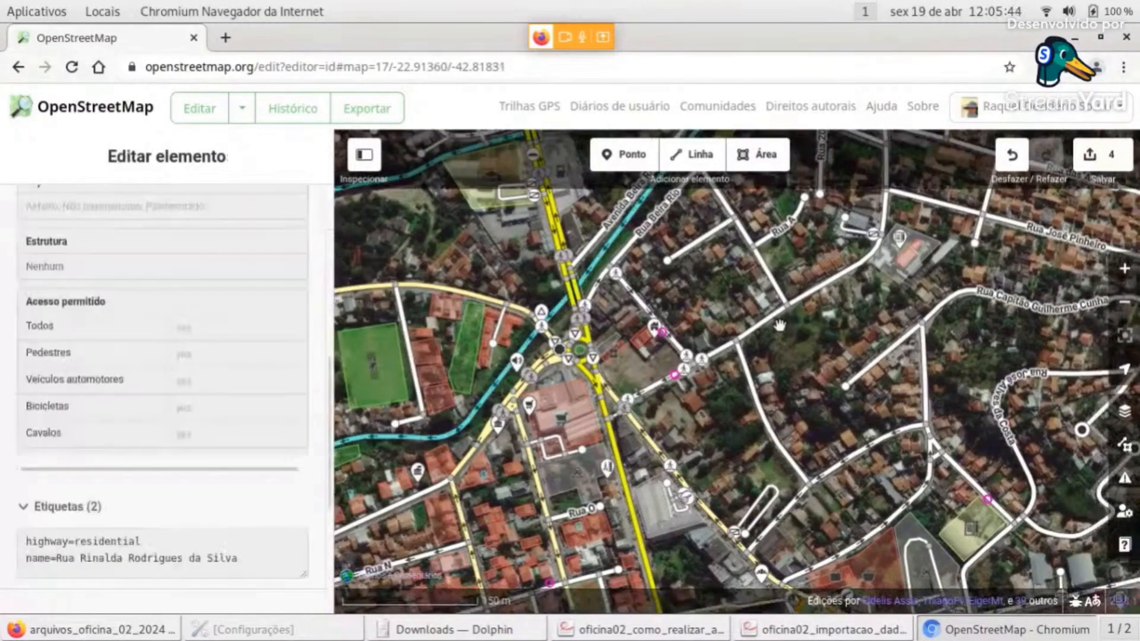
scroll(788, 364, down, 2)
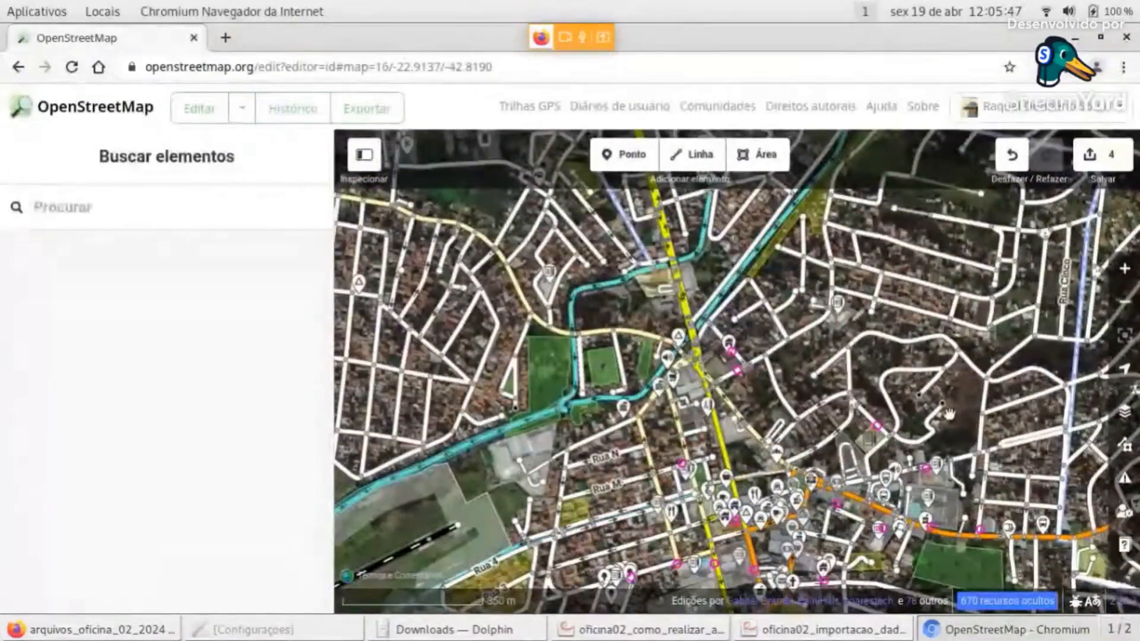
drag(948, 413, 861, 339)
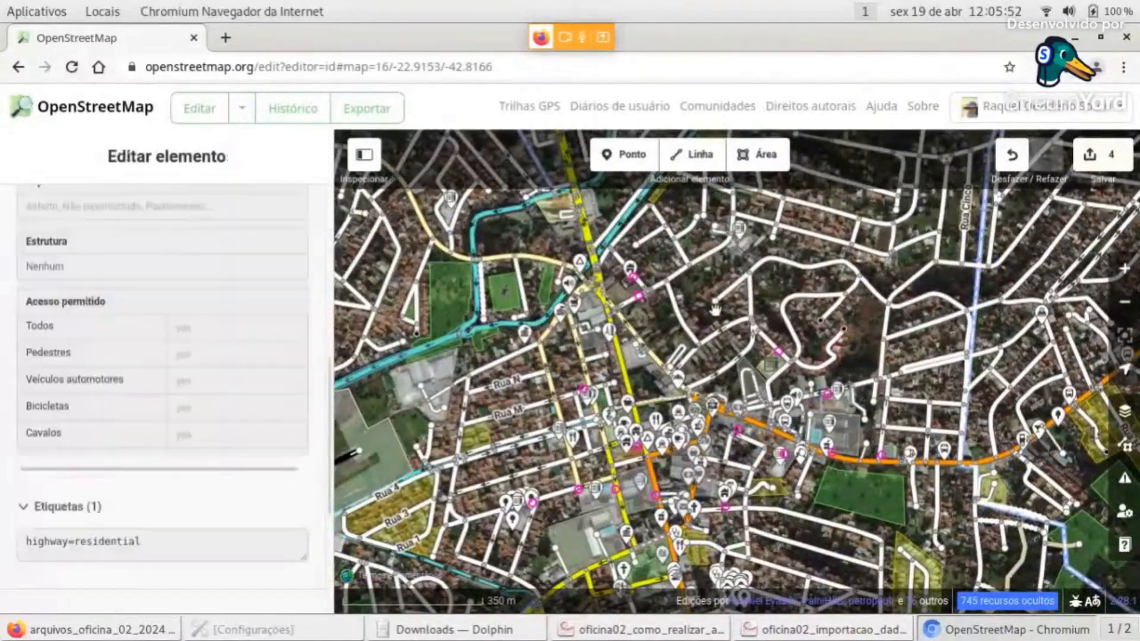
scroll(675, 288, up, 5)
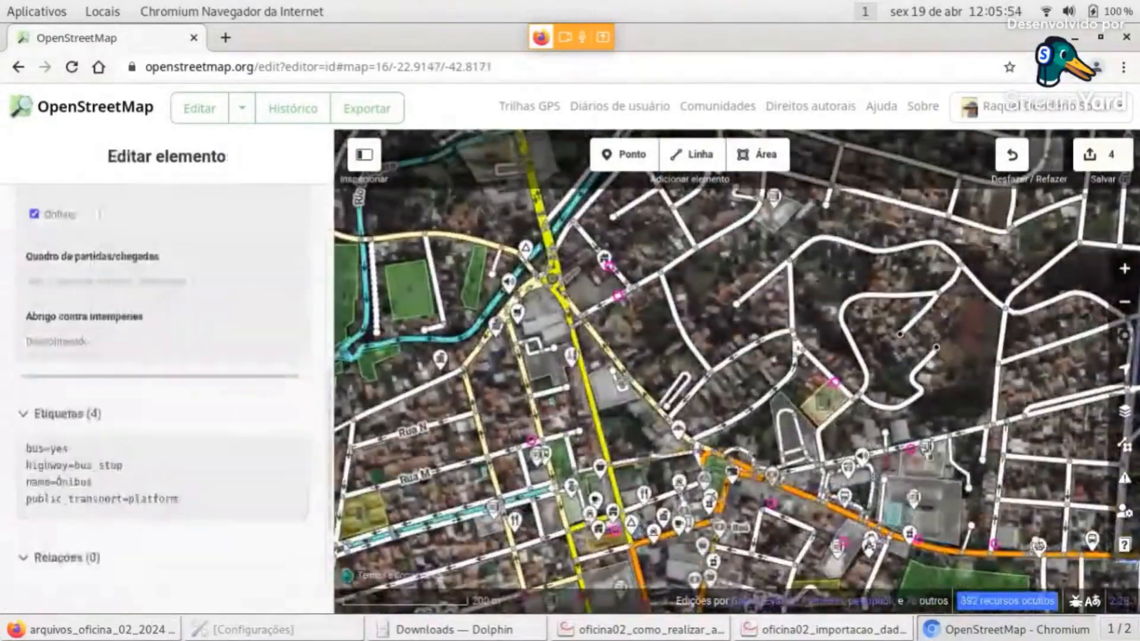
drag(633, 317, 701, 373)
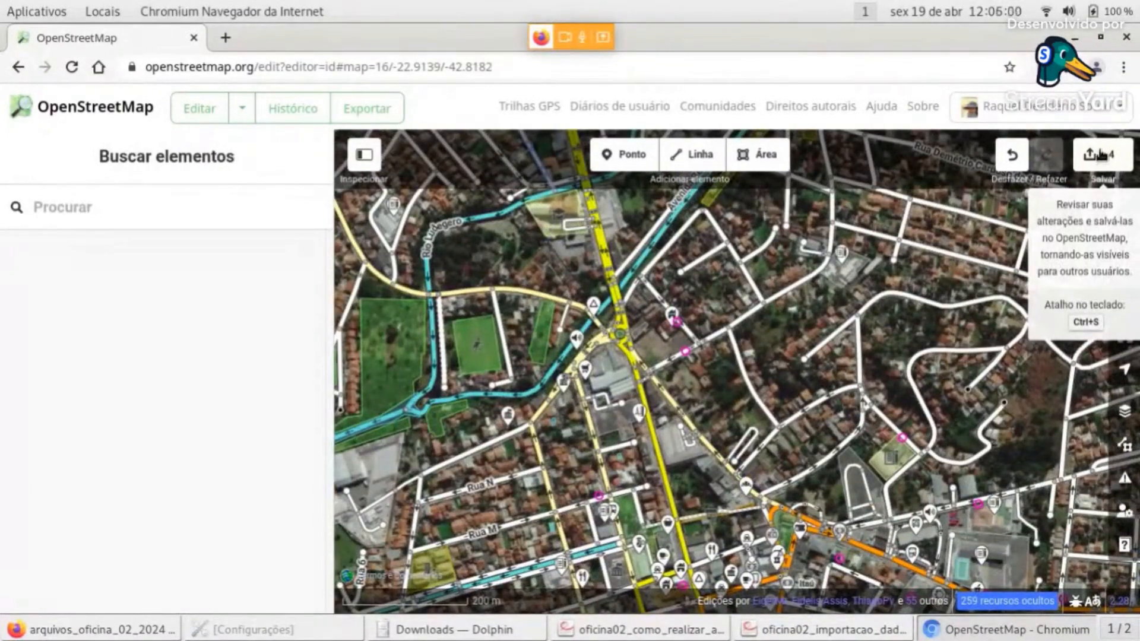
Start uploading the edits and choose the suggested changeset comment "#mapeadoresIVIDES fixing tag errors"
click(1105, 156)
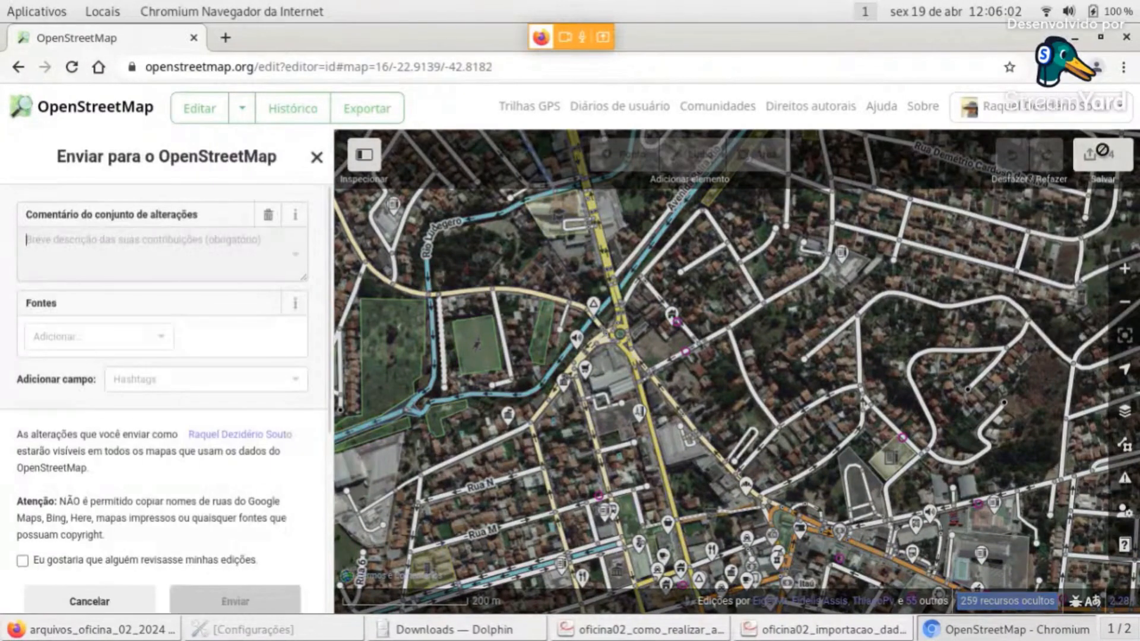
click(202, 243)
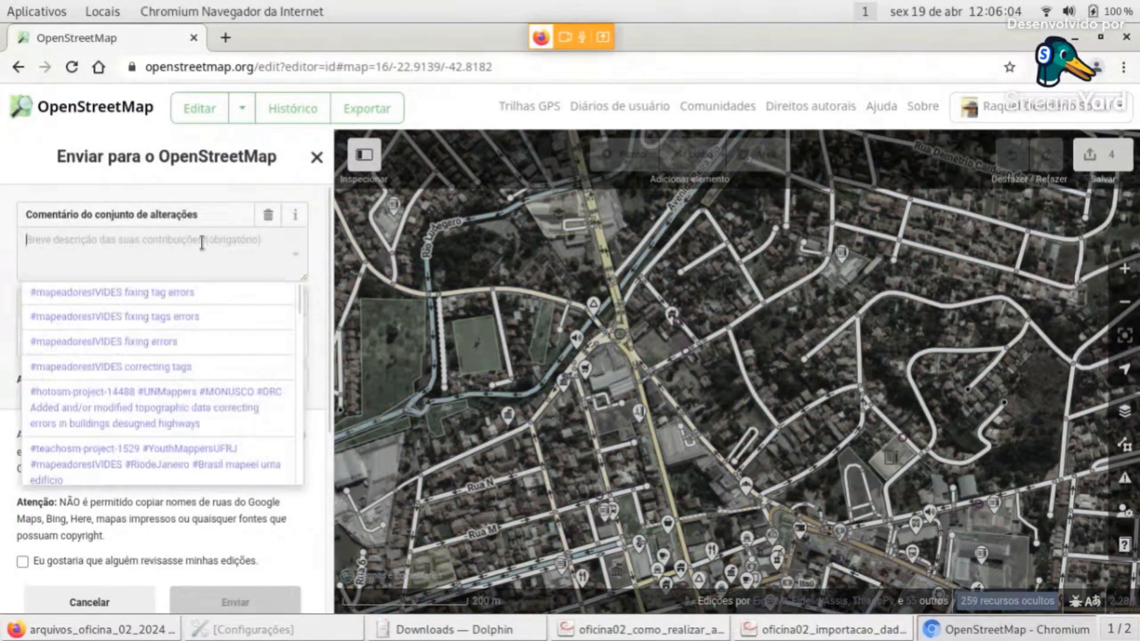
click(203, 292)
Change the changeset comment to "#mapeadoresIVIDES mapeamento dados estabelecimentos educacionais Censo 2022 Brasil"
click(202, 242)
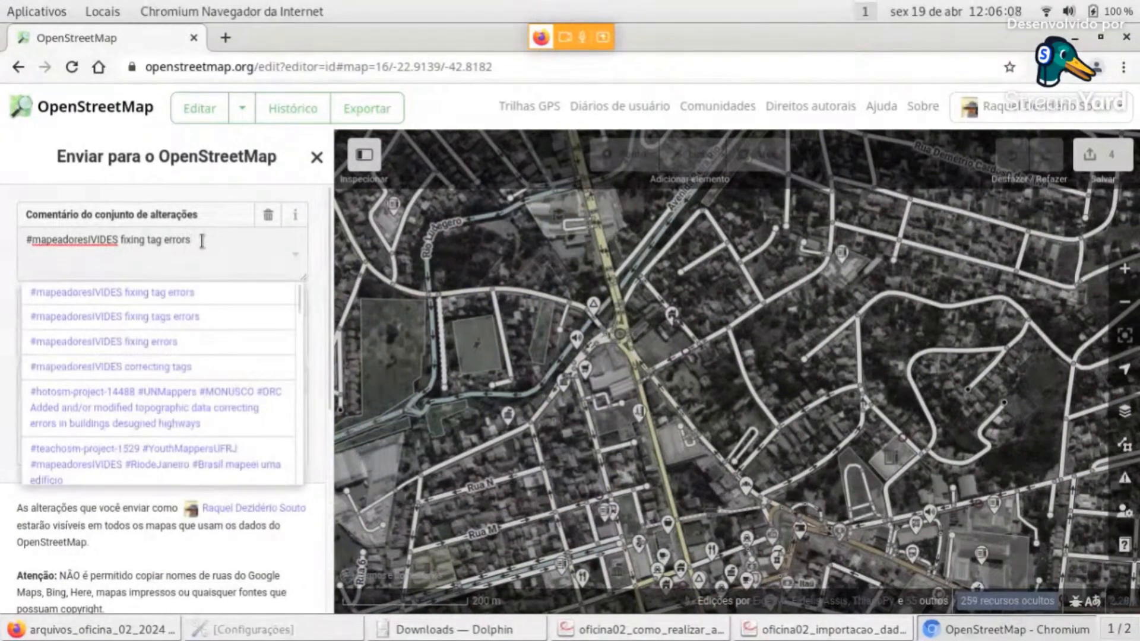
key(BackSpace)
key(BackSpace)
key(BackSpace)
key(BackSpace)
key(BackSpace)
key(BackSpace)
key(BackSpace)
key(BackSpace)
key(BackSpace)
key(BackSpace)
key(BackSpace)
key(BackSpace)
key(BackSpace)
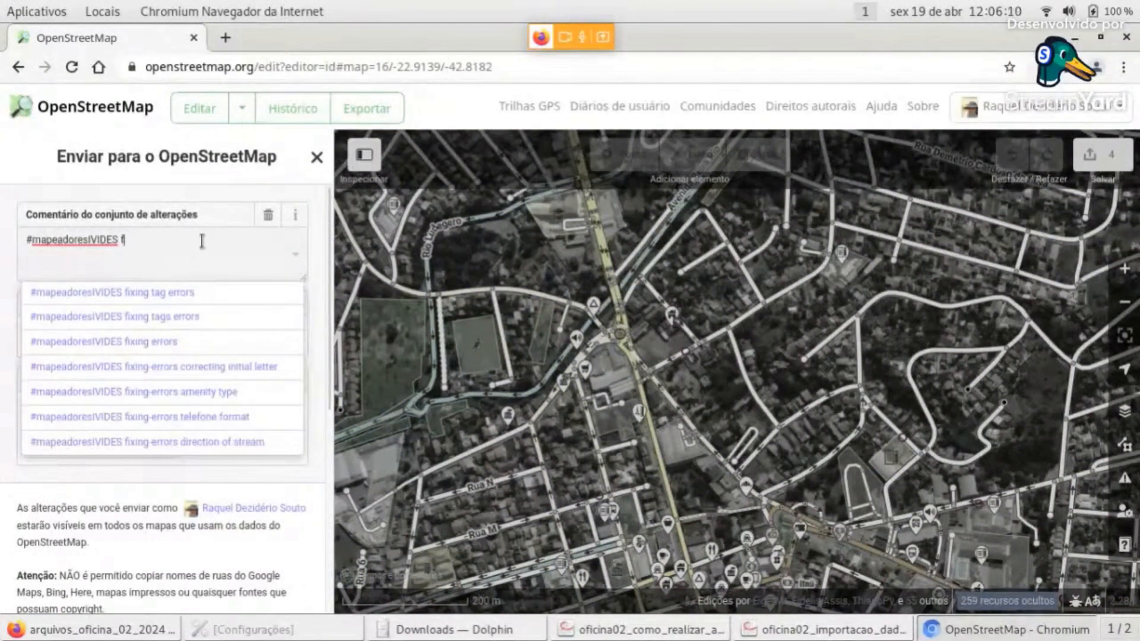
key(BackSpace)
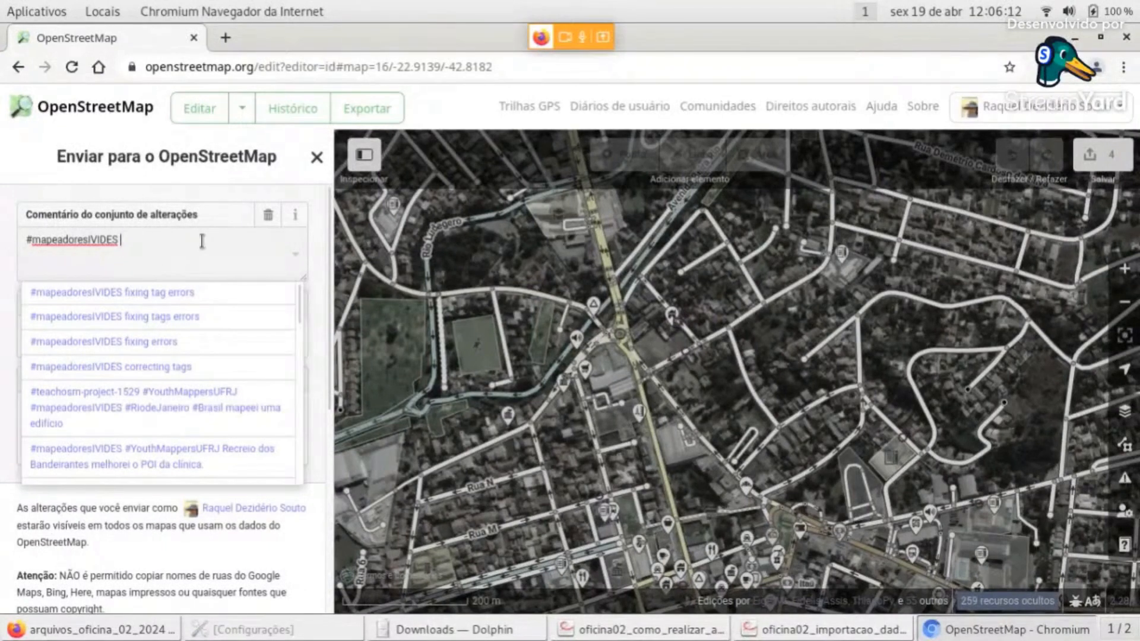
text(mapeamento dado)
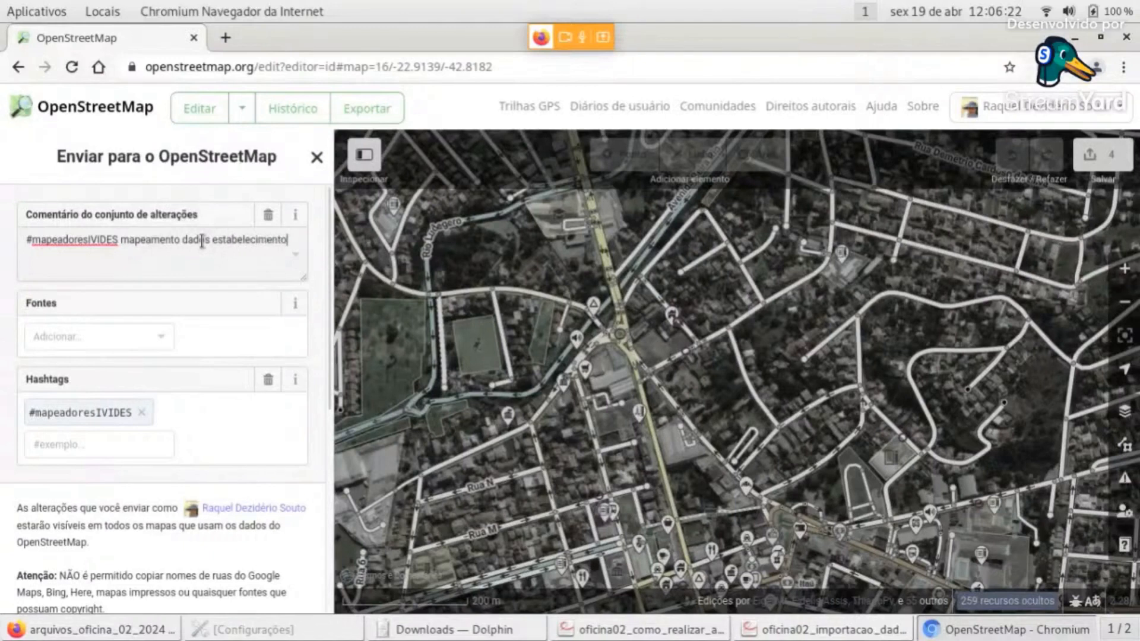
text(s educacionais Censo 2022 Brasil)
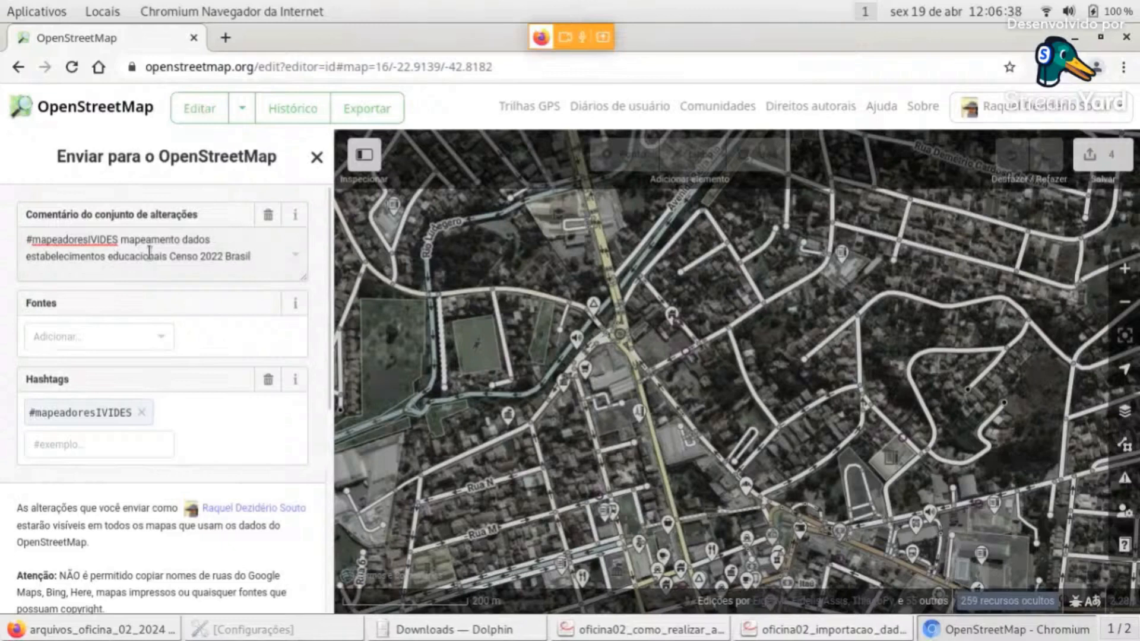
Review the upload form and add IBGE as a source of the changeset
click(76, 444)
scroll(156, 362, down, 5)
scroll(162, 349, up, 3)
scroll(162, 348, up, 1)
click(79, 249)
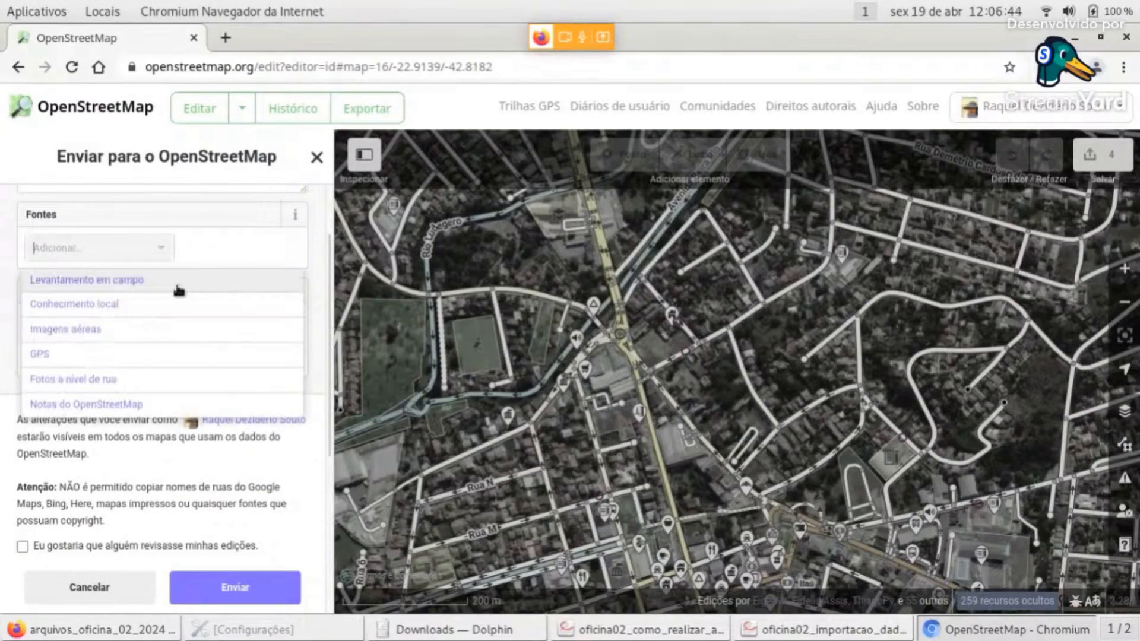
click(62, 249)
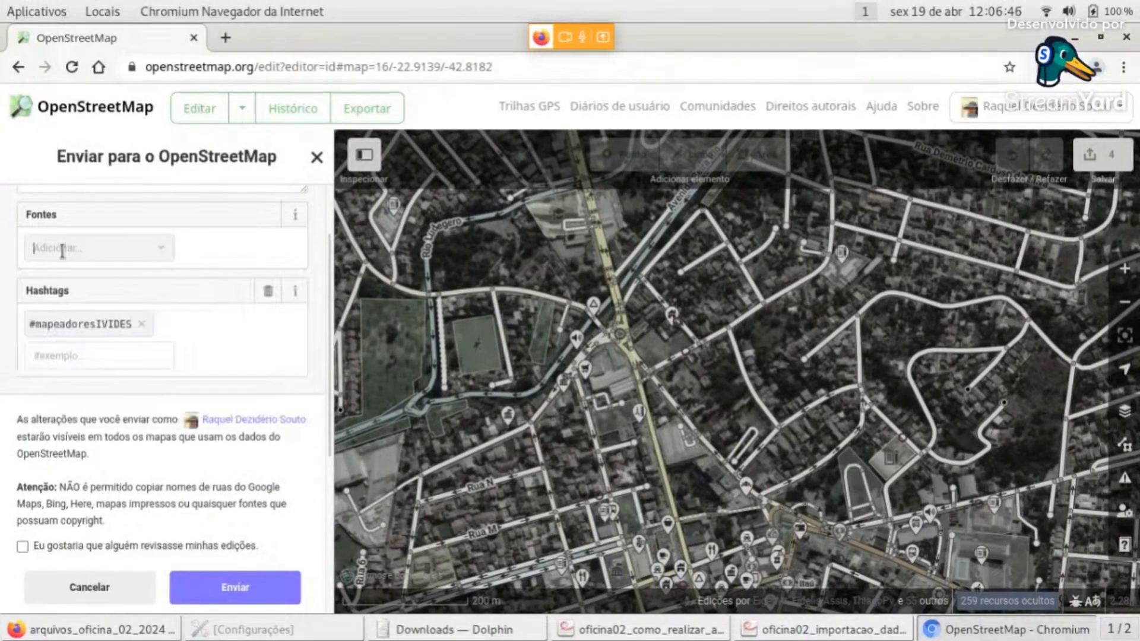
text(IBGE)
key(Return)
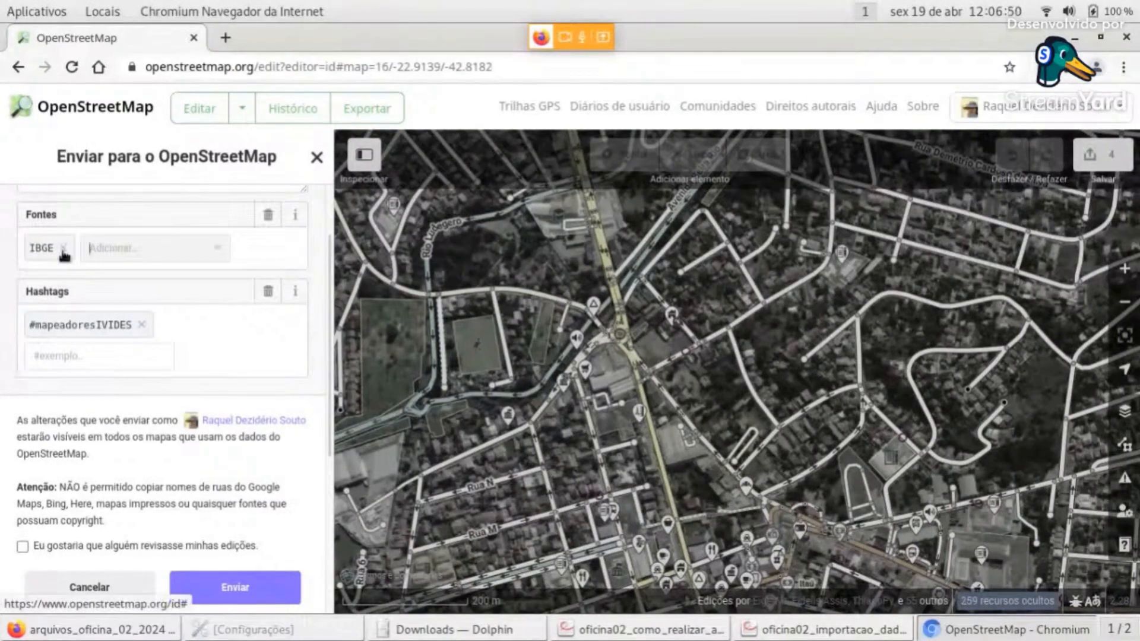
Check the suggested source types and add Ipea as a second source of the changeset
scroll(191, 284, up, 3)
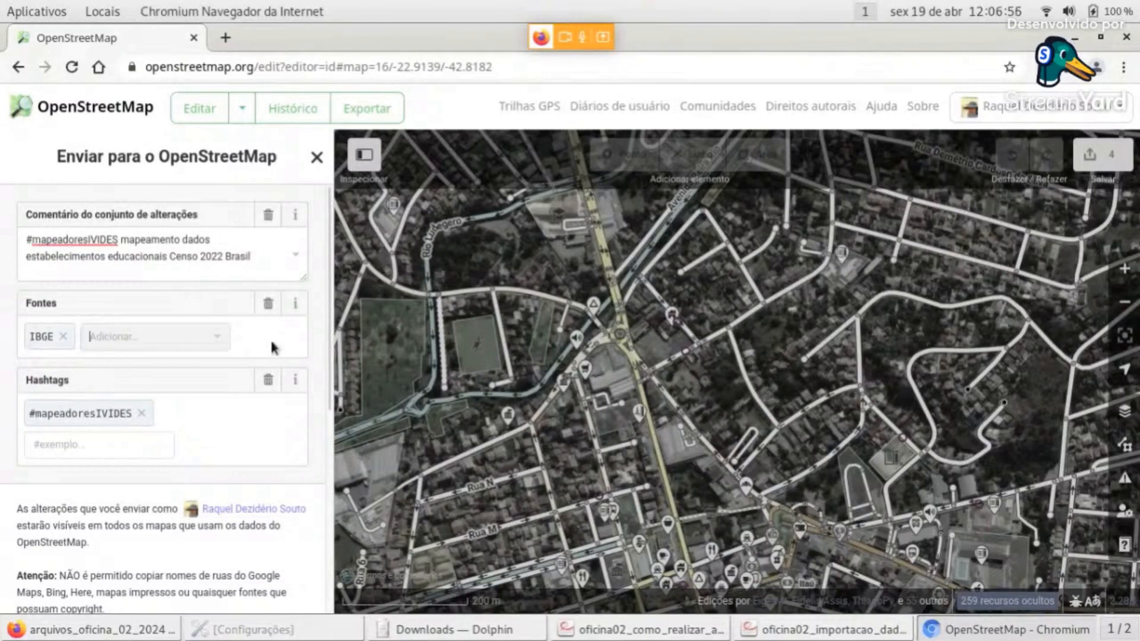
click(110, 344)
click(219, 340)
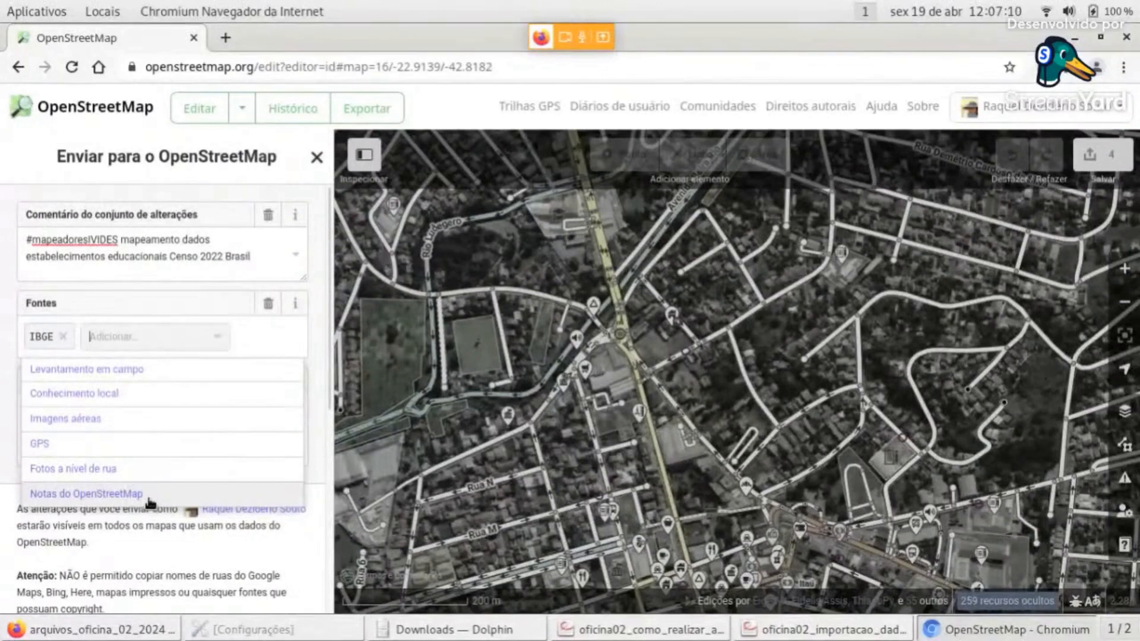
click(117, 336)
text(Ipea)
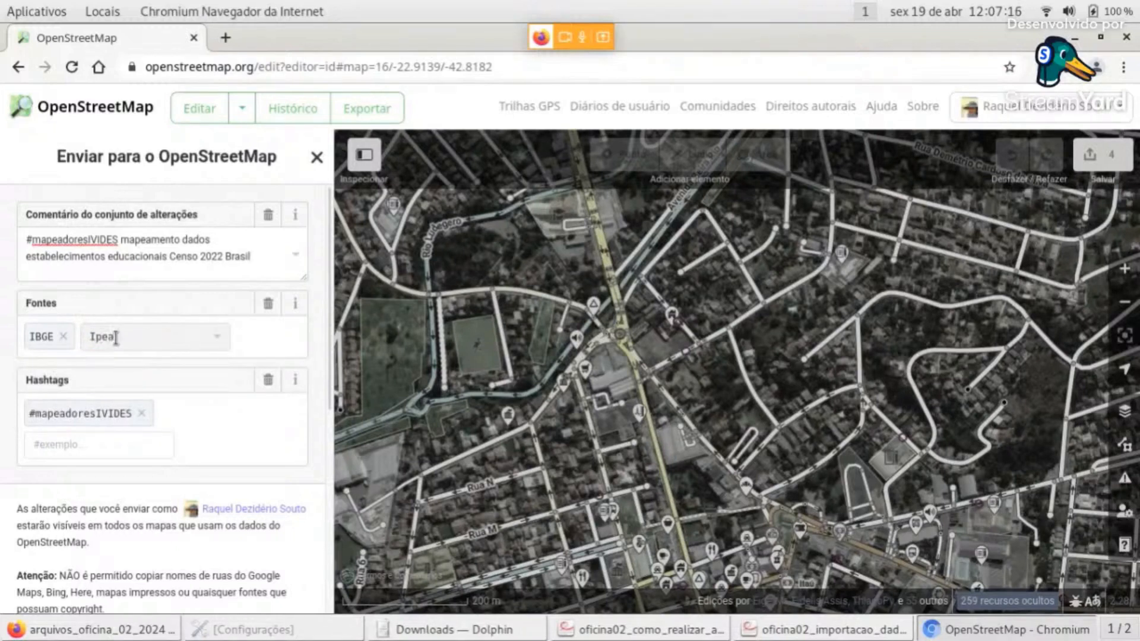
key(Return)
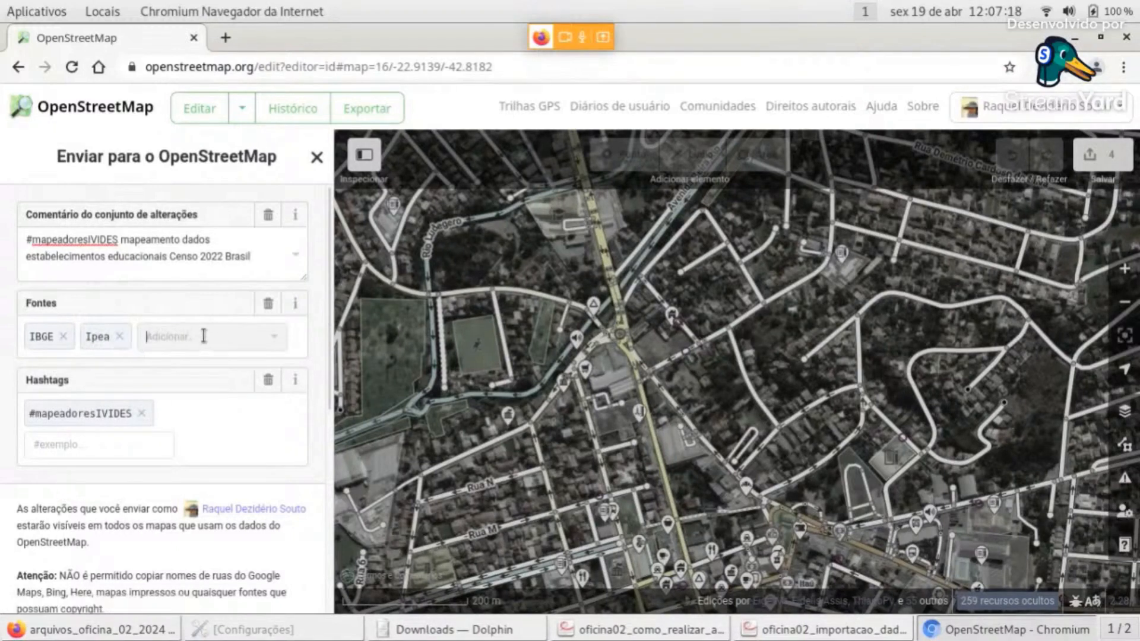
Add INEA as a third source of the changeset
text(INE)
key(Return)
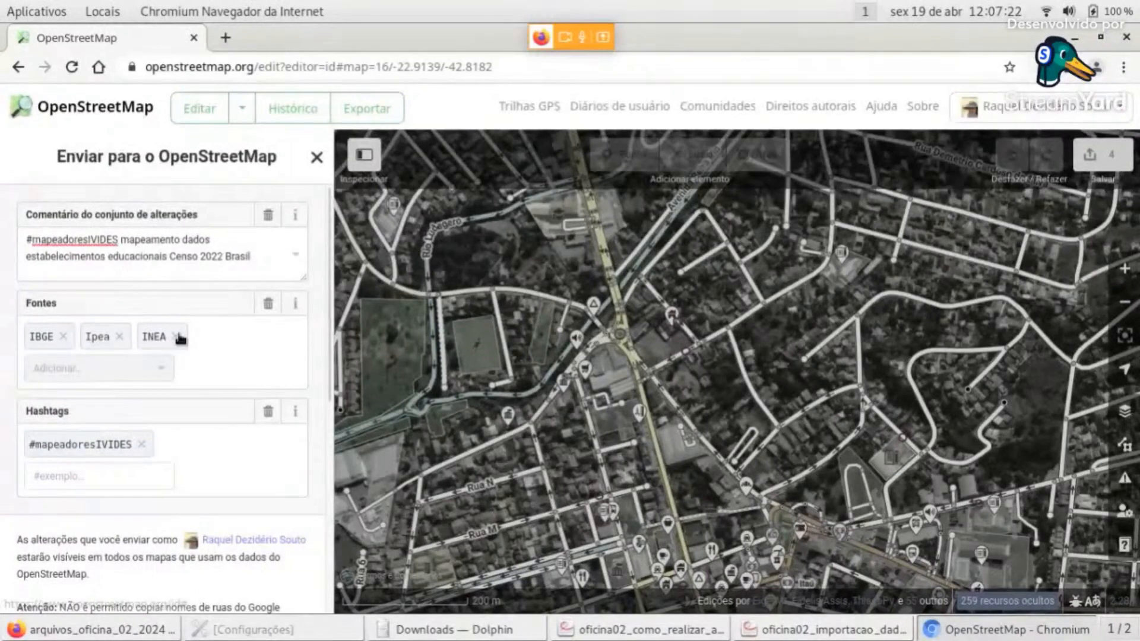
Remove INEA, Ipea and IBGE from the changeset's sources and check the suggested source types
click(176, 336)
click(119, 336)
click(63, 336)
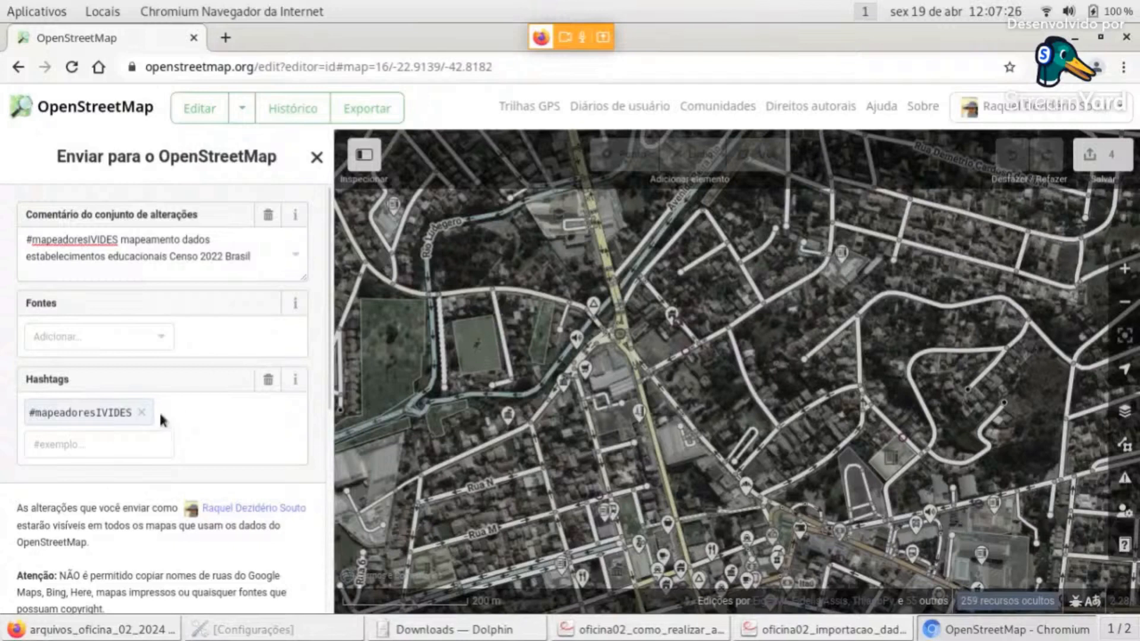
click(148, 343)
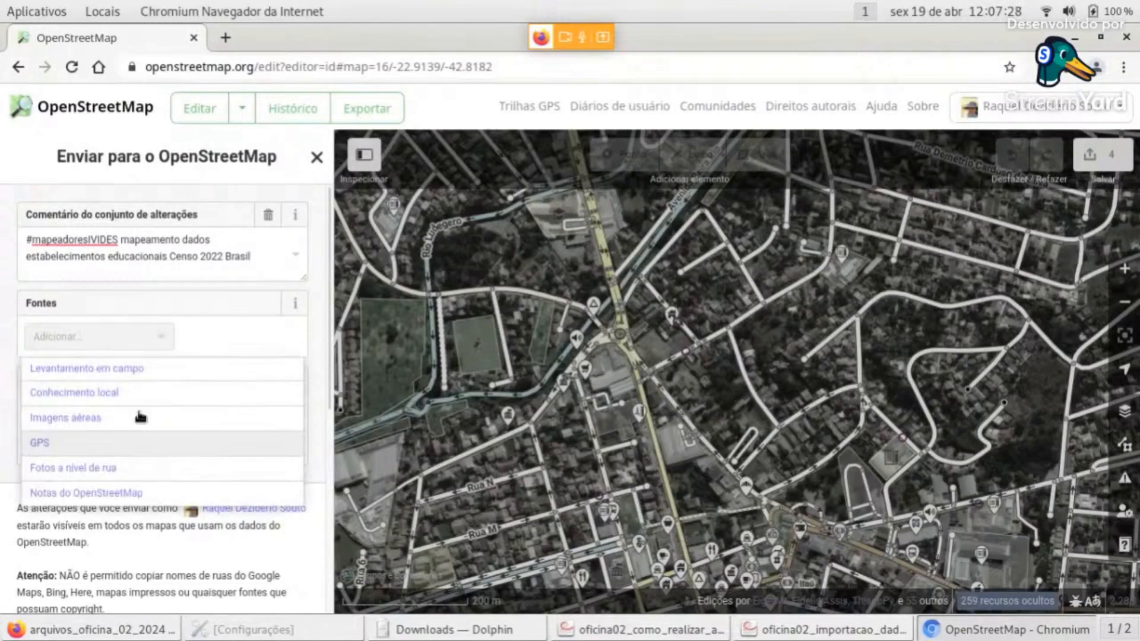
click(157, 339)
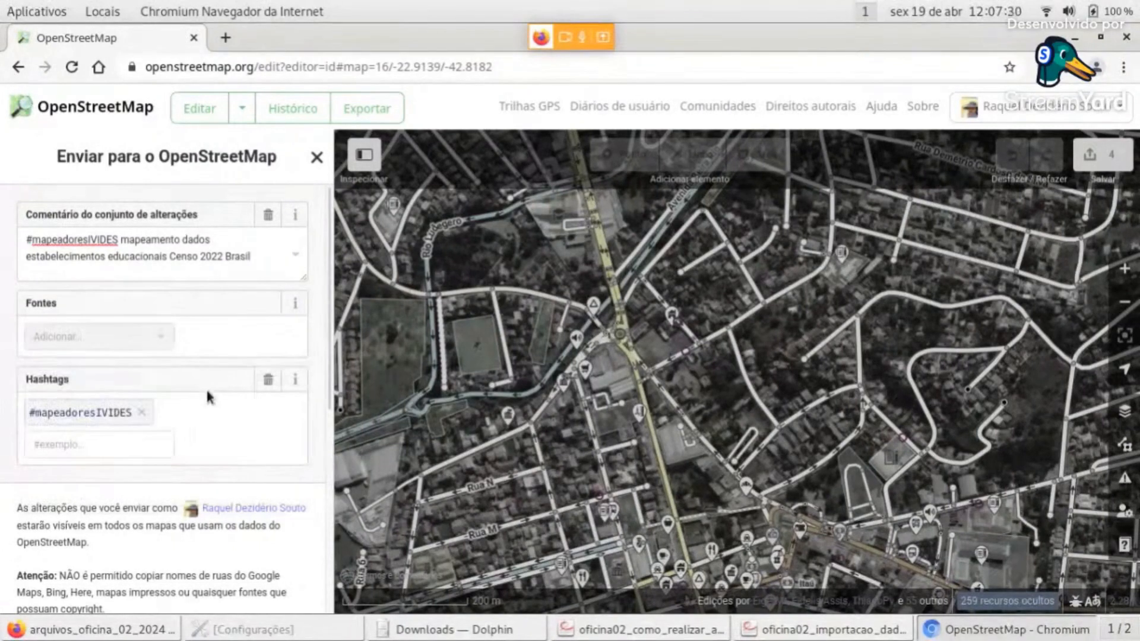
Expand the changeset's tags in the upload form, show them as a table and examine the keys and values
scroll(205, 387, down, 3)
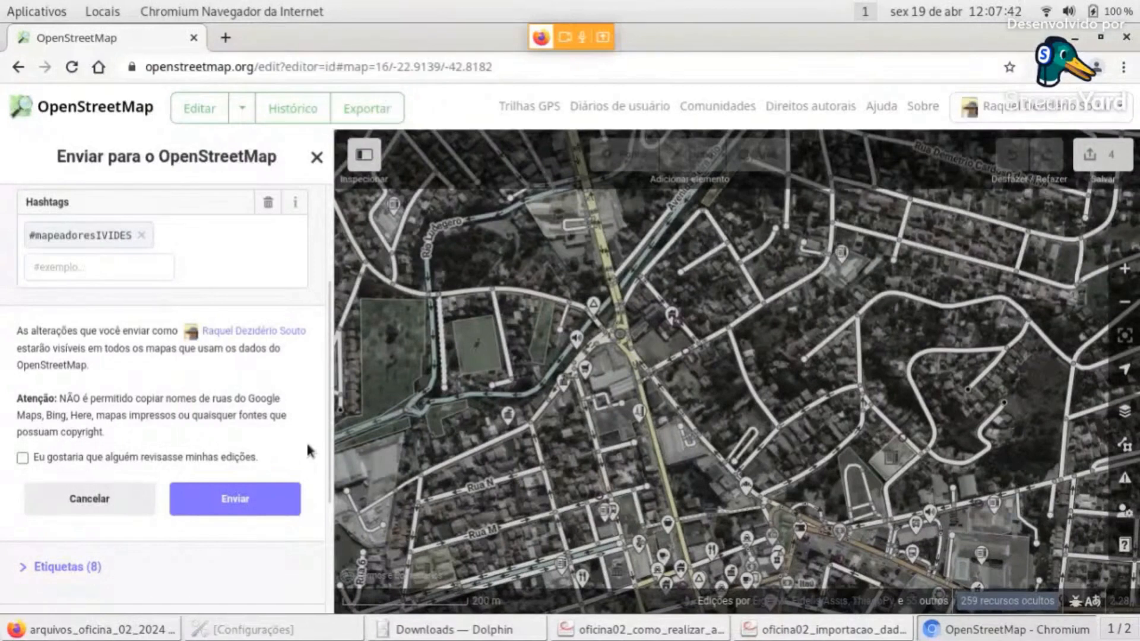
scroll(306, 441, down, 3)
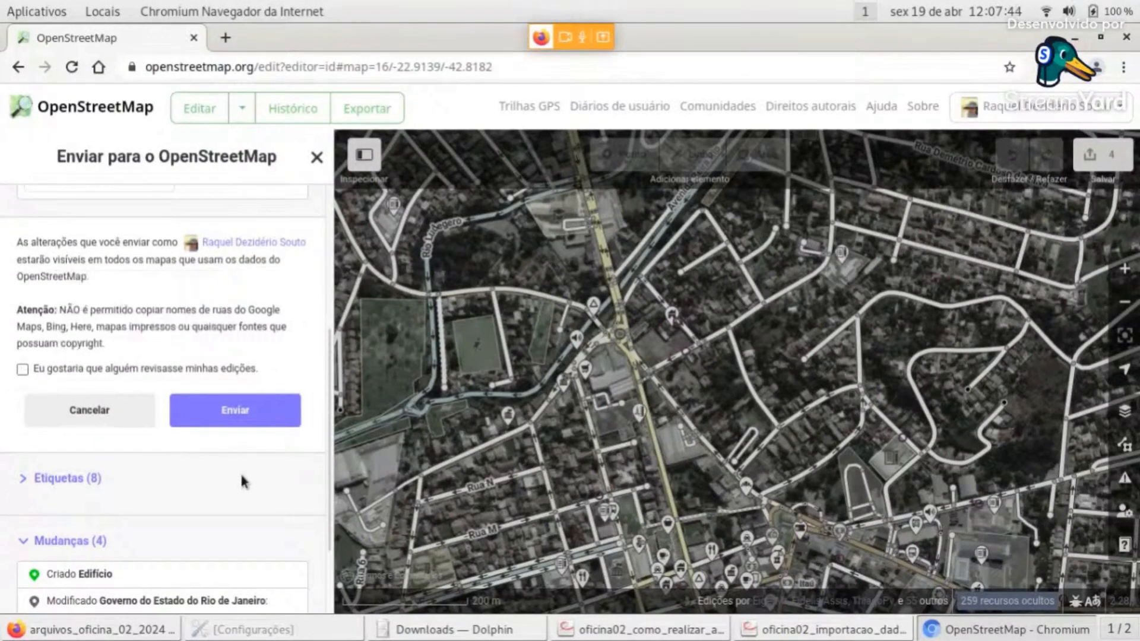
scroll(237, 474, down, 3)
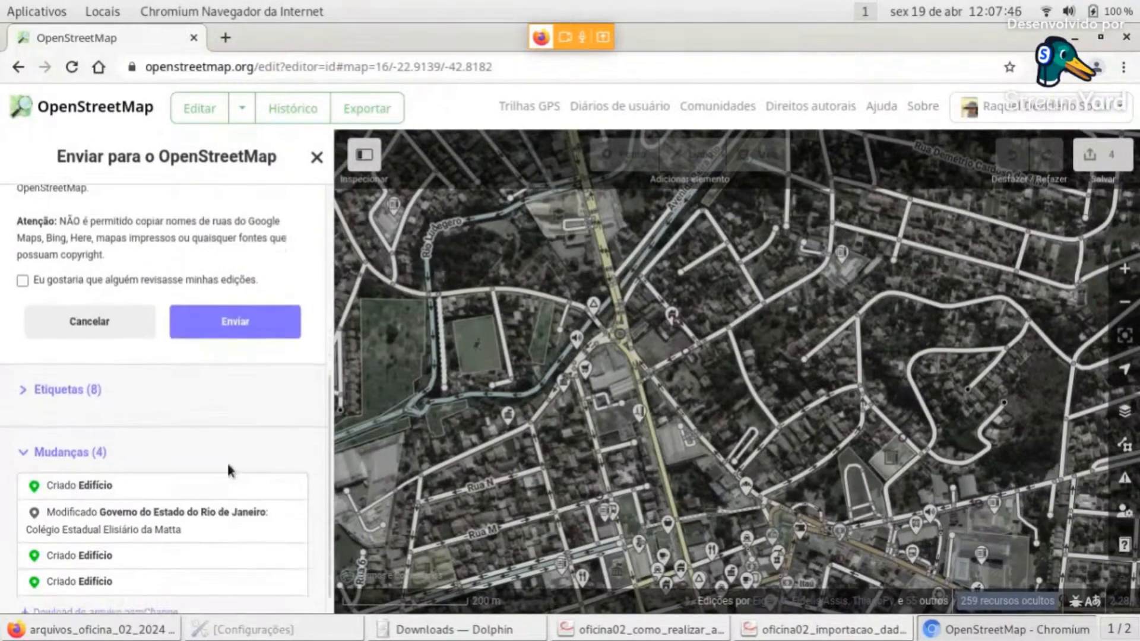
click(83, 394)
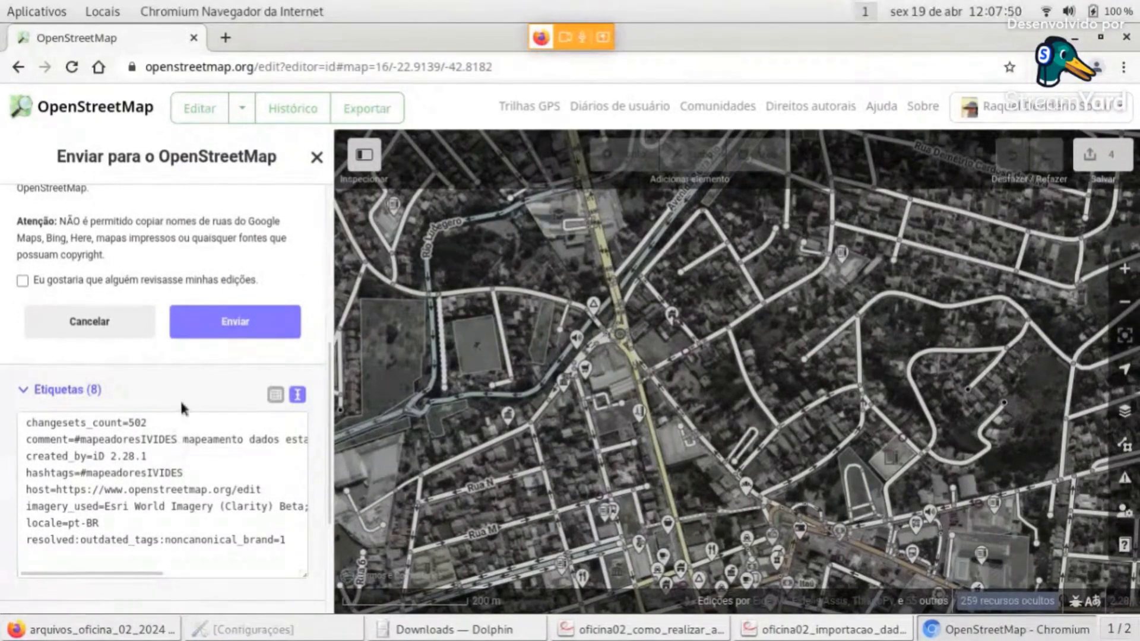
click(276, 395)
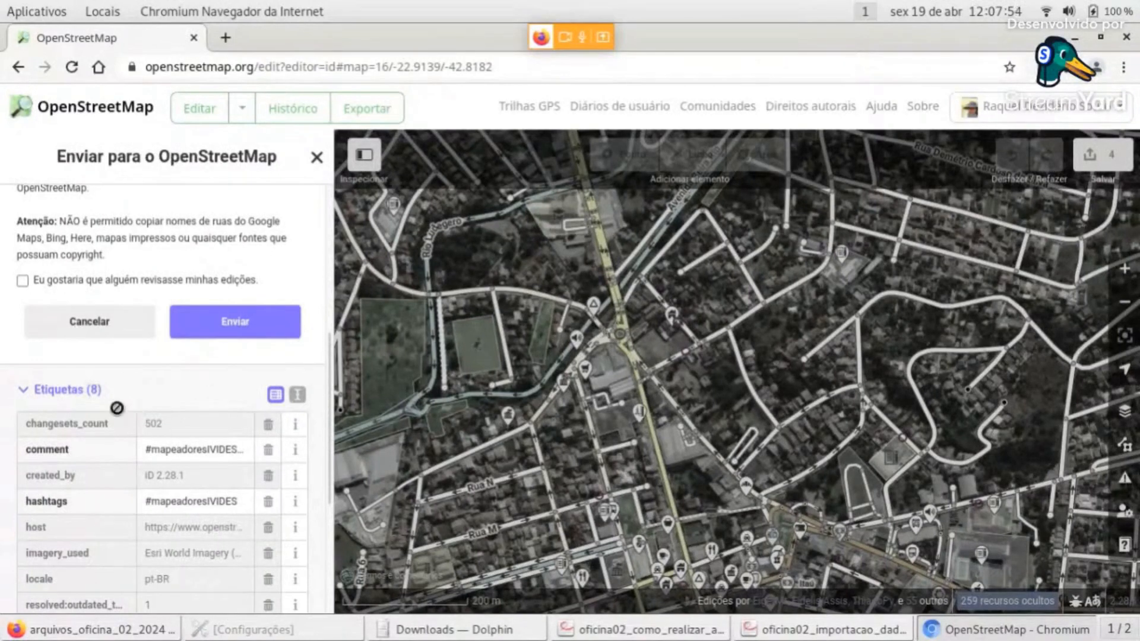
scroll(195, 545, down, 3)
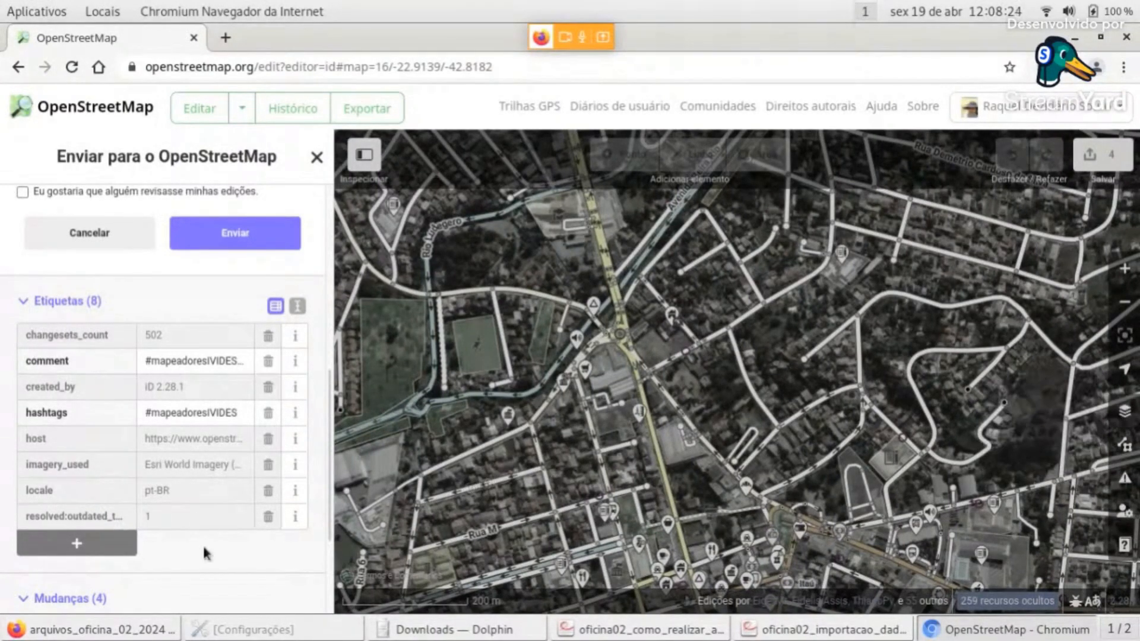
Review the list of created and modified elements in the upload form and return to the changeset comment
scroll(202, 544, down, 2)
scroll(204, 554, down, 2)
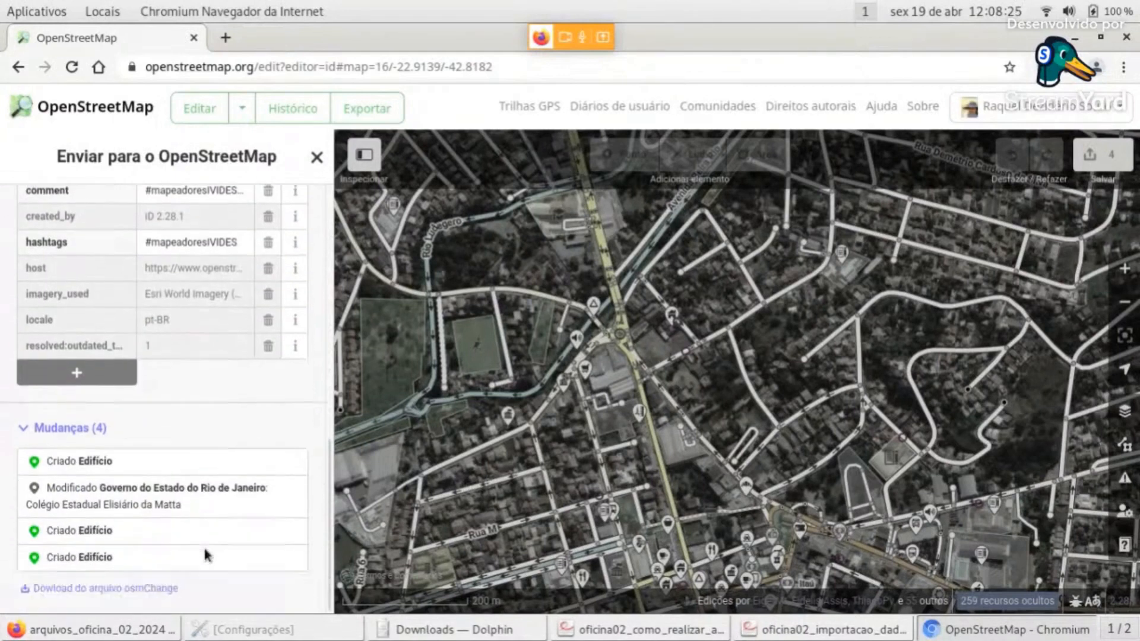
click(70, 428)
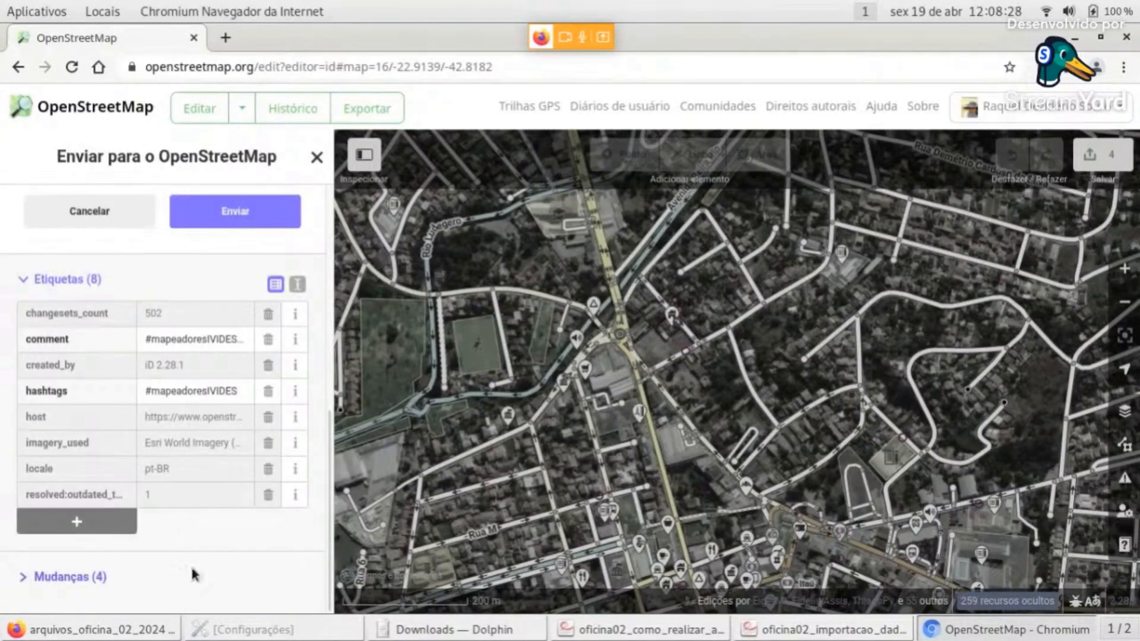
click(69, 577)
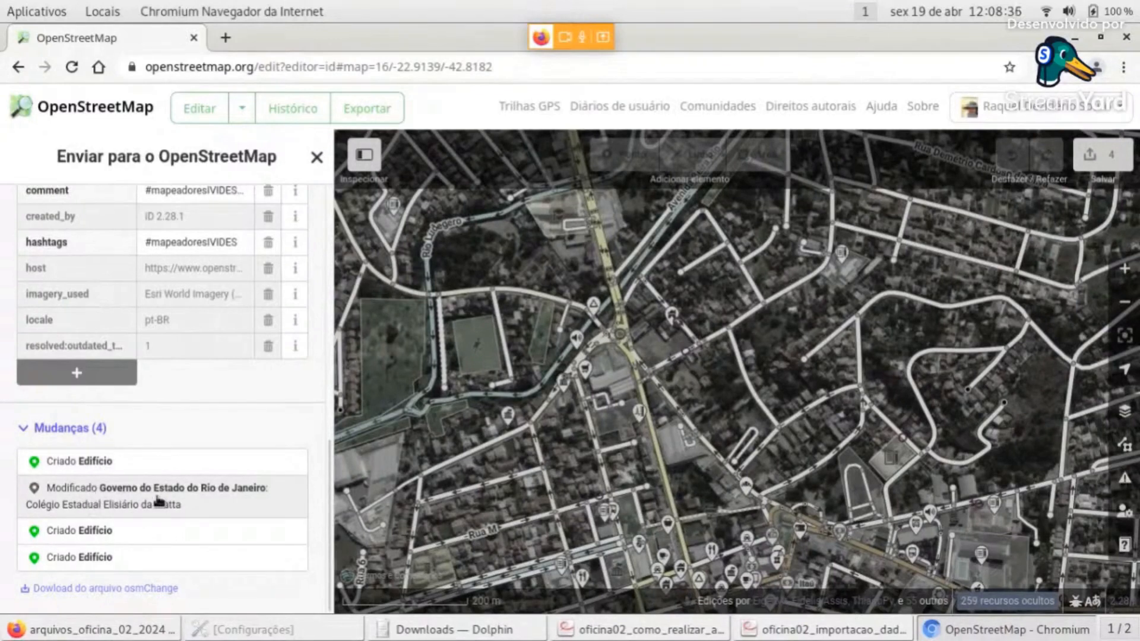
scroll(206, 440, up, 7)
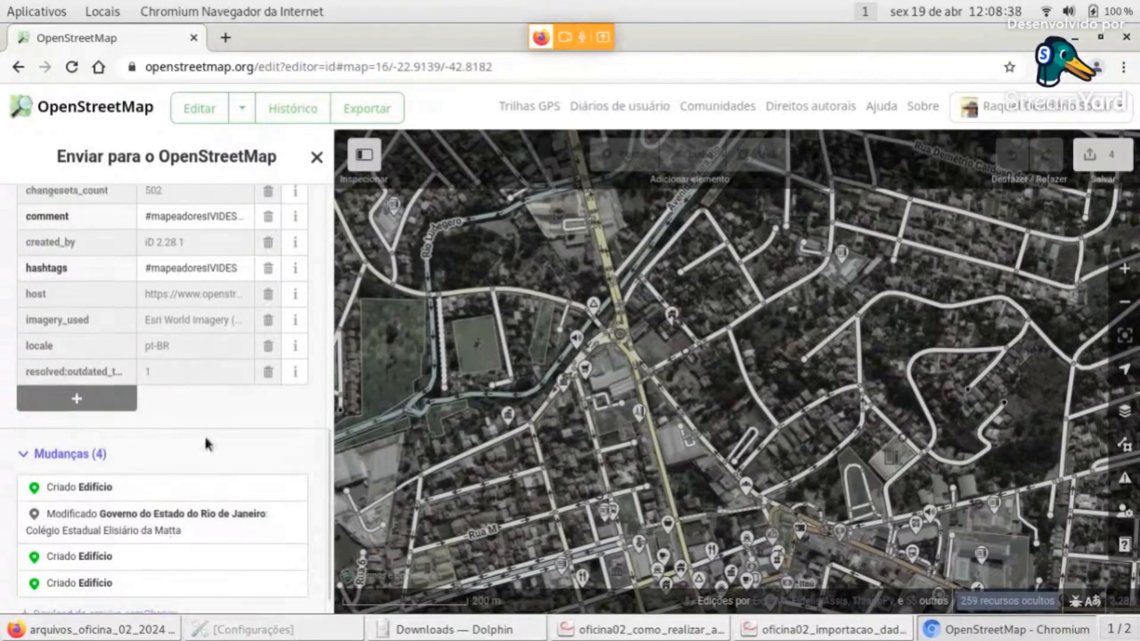
scroll(213, 442, up, 3)
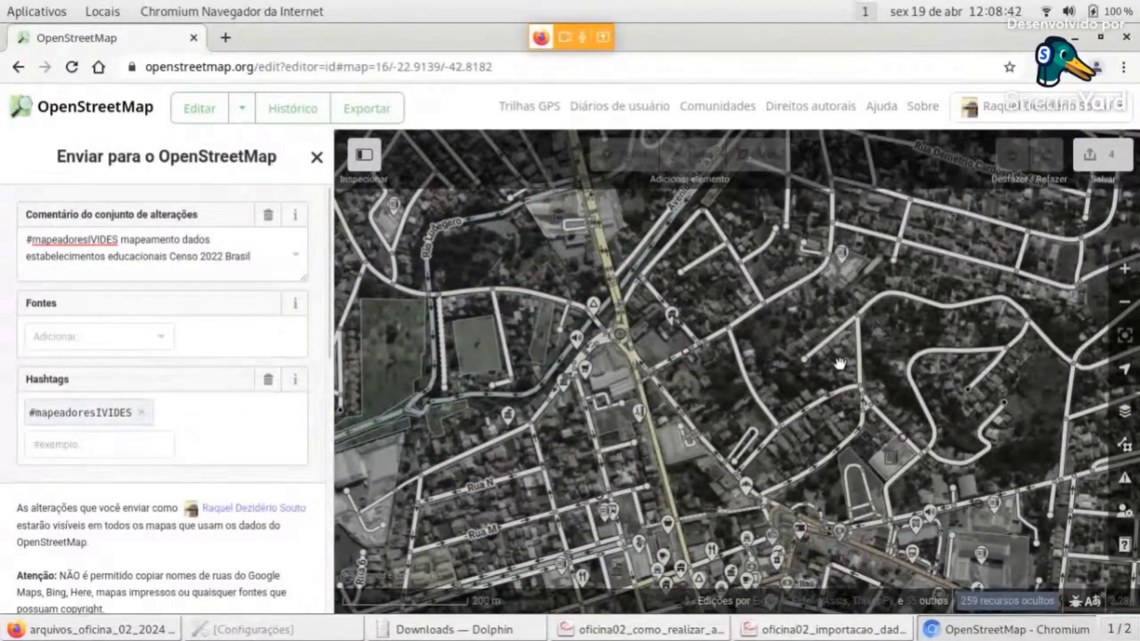
Close the upload form without sending and leave the map editor, discarding the unsaved edits
click(316, 159)
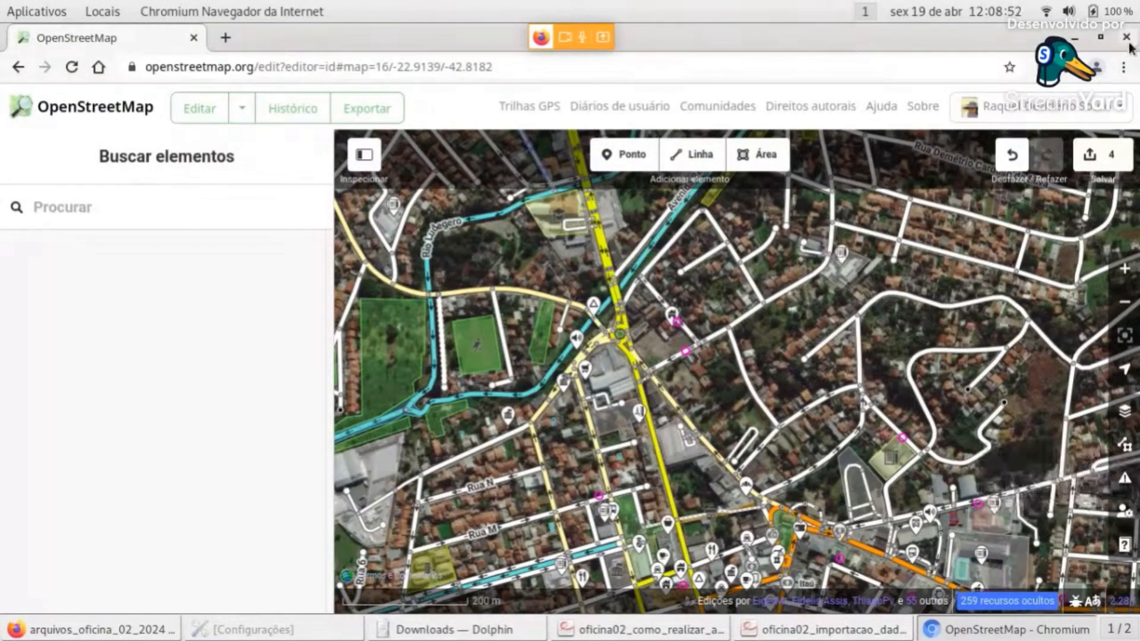
click(674, 348)
click(672, 315)
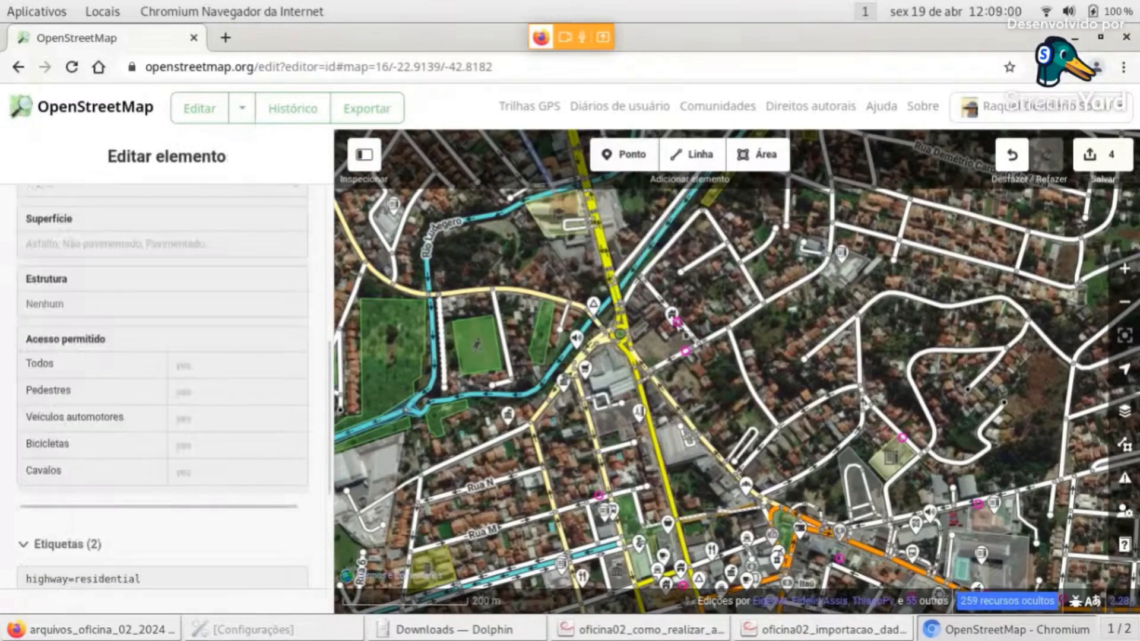
click(702, 317)
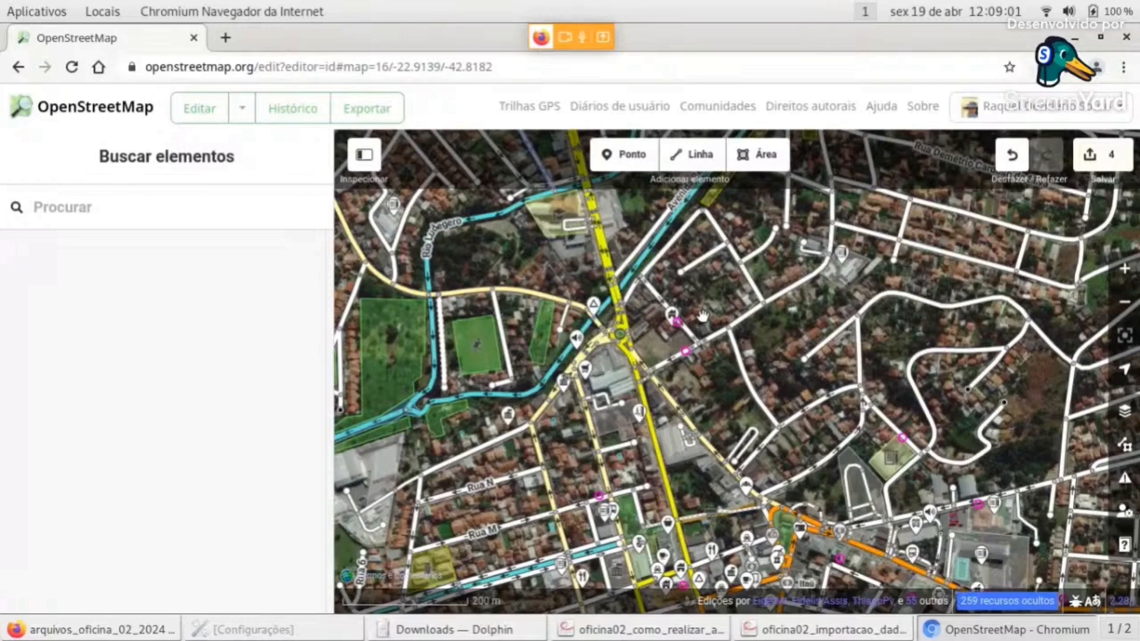
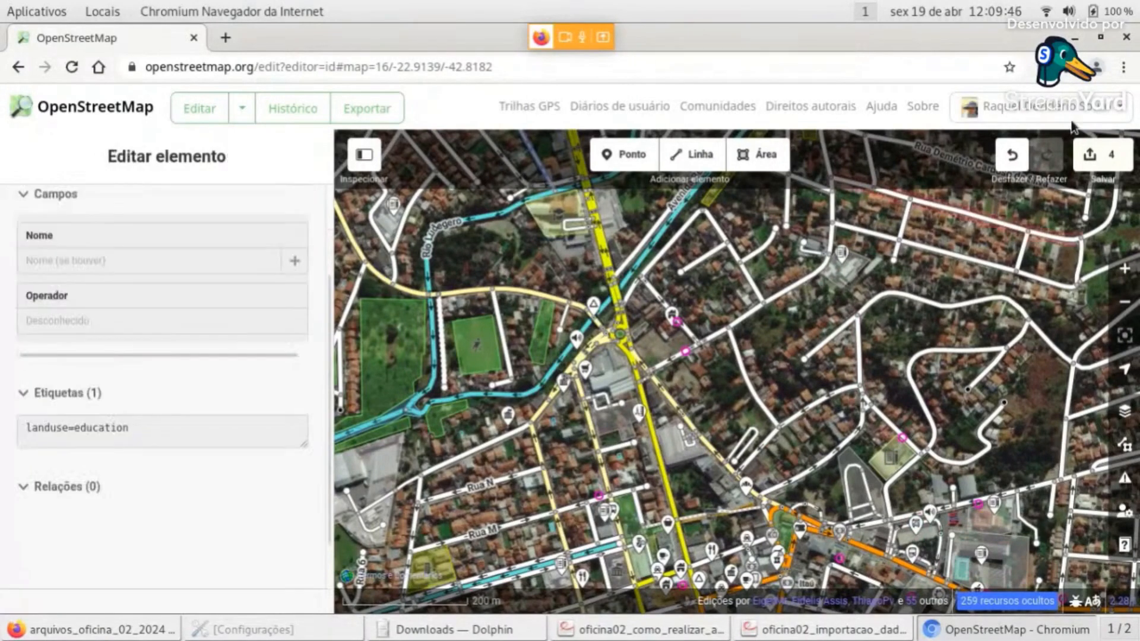
click(1126, 37)
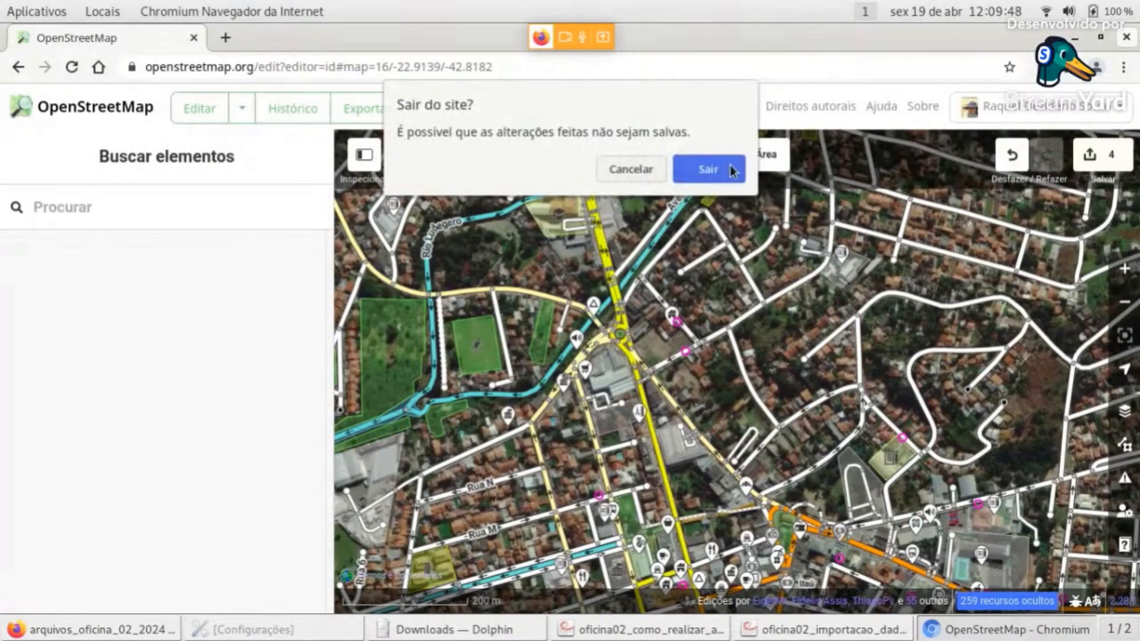
click(708, 169)
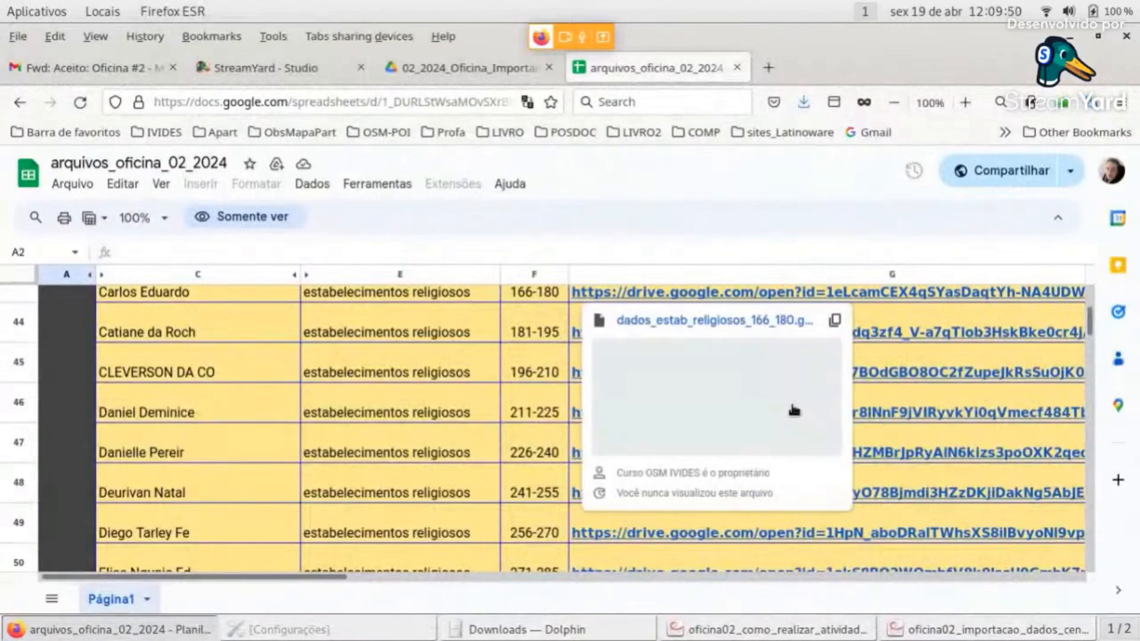
Look through the arquivos_oficina_02_2024 spreadsheet for the activity guidelines, themes, record ranges and GeoJSON download links
scroll(594, 439, up, 10)
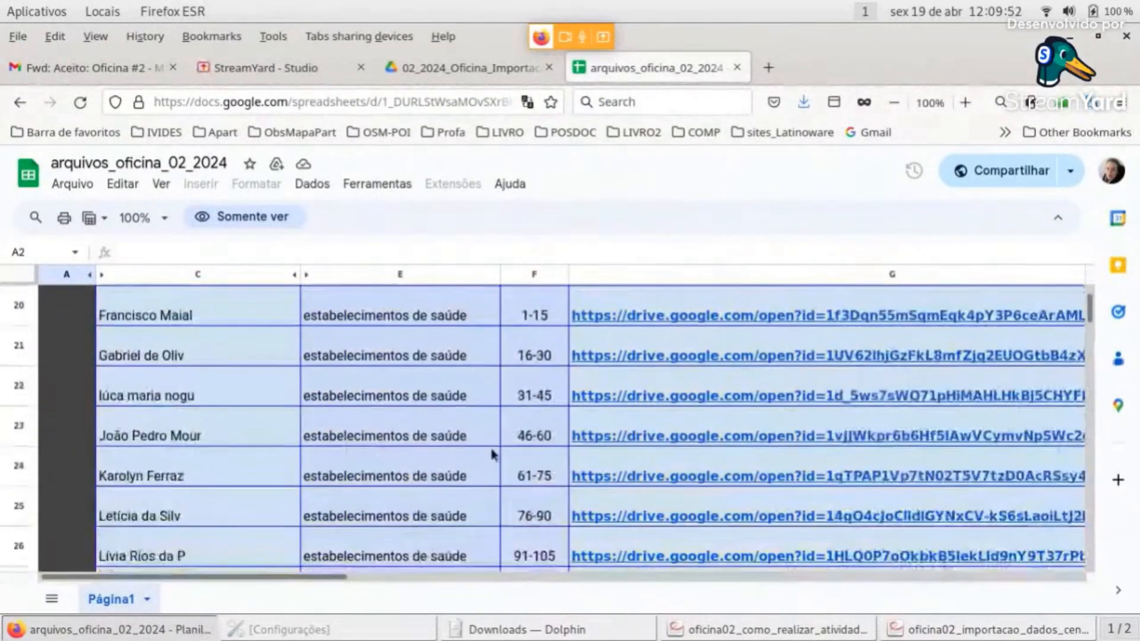
scroll(499, 448, up, 8)
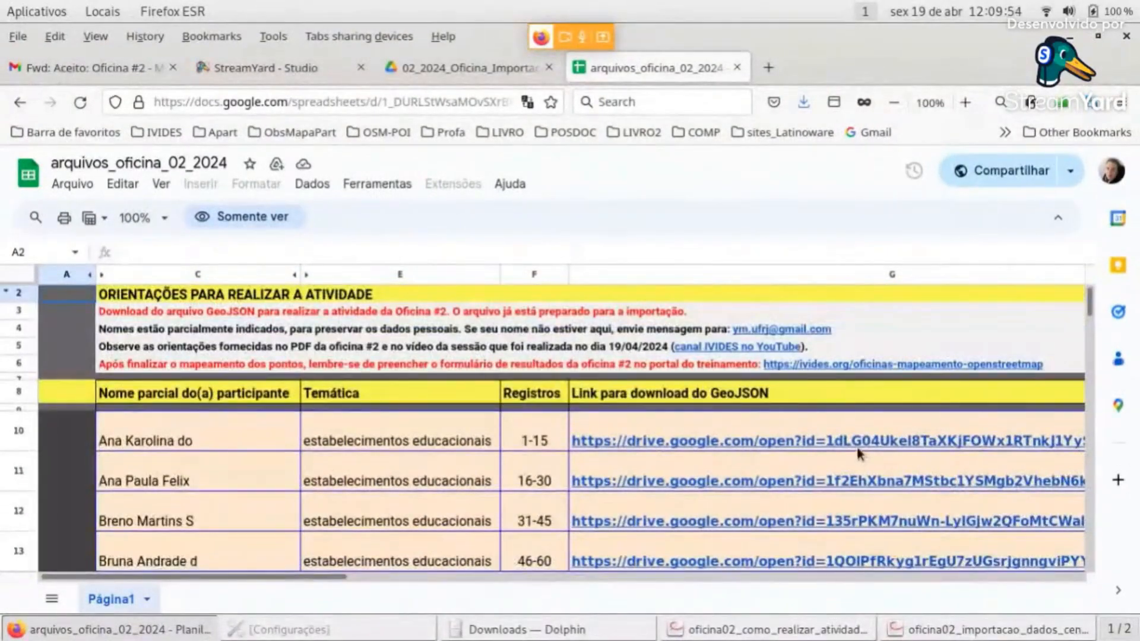
scroll(261, 472, down, 10)
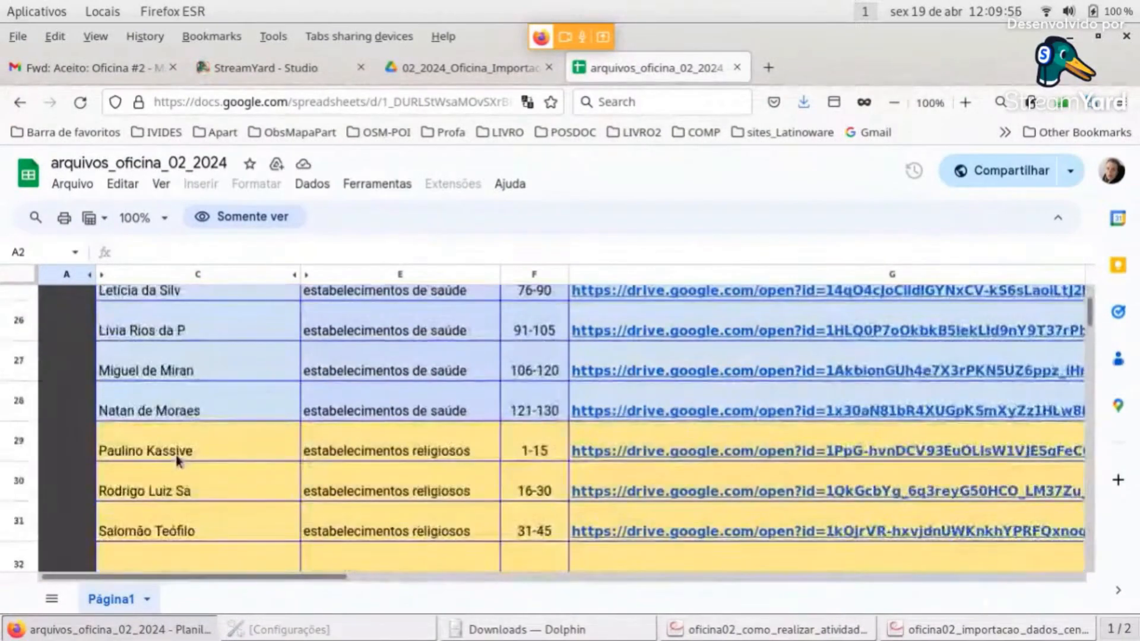
scroll(177, 460, down, 8)
scroll(175, 461, up, 5)
scroll(176, 455, up, 10)
Switch to oficina02_como_realizar_atividade.pdf and review the task description, deadline, workshop links and submission form, checking the other workshop documents too
click(712, 635)
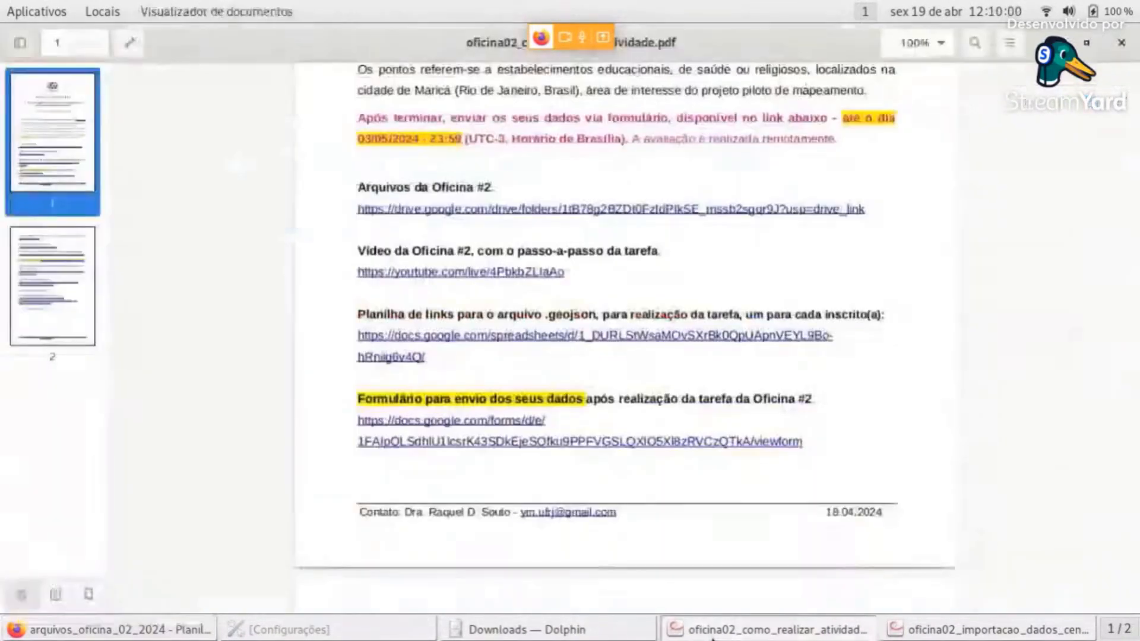
scroll(848, 394, up, 10)
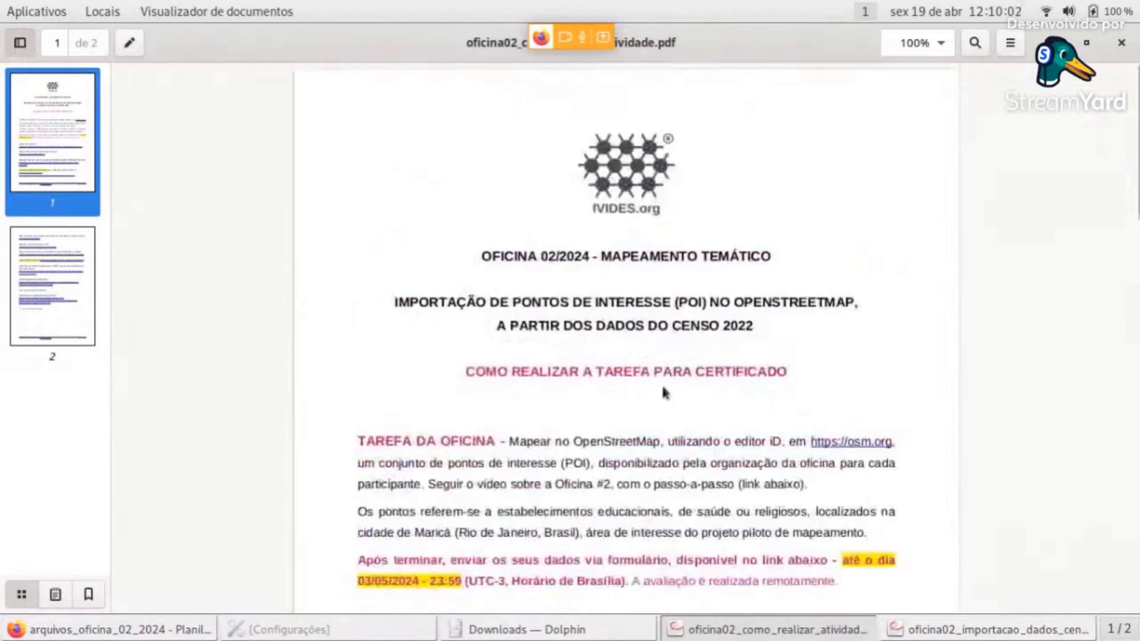
scroll(759, 395, down, 5)
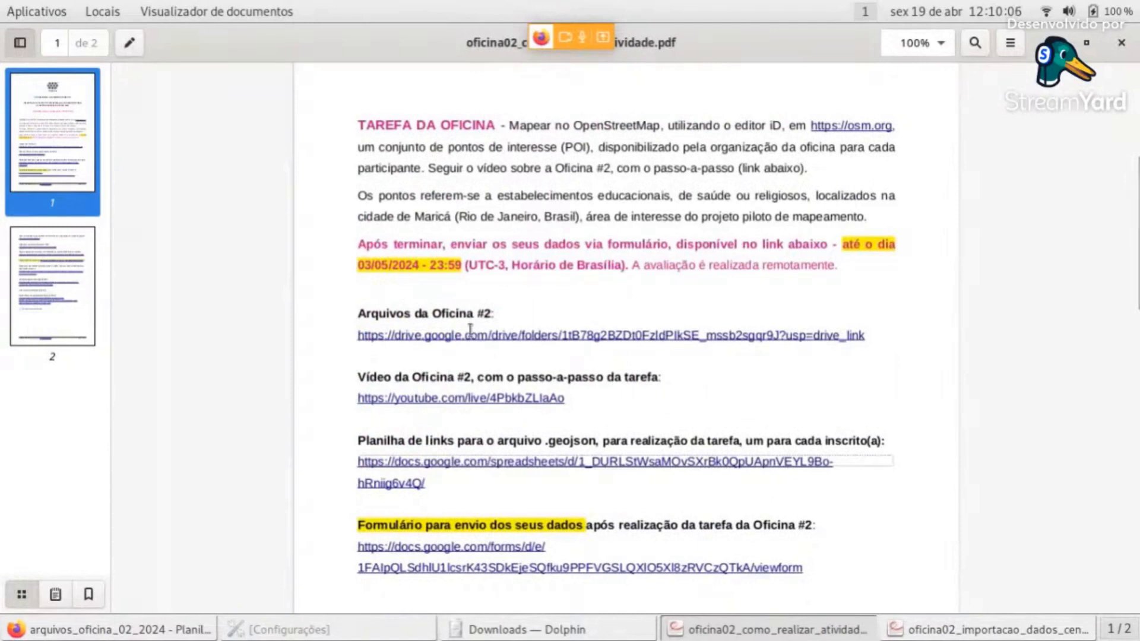
scroll(855, 422, down, 3)
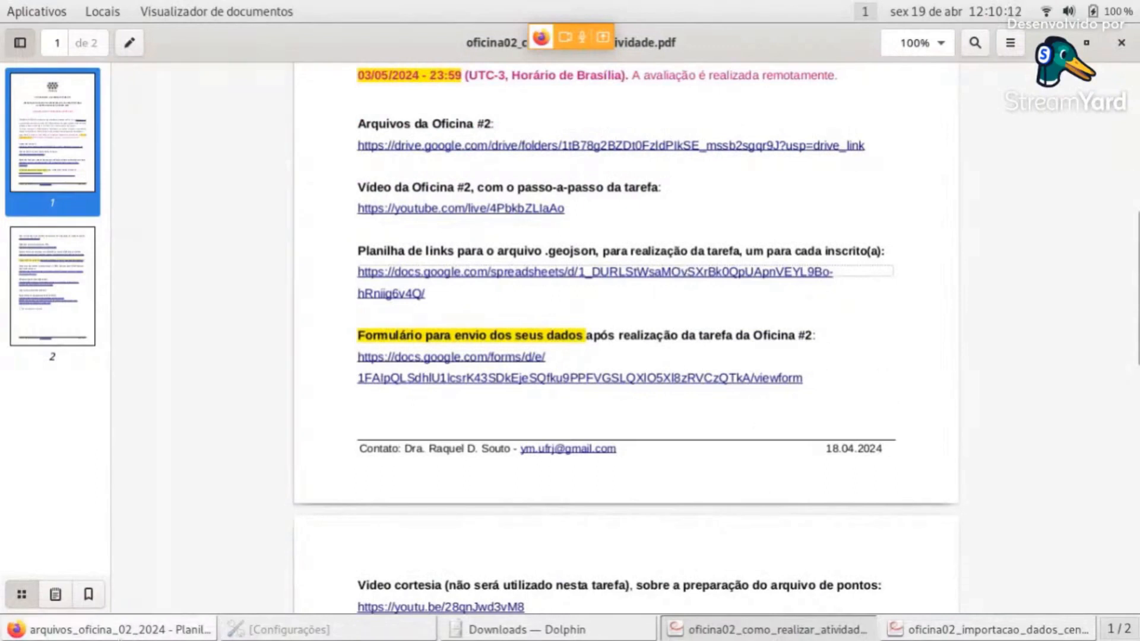
click(112, 630)
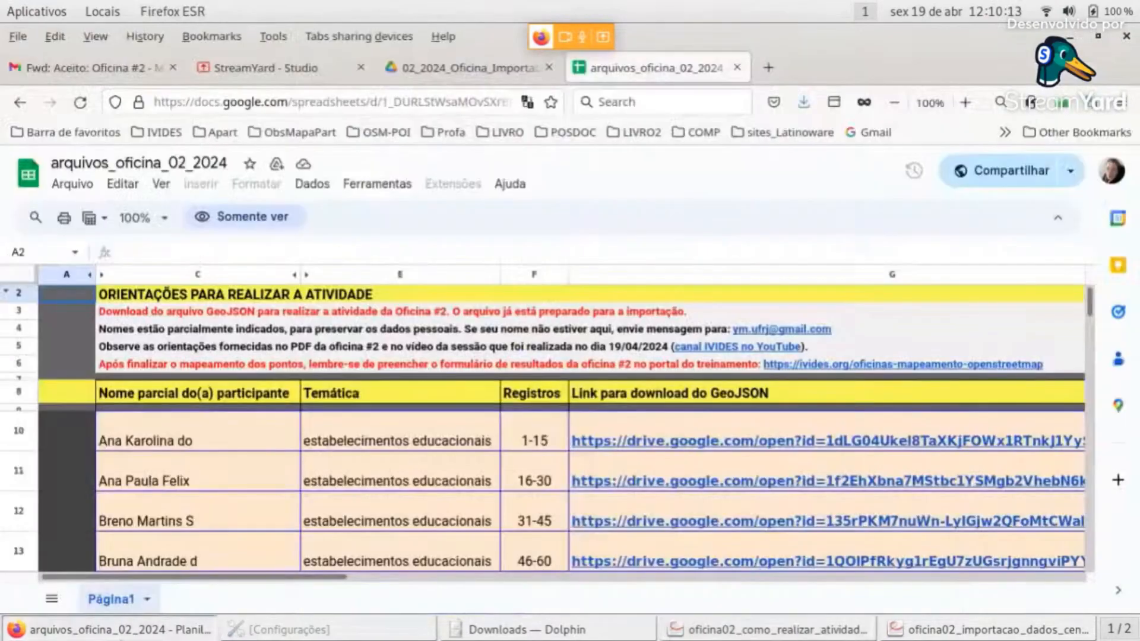
click(928, 636)
click(772, 629)
scroll(537, 407, down, 3)
scroll(509, 310, up, 3)
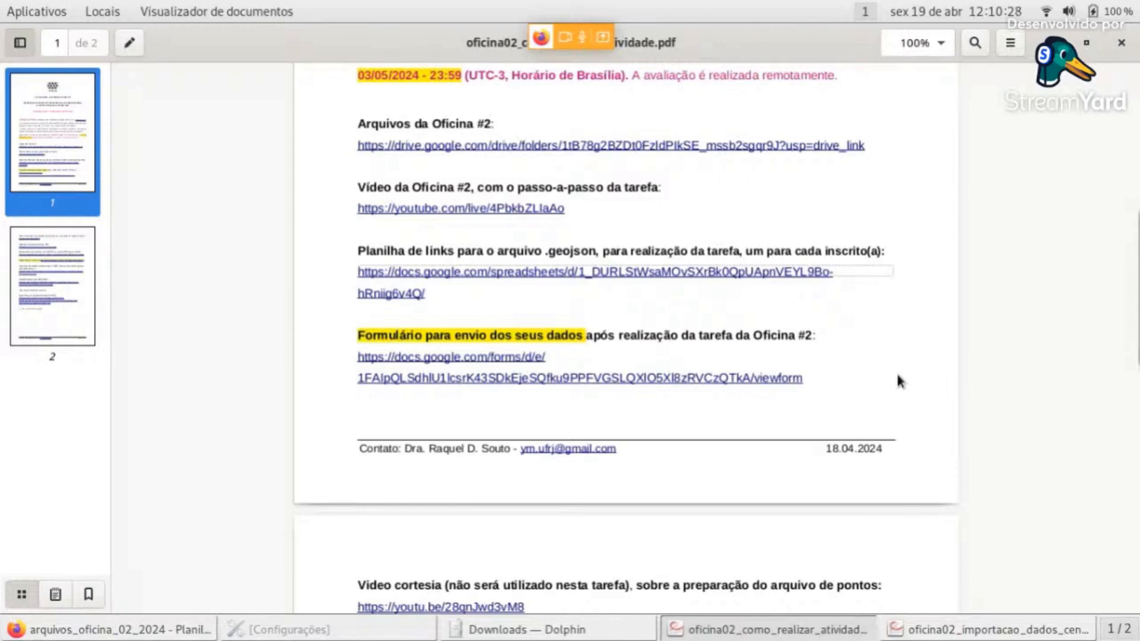
Switch to the Firefox browser and open ivides.org/oficinas-mapeamento-openstreetmap in a new tab
click(155, 619)
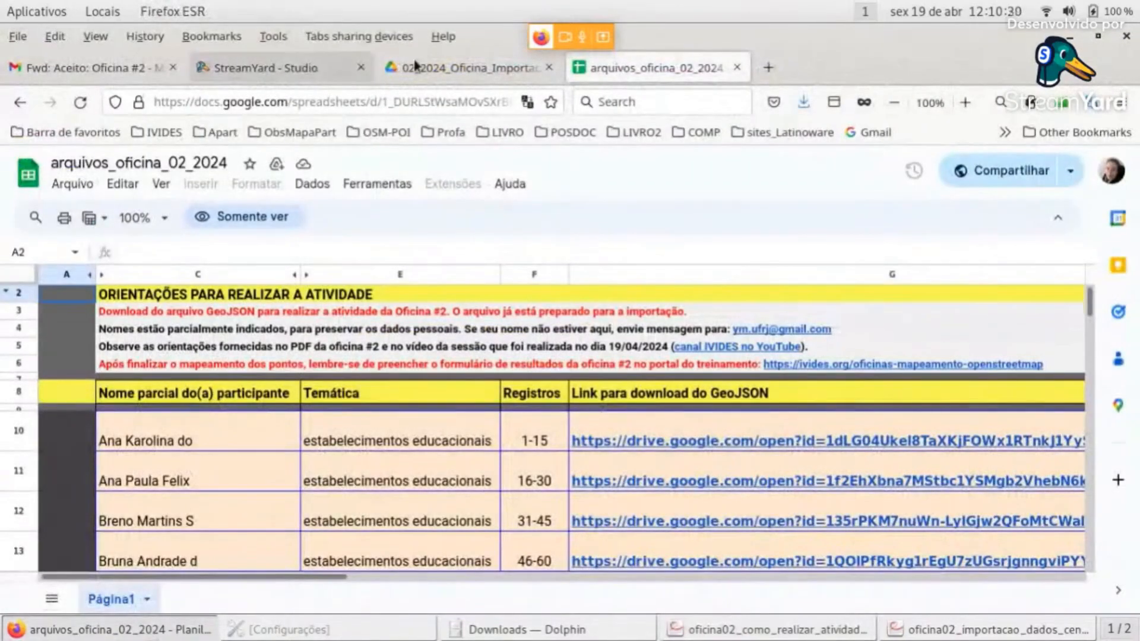
click(769, 67)
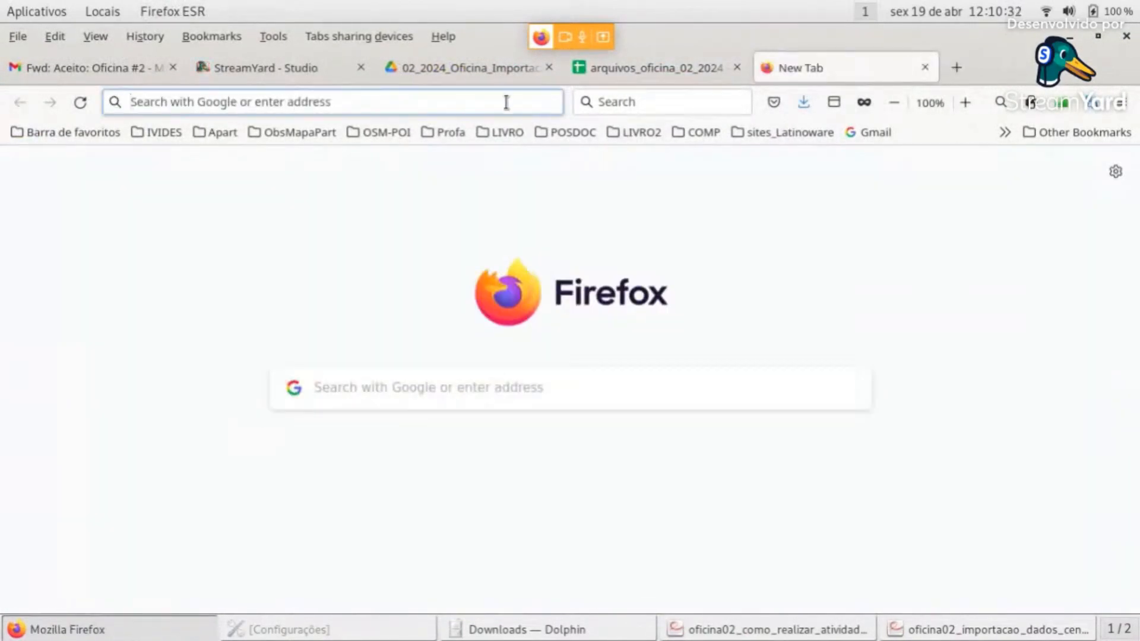
text(ivides.)
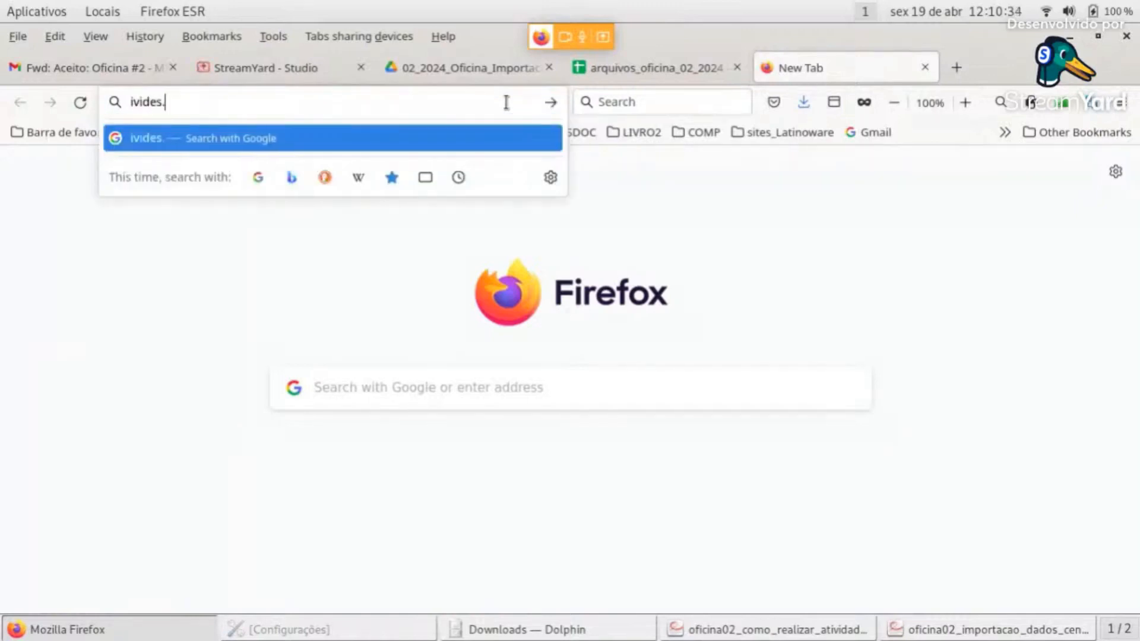
text(org)
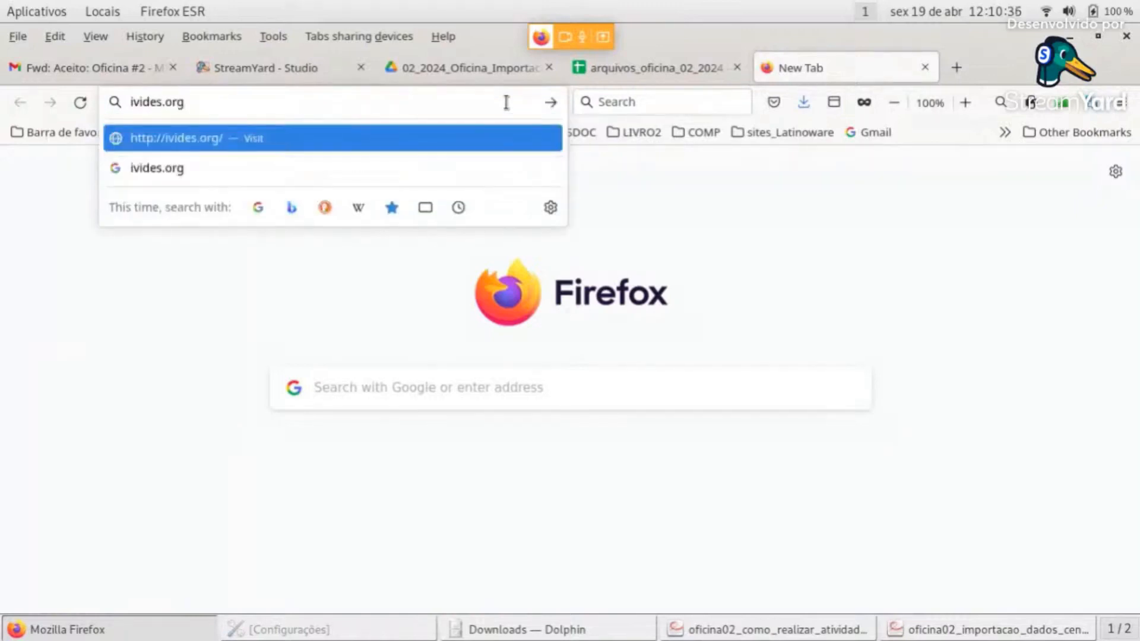
text(/ofic)
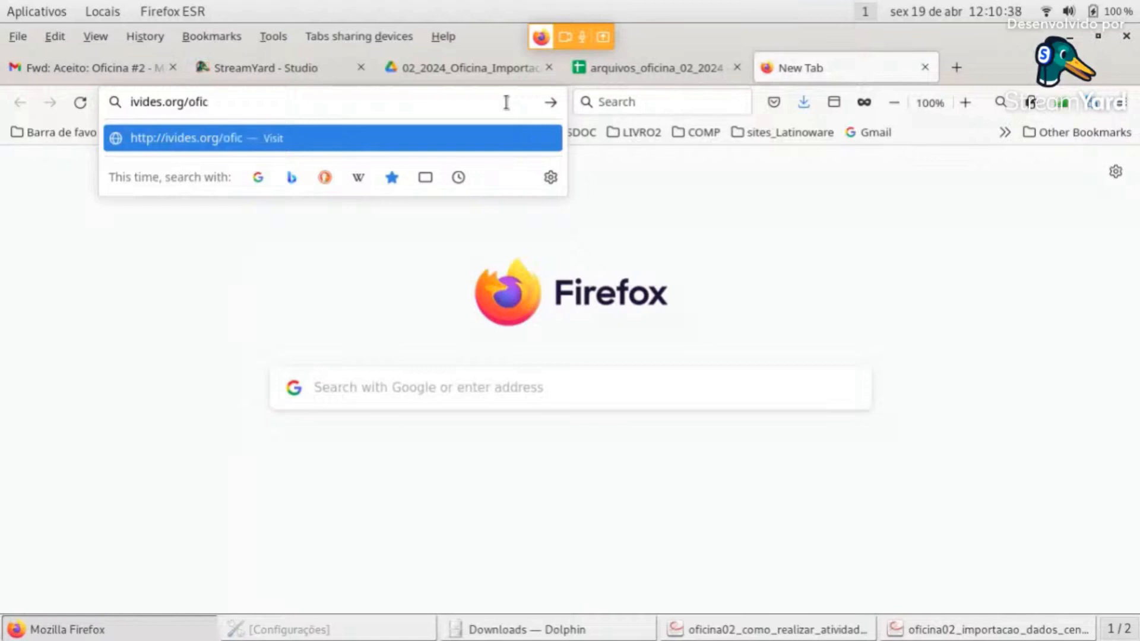
text(inas-m)
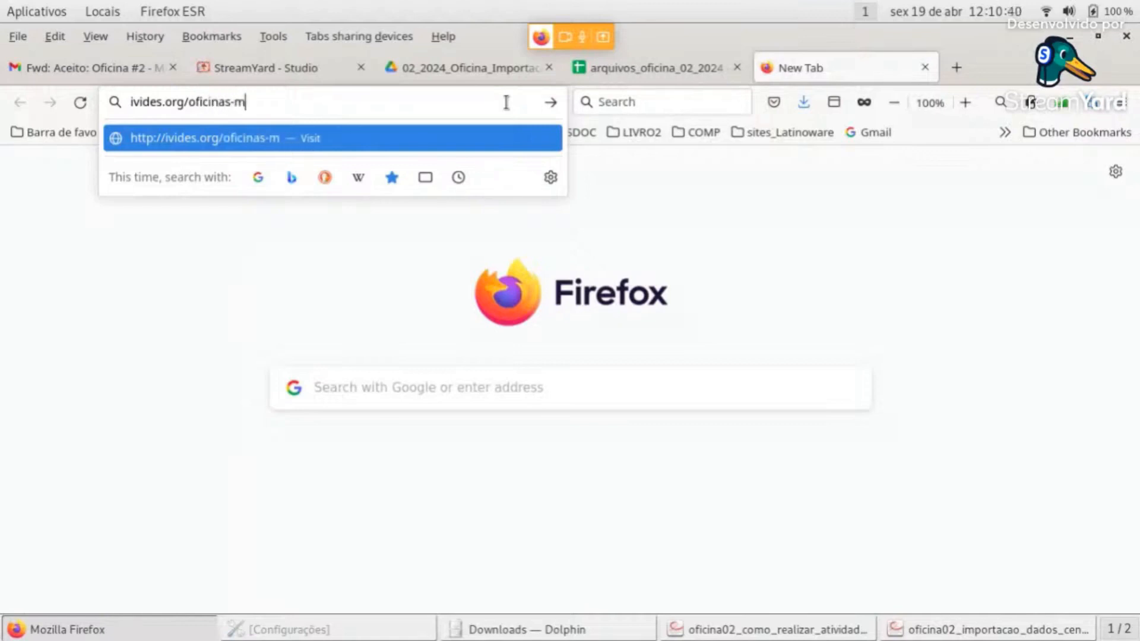
text(apeamento-openstreet)
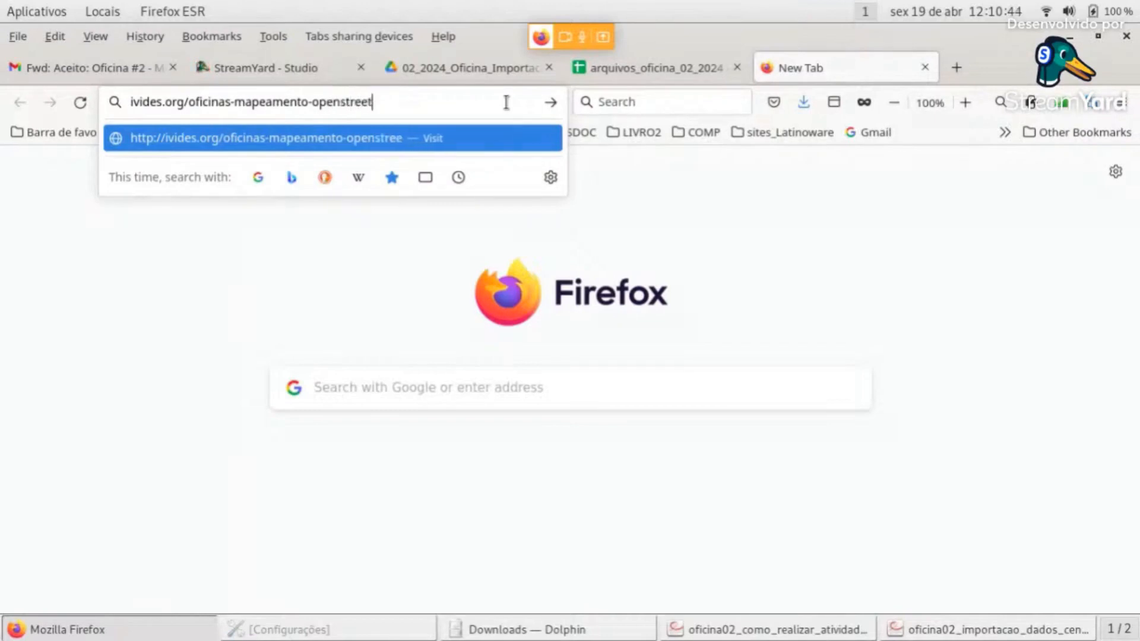
text(map)
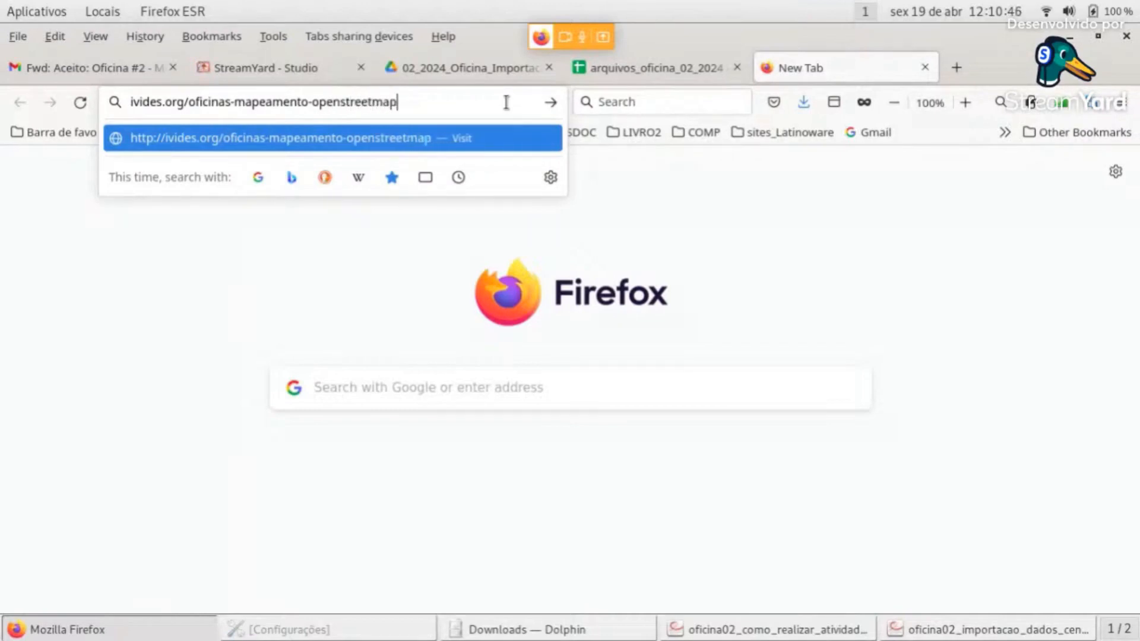
key(Return)
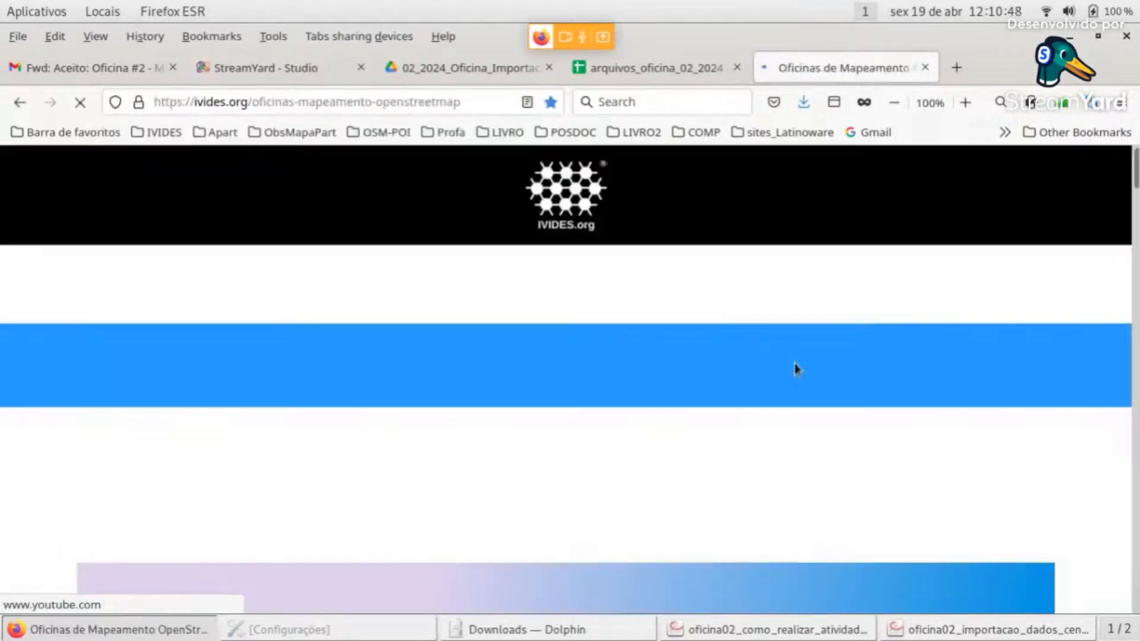
Open the data submission form from the Oficina #2 section, review its name, e-mail and OpenStreetMap username fields, and close it unfilled
scroll(794, 368, down, 10)
scroll(707, 352, down, 6)
scroll(783, 365, up, 3)
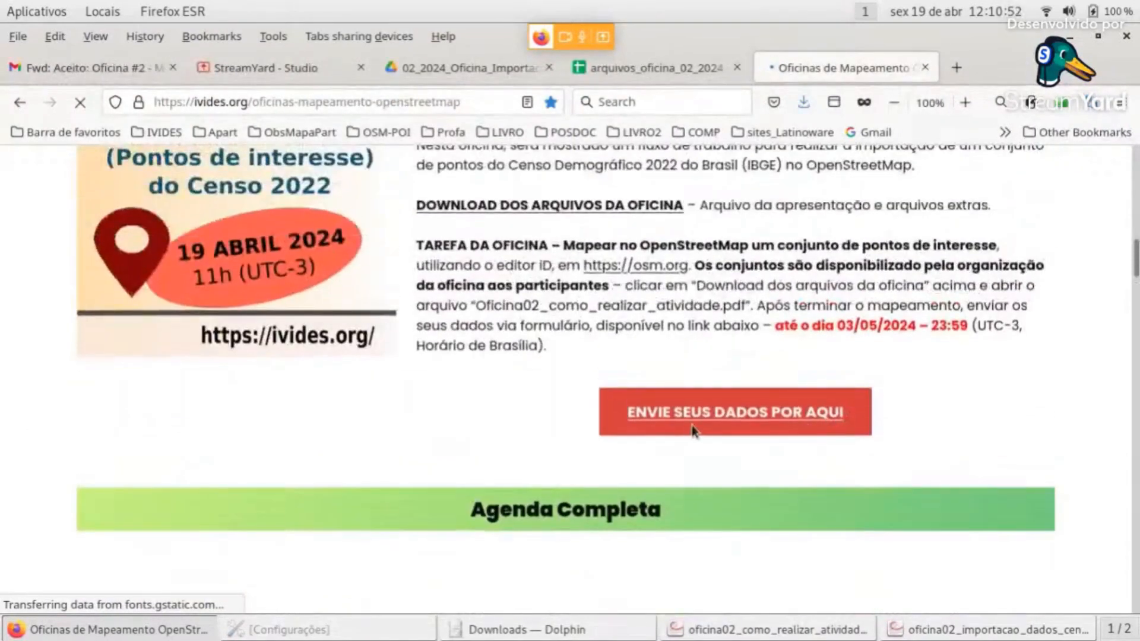
click(809, 414)
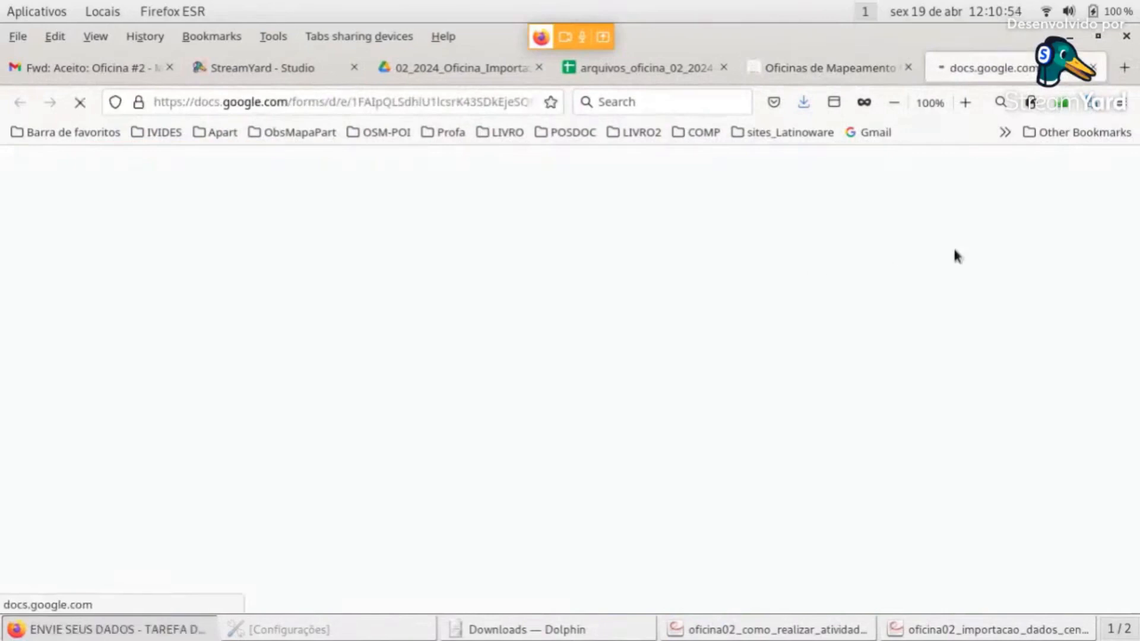
scroll(618, 344, down, 10)
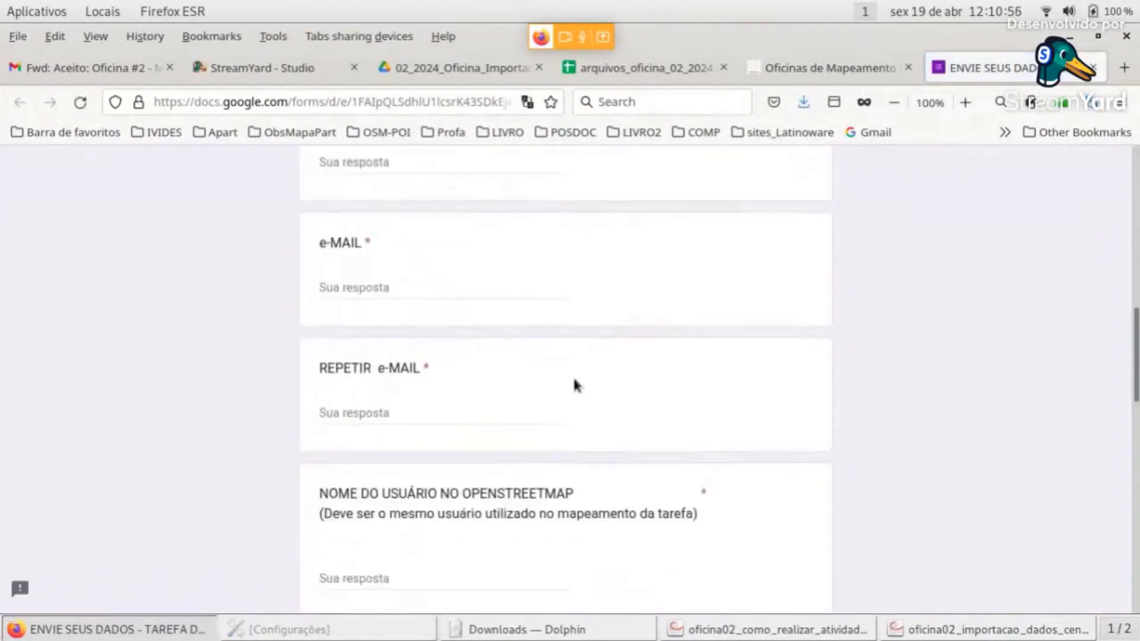
scroll(437, 262, up, 4)
scroll(443, 447, down, 2)
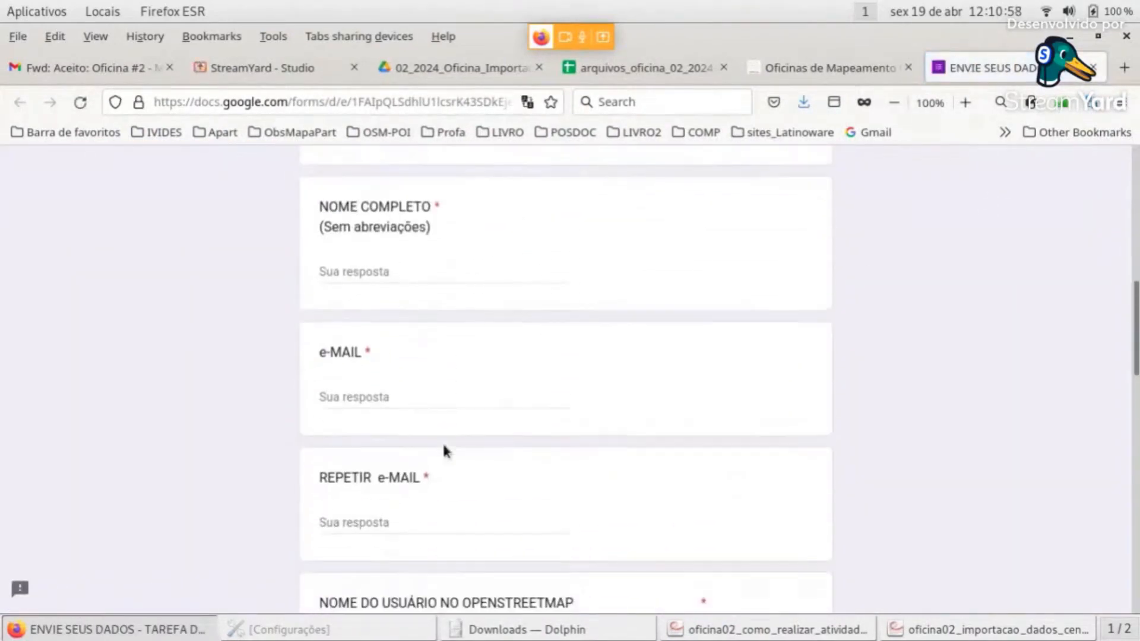
scroll(446, 452, down, 5)
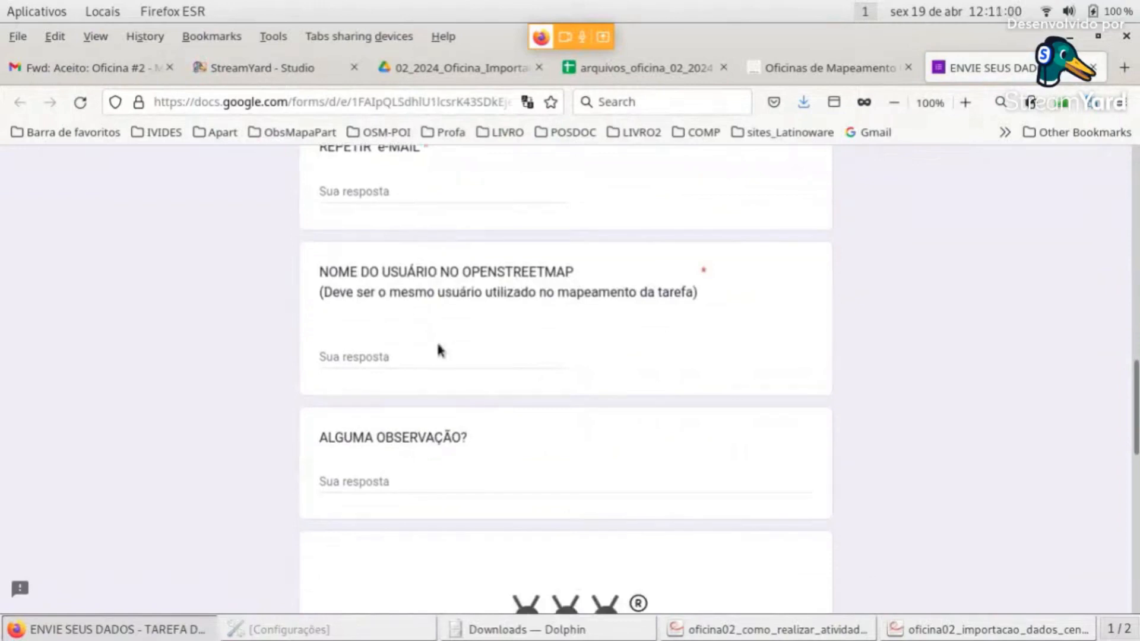
scroll(437, 349, down, 2)
scroll(398, 231, up, 2)
click(1093, 67)
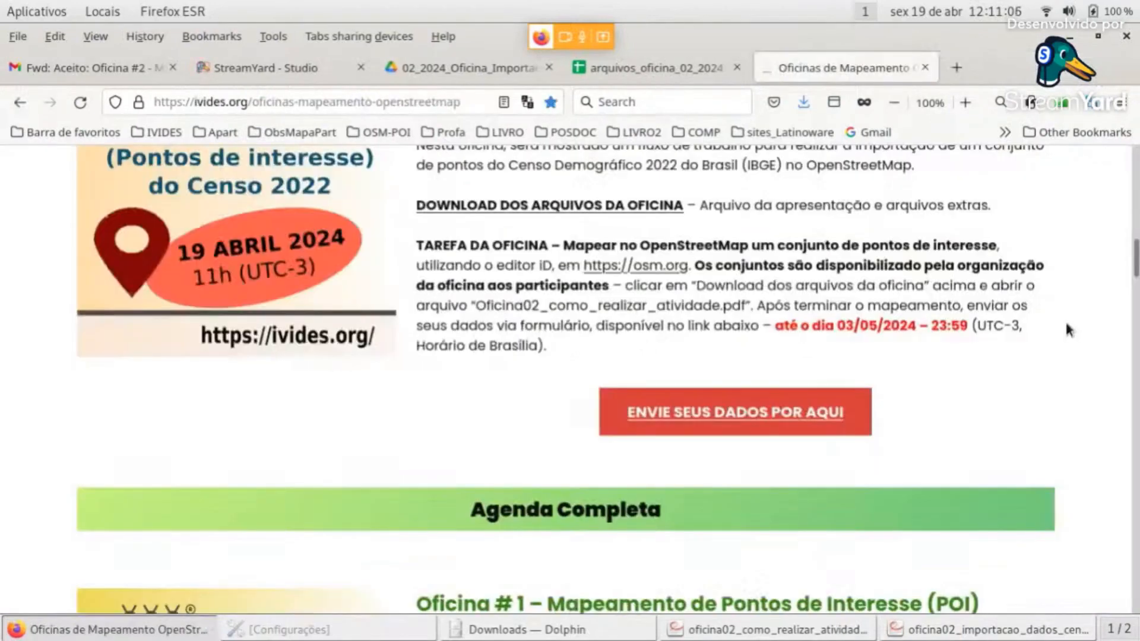
Look through the full workshop agenda, including the Oficina #1 task instructions and the upcoming Oficina #3 on waterways
scroll(1062, 356, down, 4)
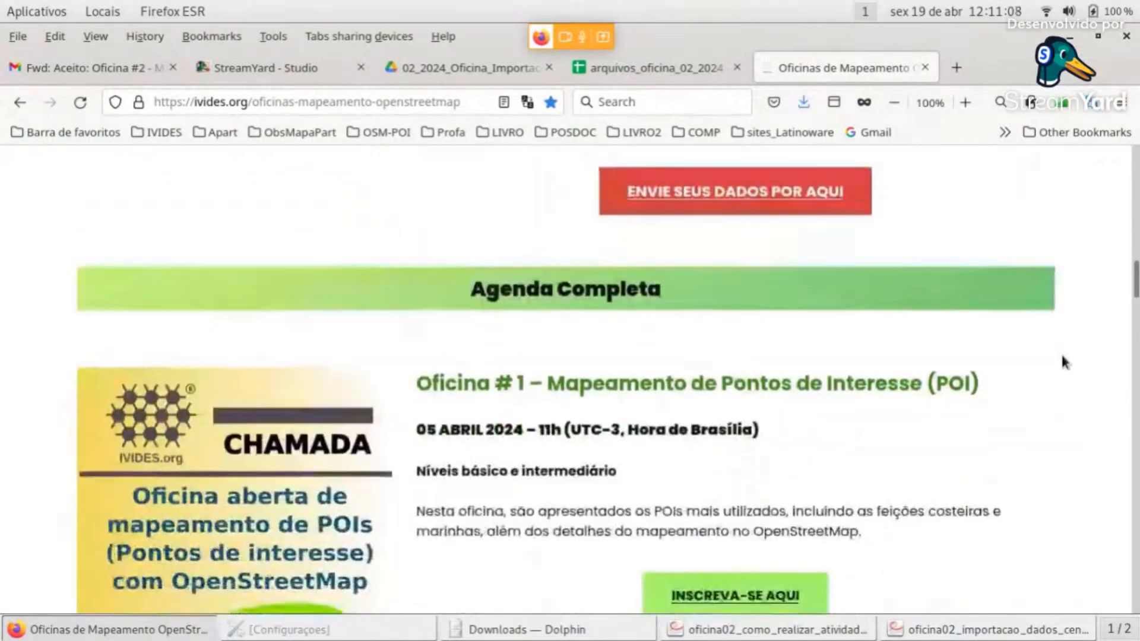
scroll(1029, 380, down, 2)
scroll(1029, 380, down, 15)
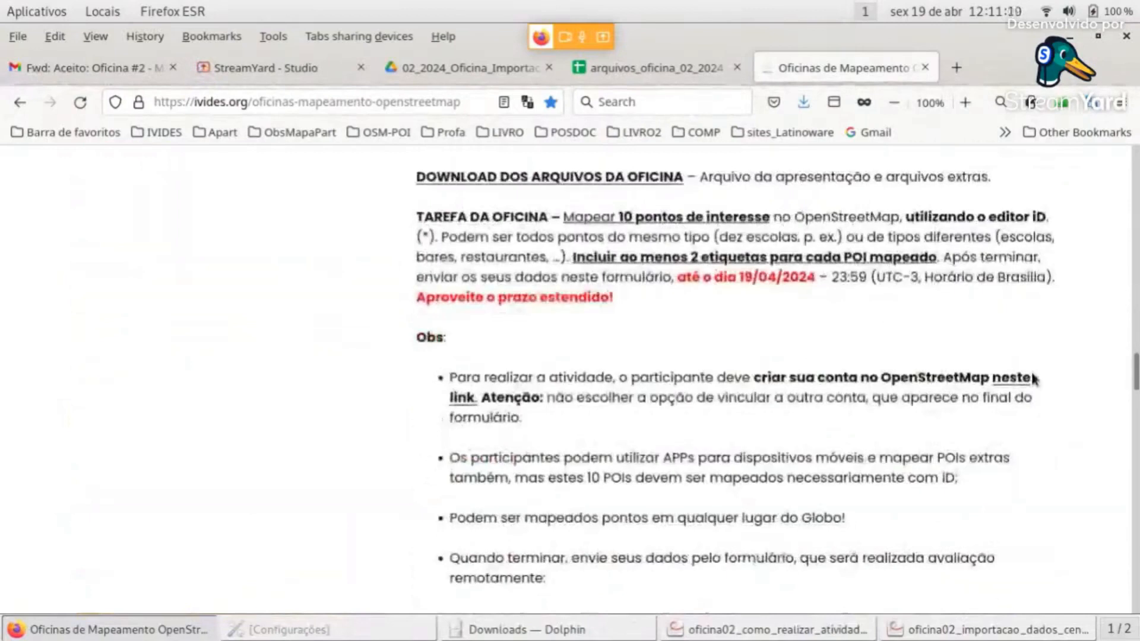
scroll(1033, 383, down, 5)
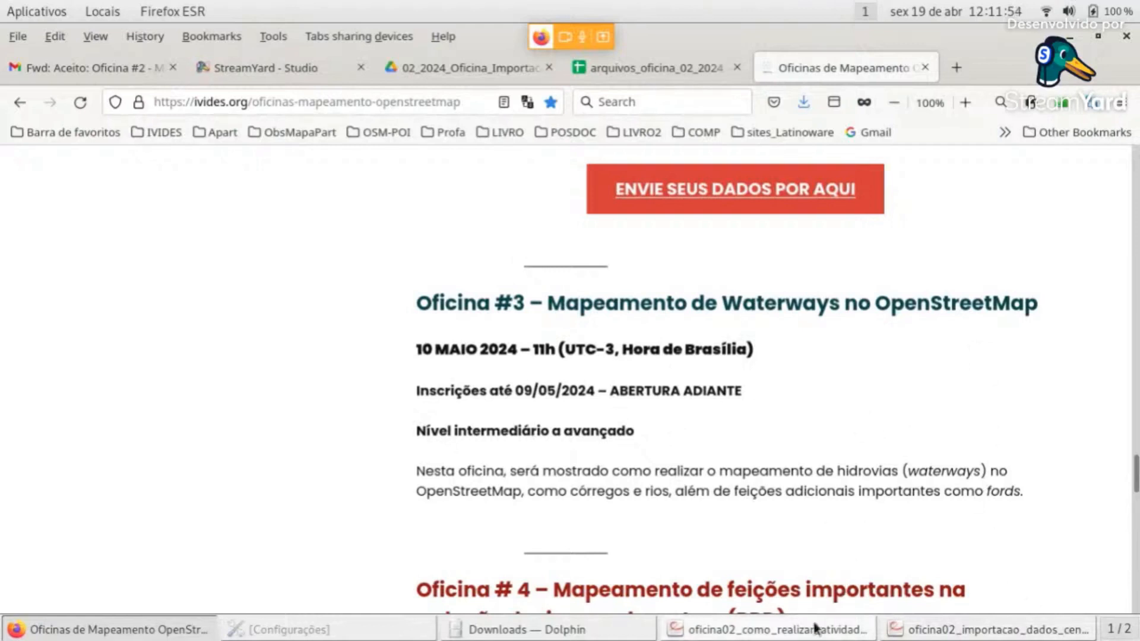
Return to oficina02_como_realizar_atividade.pdf and review the task links and the informational IBGE data links on its second page
click(673, 75)
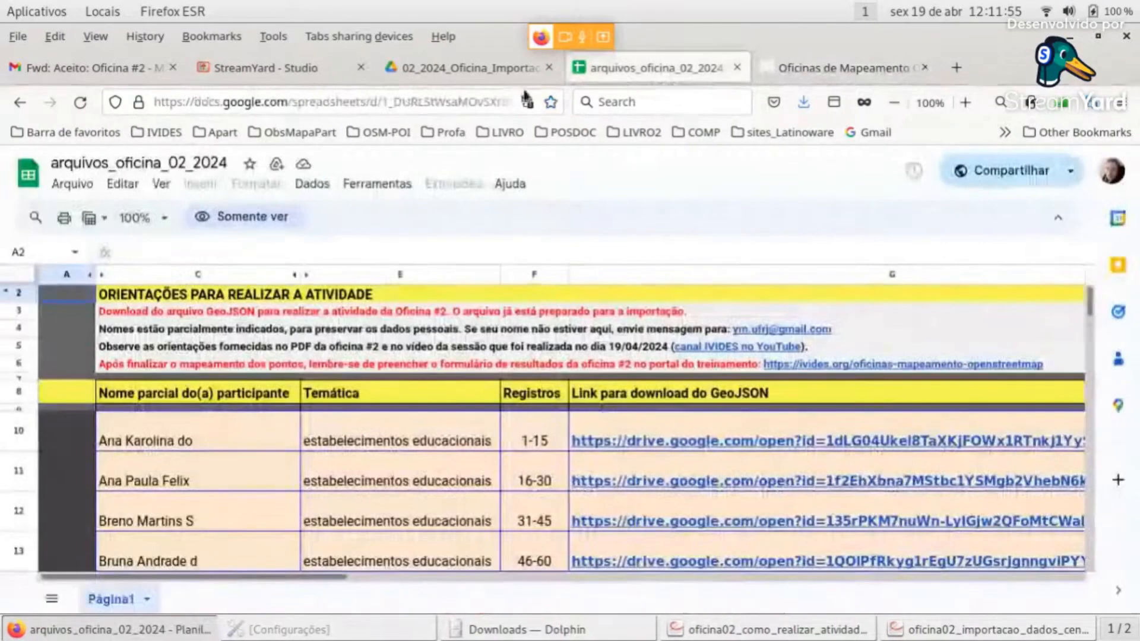
click(463, 72)
click(807, 633)
scroll(479, 410, down, 5)
scroll(540, 288, up, 15)
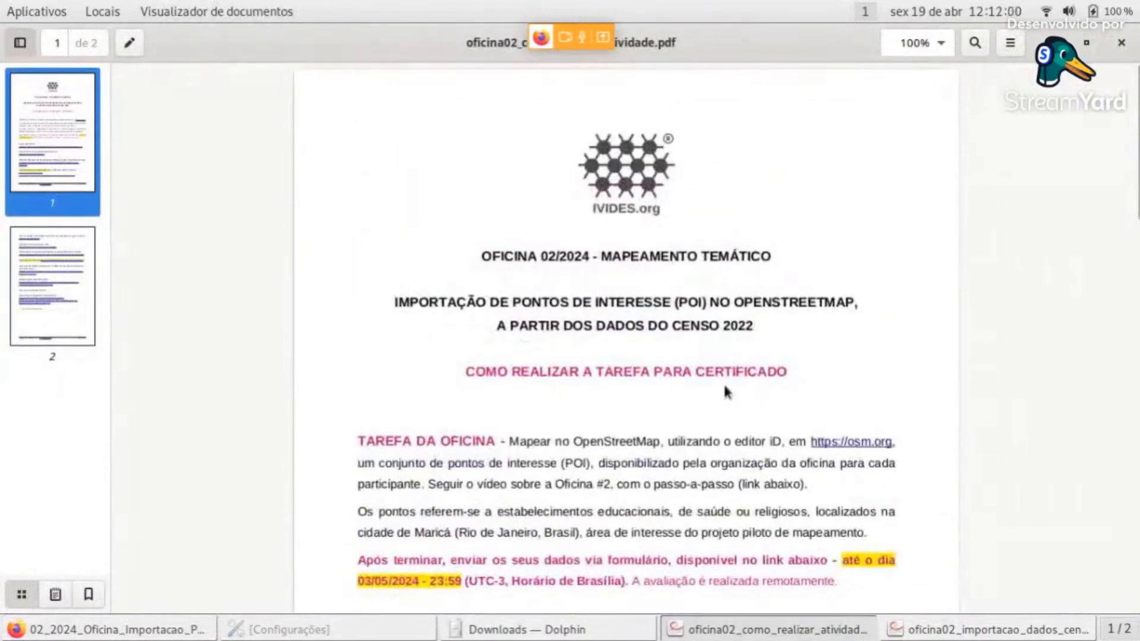
scroll(554, 414, down, 5)
scroll(554, 411, down, 15)
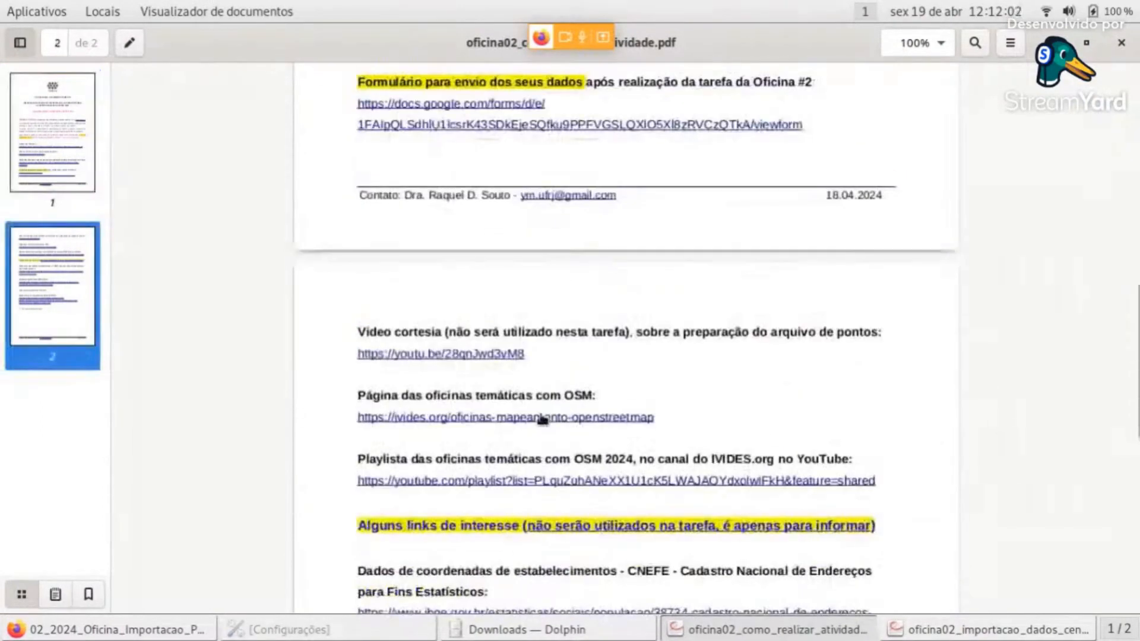
scroll(565, 369, up, 6)
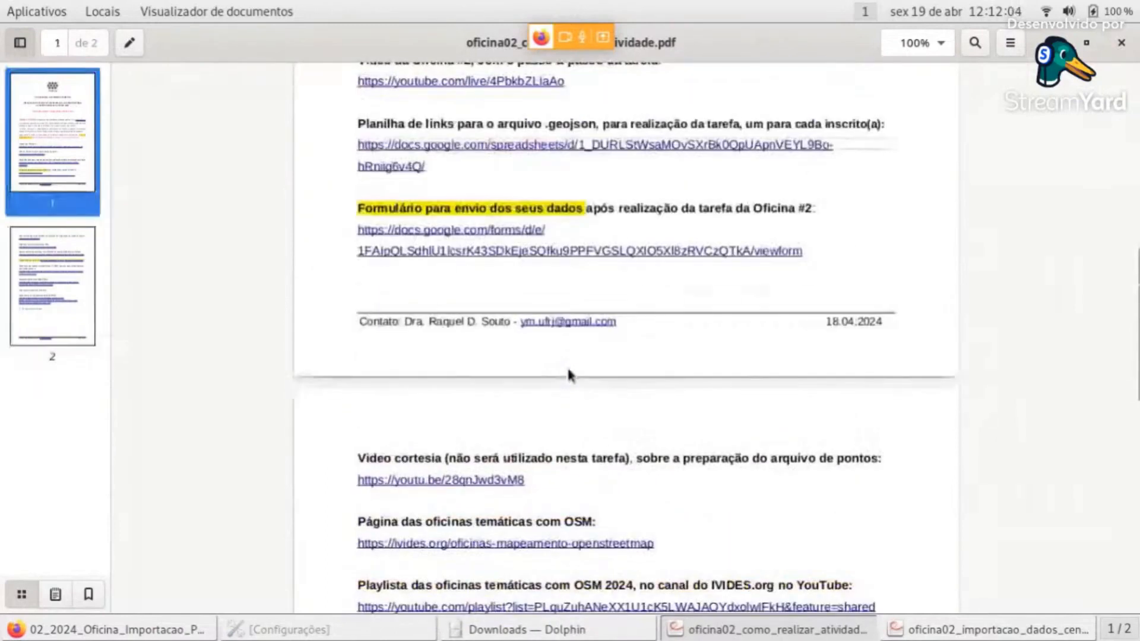
scroll(568, 374, down, 5)
scroll(566, 365, down, 1)
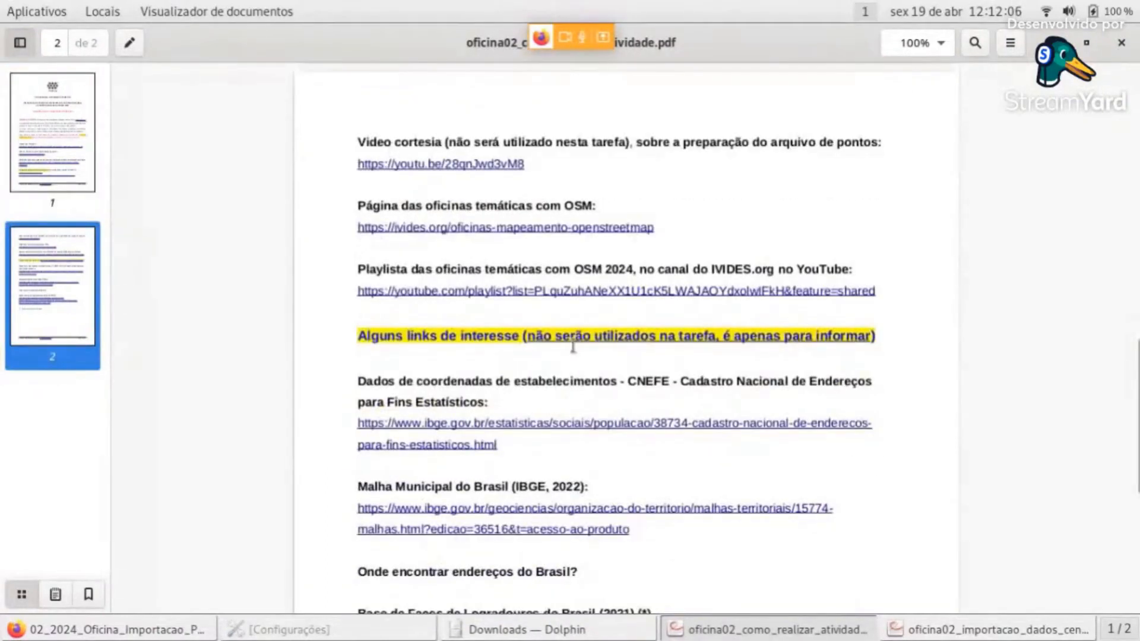
scroll(772, 380, down, 3)
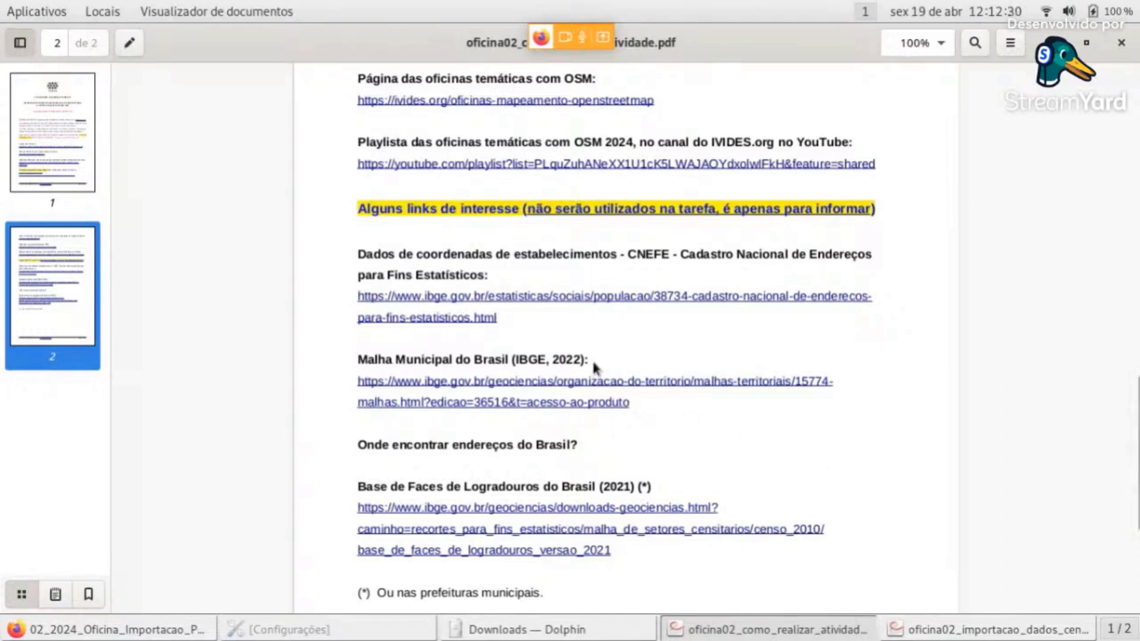
scroll(899, 452, down, 3)
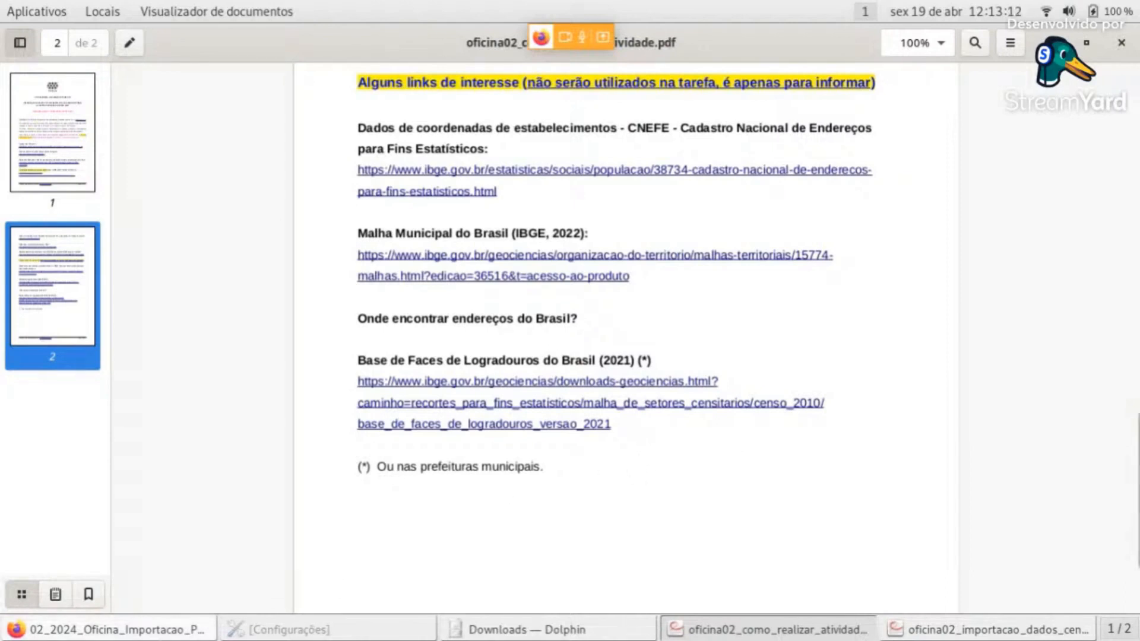
Switch to the Firefox browser and open the data.rio open data portal in a new tab
click(136, 630)
click(955, 72)
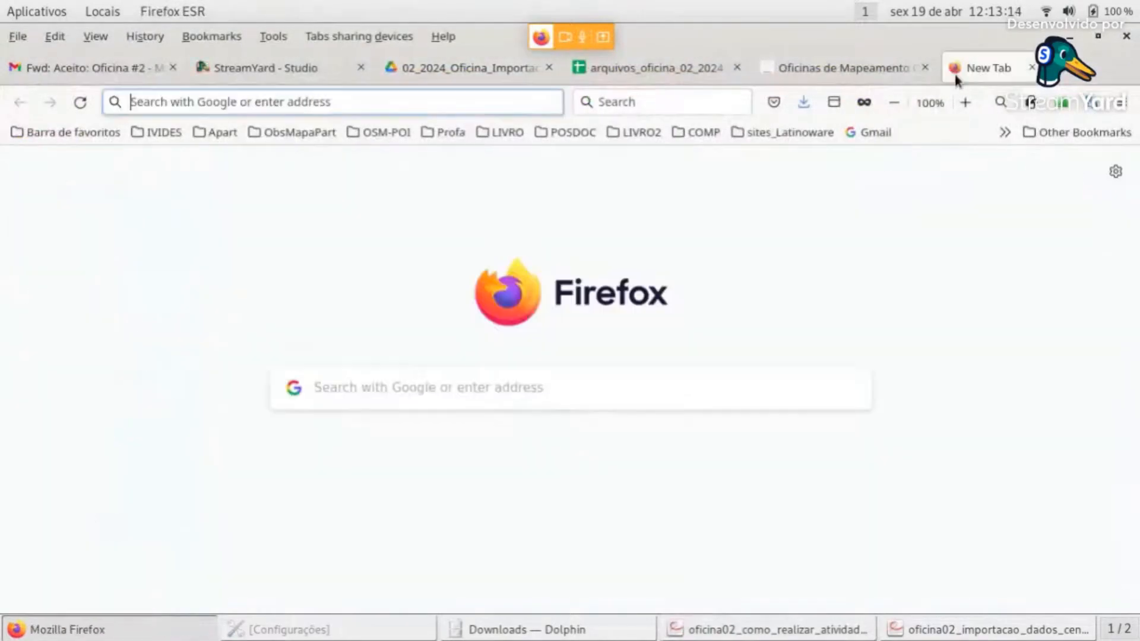
click(533, 394)
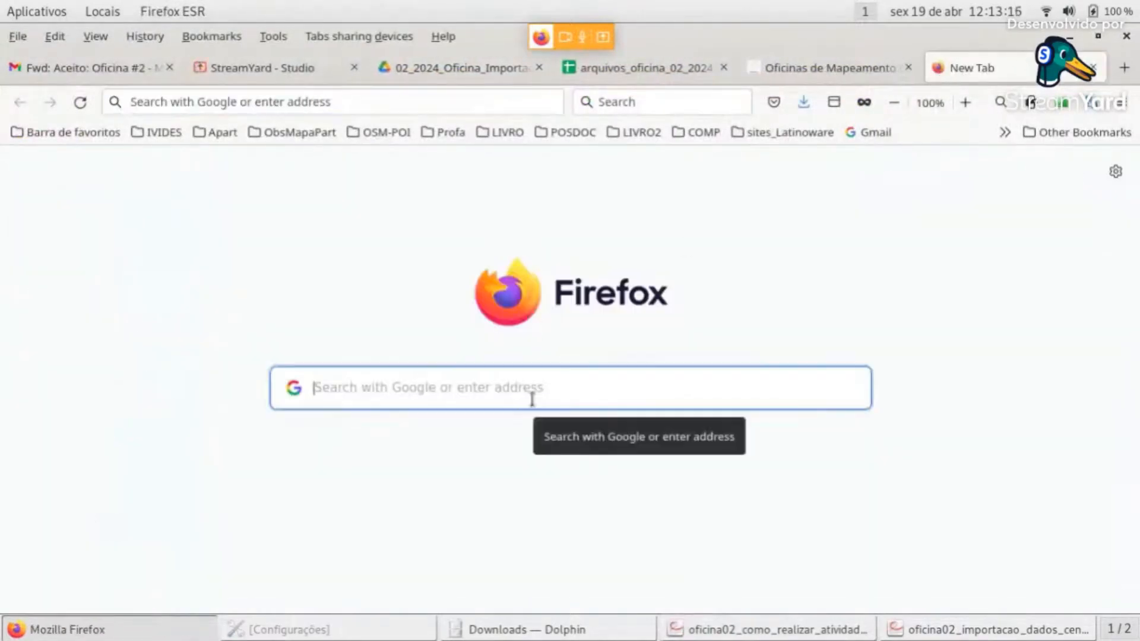
text(data.rio)
key(Return)
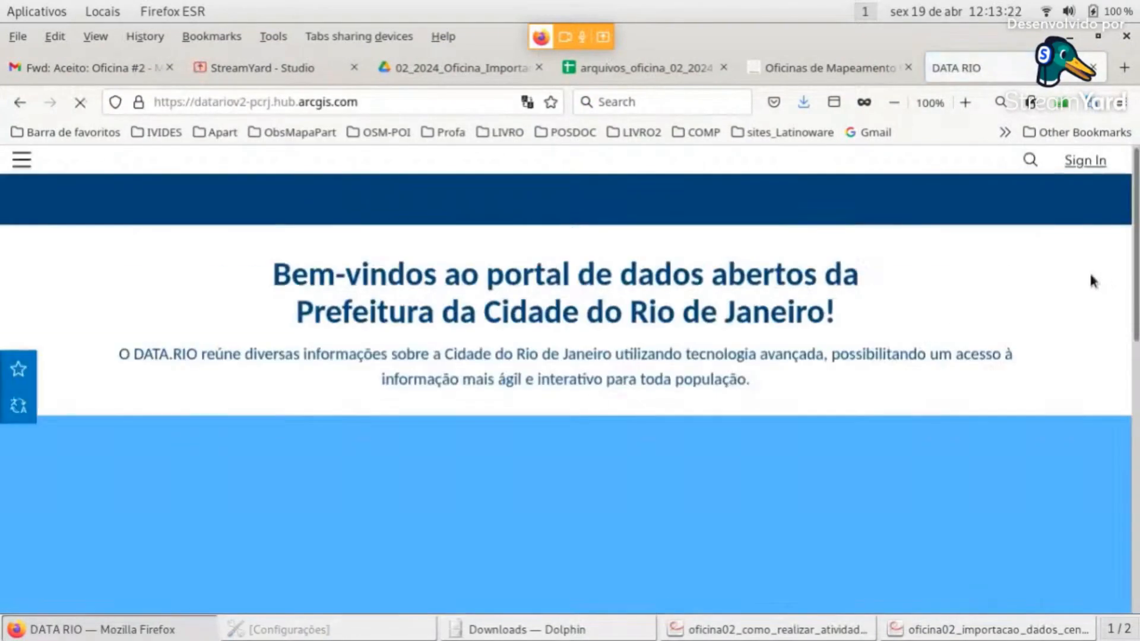
Look through the thematic categories on the DATA.RIO home page and close the portal
scroll(872, 390, down, 10)
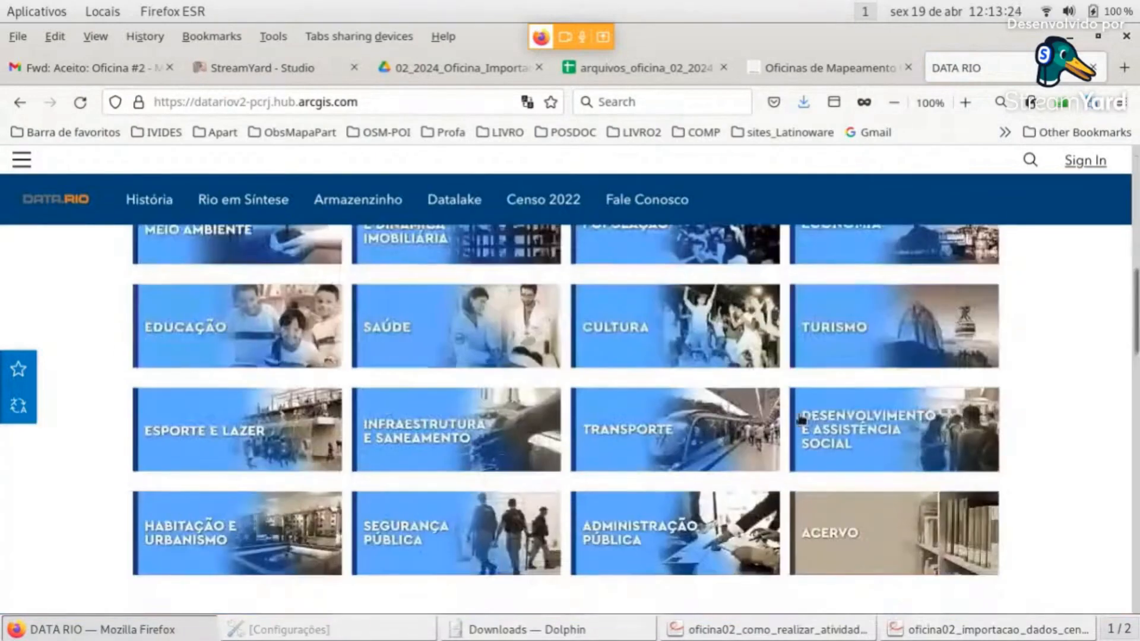
scroll(405, 378, up, 2)
scroll(405, 378, down, 3)
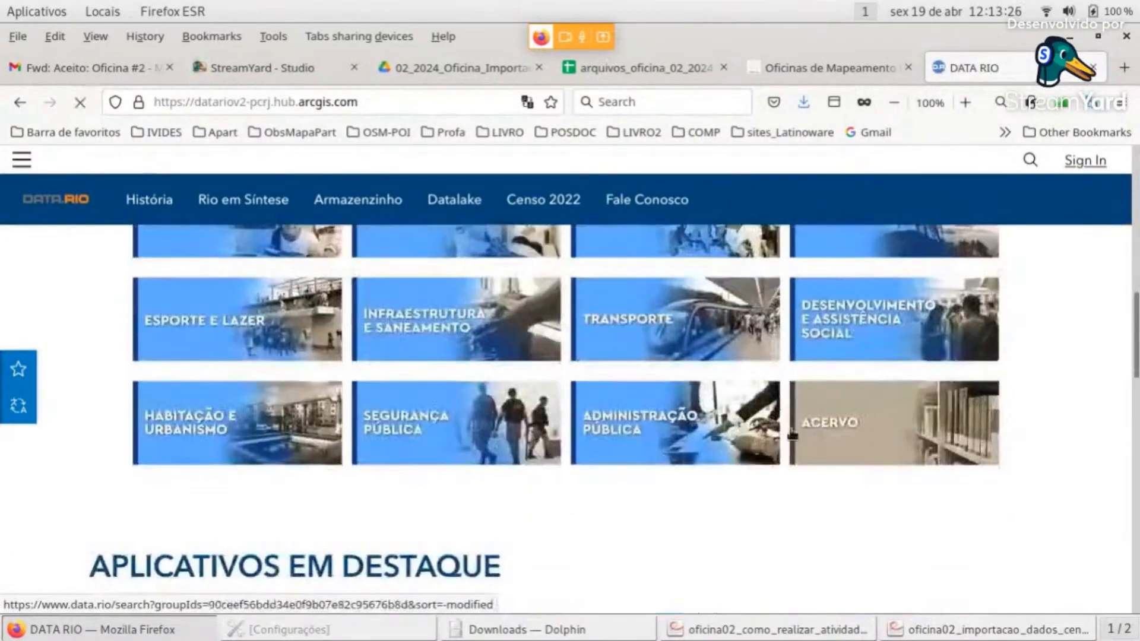
scroll(684, 414, up, 11)
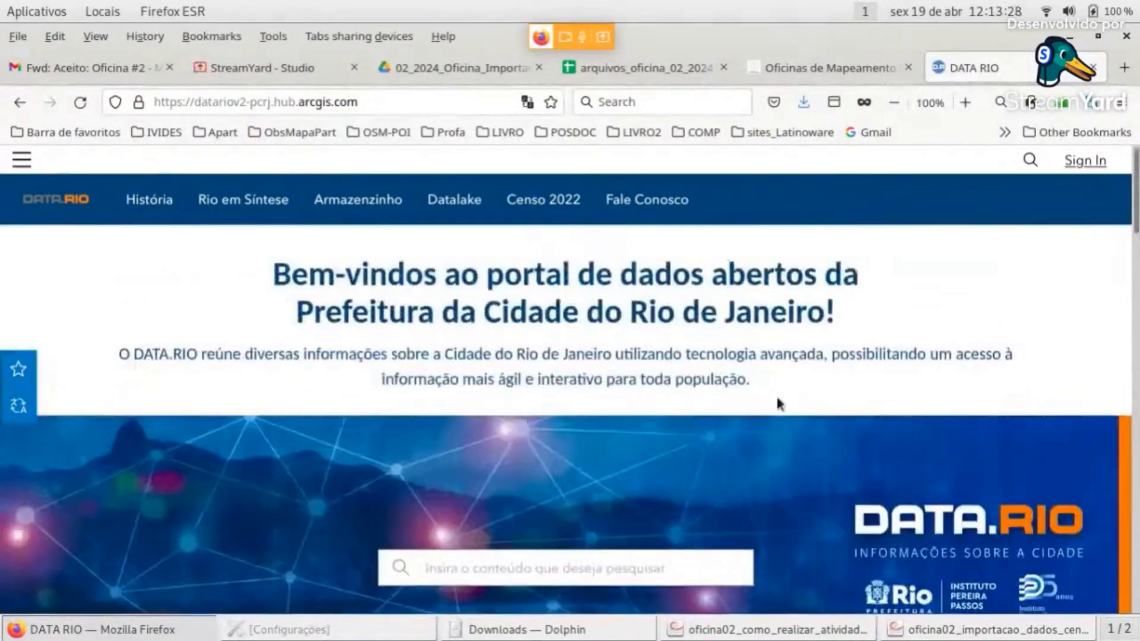
click(1093, 67)
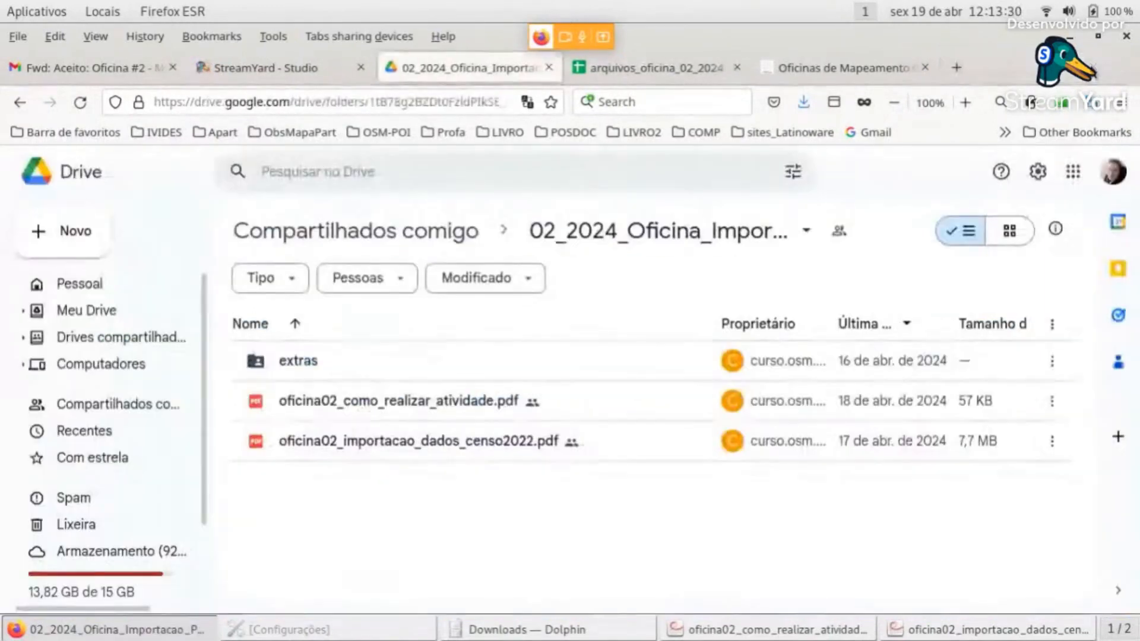
Return to oficina02_como_realizar_atividade.pdf, go to its first page and close the document
click(772, 630)
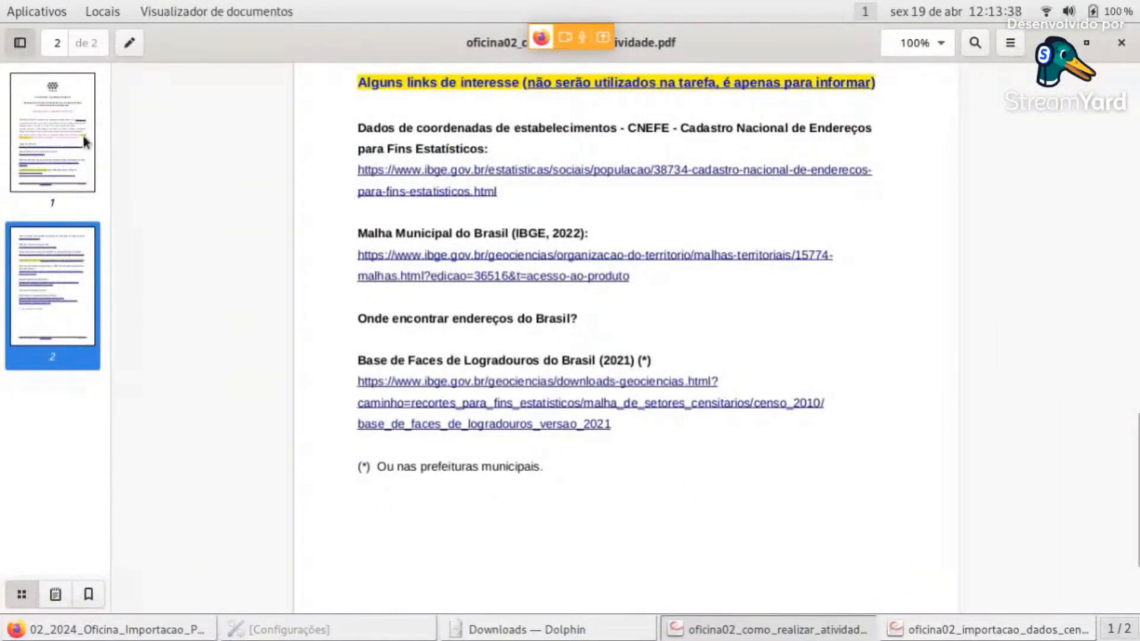
click(76, 155)
click(1121, 43)
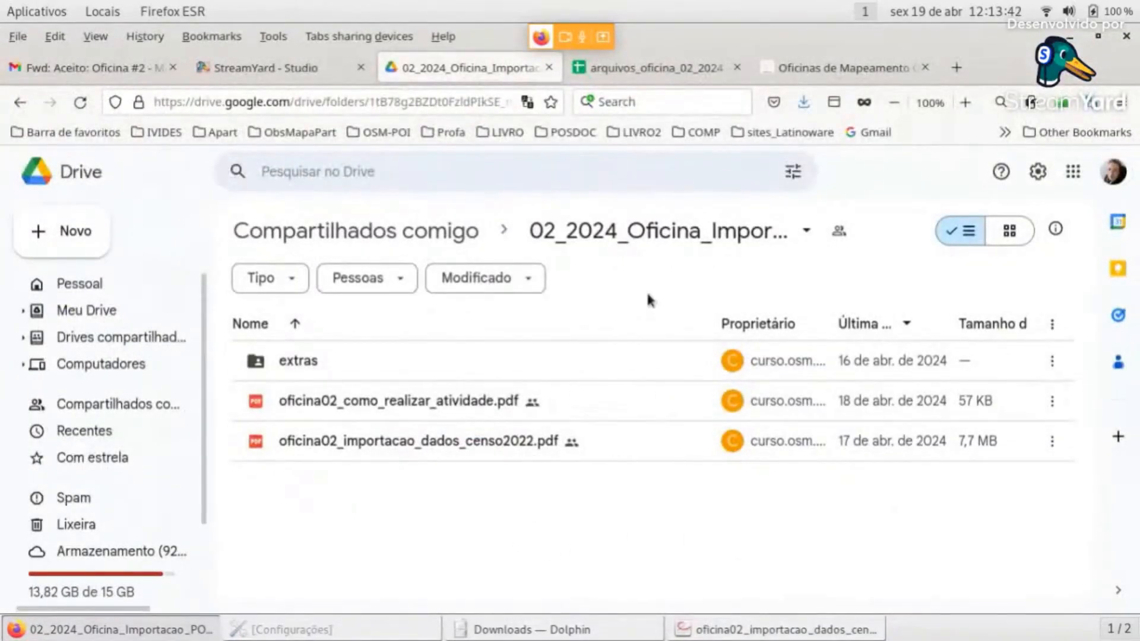
Return to the Oficinas de Mapeamento page and review the Oficina #2 task description, file download link and submission link
click(814, 64)
scroll(842, 349, up, 5)
scroll(842, 341, down, 4)
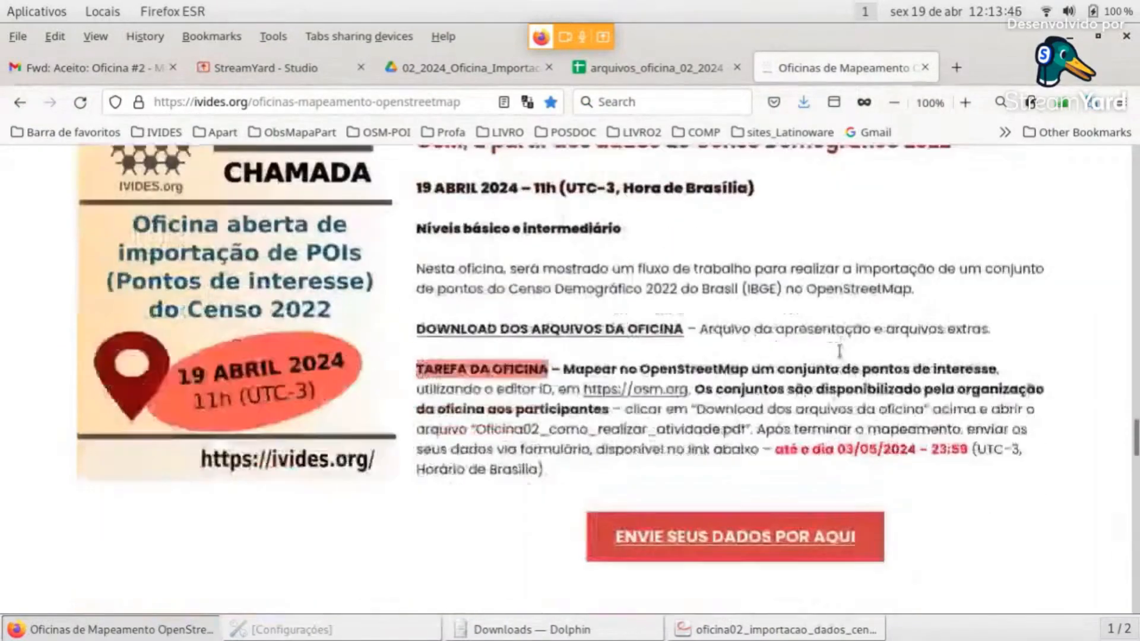
Open the workshop files folder in Google Drive, and show page 46 of oficina02_importacao_dados_censo2022.pdf in the document viewer
click(644, 321)
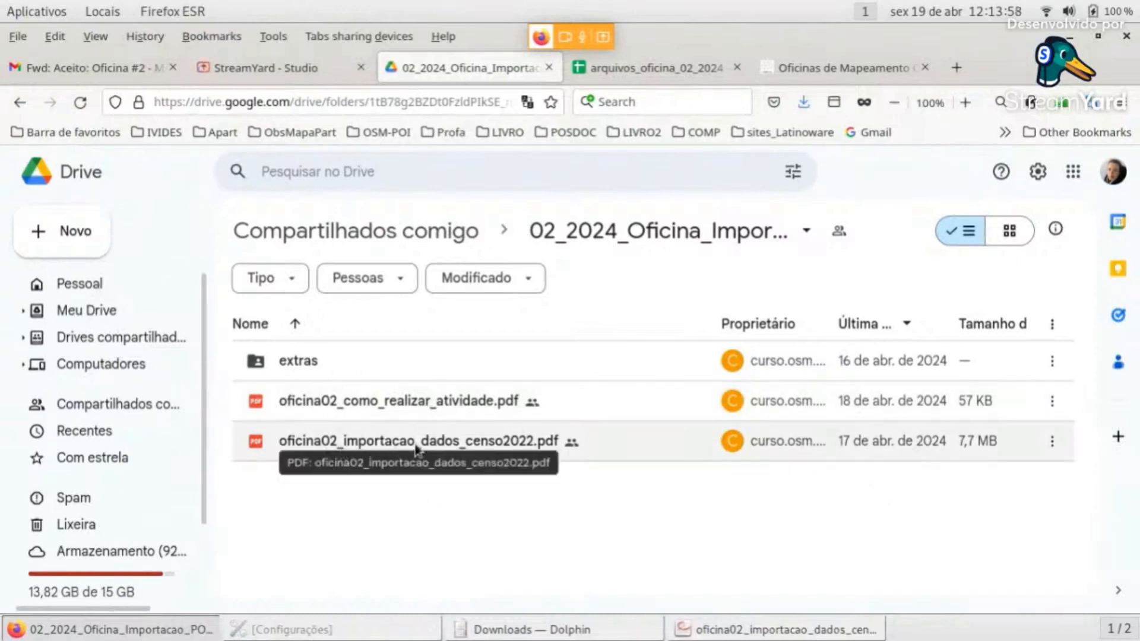
click(707, 628)
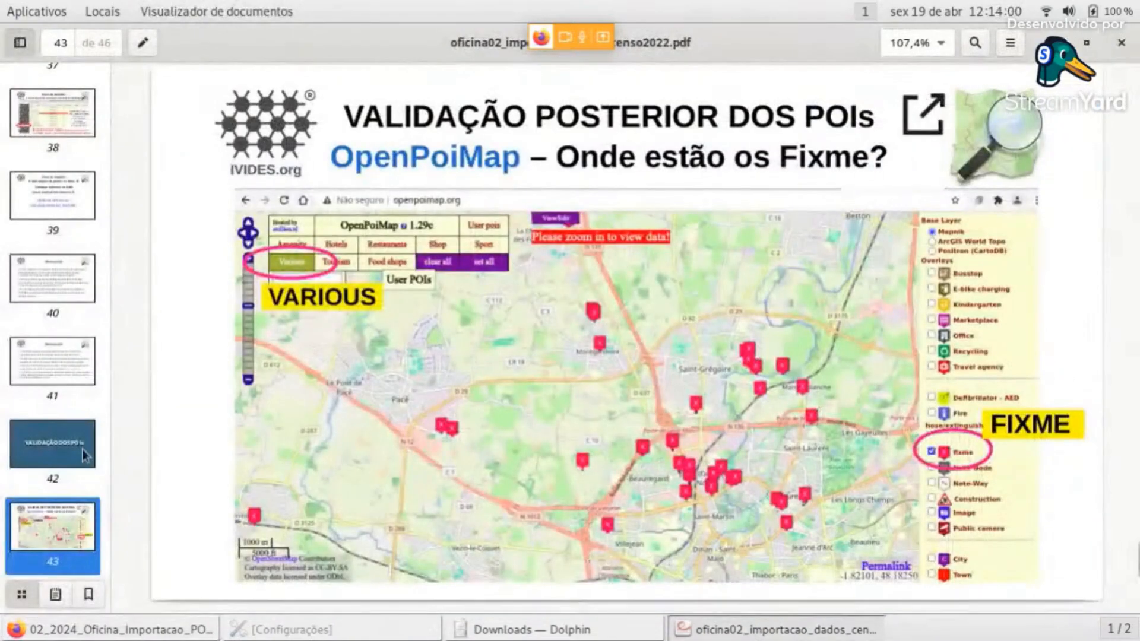
scroll(82, 466, down, 4)
click(71, 517)
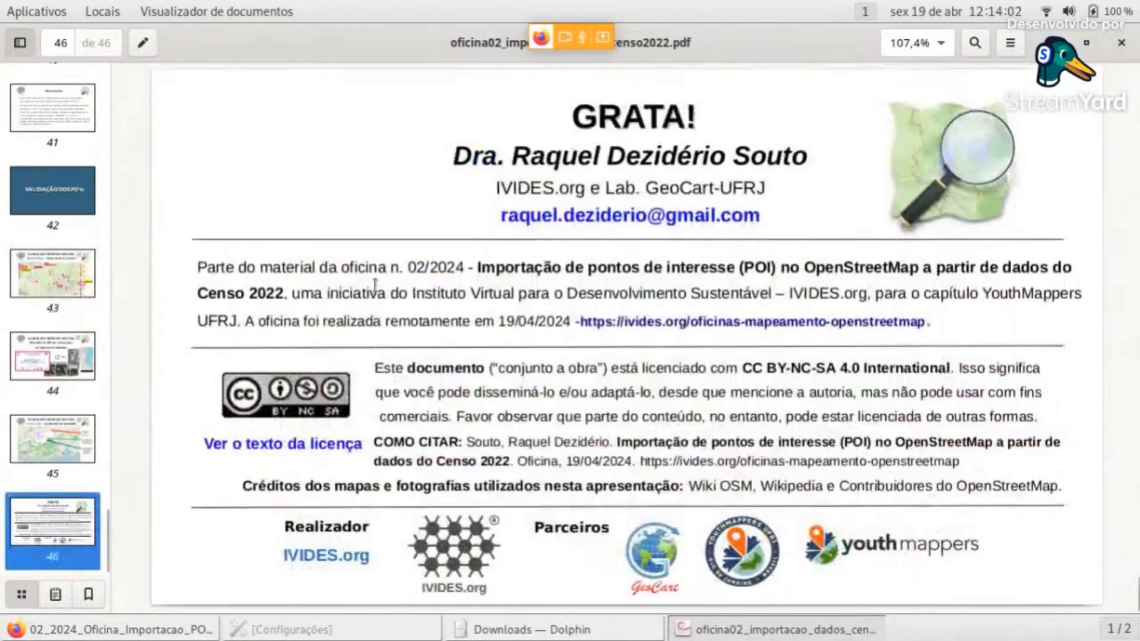
Return to page 1 of oficina02_importacao_dados_censo2022.pdf and close the document
scroll(32, 104, up, 10)
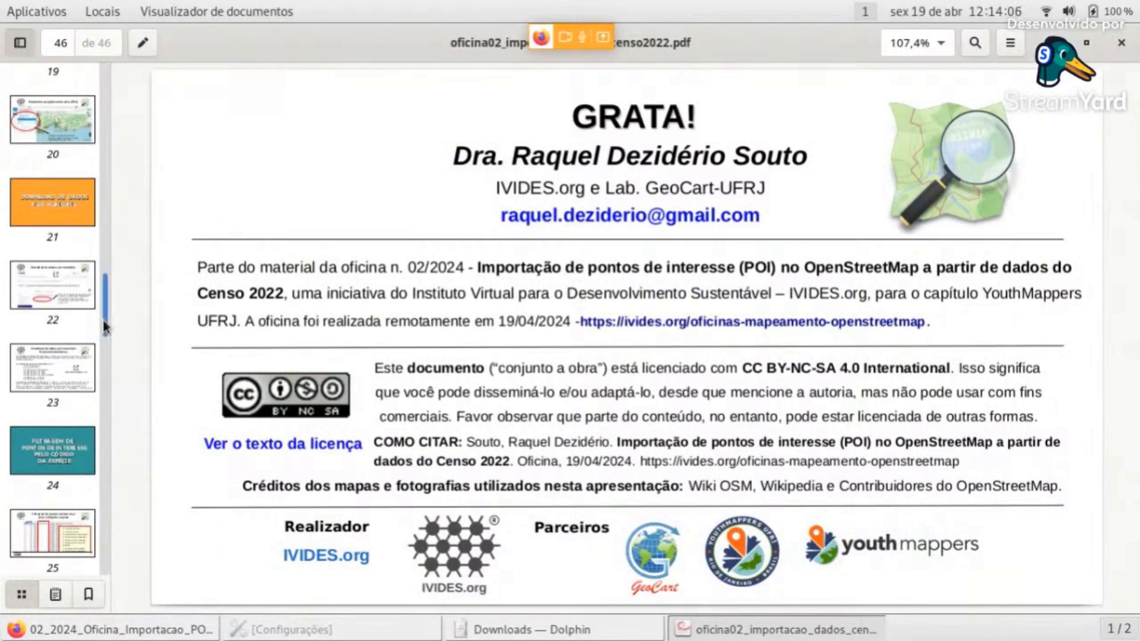
drag(108, 317, 100, 97)
click(76, 108)
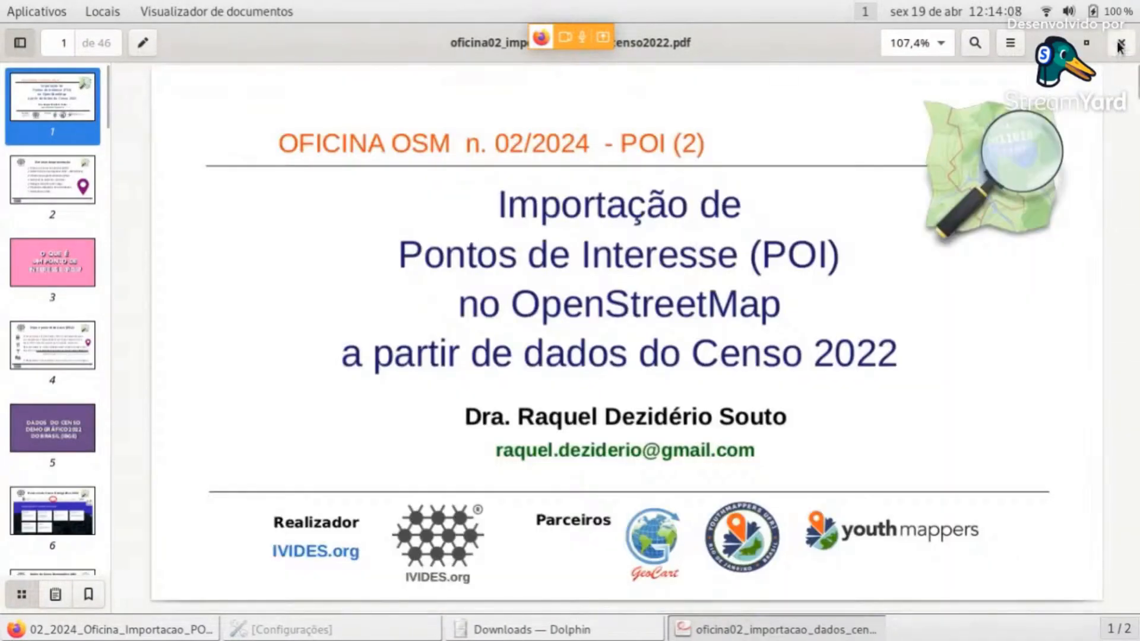
click(1121, 42)
Look through the extras folder in the workshop's shared Drive folder and return to the parent folder
click(300, 371)
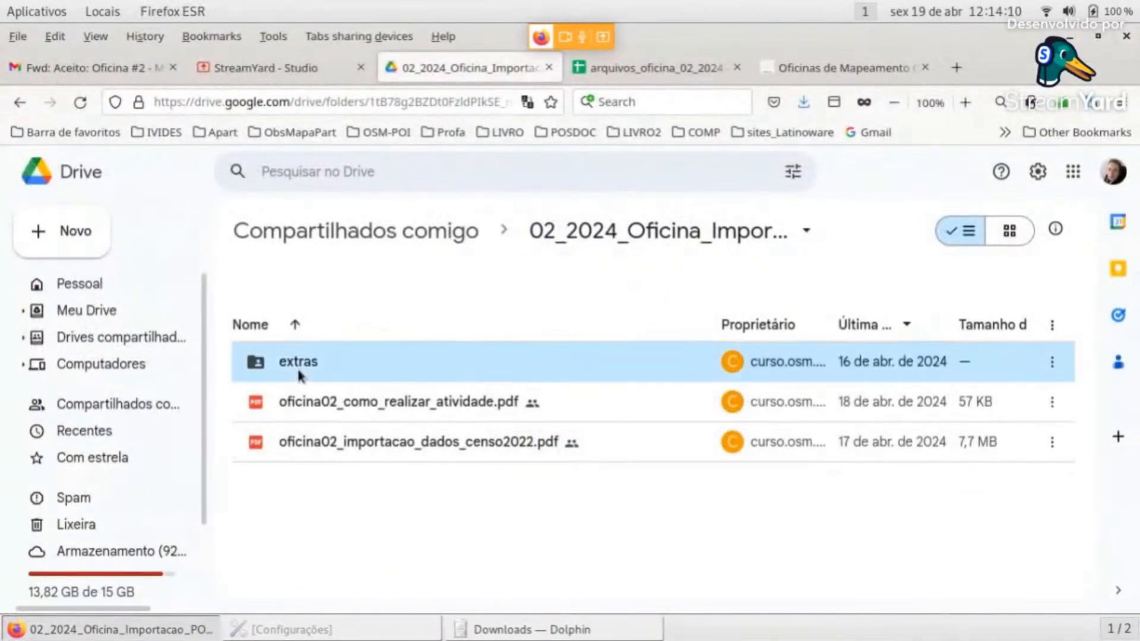
double_click(300, 371)
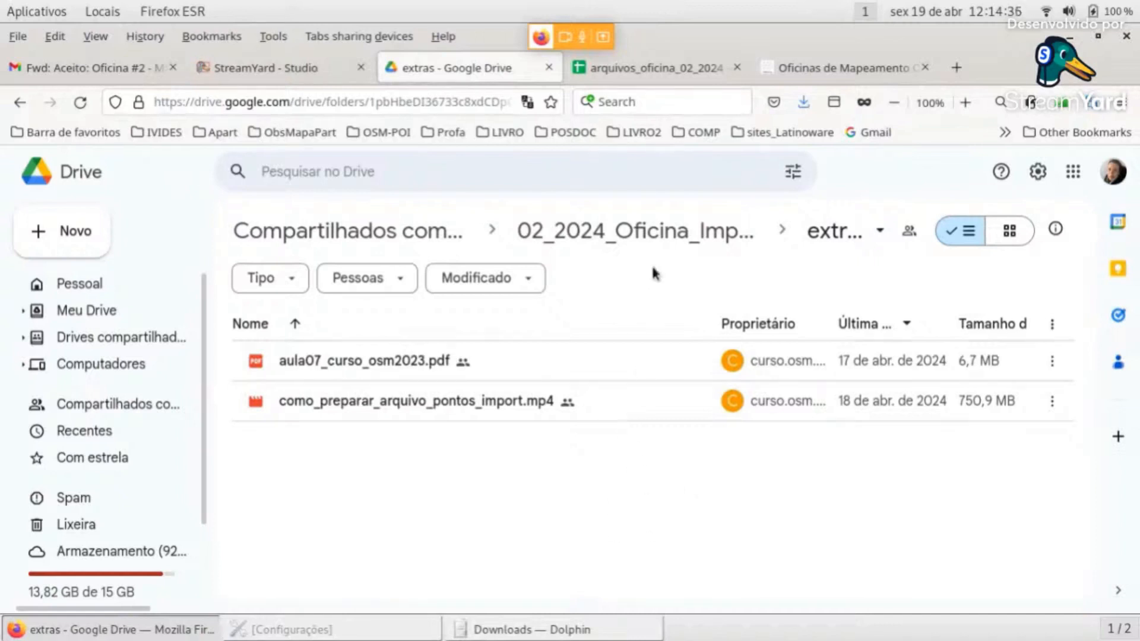
click(656, 239)
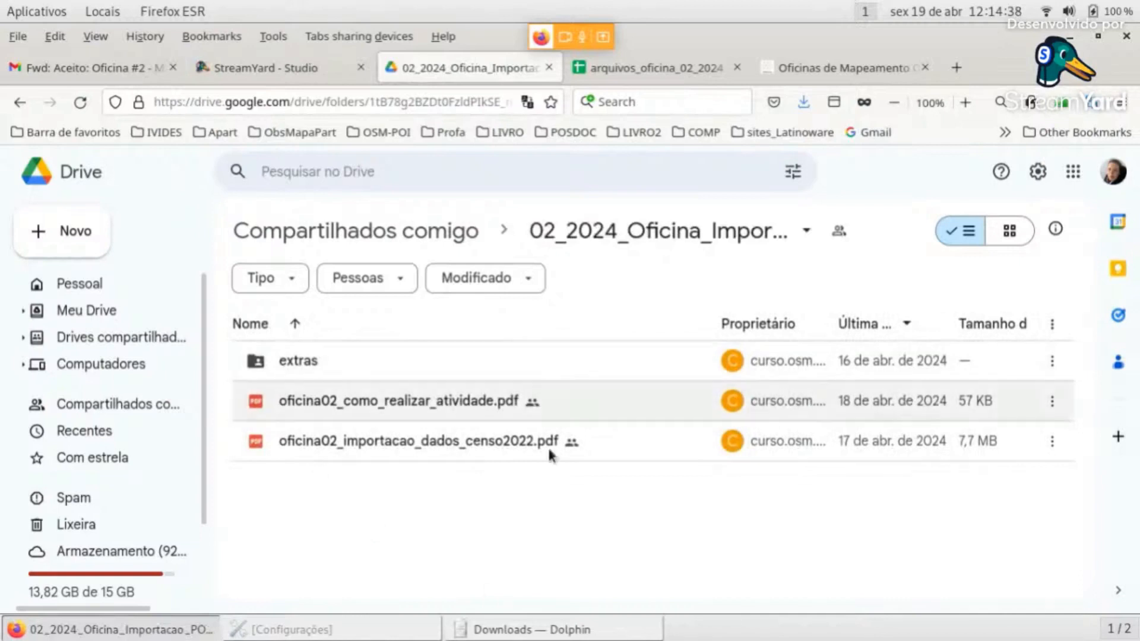
Close the Drive folder and the arquivos_oficina_02_2024 spreadsheet, and switch to the StreamYard studio
click(549, 68)
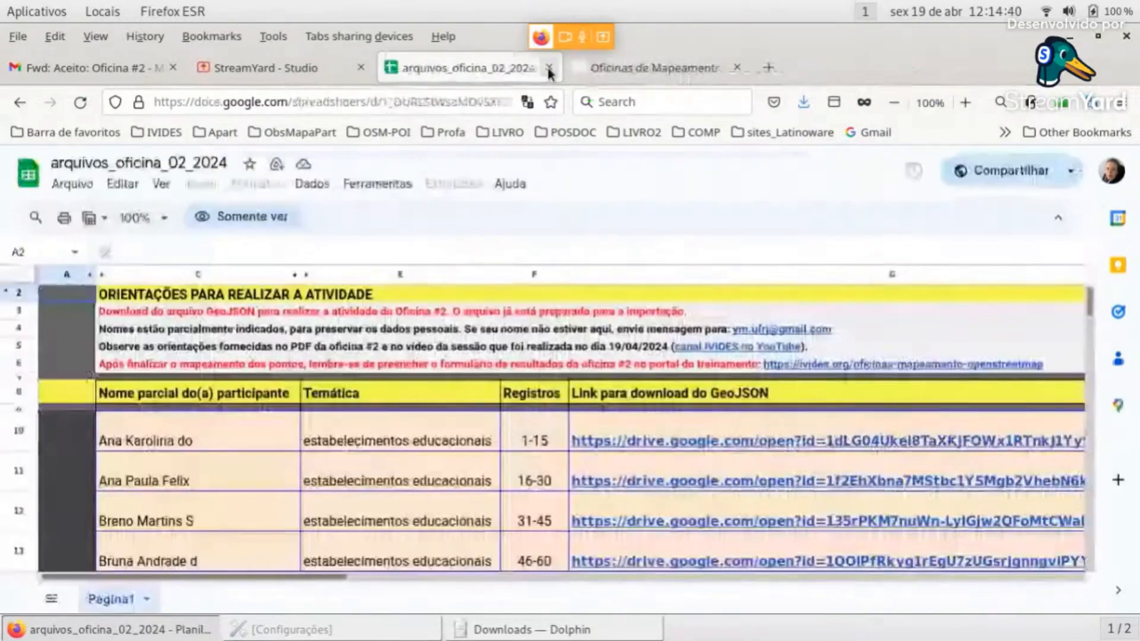
click(549, 67)
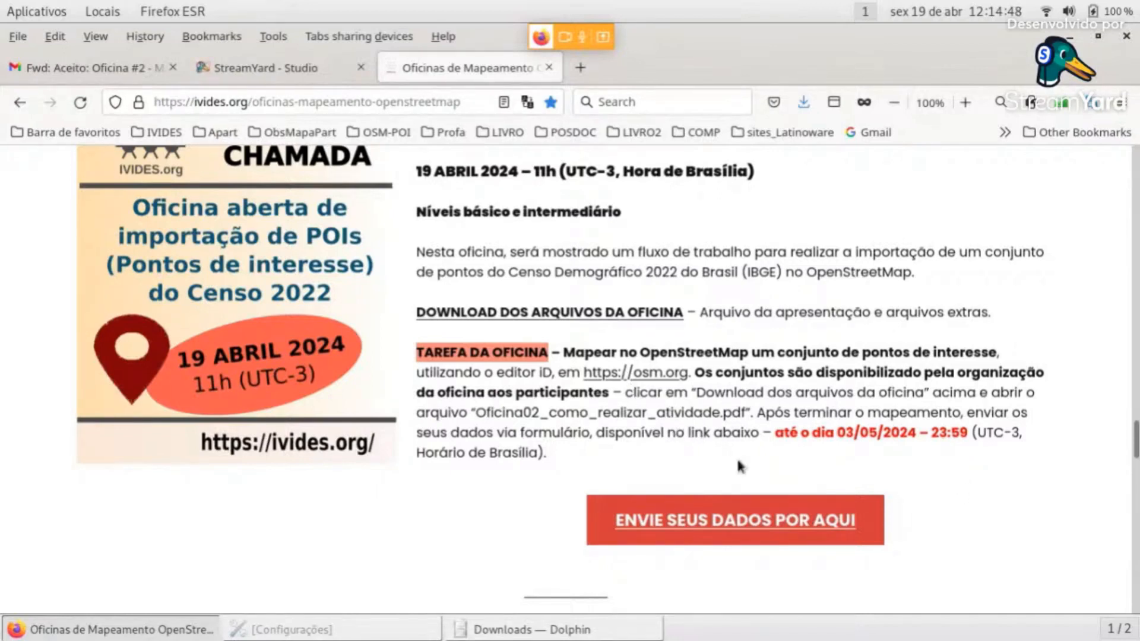
click(268, 66)
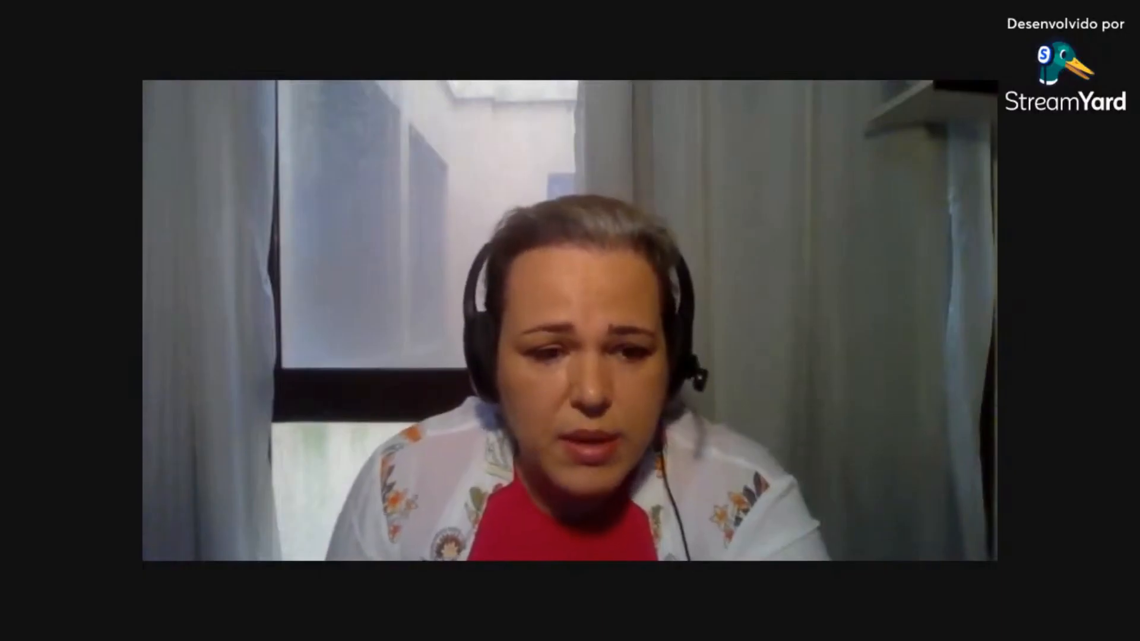